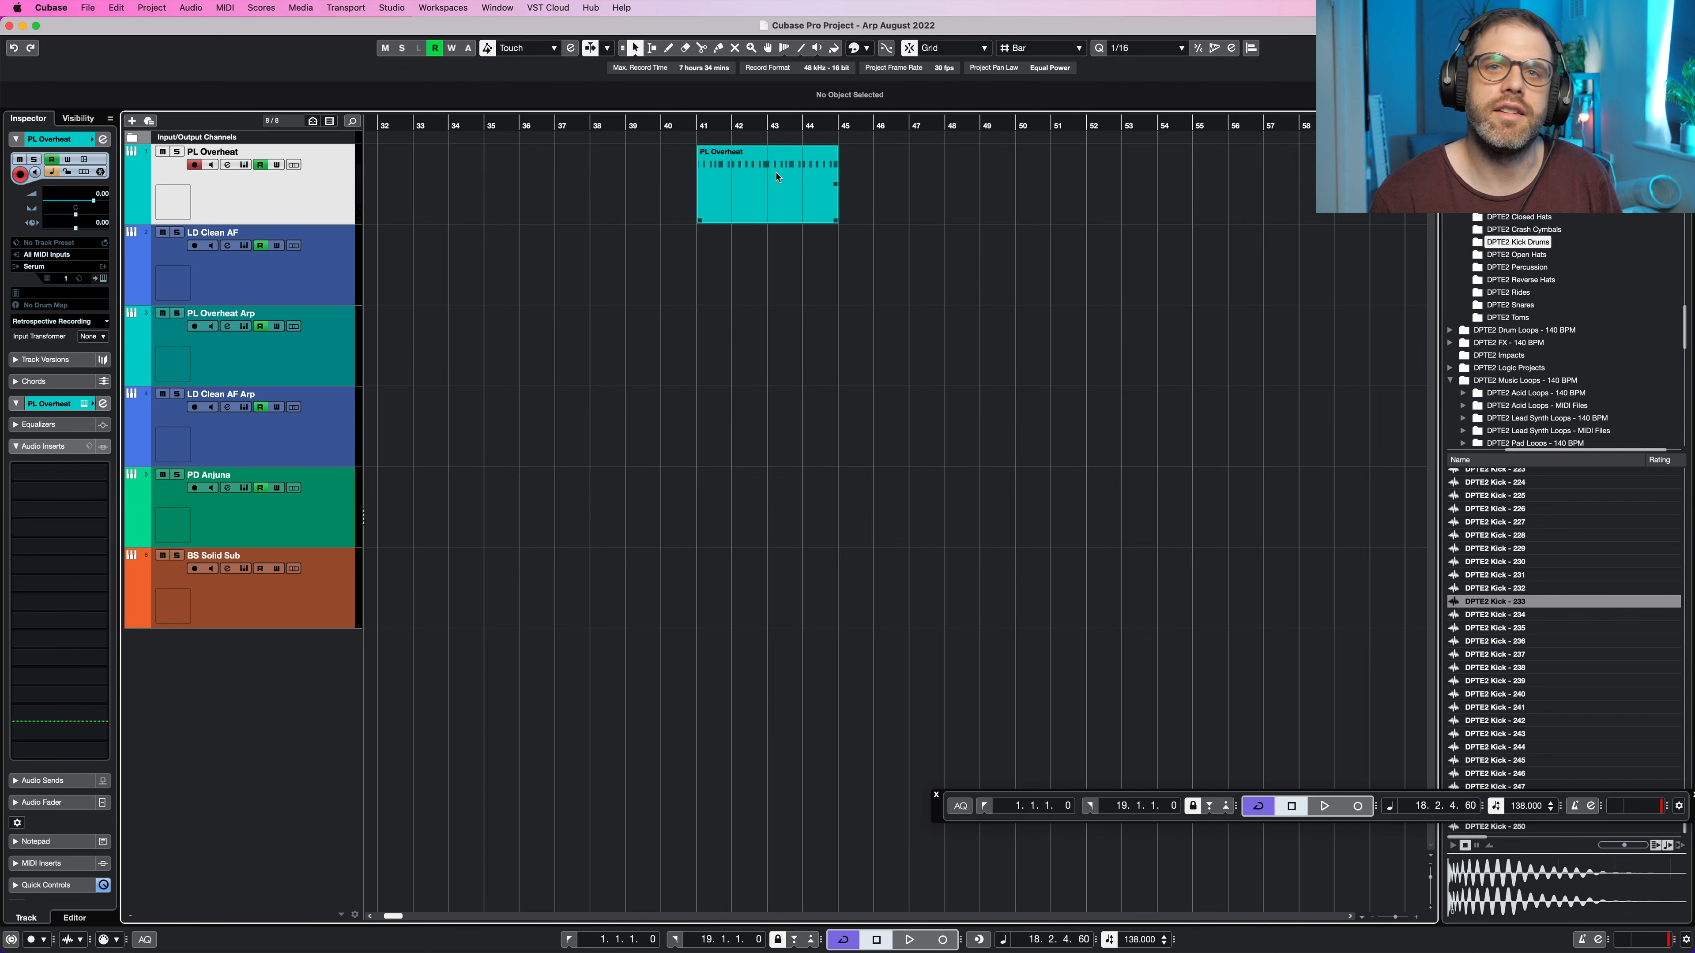
Step: Open the PL Overheat part in the Key Editor, play its A3 pattern, and examine its two halves
double_click(777, 177)
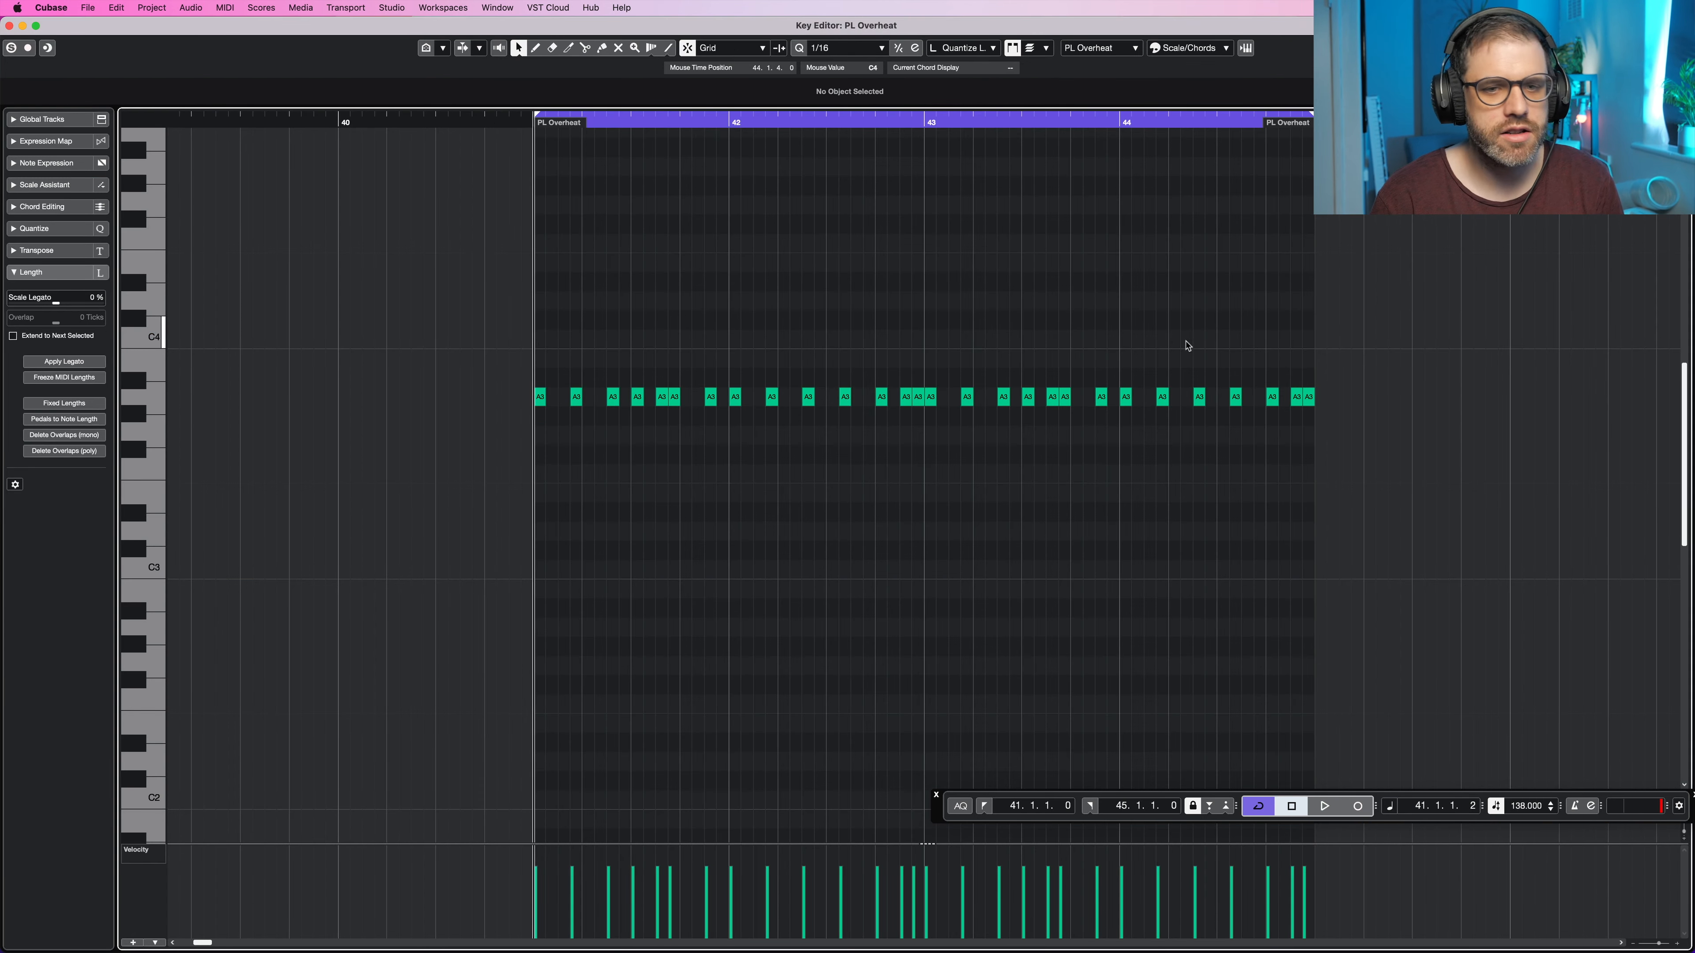
left_click_drag(1345, 366, 519, 443)
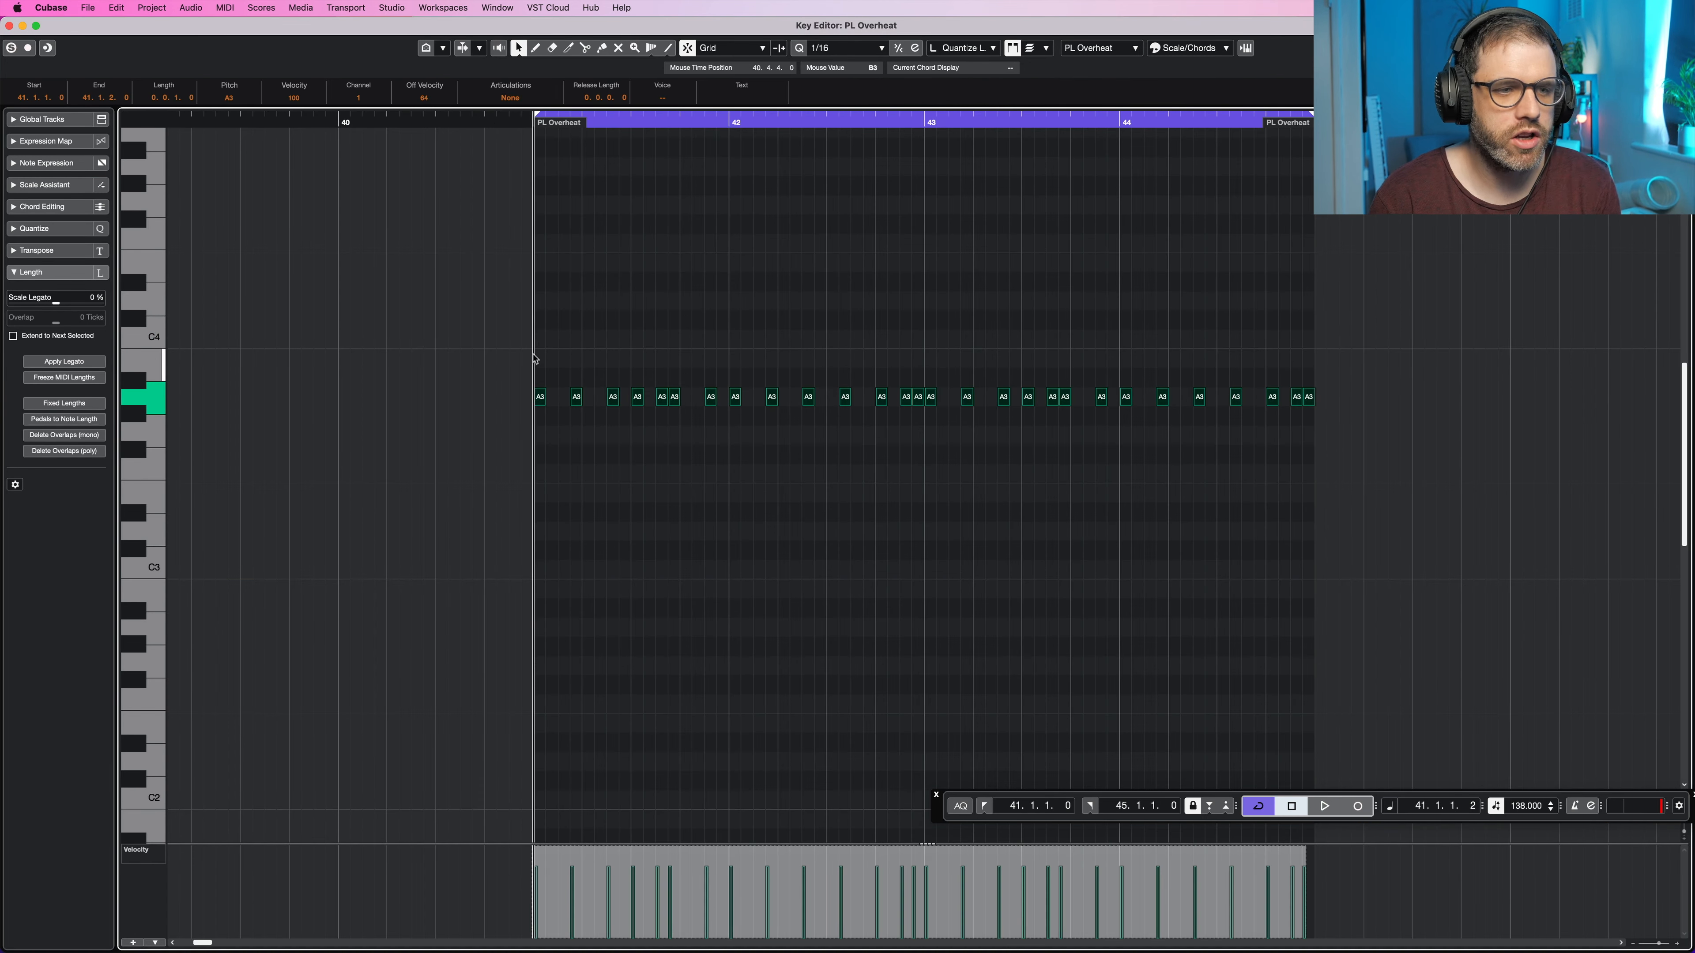
left_click(533, 359)
key("space")
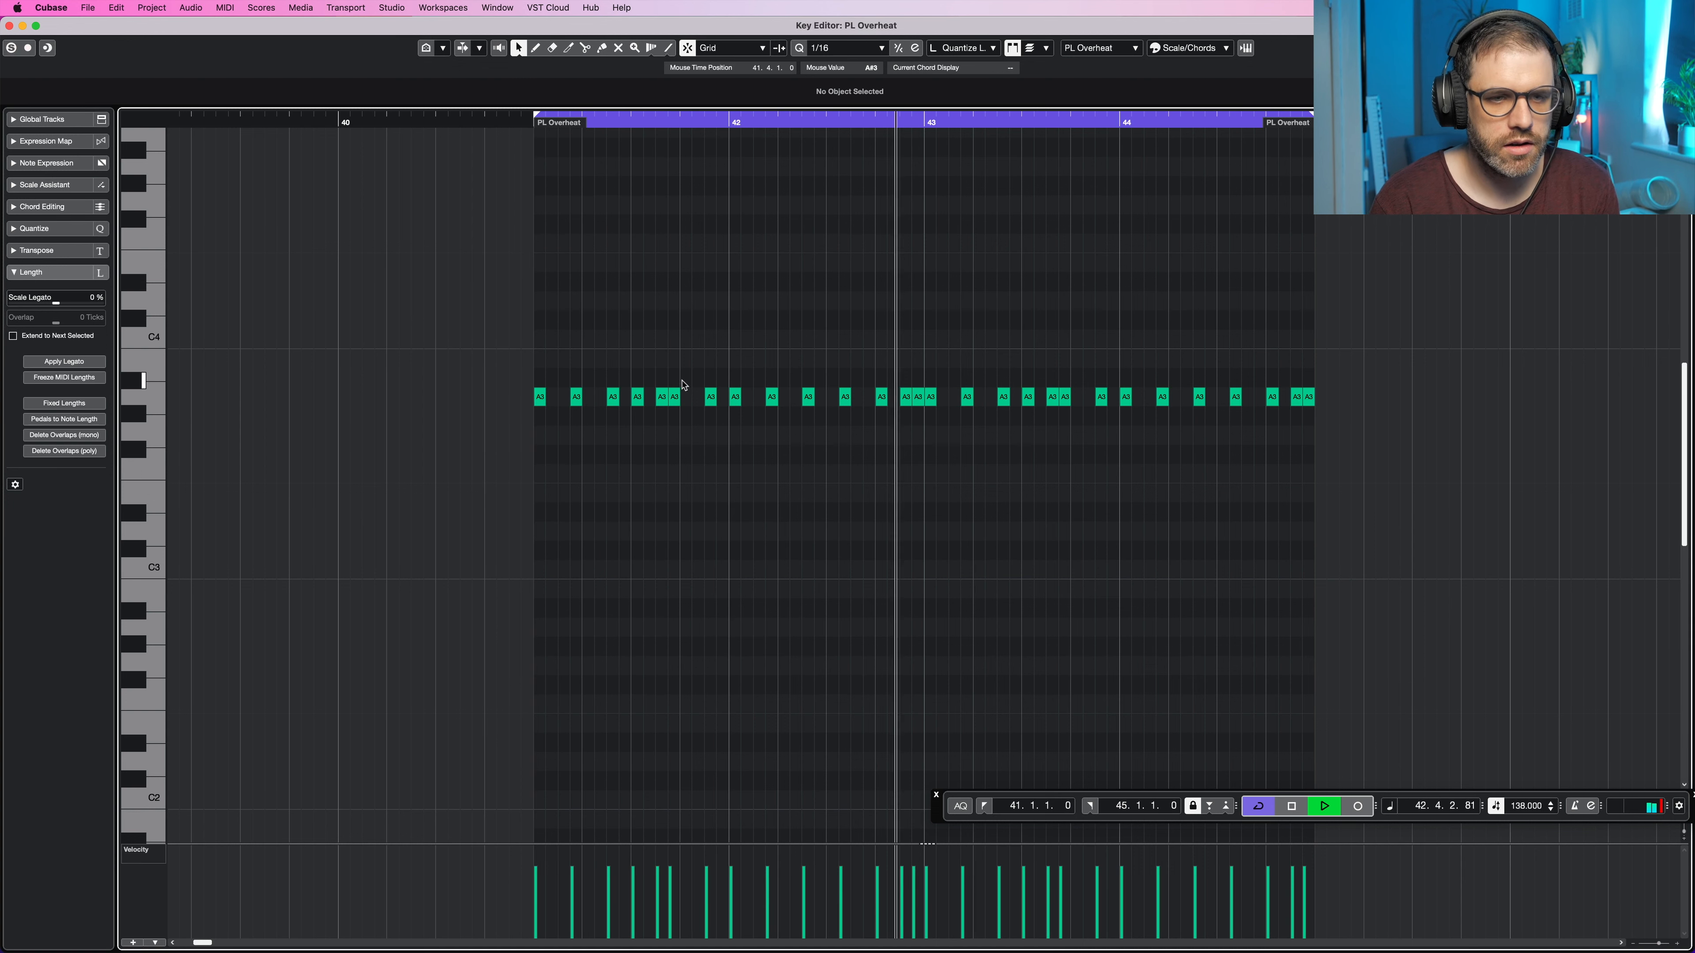
key("space")
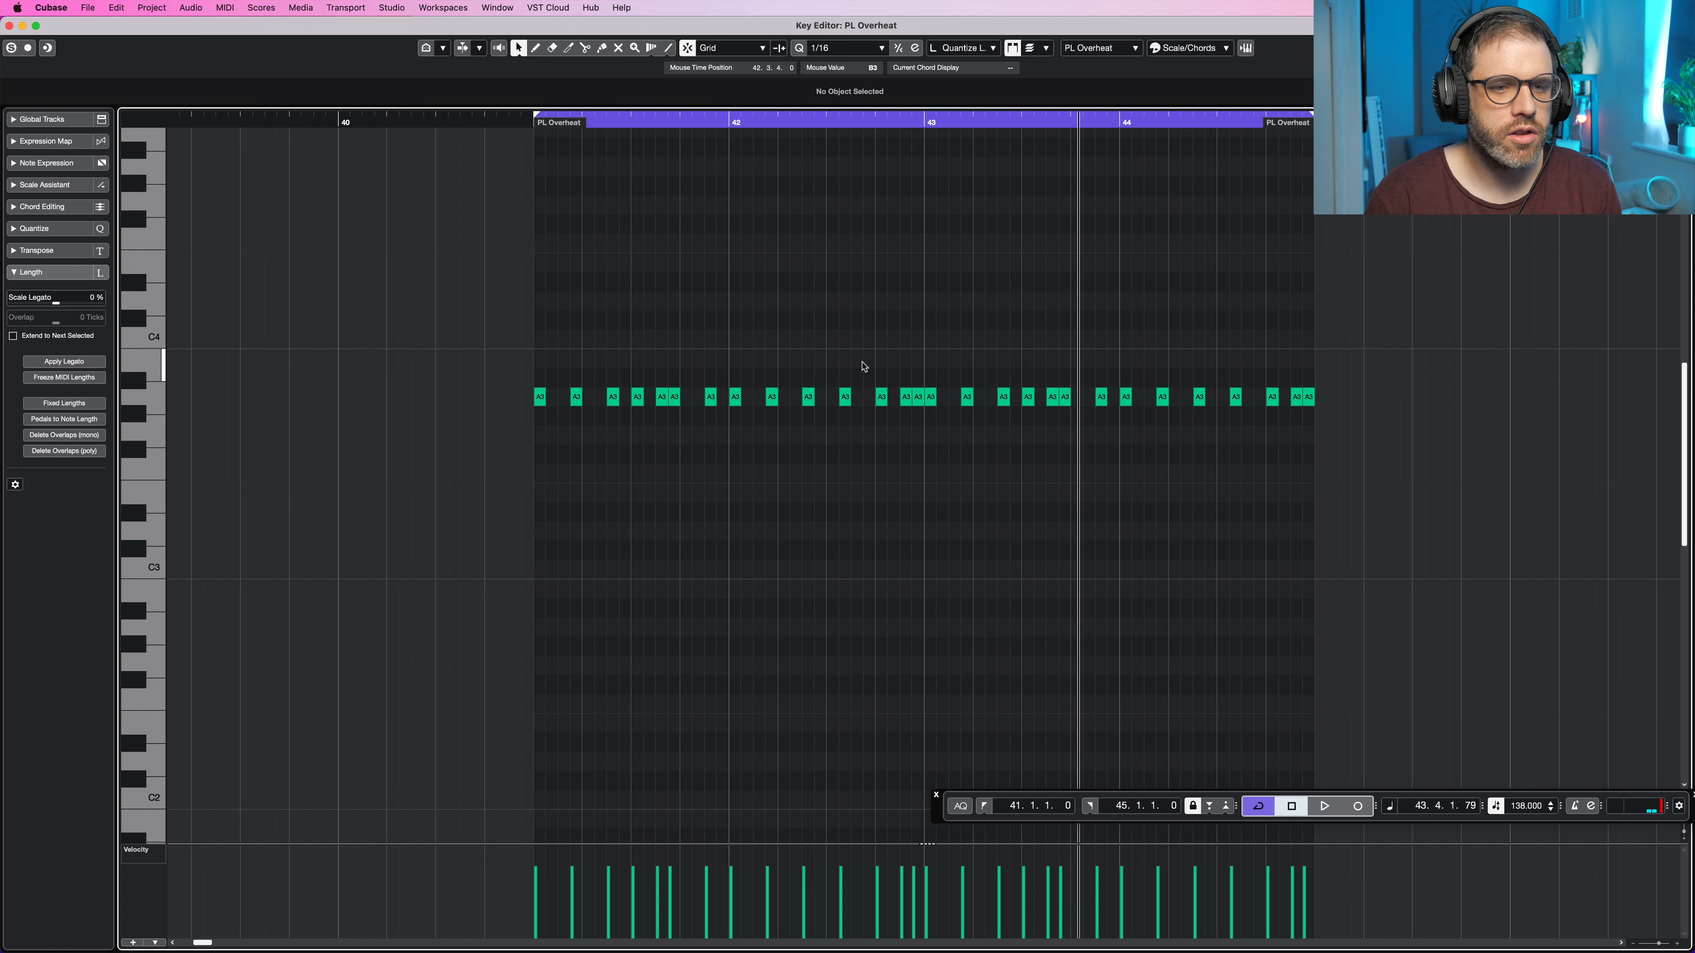
left_click_drag(914, 391, 516, 442)
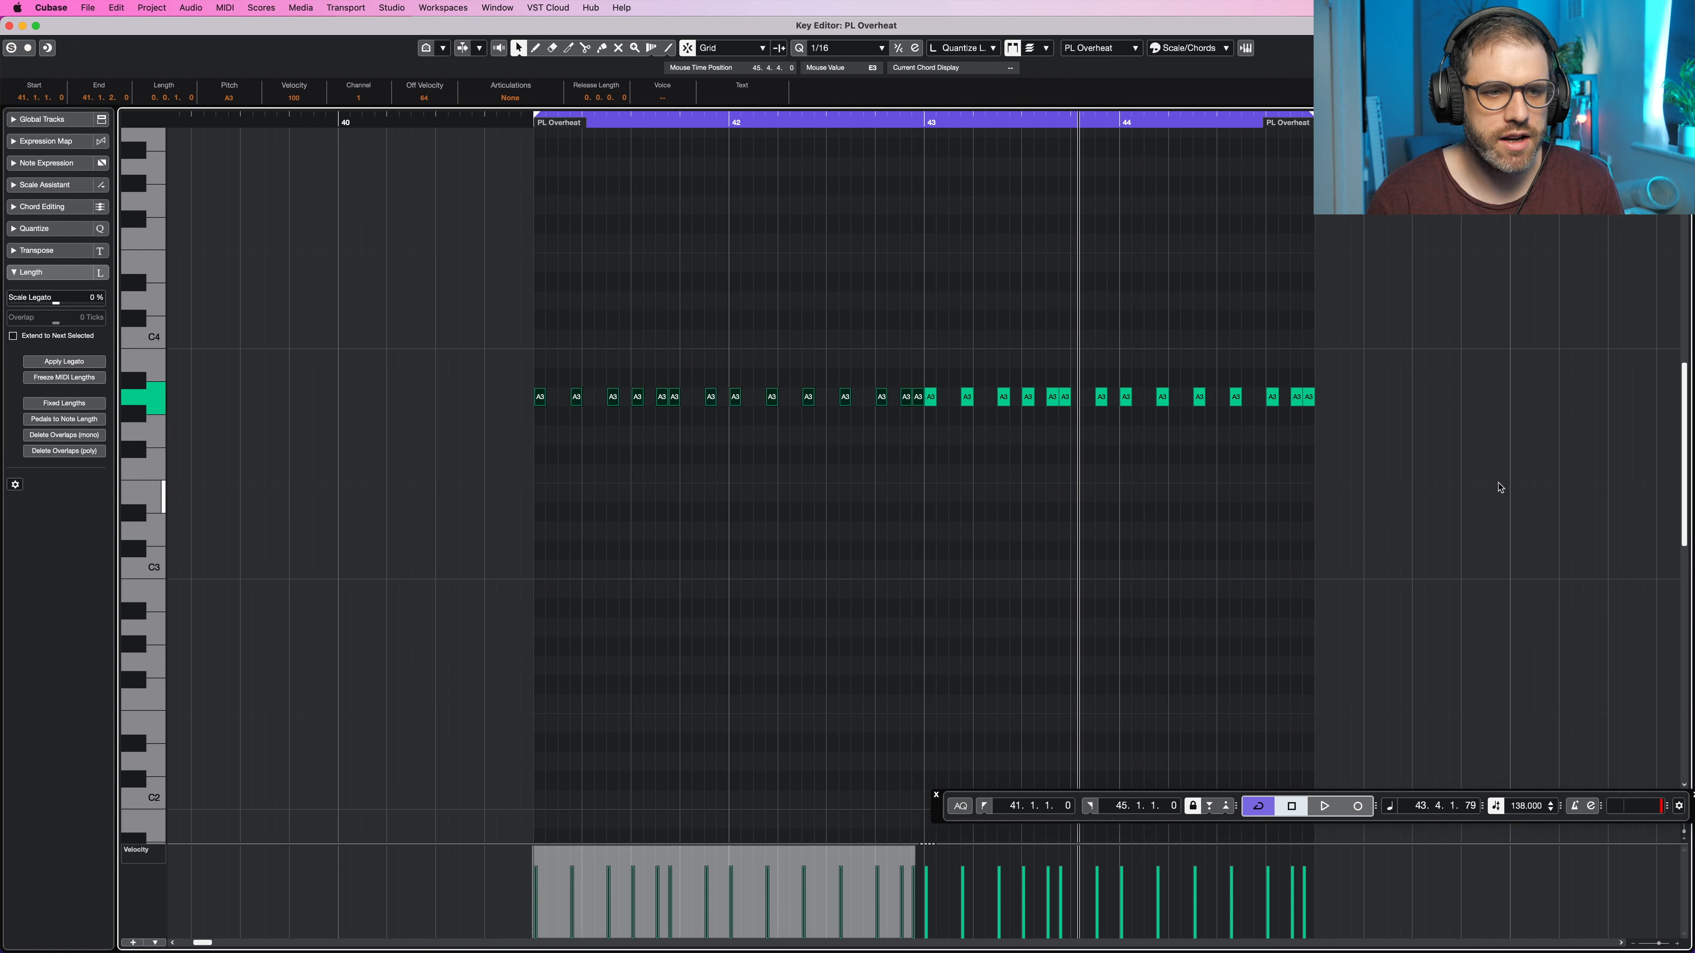
left_click_drag(1346, 321, 925, 437)
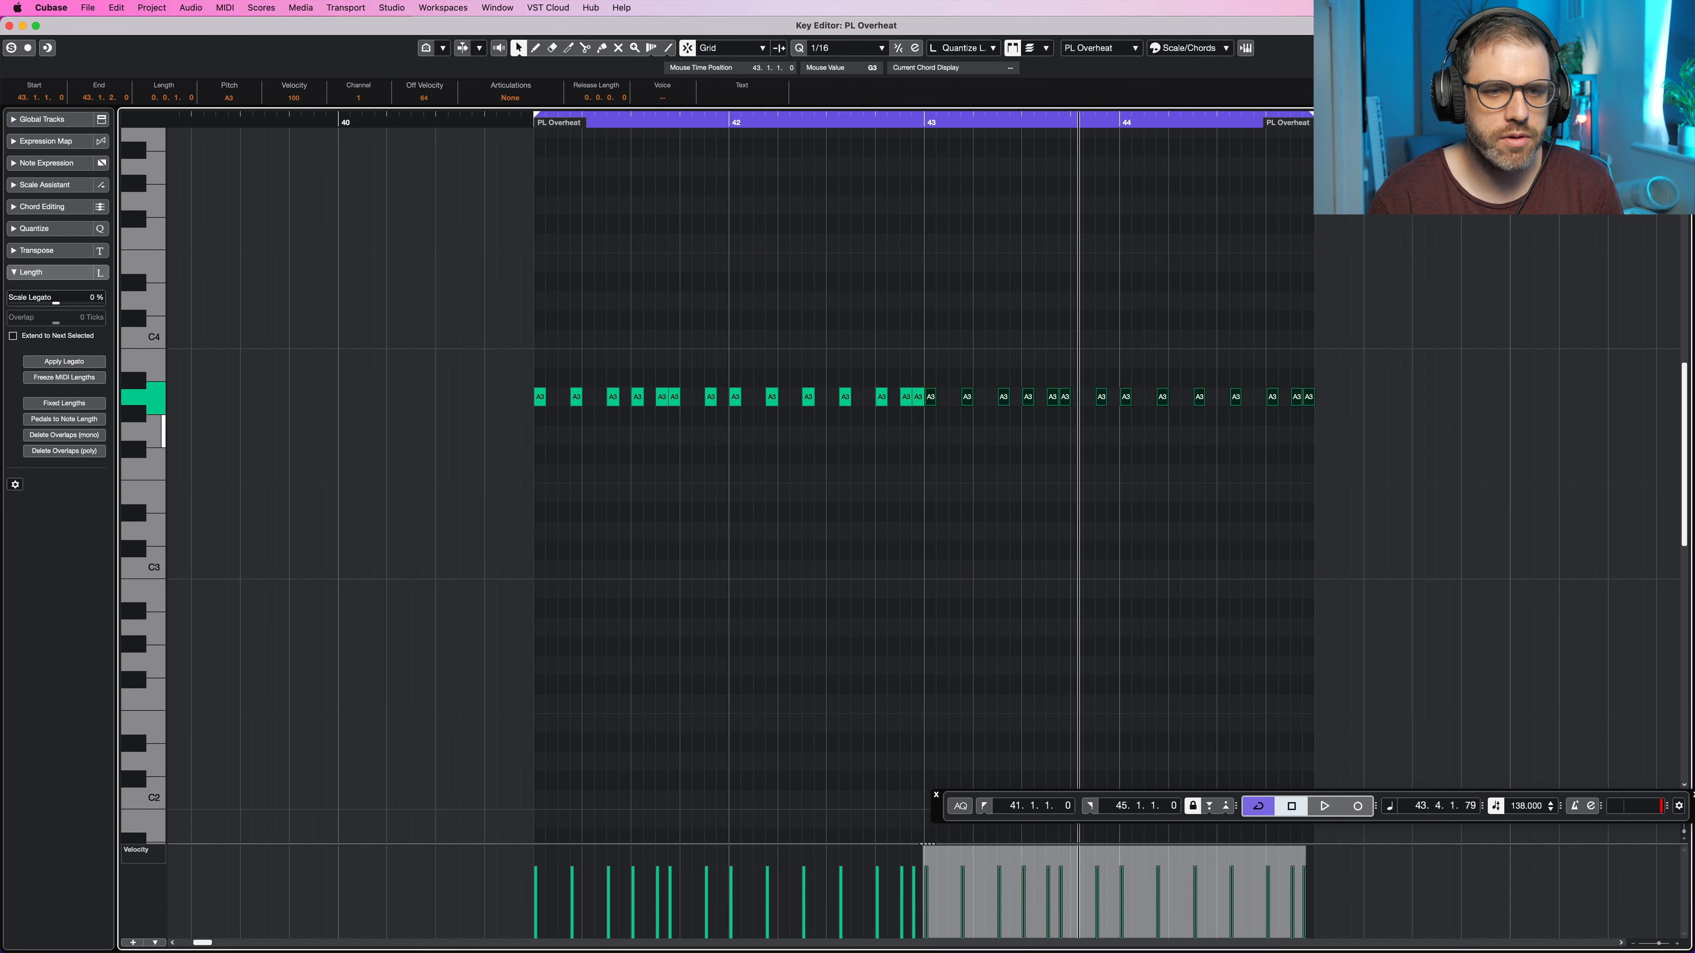
Step: Raise the adjacent notes at 41.3.3 and 41.3.4 to G4 and C4, and play the pattern back
left_click(663, 372)
mouse_move(657, 384)
left_mouse_down()
mouse_move(685, 415)
mouse_move(654, 425)
mouse_move(657, 365)
left_mouse_up()
key("Up")
key("Up")
key("Up")
key("Up")
key("Up")
key("Up")
key("Up")
key("Up")
key("Up")
key("Up")
key("Up")
key("Up")
key("Up")
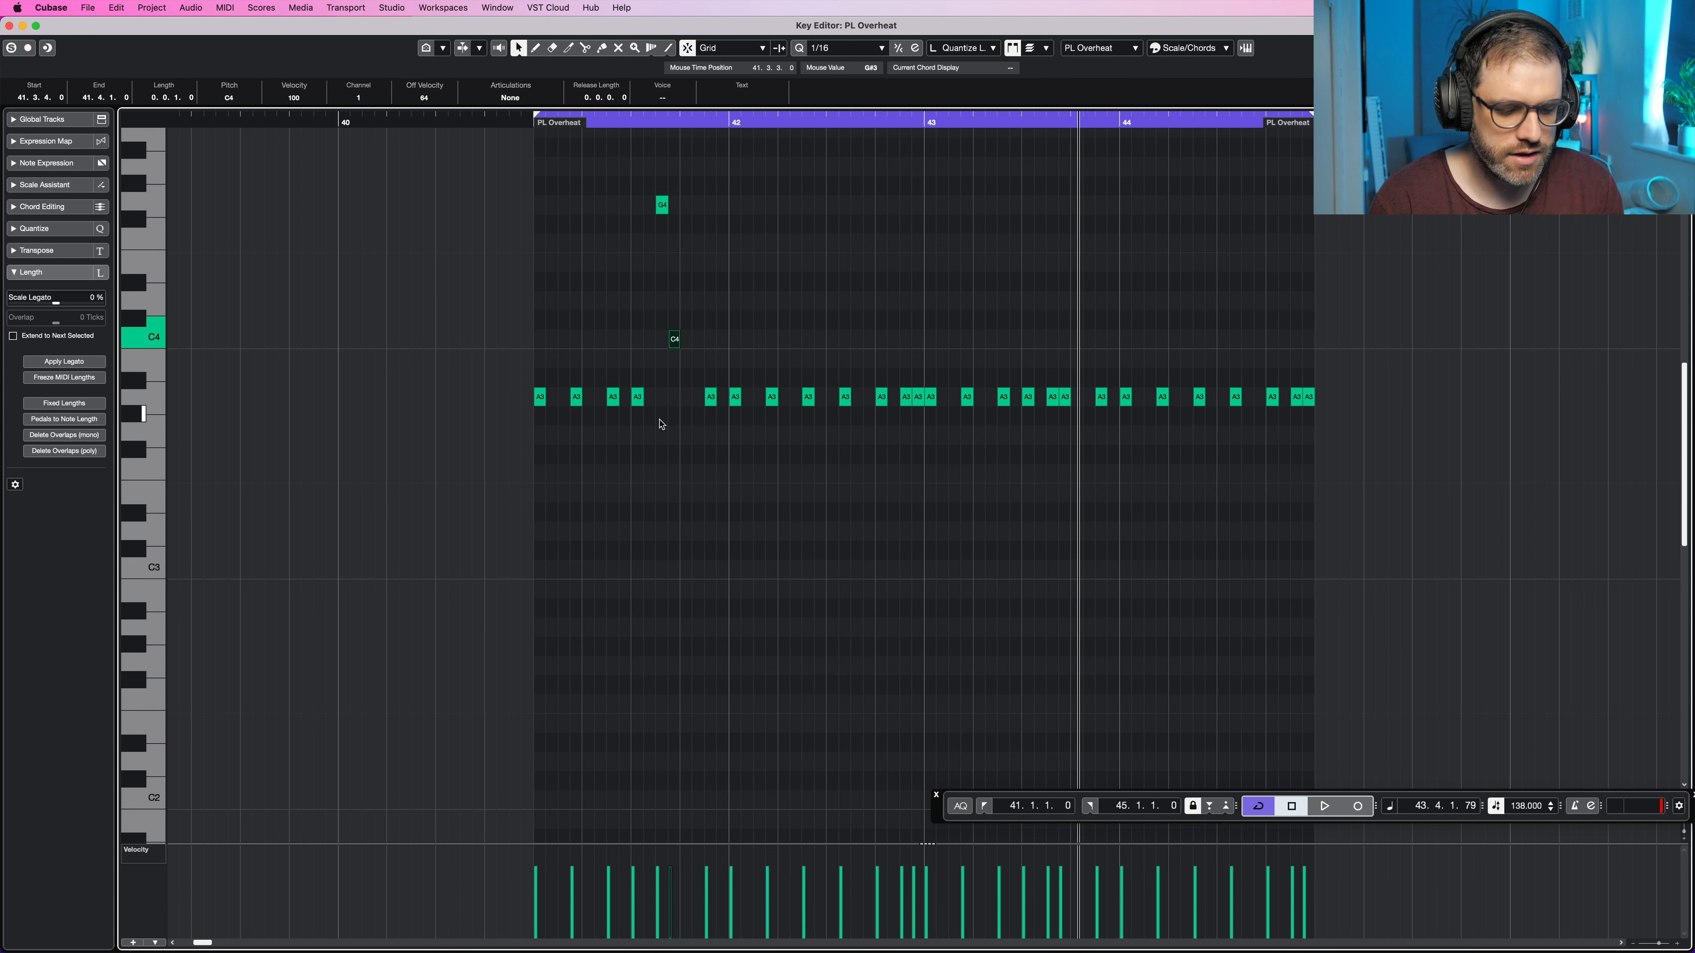
key("space")
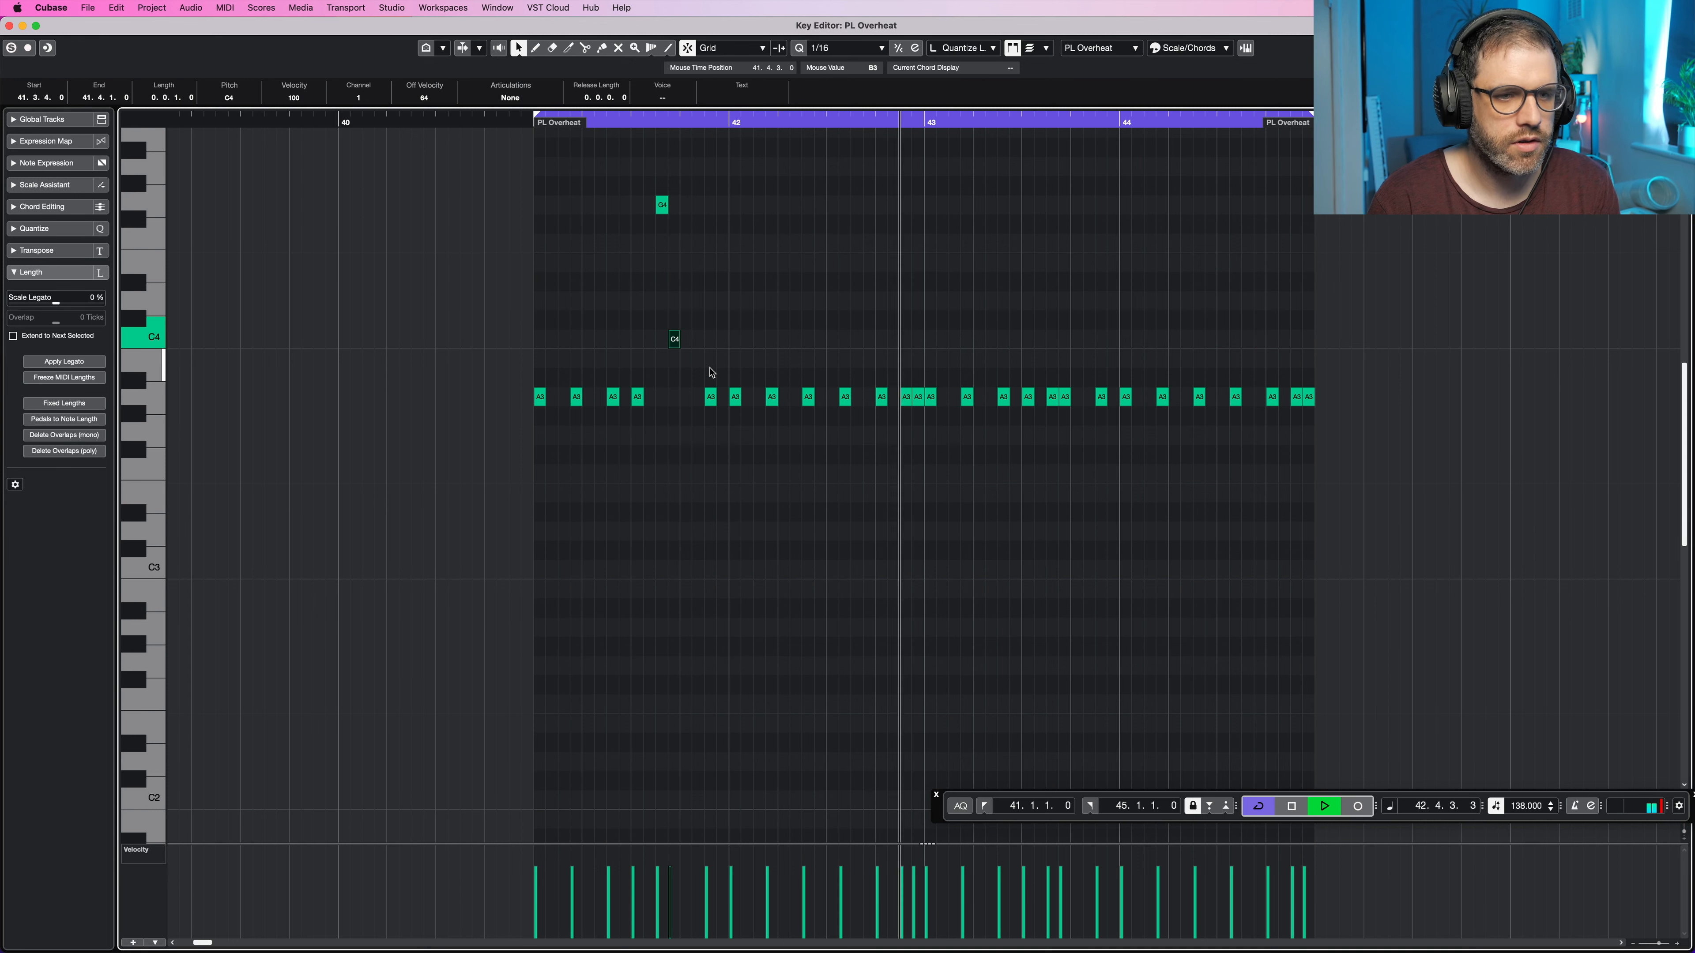
key("space")
Step: Raise the notes at 42.1.4, 42.2.3 and 42.3.2 to B3, C4 and D4, and play the pattern back
left_click_drag(734, 364, 750, 411)
left_click_drag(759, 334, 815, 437)
key("Up")
key("Up")
key("Up")
key("Up")
key("Up")
left_click_drag(831, 379, 861, 410)
key("Up")
key("Up")
key("Up")
key("Up")
key("Up")
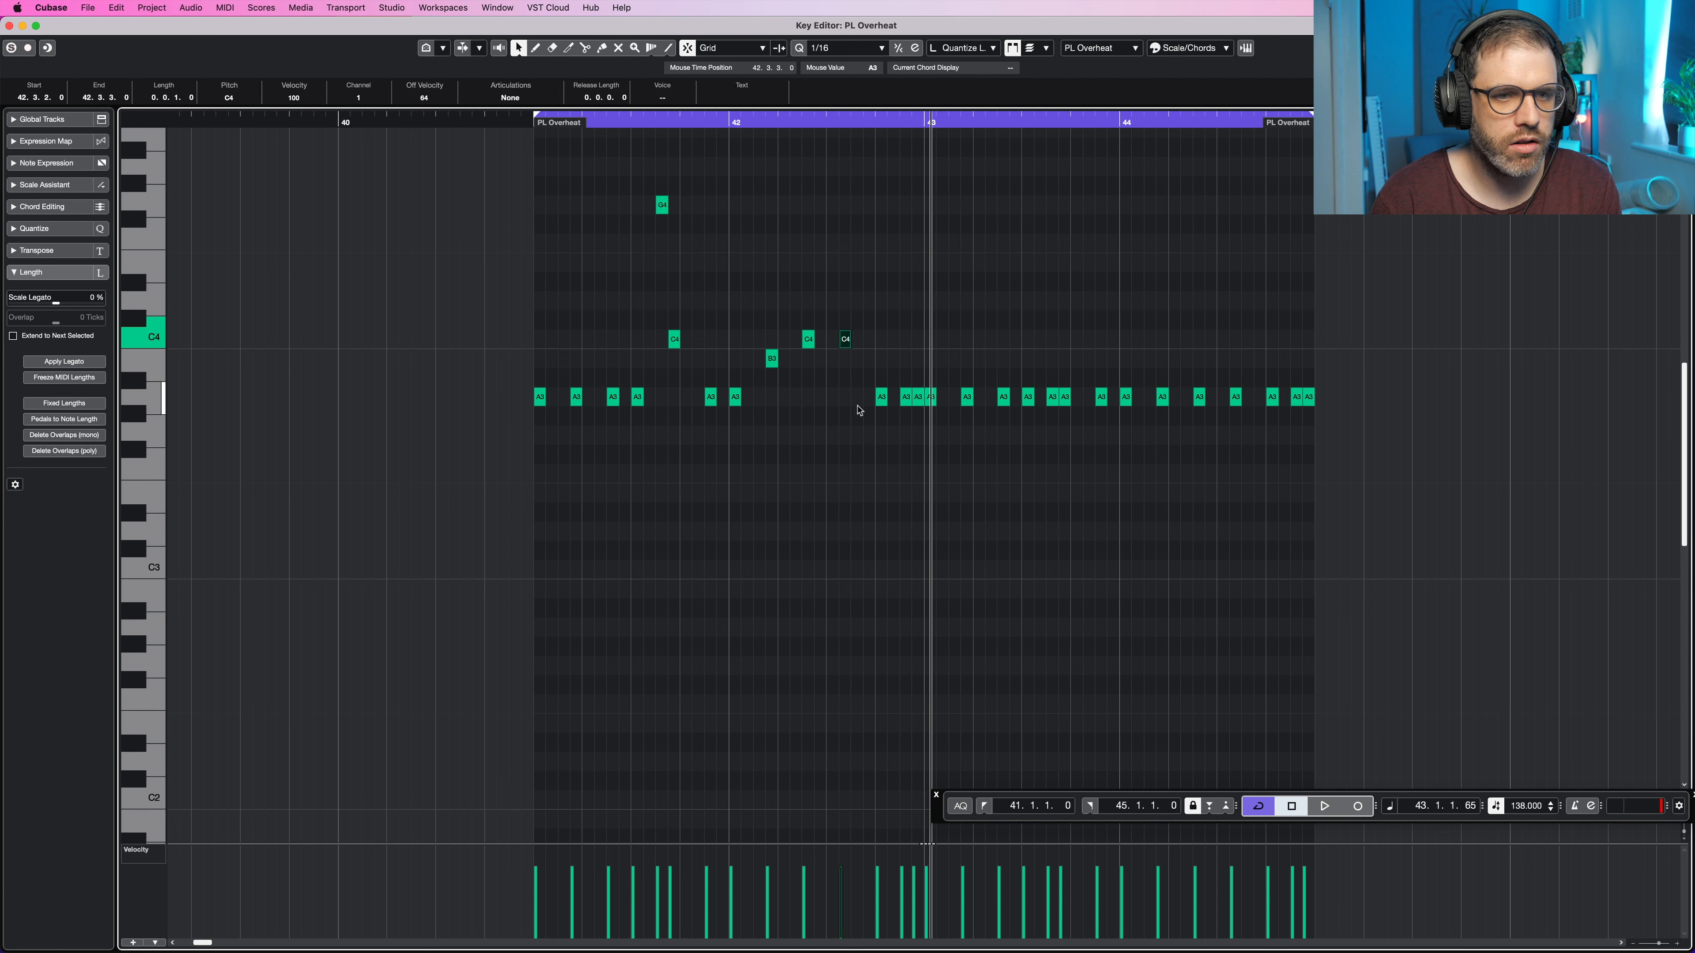
key("space")
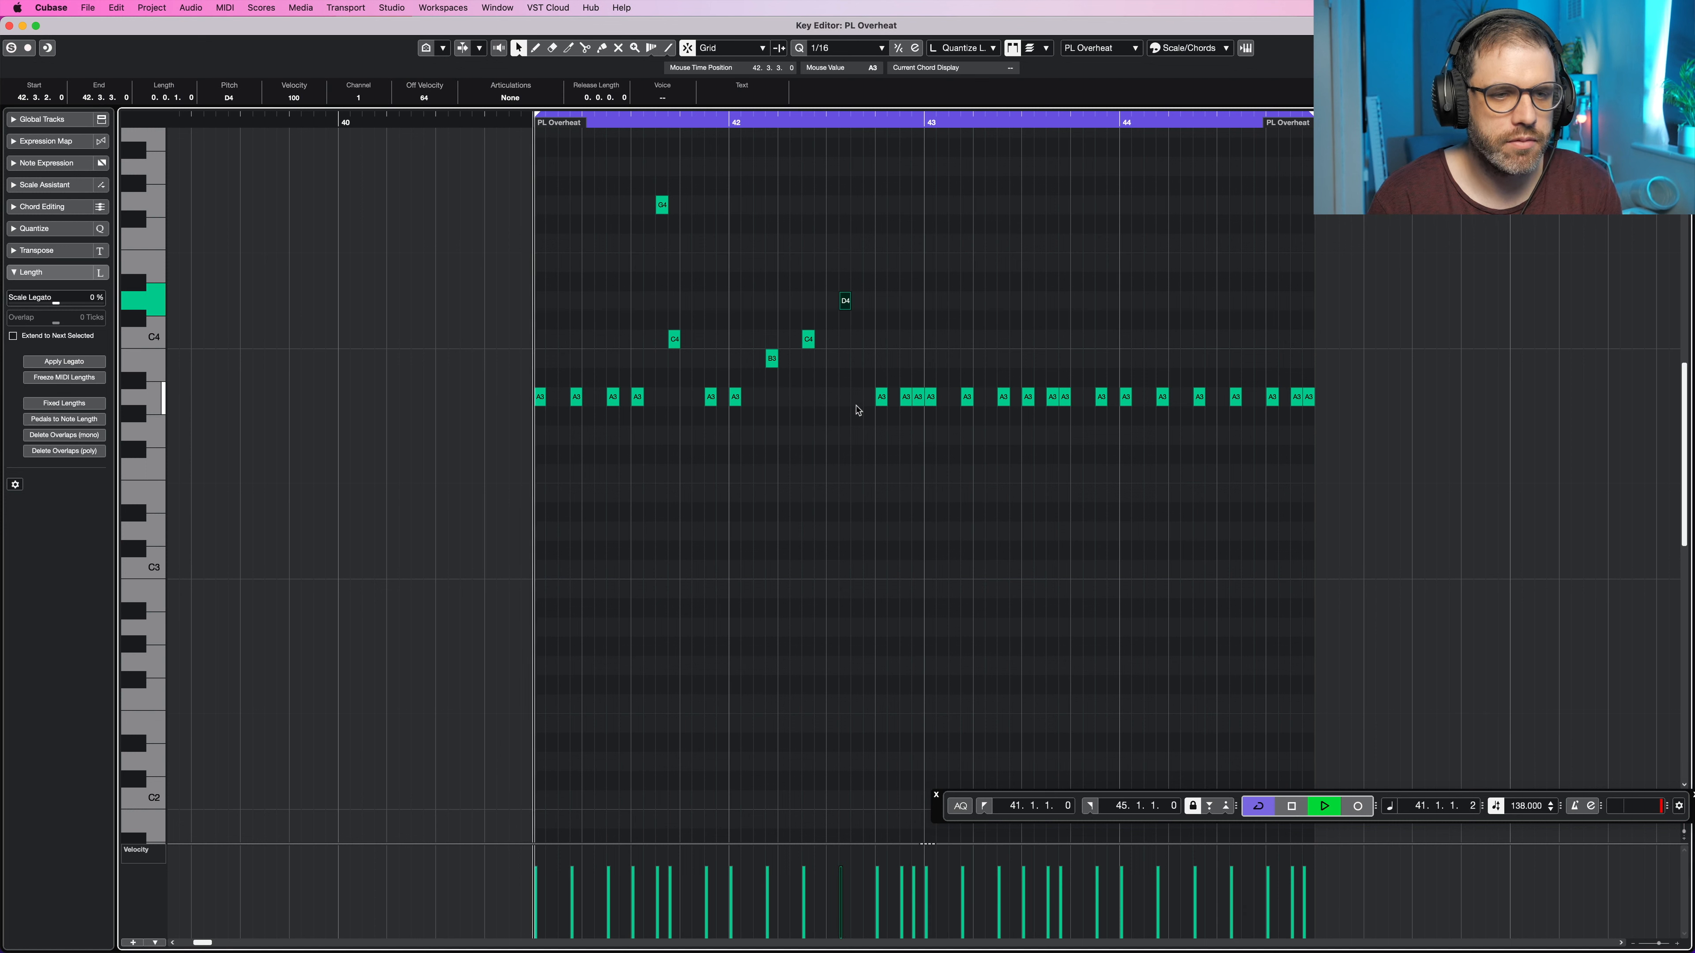
key("space")
left_click(836, 356)
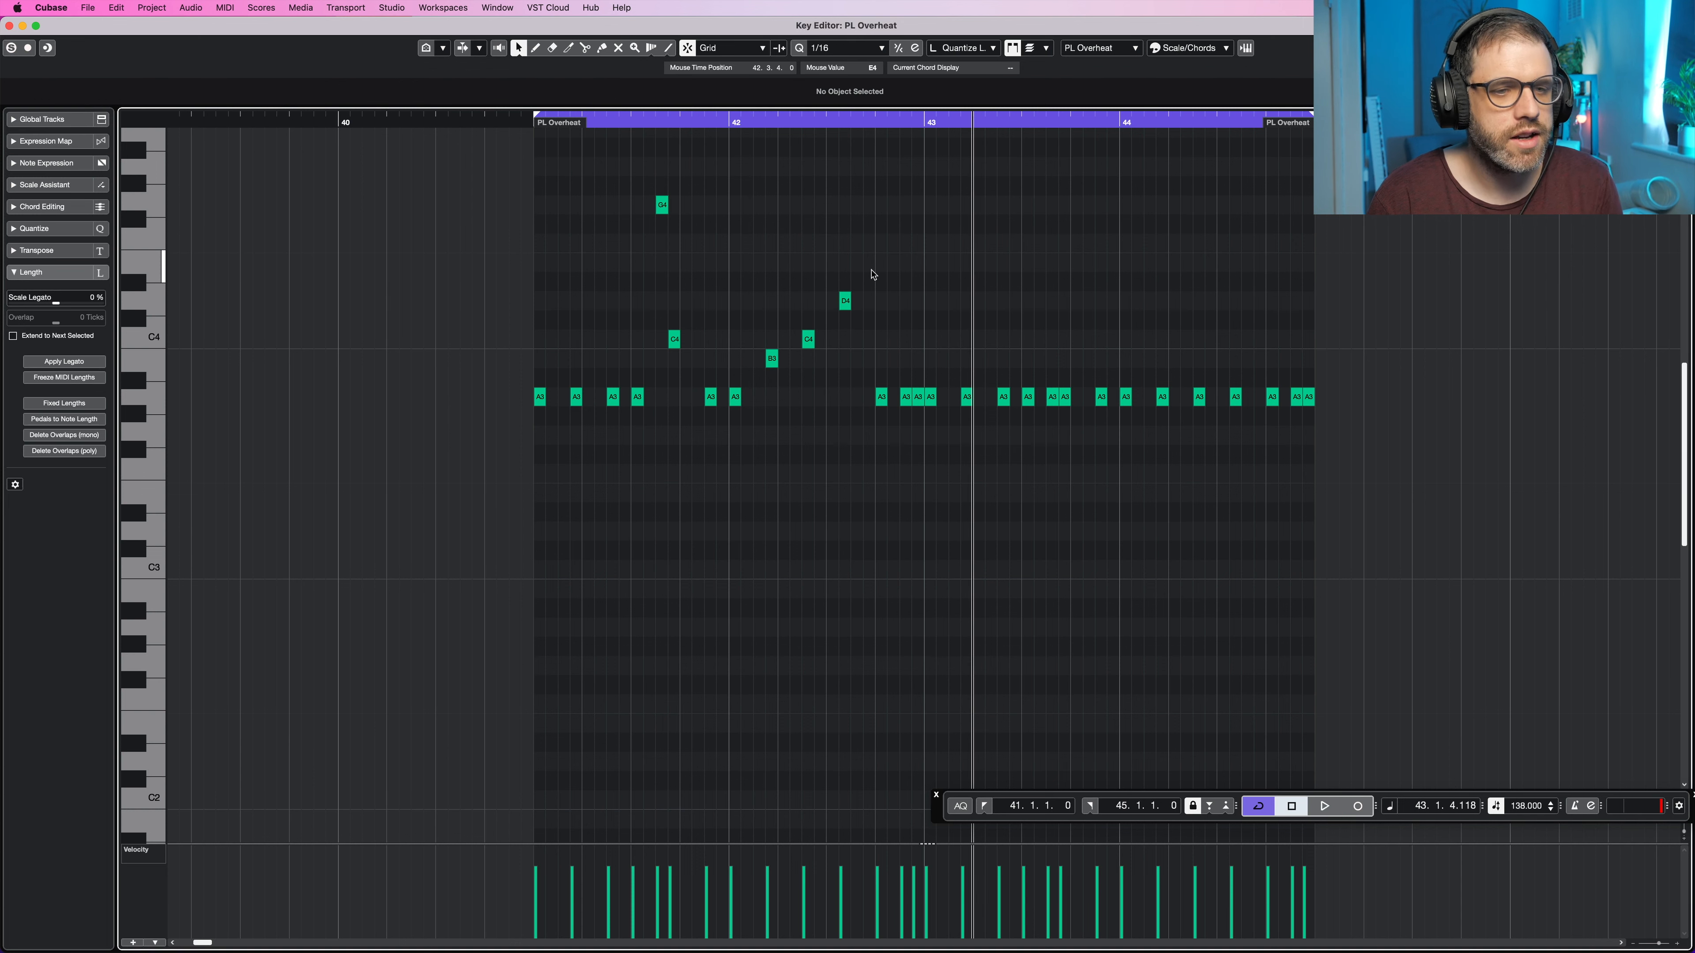
Step: Raise the note at 42.4.1 an octave to A4 and the one at 42.4.3 to E4, and play the pattern back
left_click(881, 398)
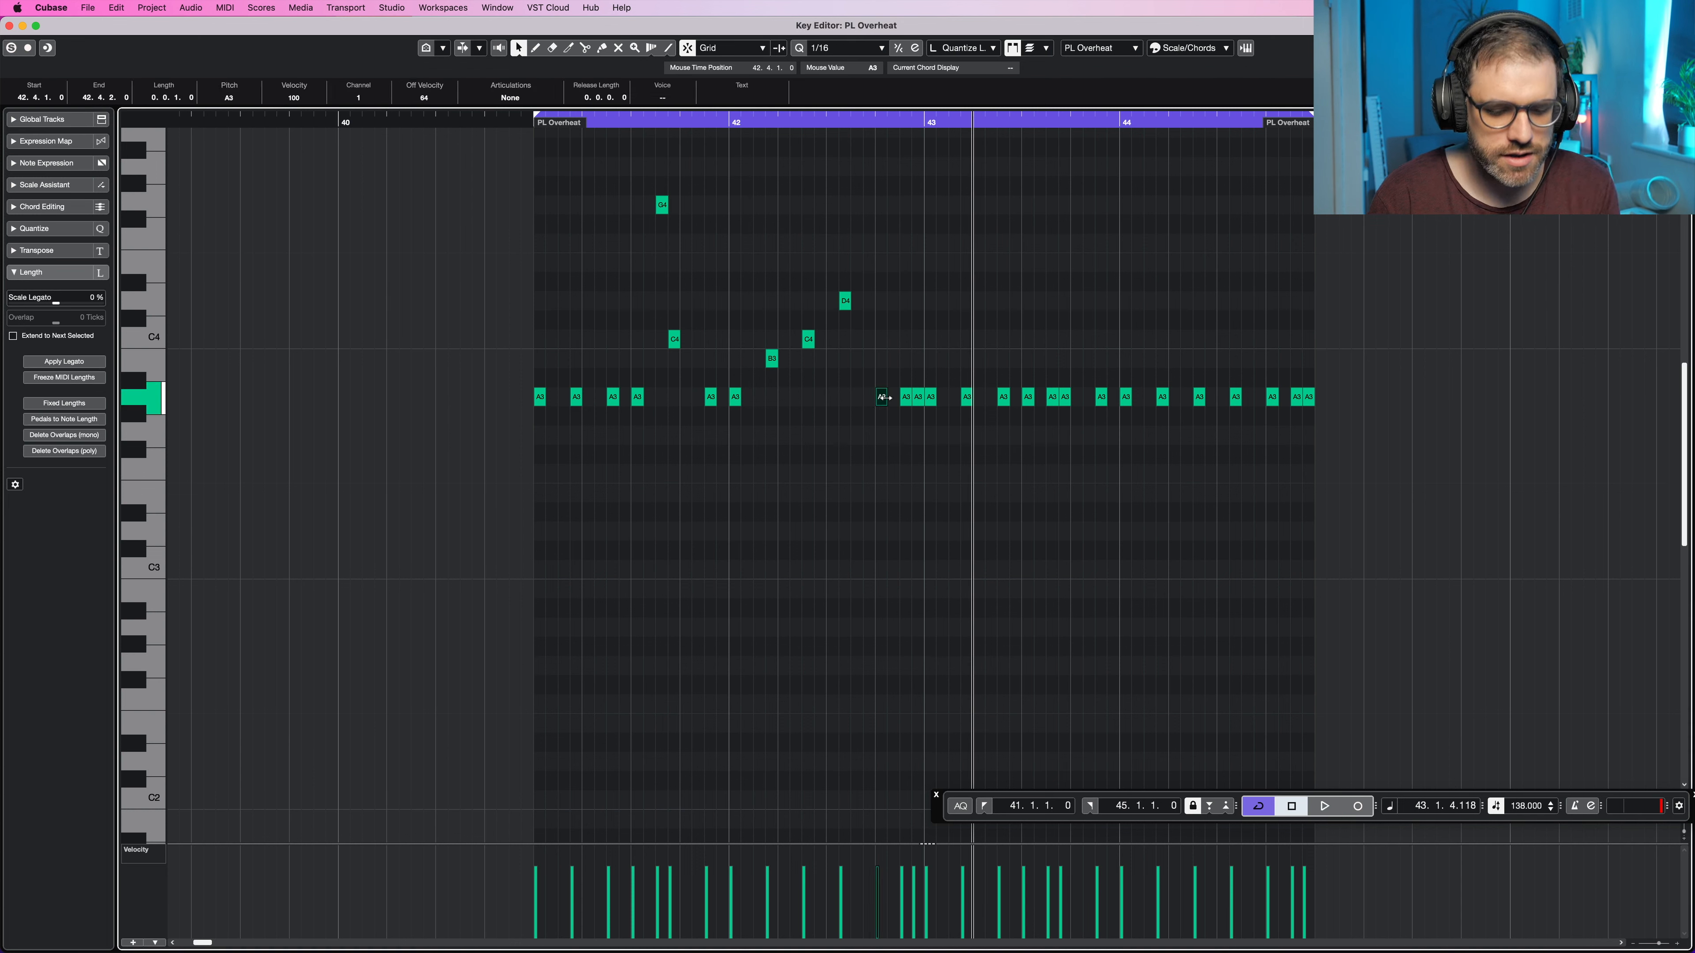
key("shift+Up")
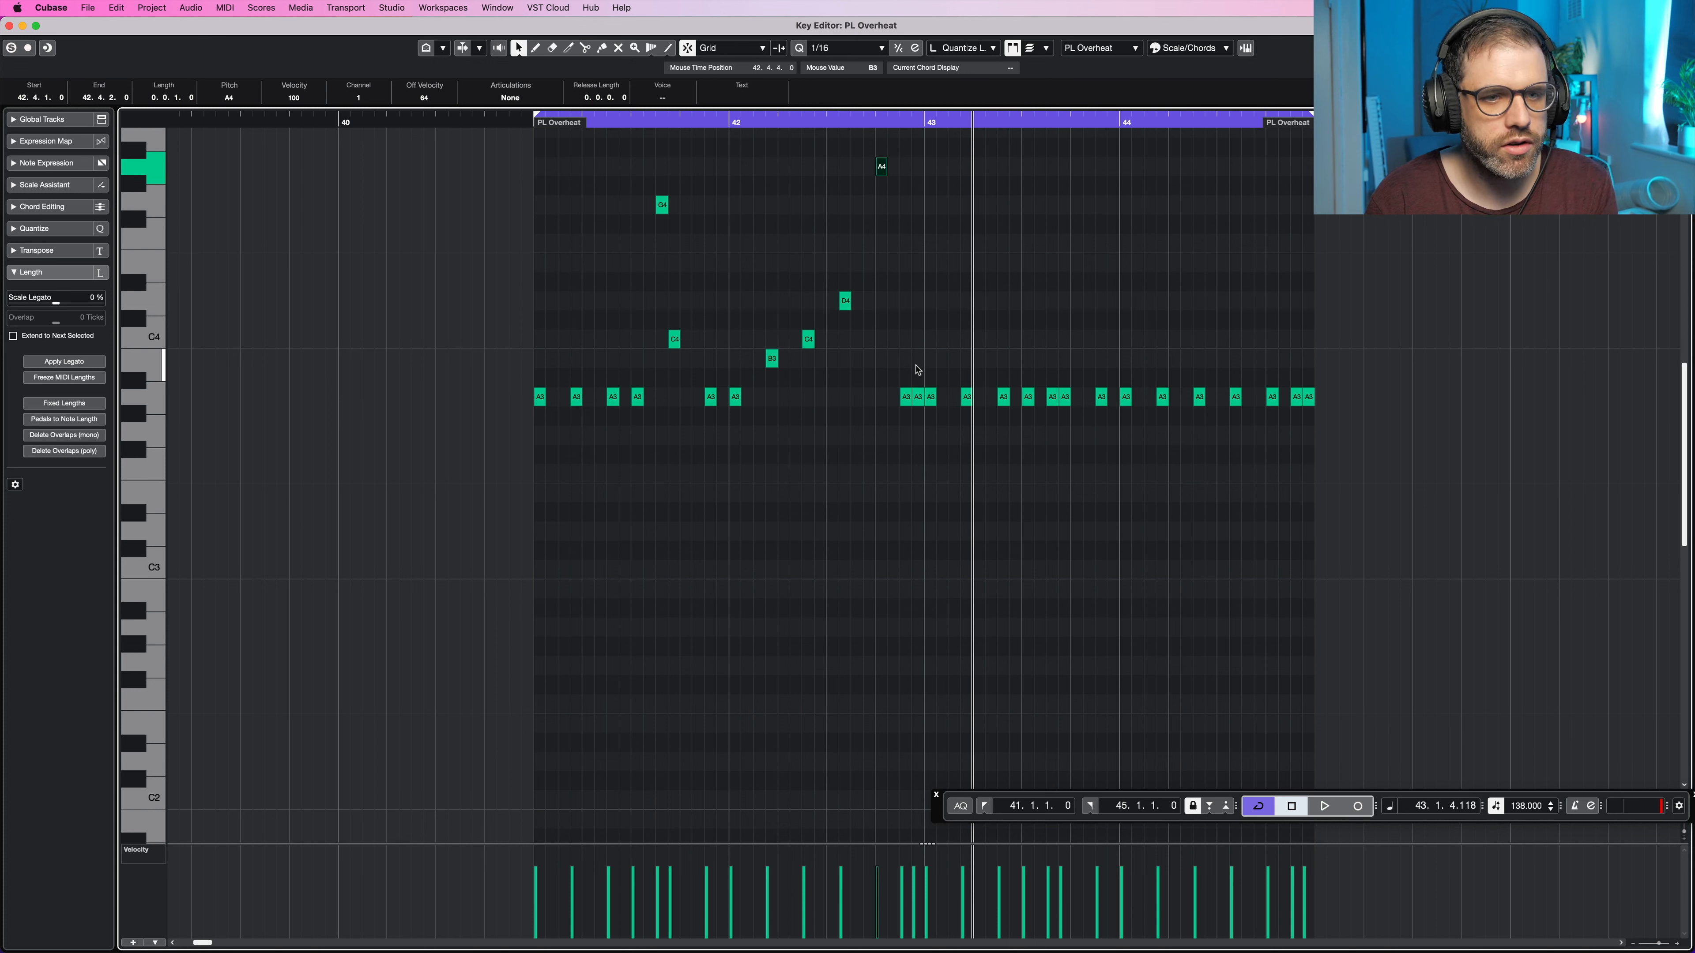
left_click(905, 397)
key("Up")
key("Up")
key("Up")
key("Up")
key("Up")
key("Up")
key("Up")
key("Up")
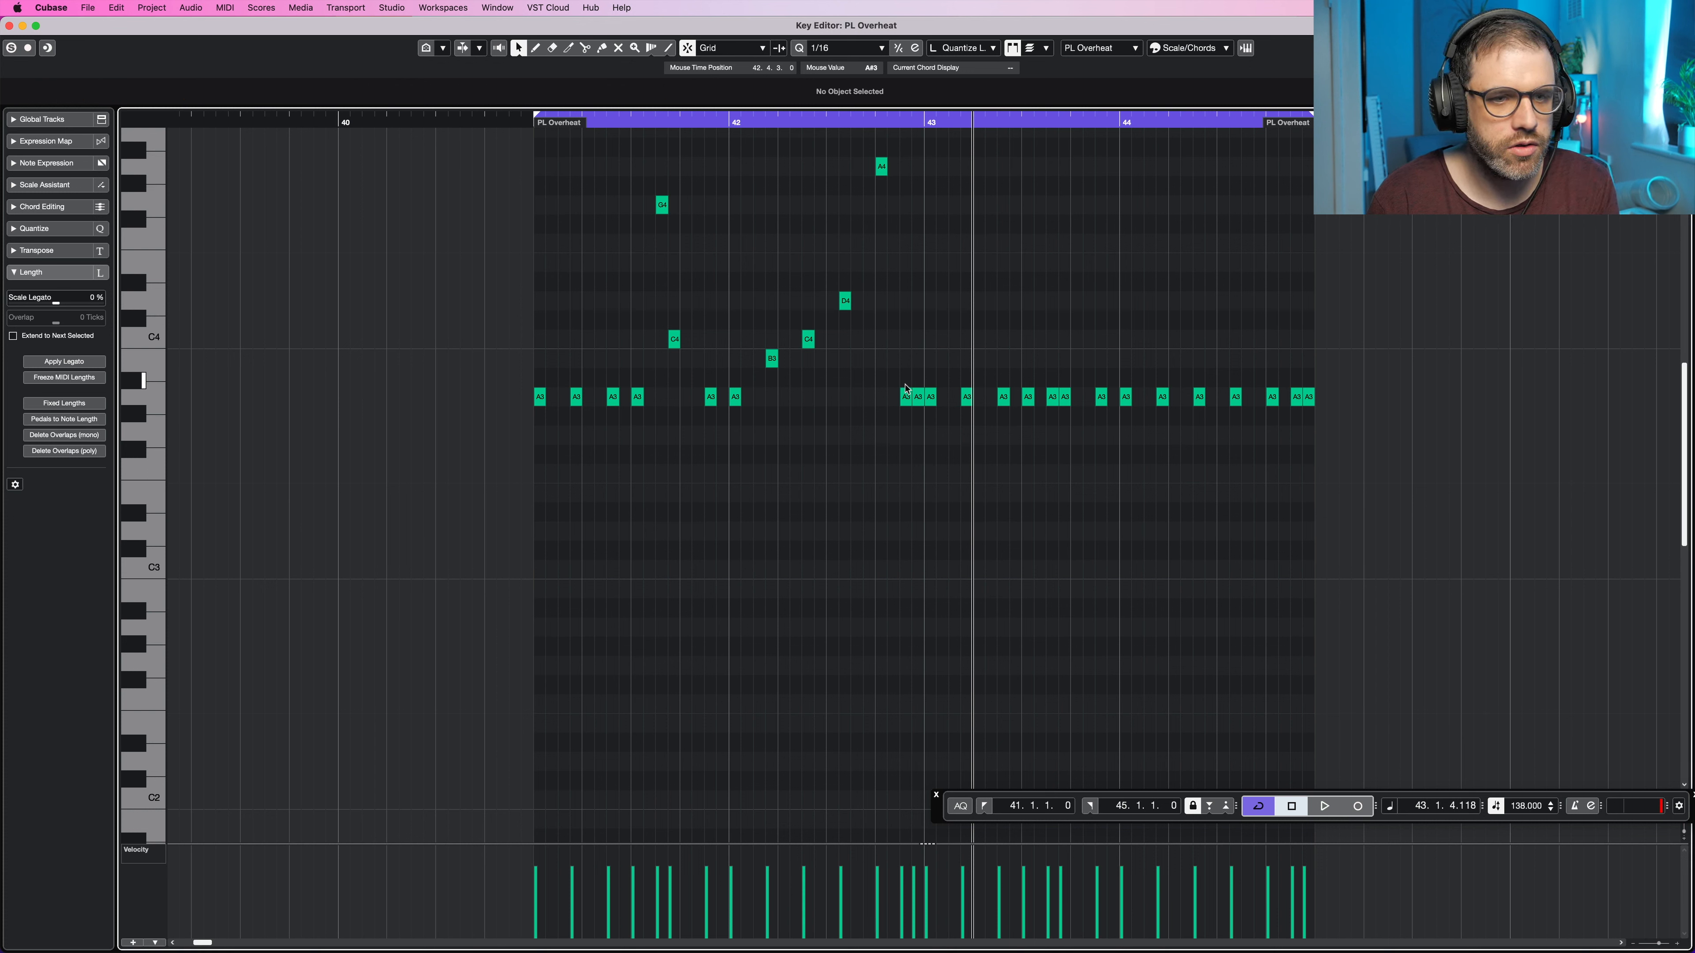
key("Down")
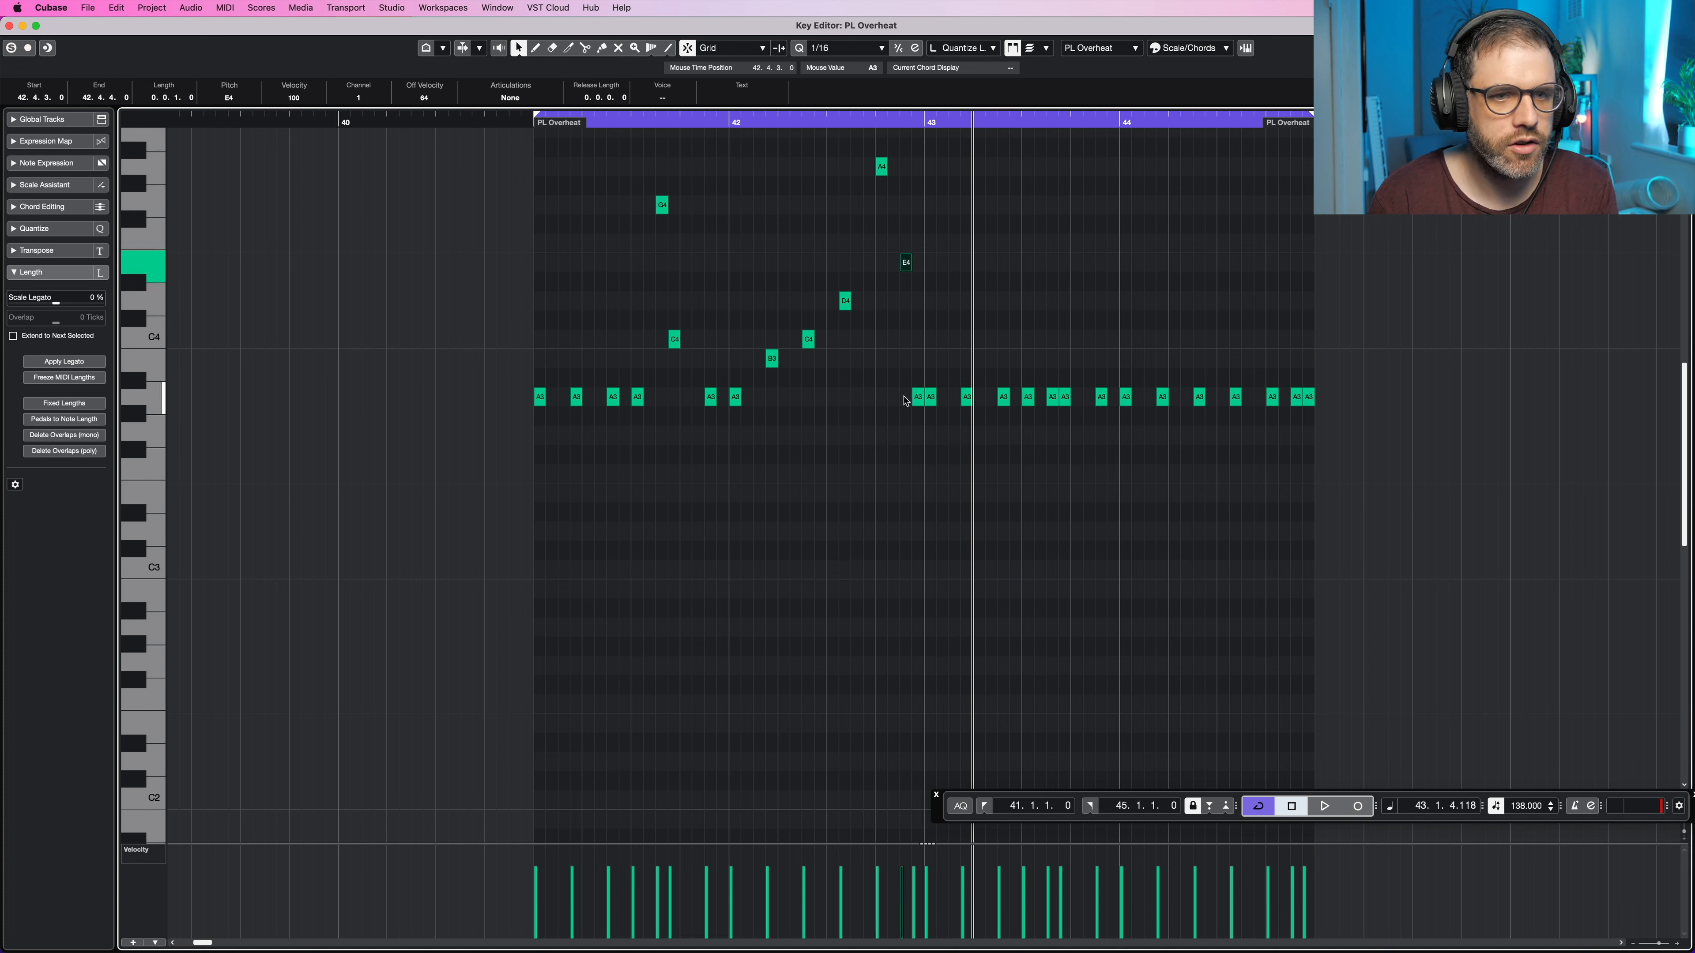
key("space")
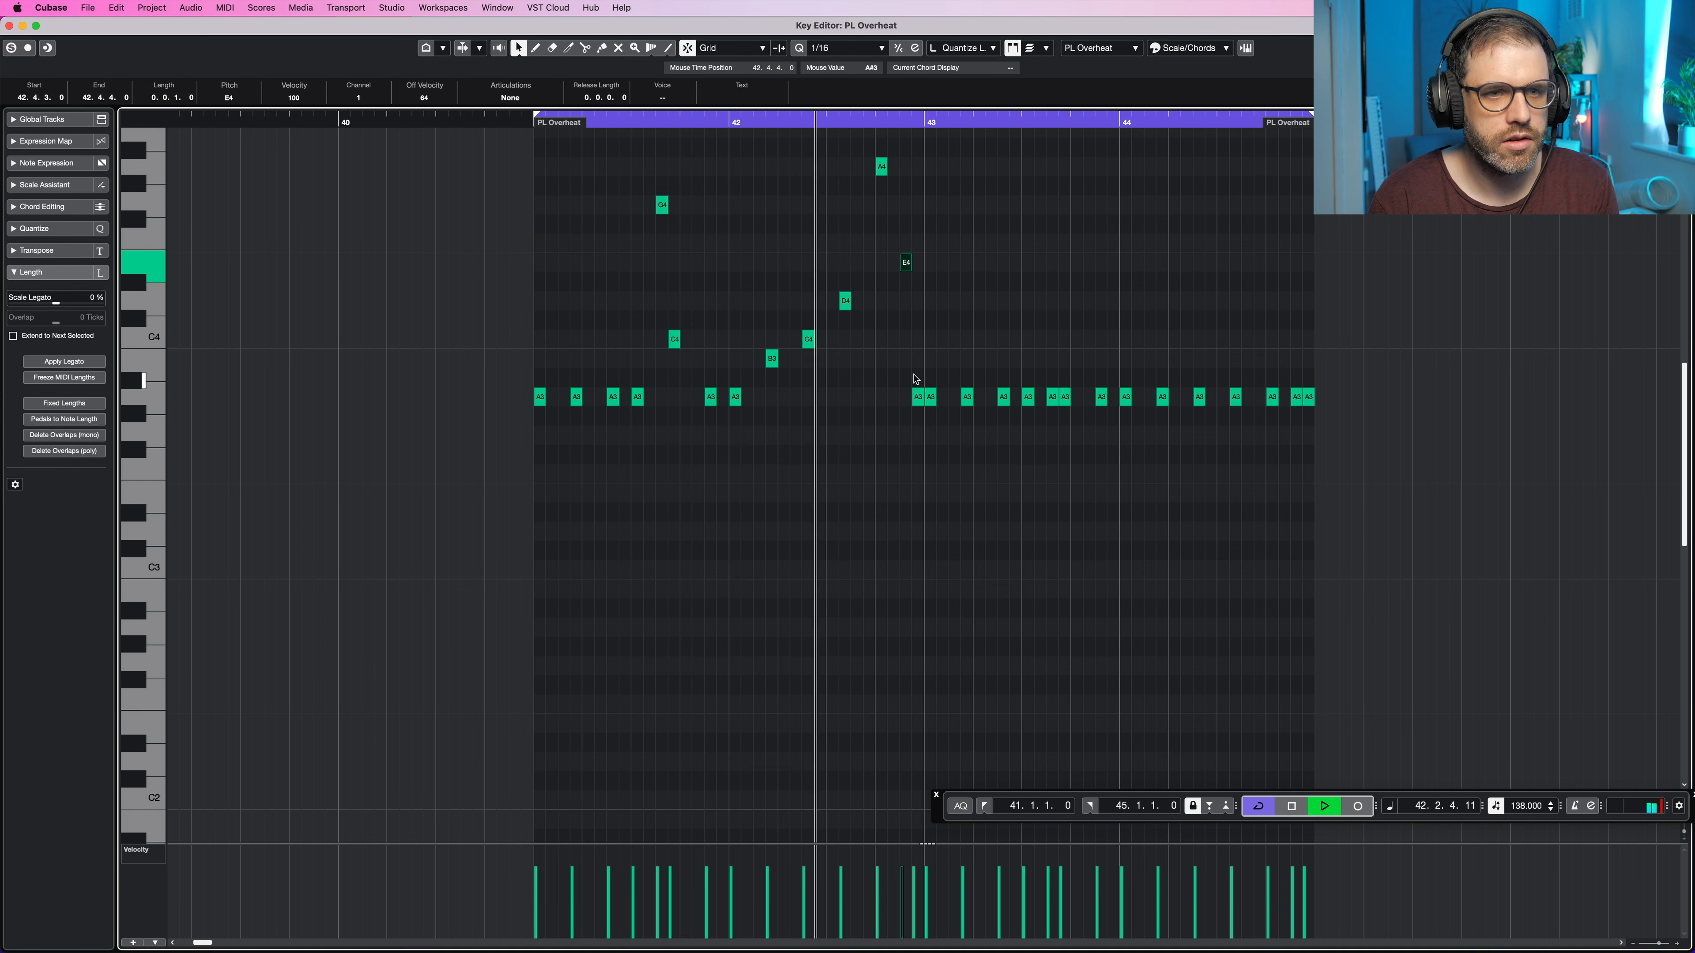
key("space")
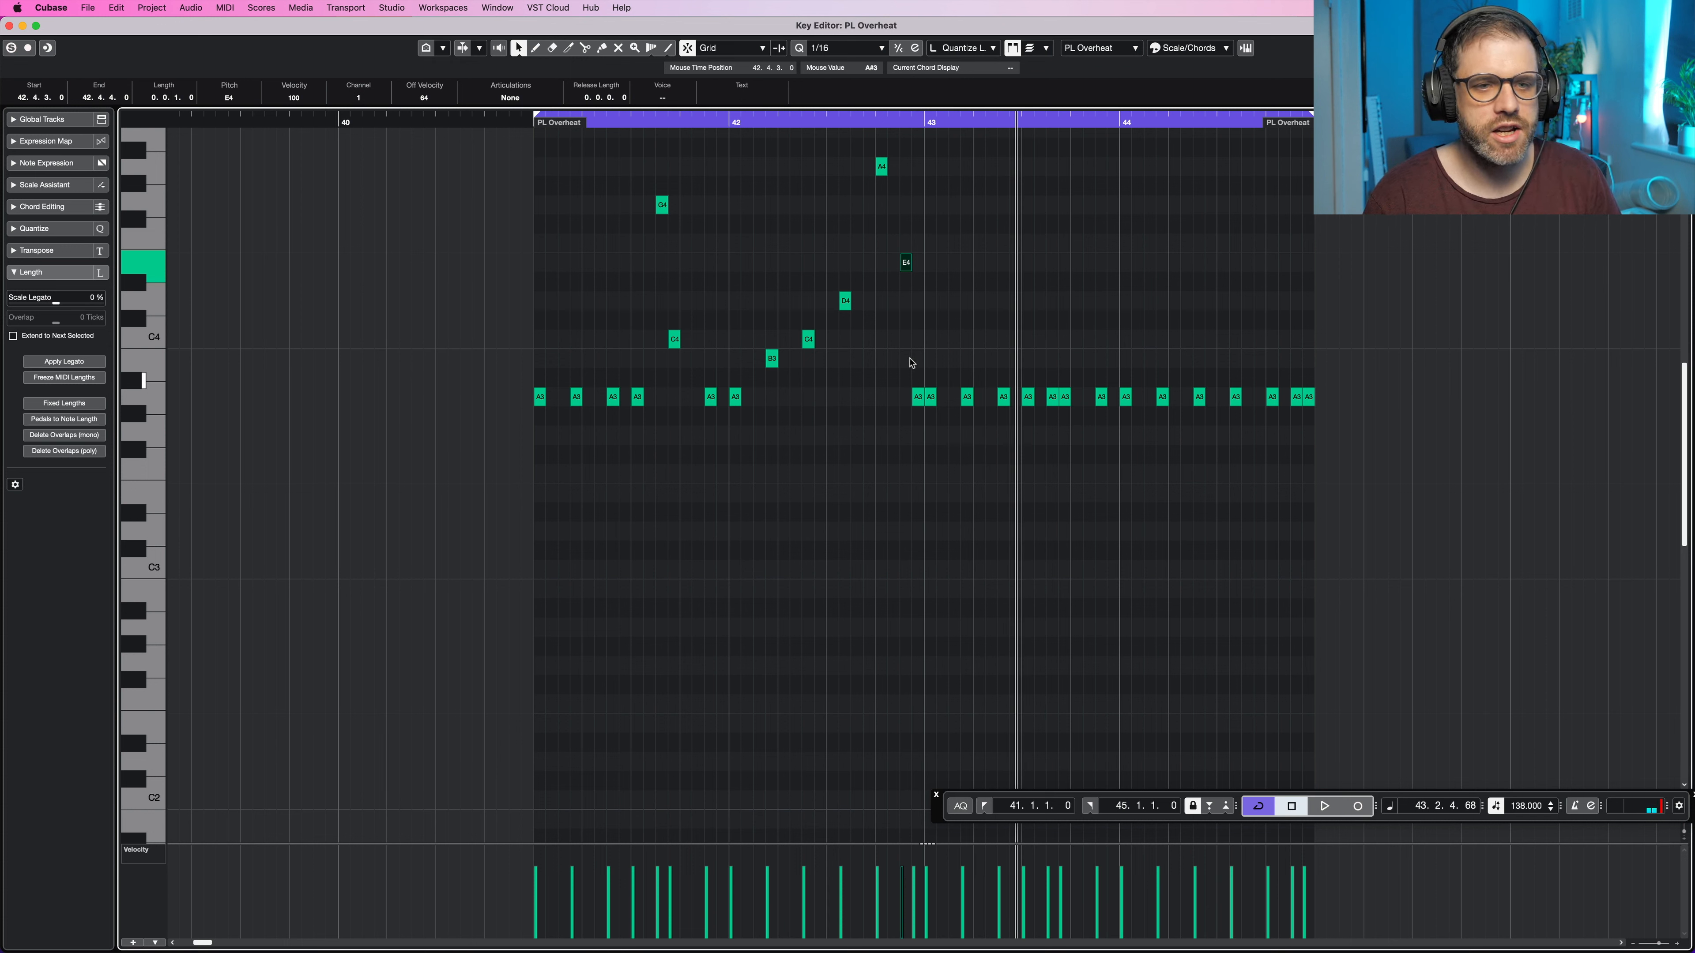
Step: Transpose all notes from 42.4.4 to the end of the part down four semitones to F3
left_click_drag(902, 349, 1261, 443)
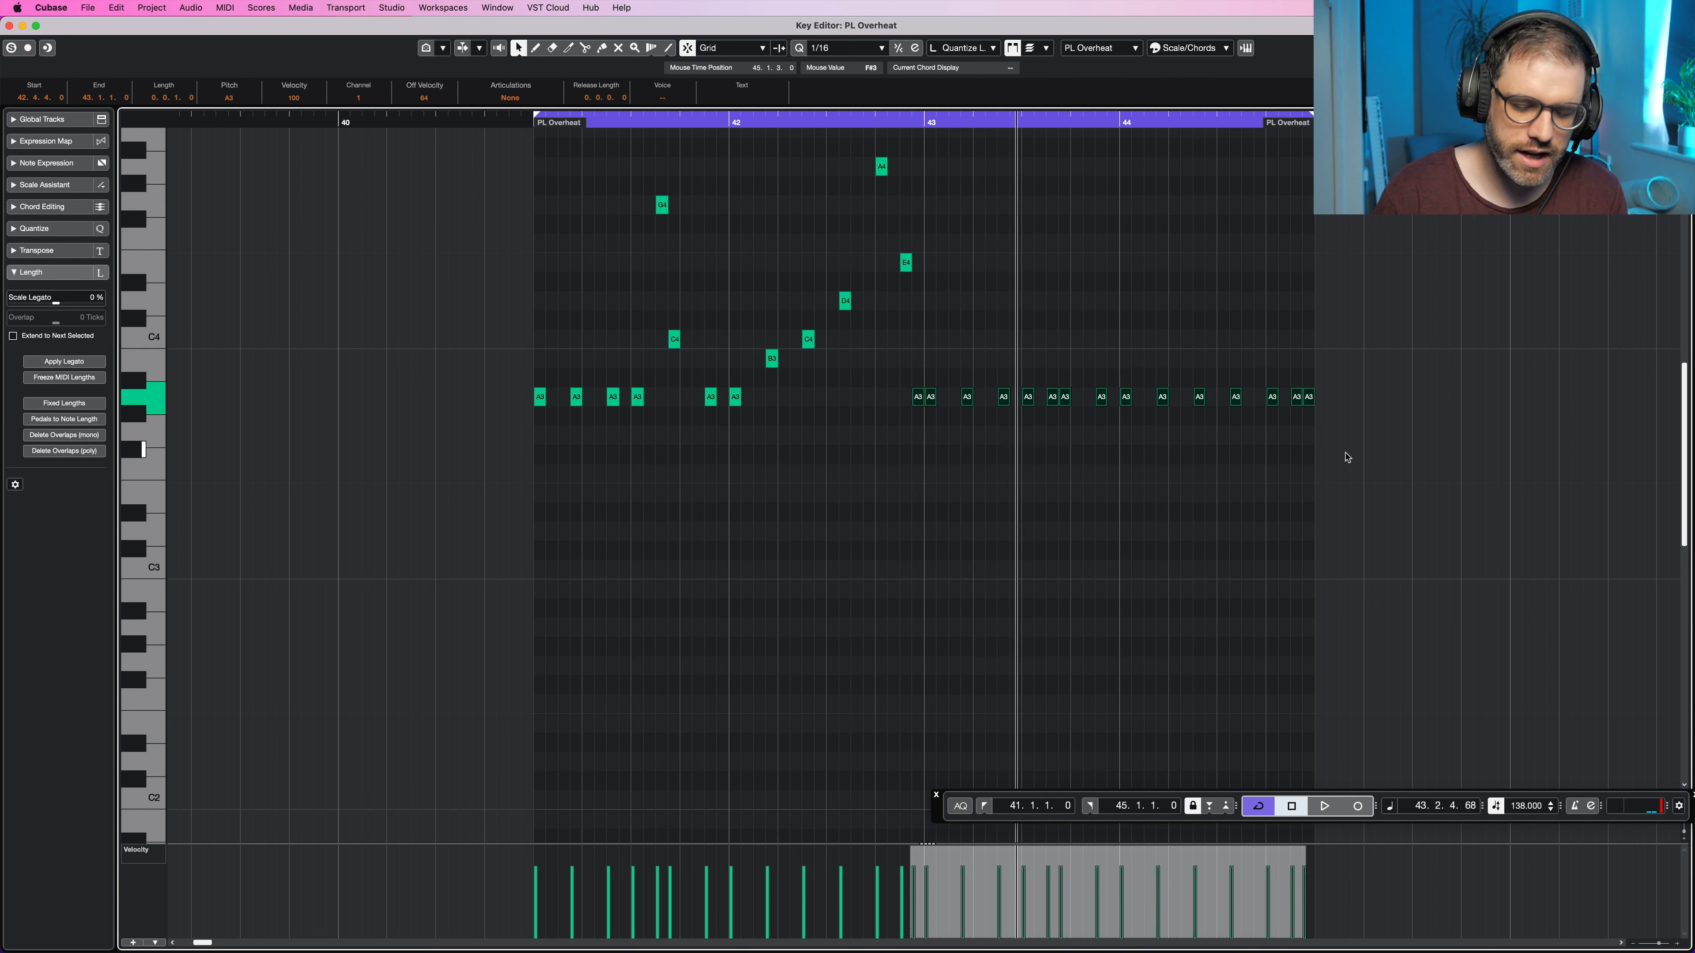
key("Down")
key("Down")
key("Down")
key("Down")
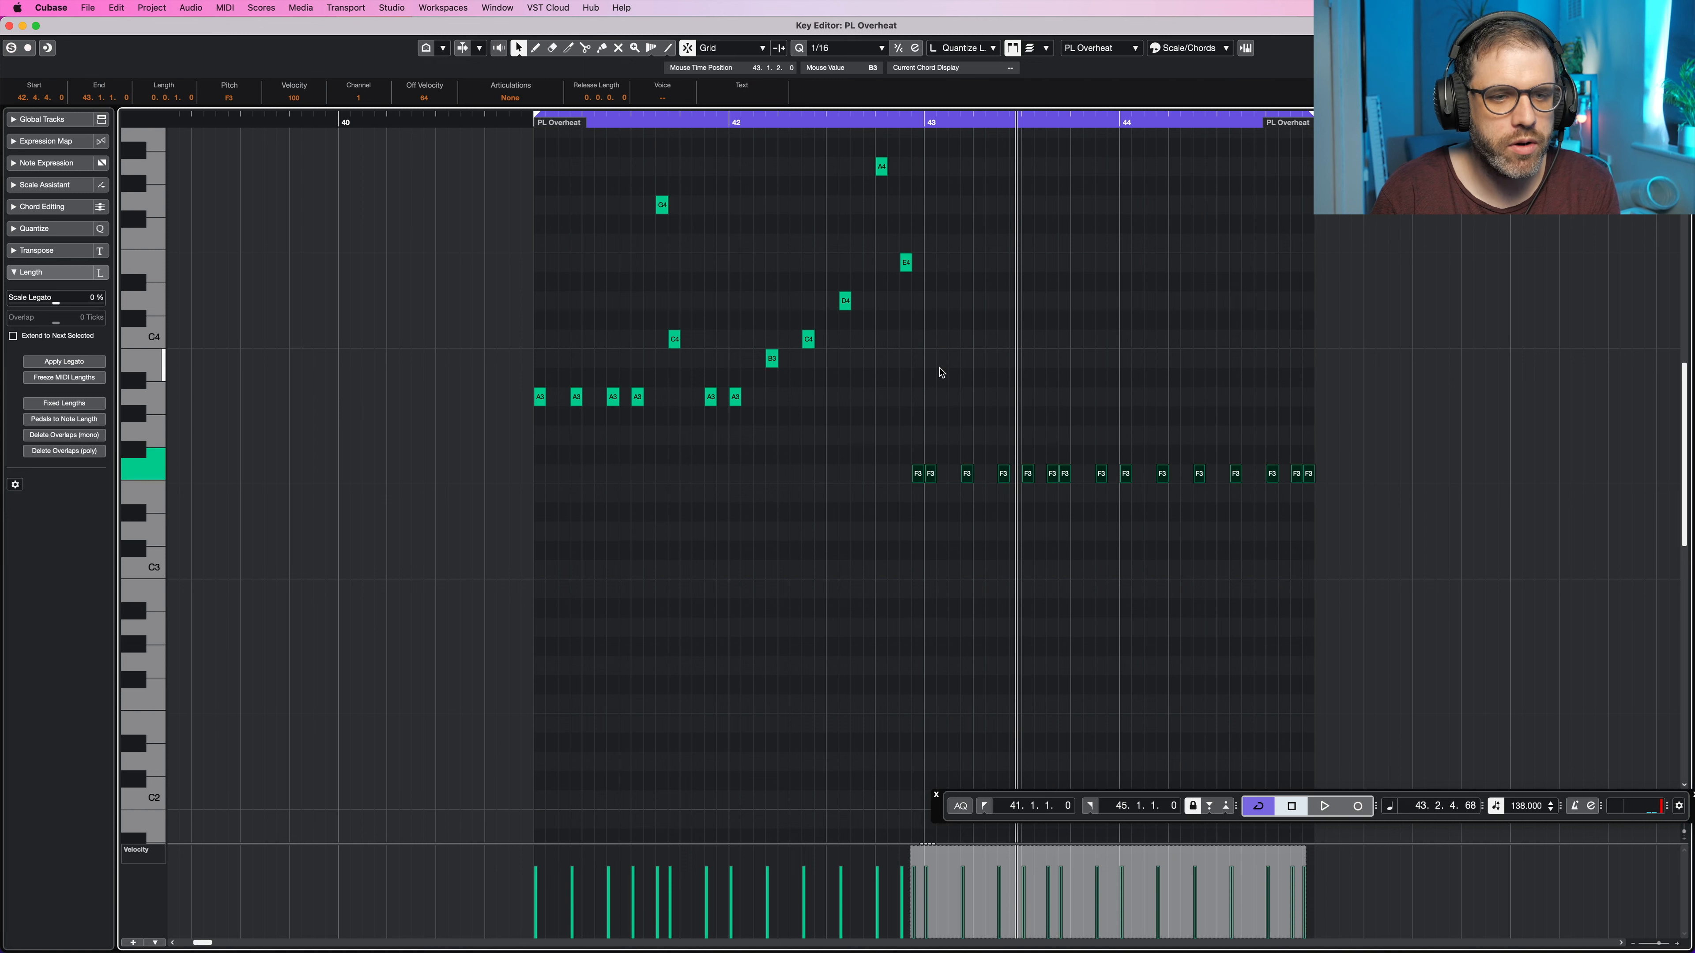
Step: Lower the note at 42.4.4, just before bar 43, to E3 and play the pattern back
left_click(908, 437)
left_click_drag(915, 482, 1154, 538)
left_click(931, 255)
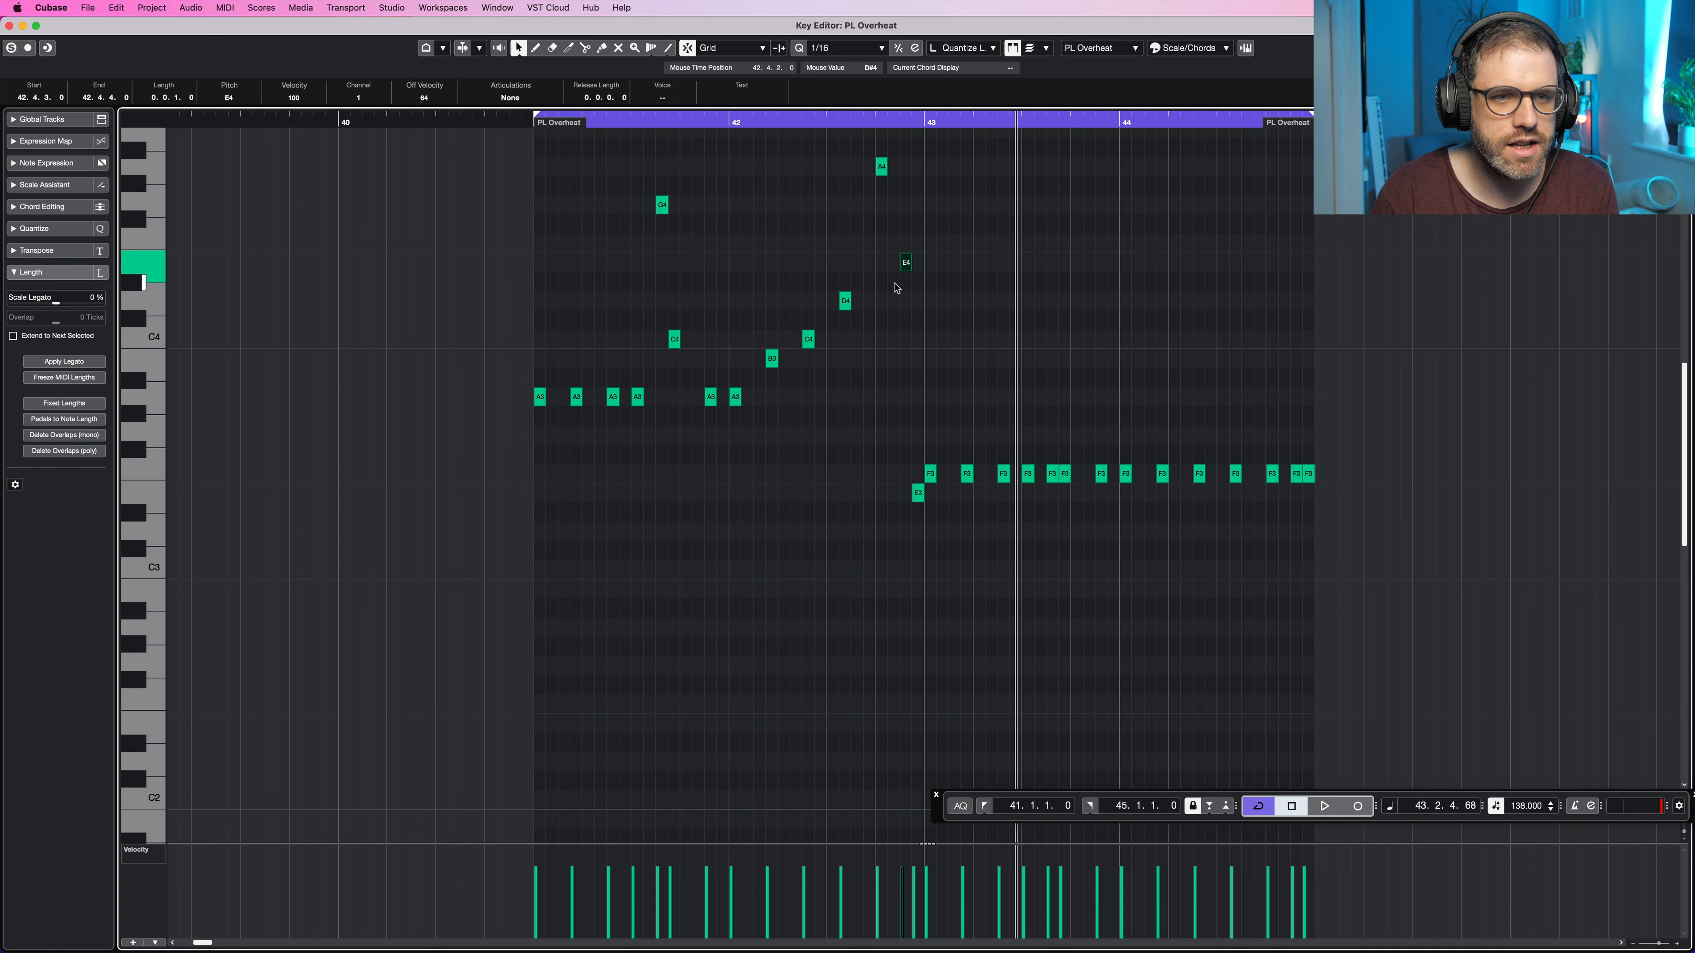
left_click(919, 494)
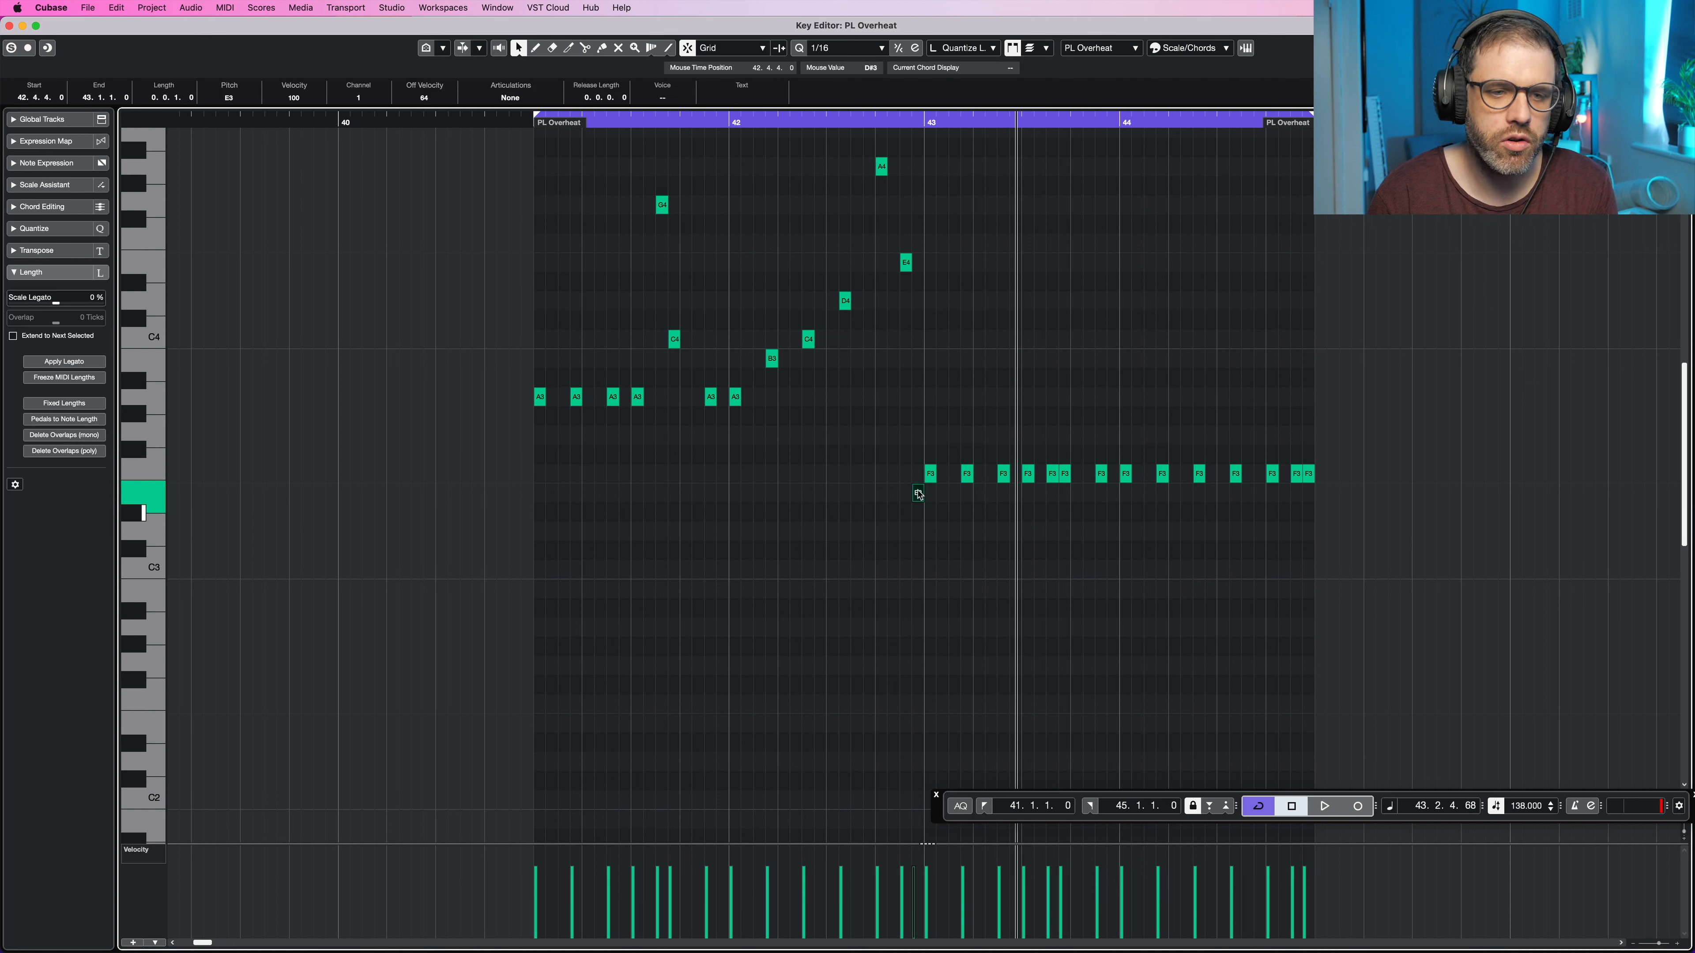
left_click_drag(919, 481, 1354, 466)
left_click(1067, 381)
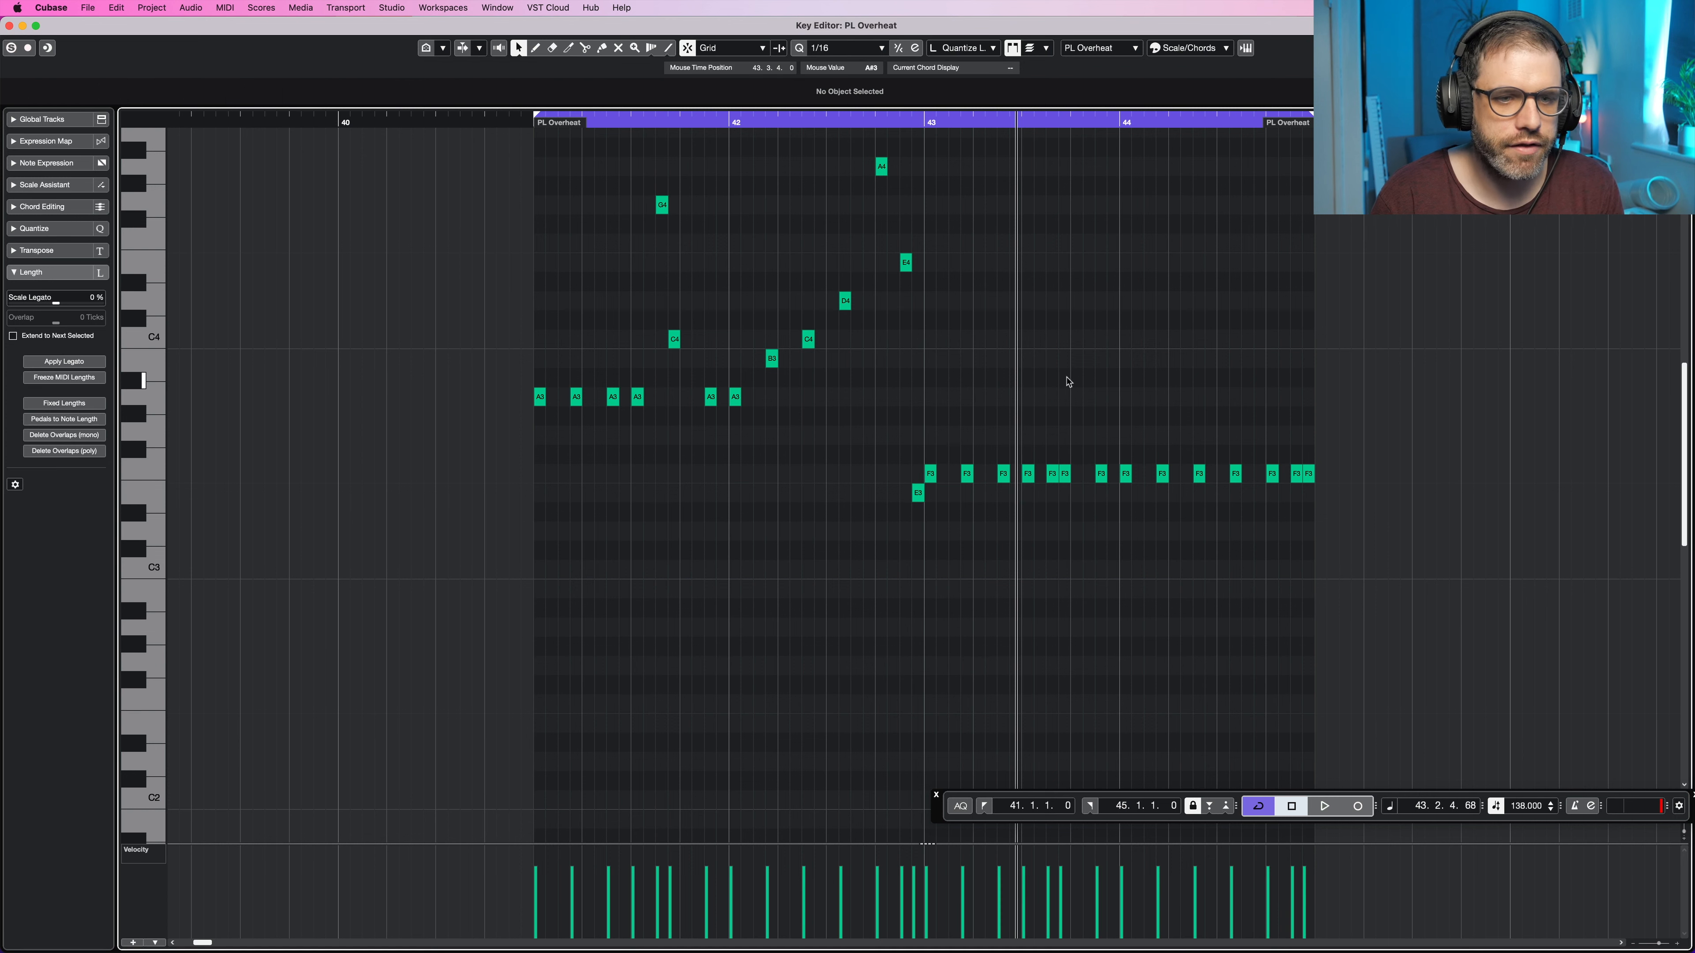
key("space")
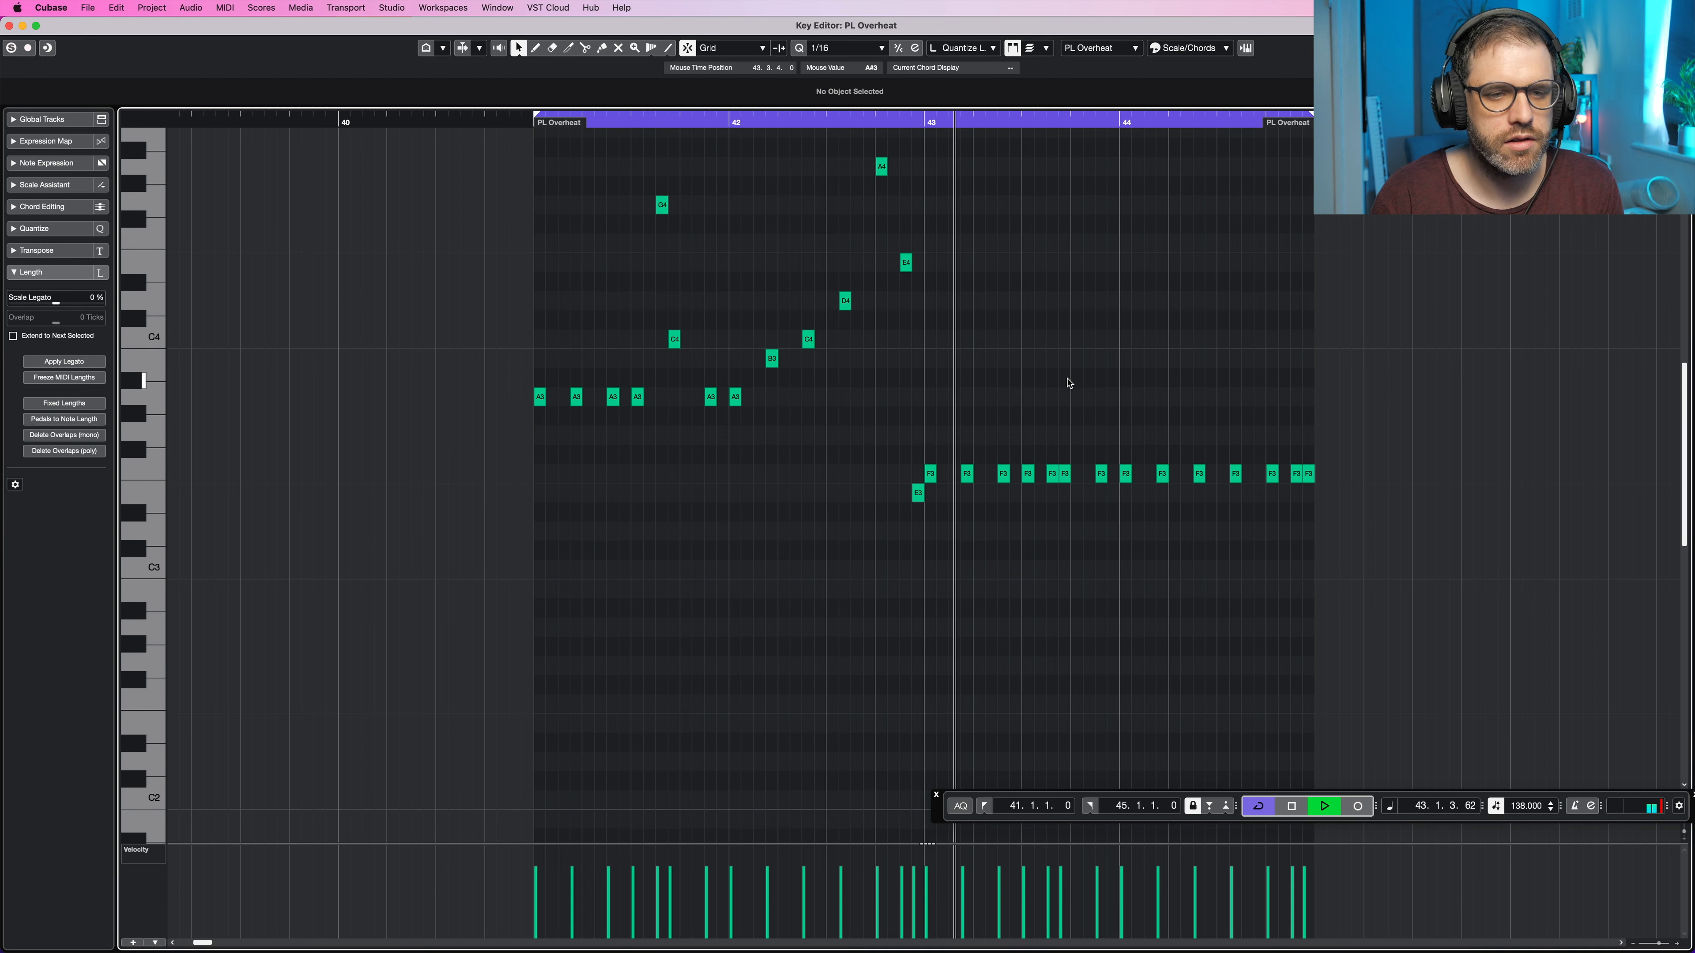
key("space")
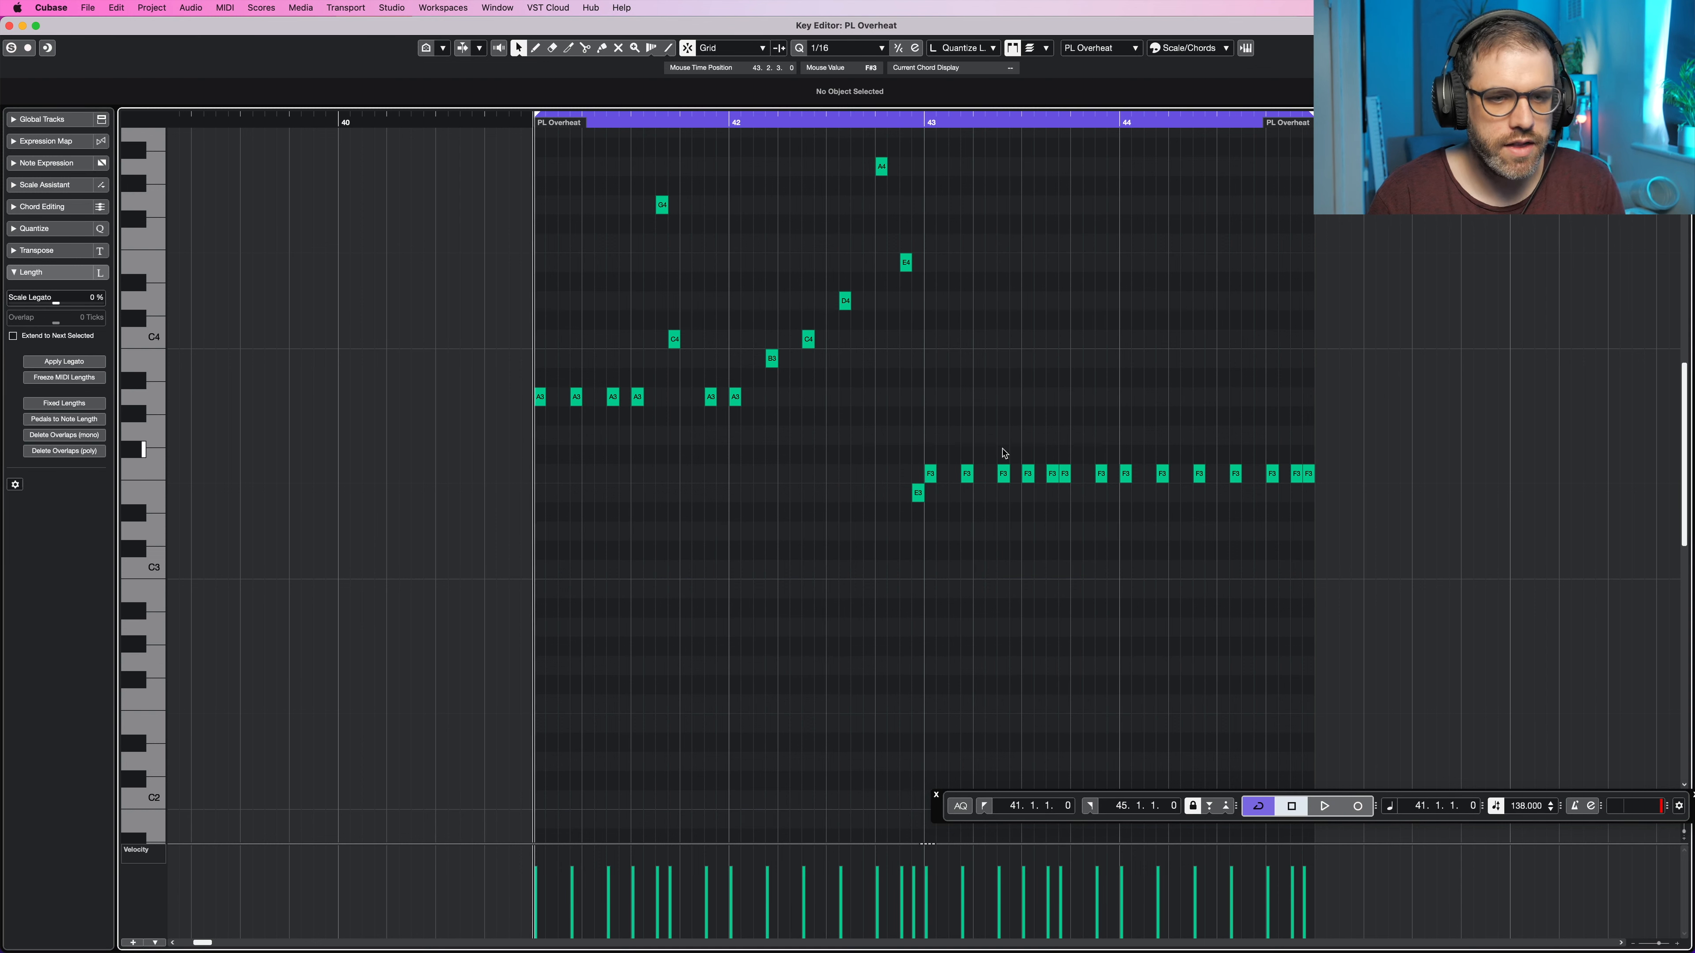
Step: Move the notes at 43.2.3, 43.3.3 and 43.3.4 to E3, B3 and G3, and play the pattern back
left_click_drag(1002, 474, 1004, 494)
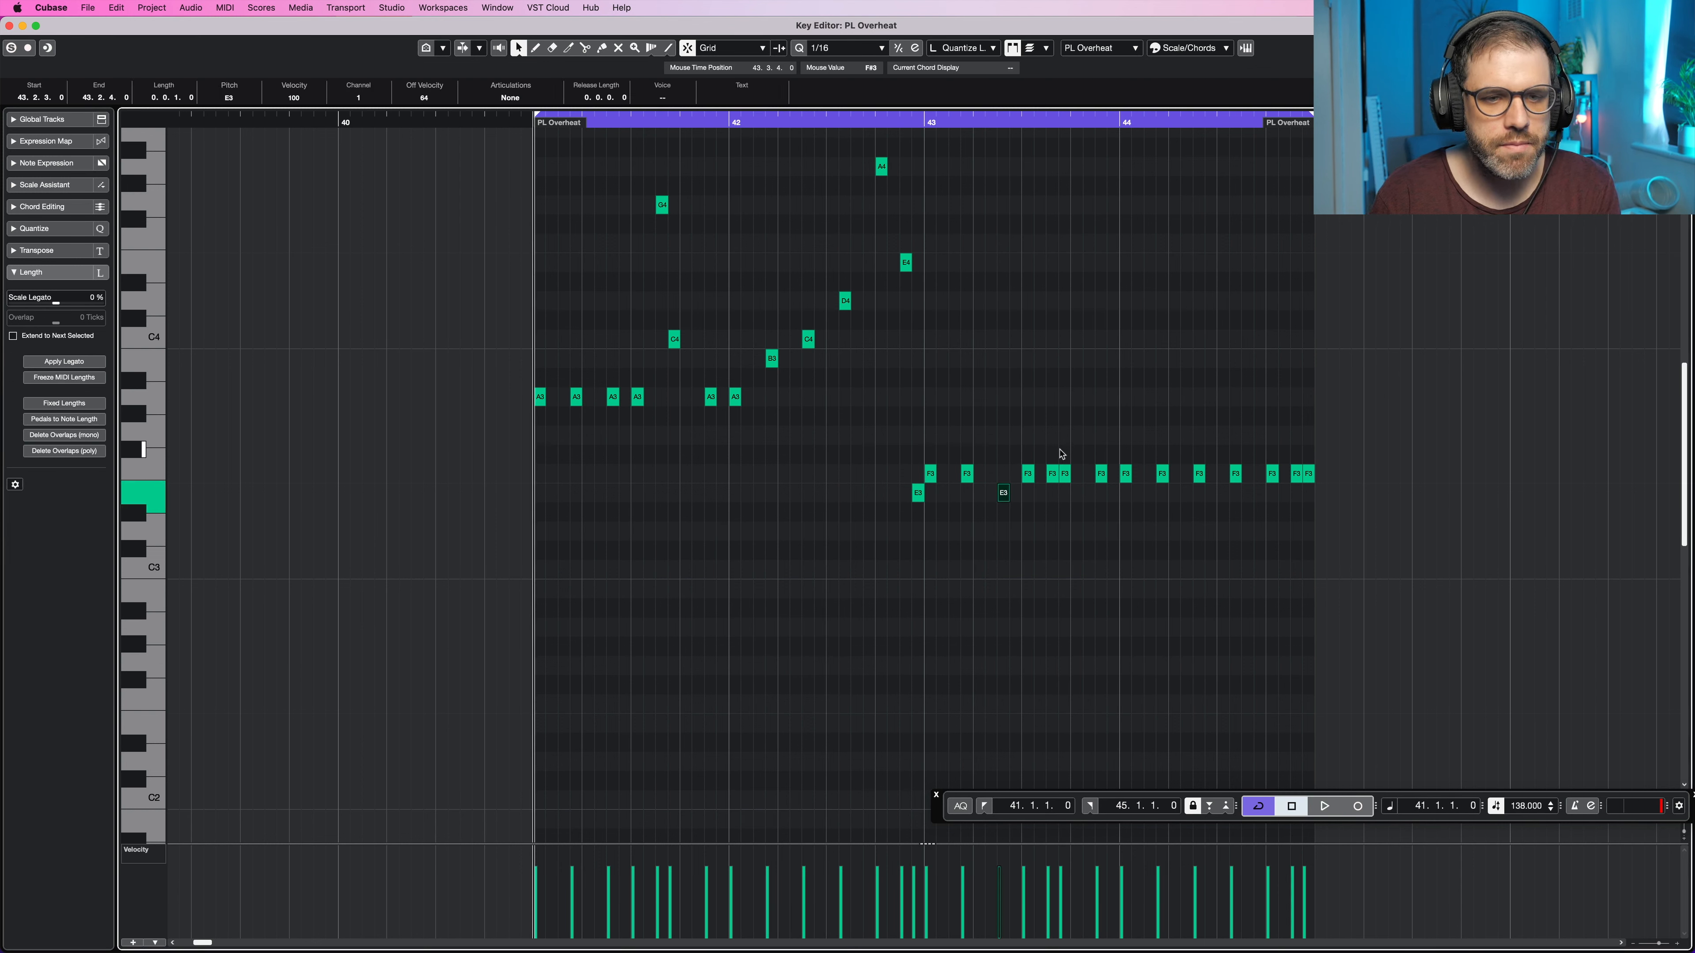
left_click(1054, 475)
key("Up")
key("Up")
key("Up")
key("Up")
key("Up")
key("Up")
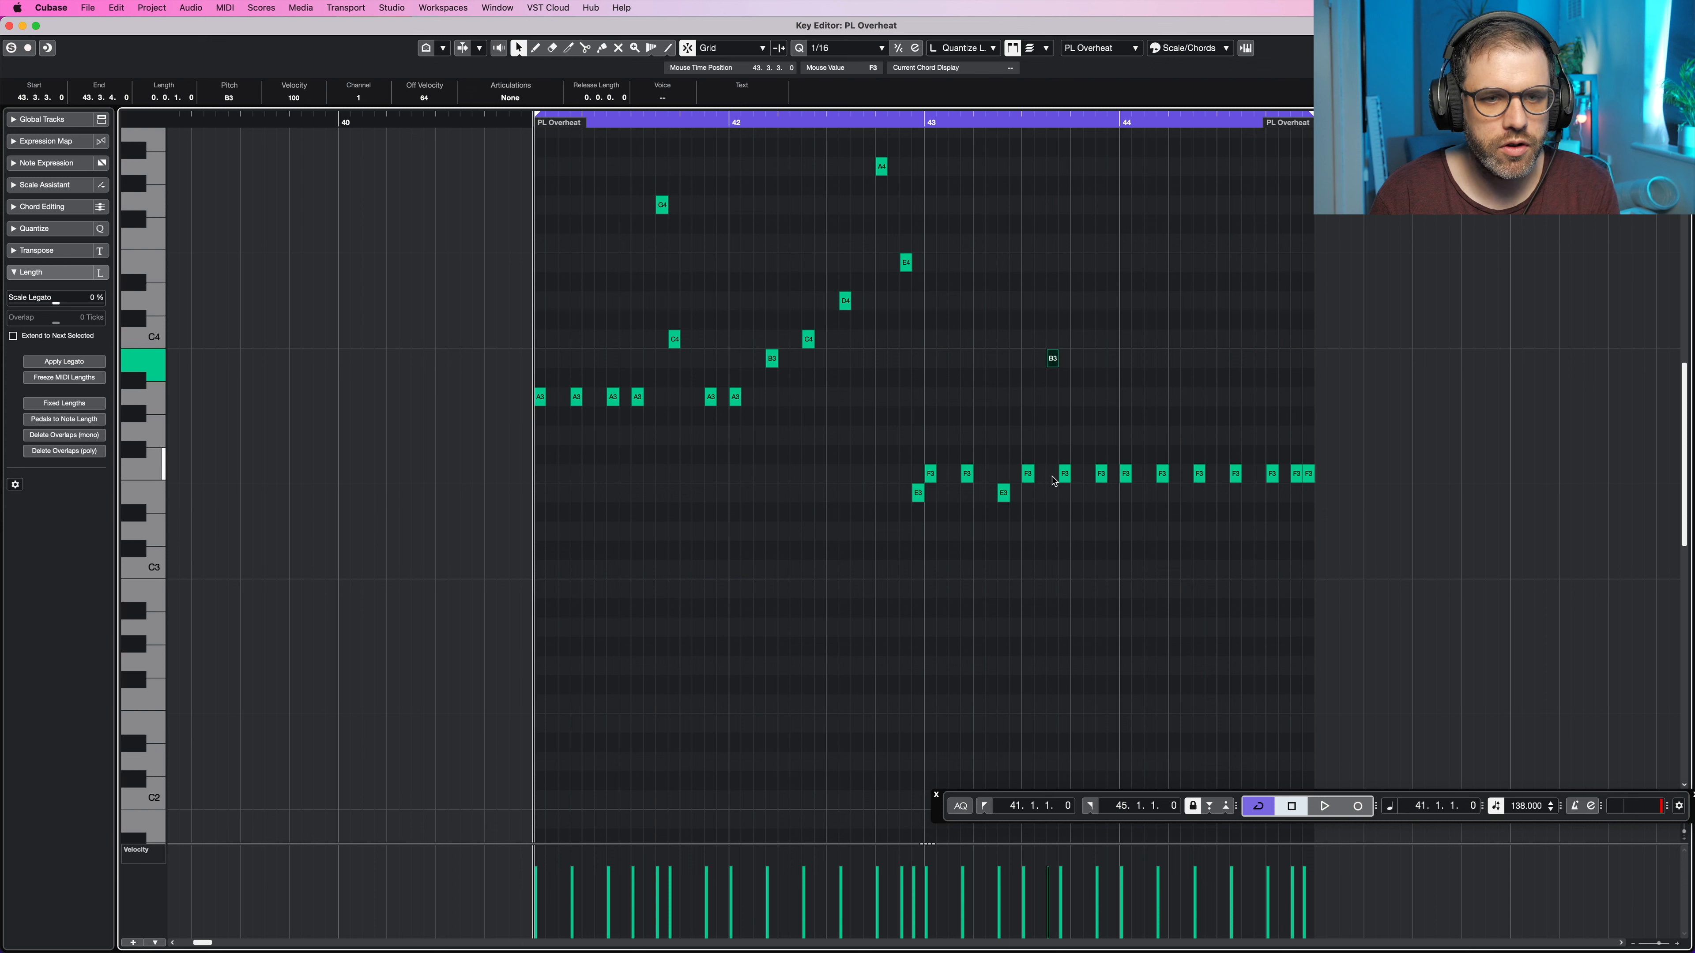
left_click(1066, 476)
key("Up")
key("Up")
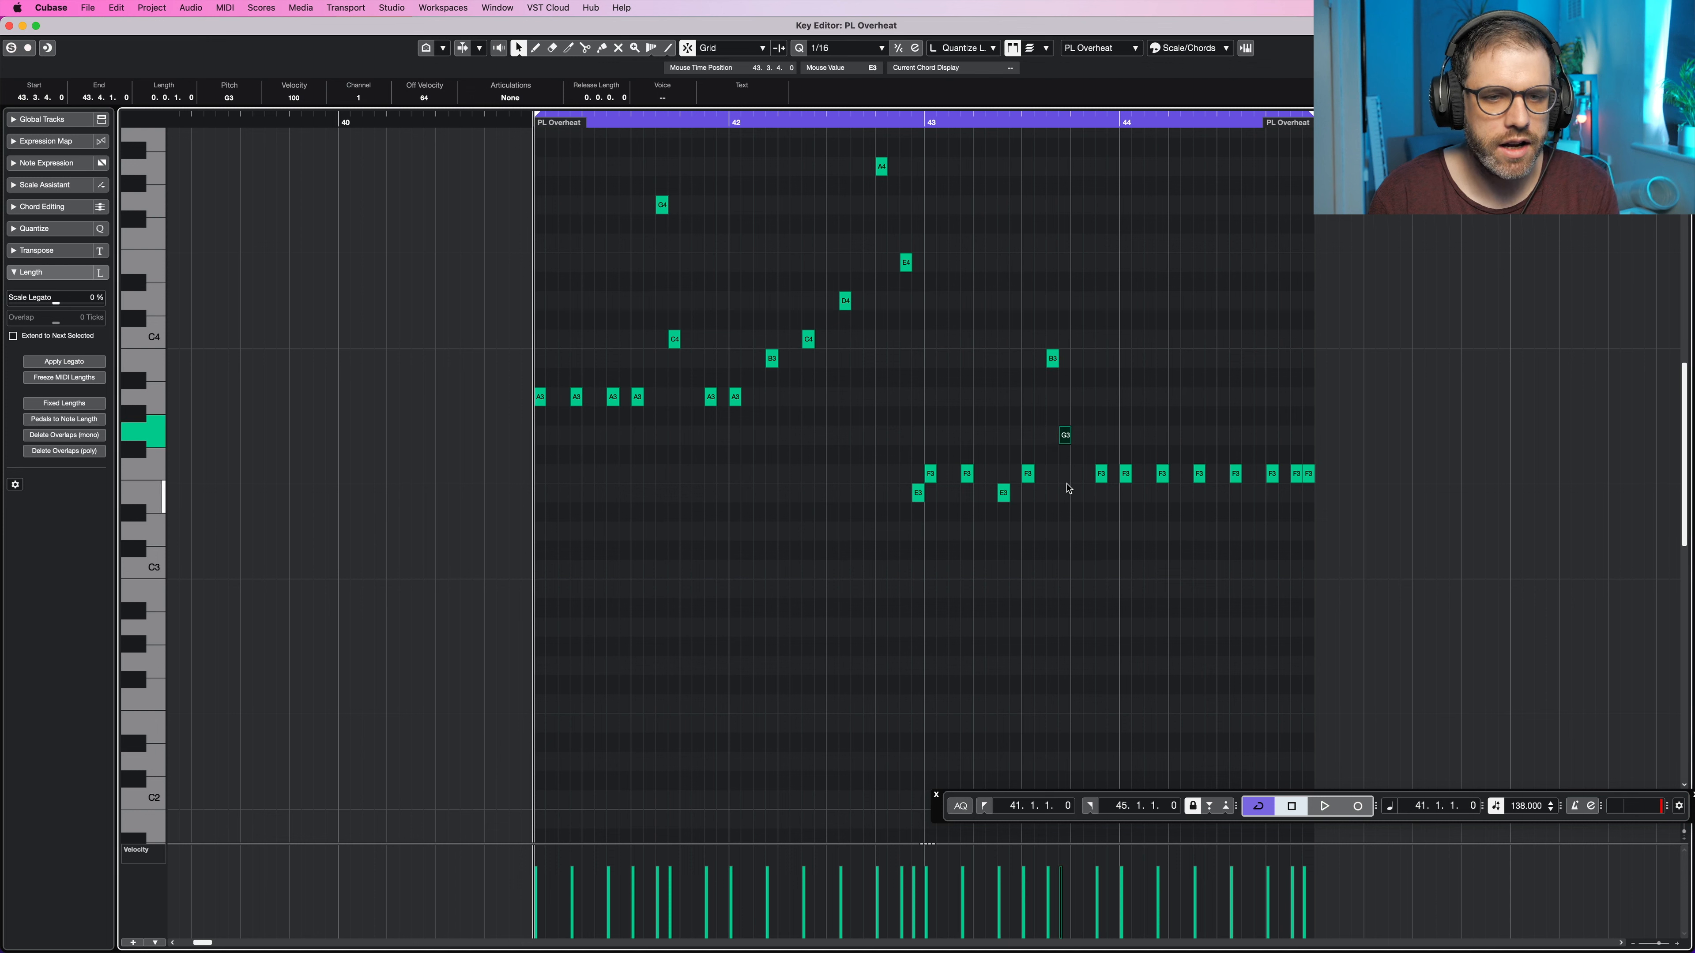
key("space")
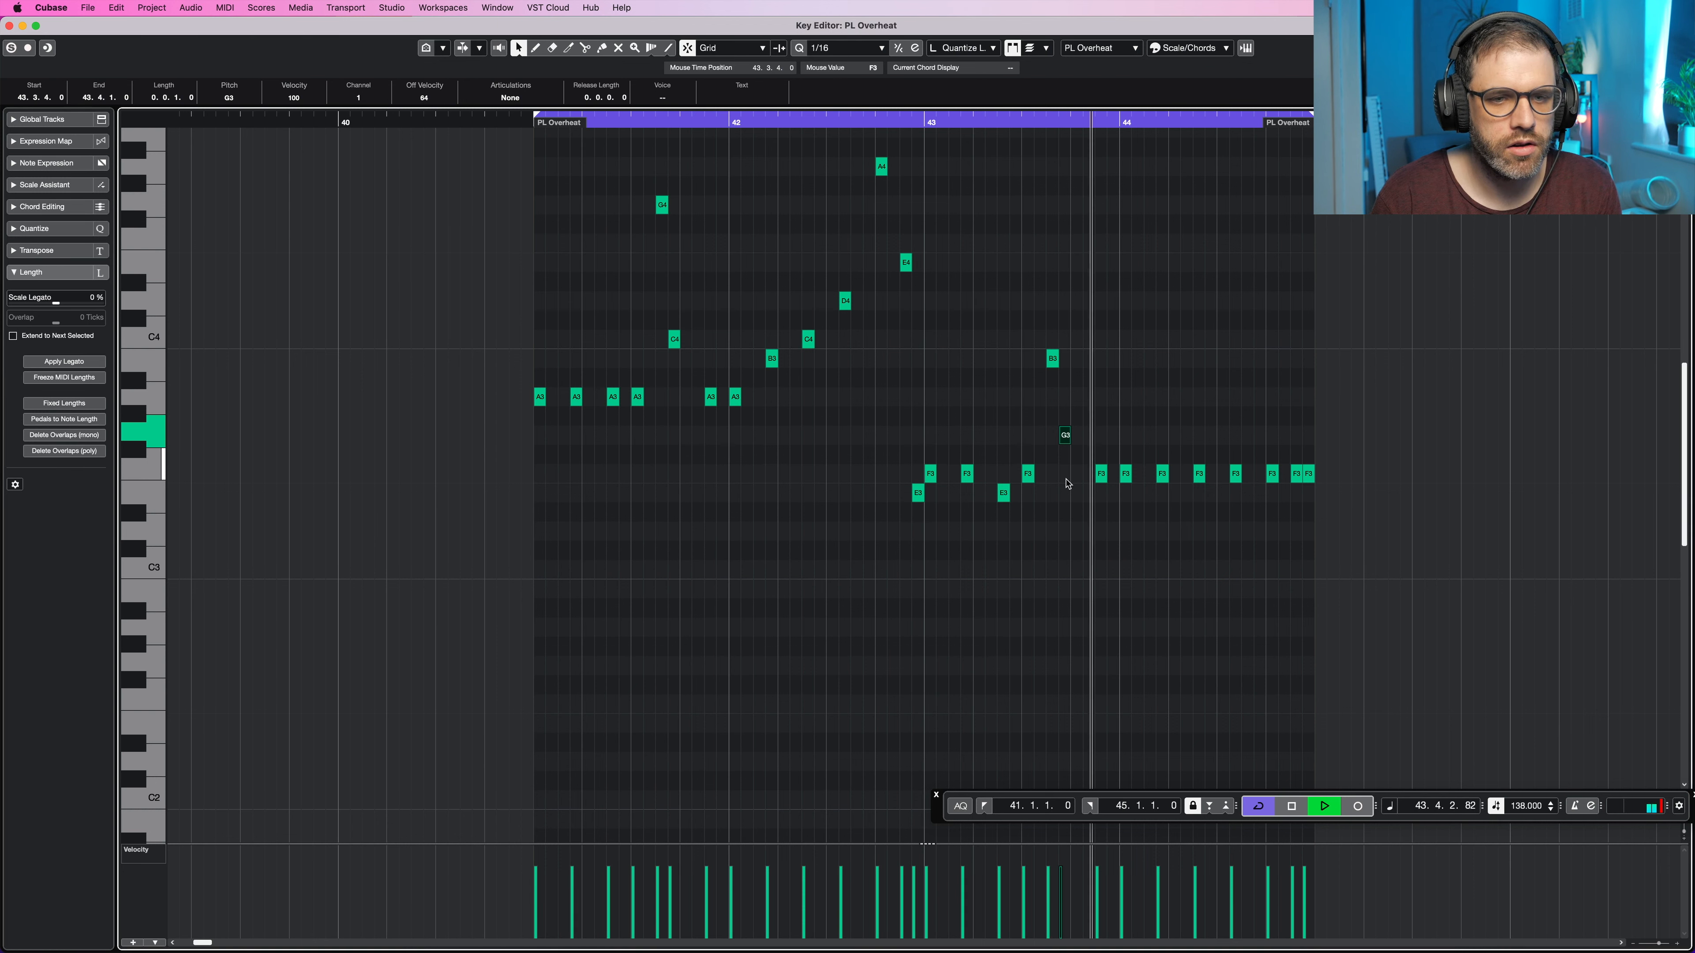
key("space")
left_click(1052, 358)
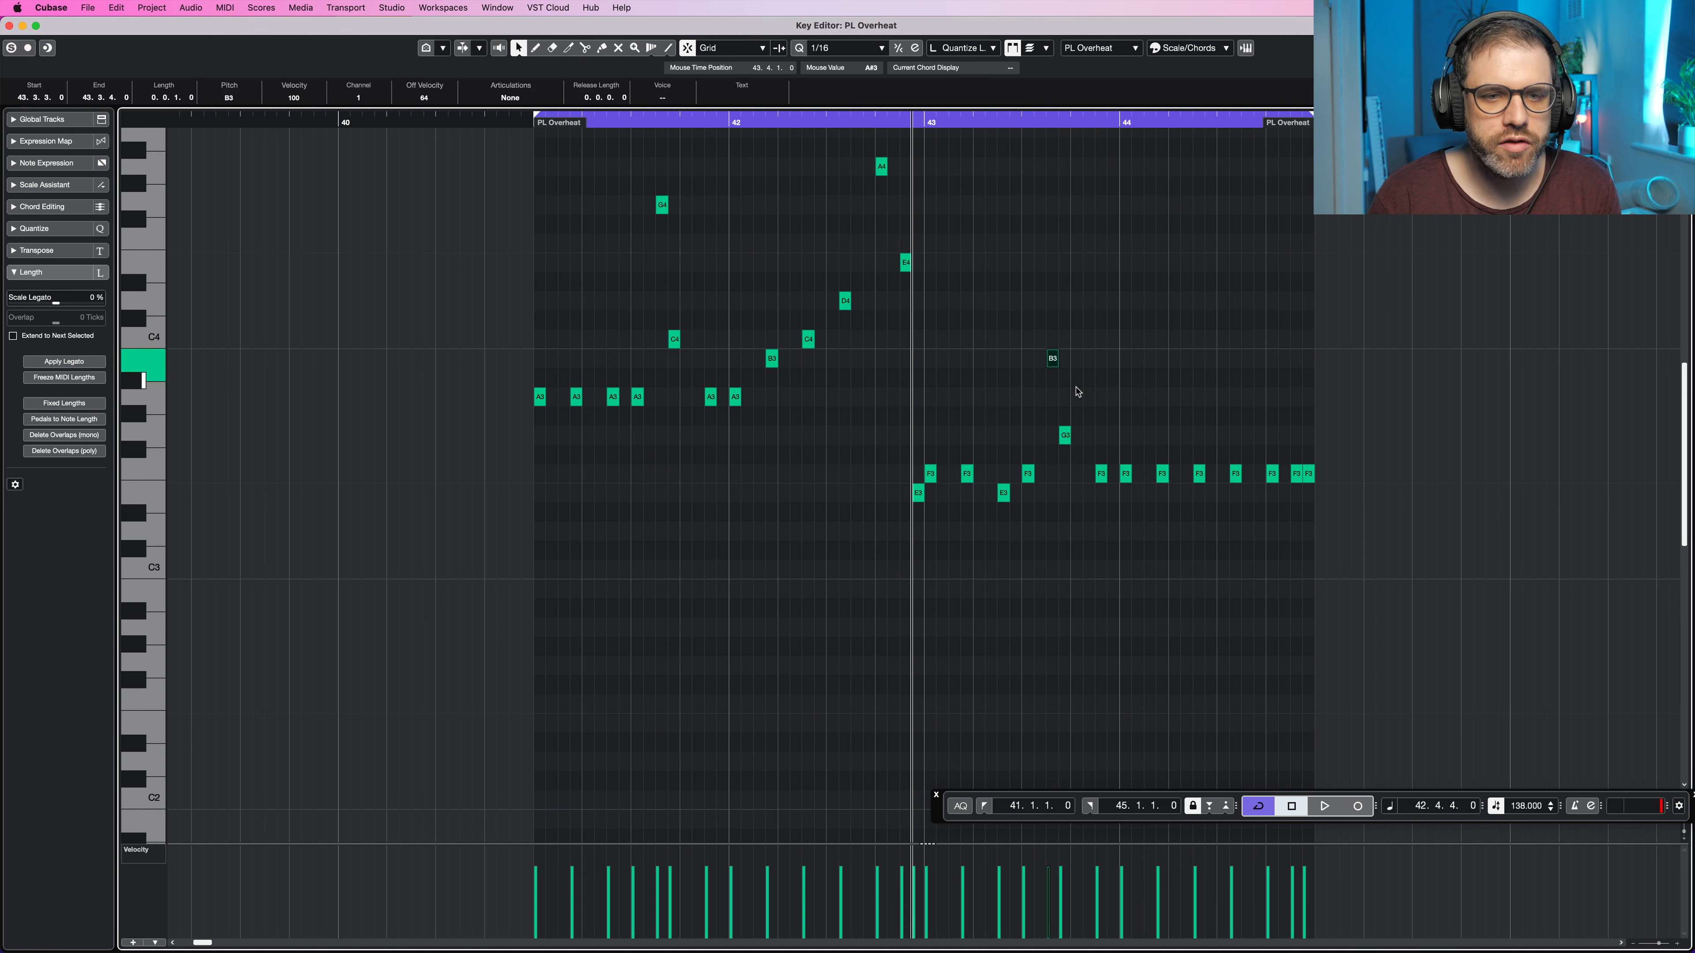
left_click(1063, 438)
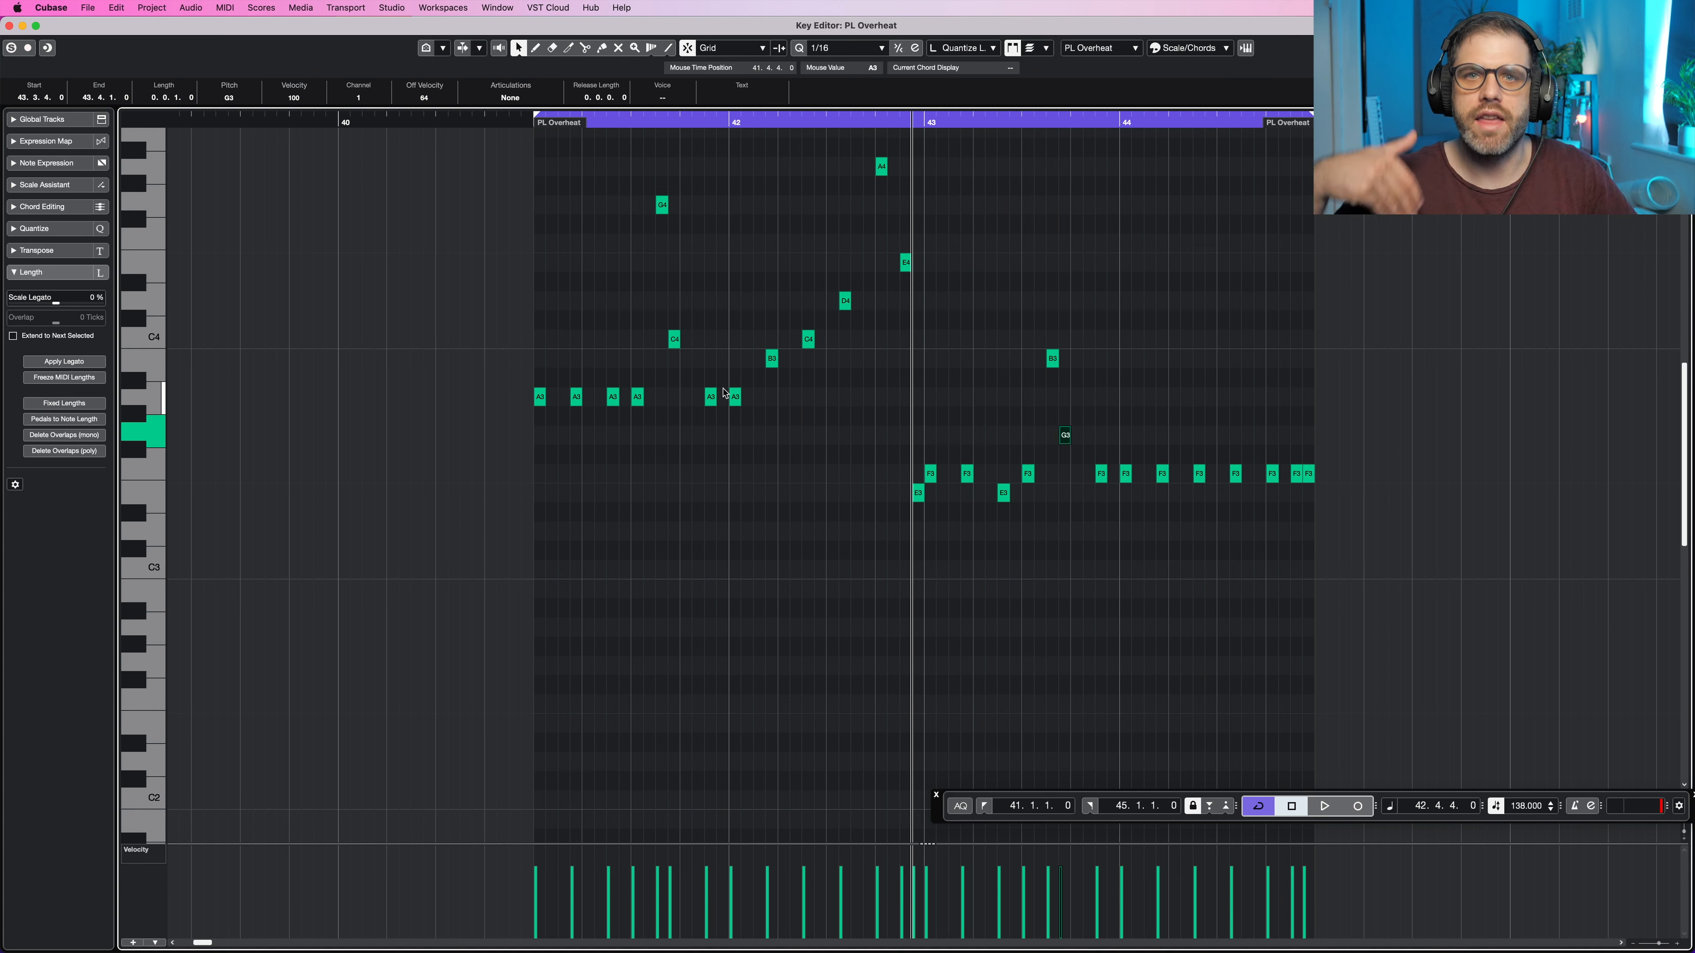
Step: Raise the first two notes of bar 44 to C4 and B3, and play the pattern back
mouse_move(1116, 435)
left_mouse_down()
mouse_move(1188, 509)
mouse_move(1163, 346)
left_mouse_up()
key("Down")
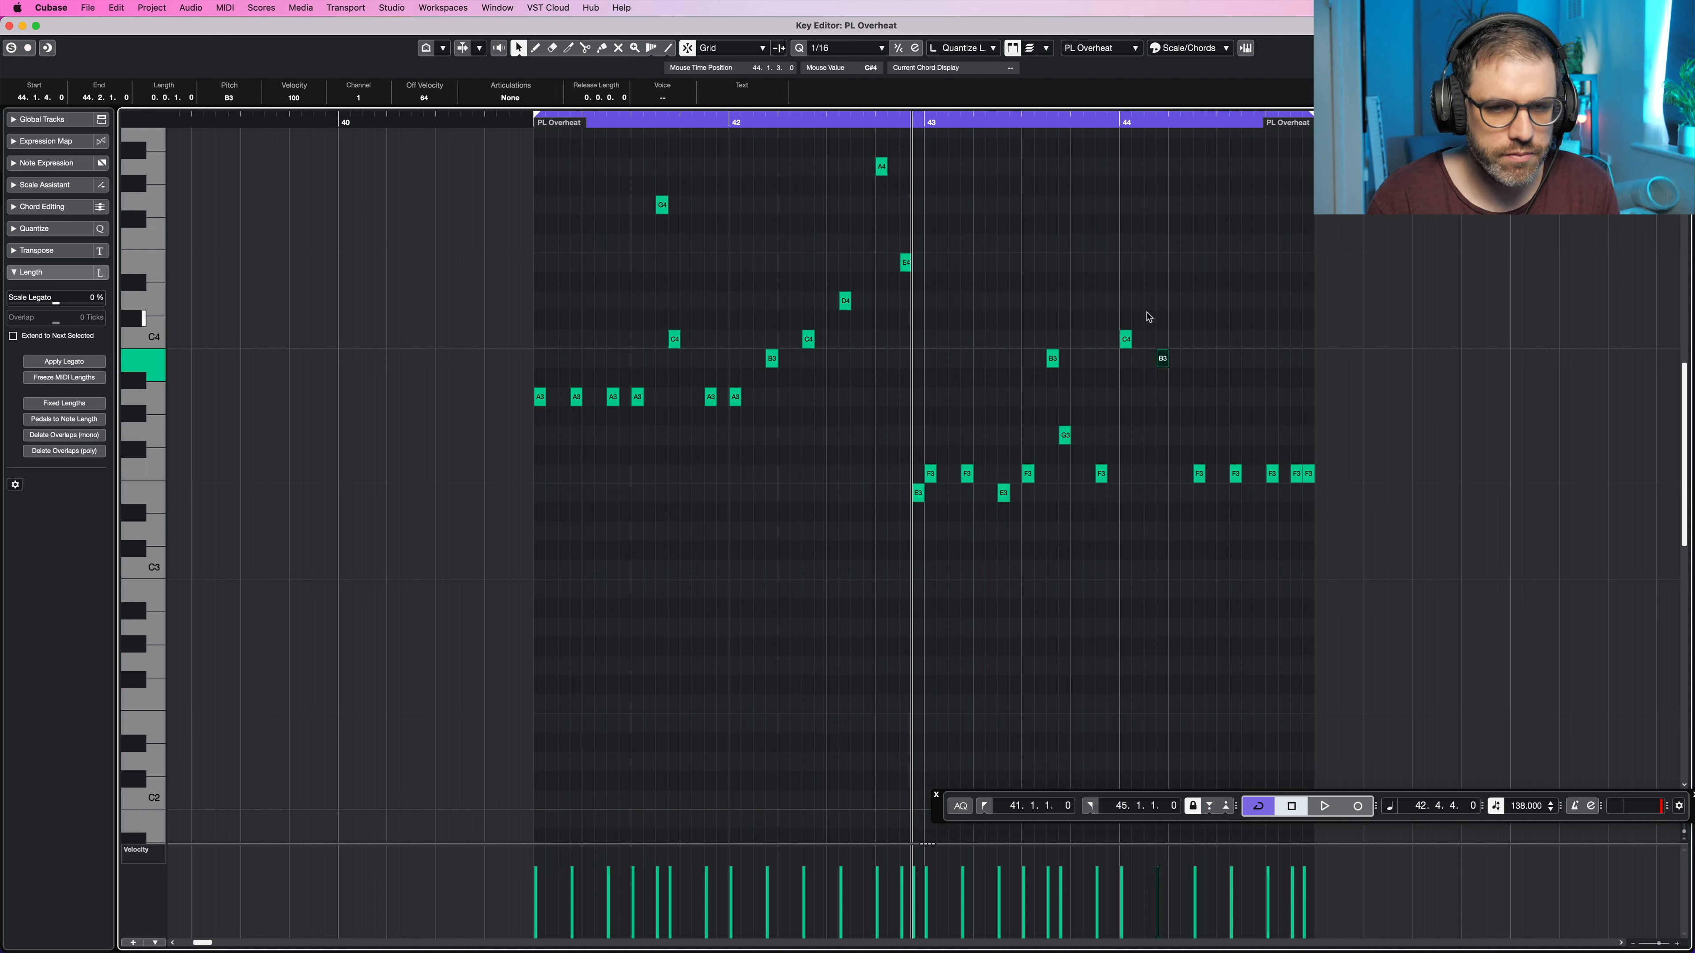
key("space")
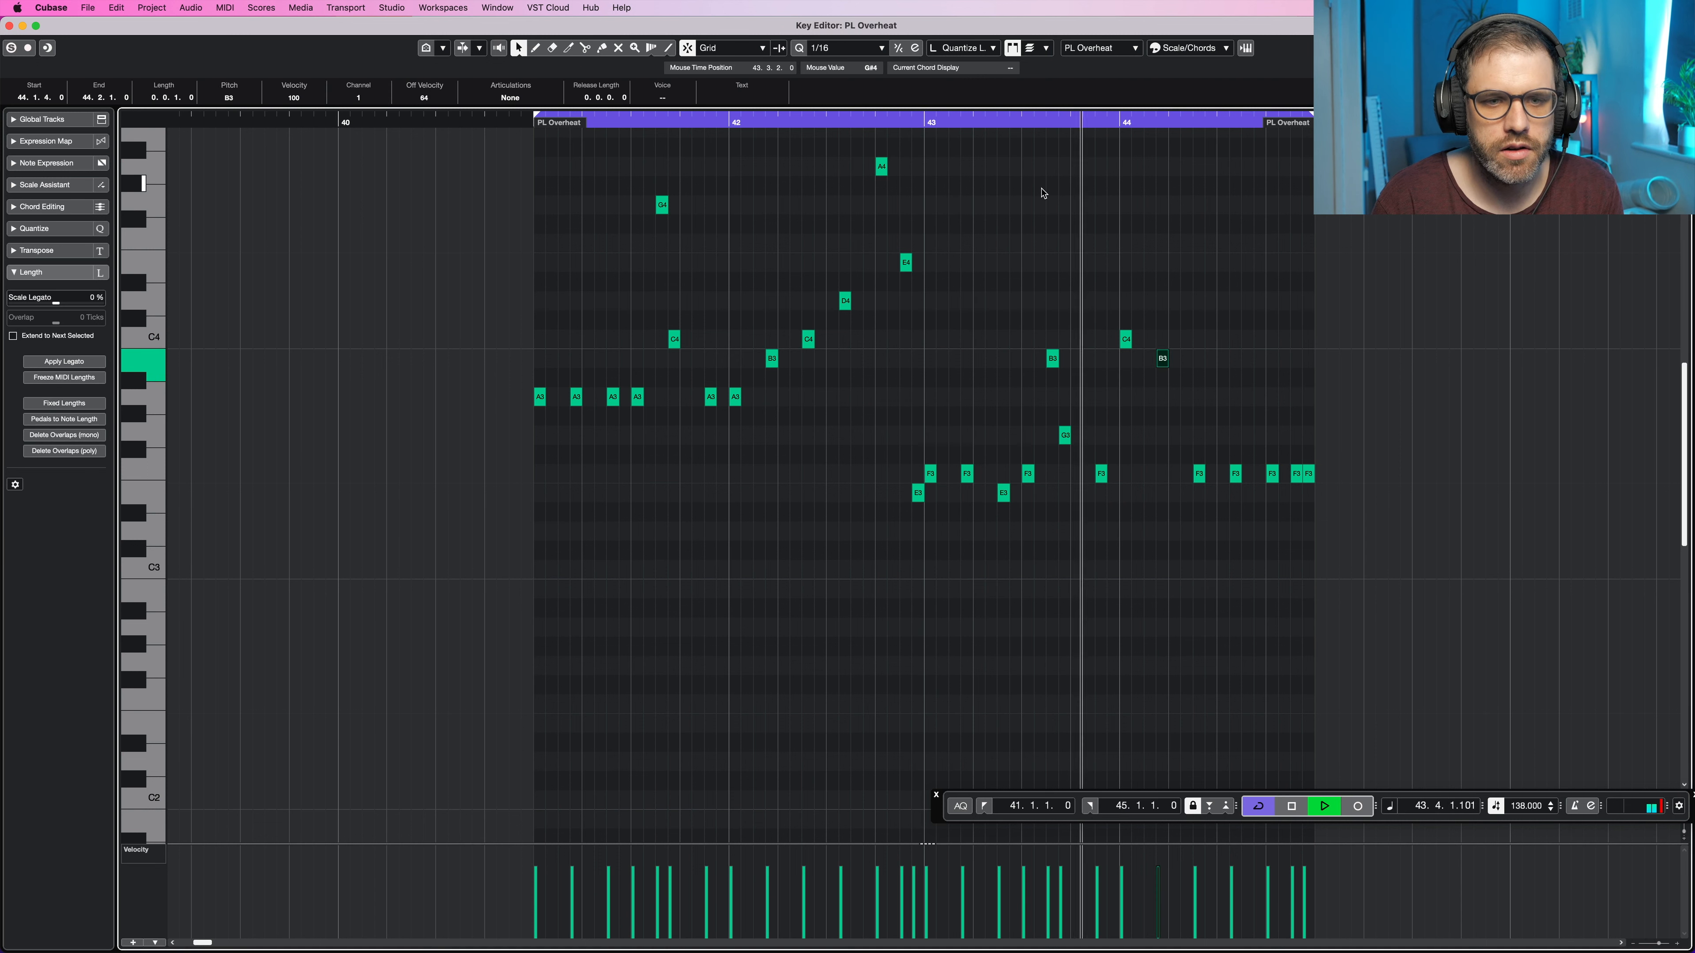
key("space")
left_click_drag(1180, 321, 1114, 379)
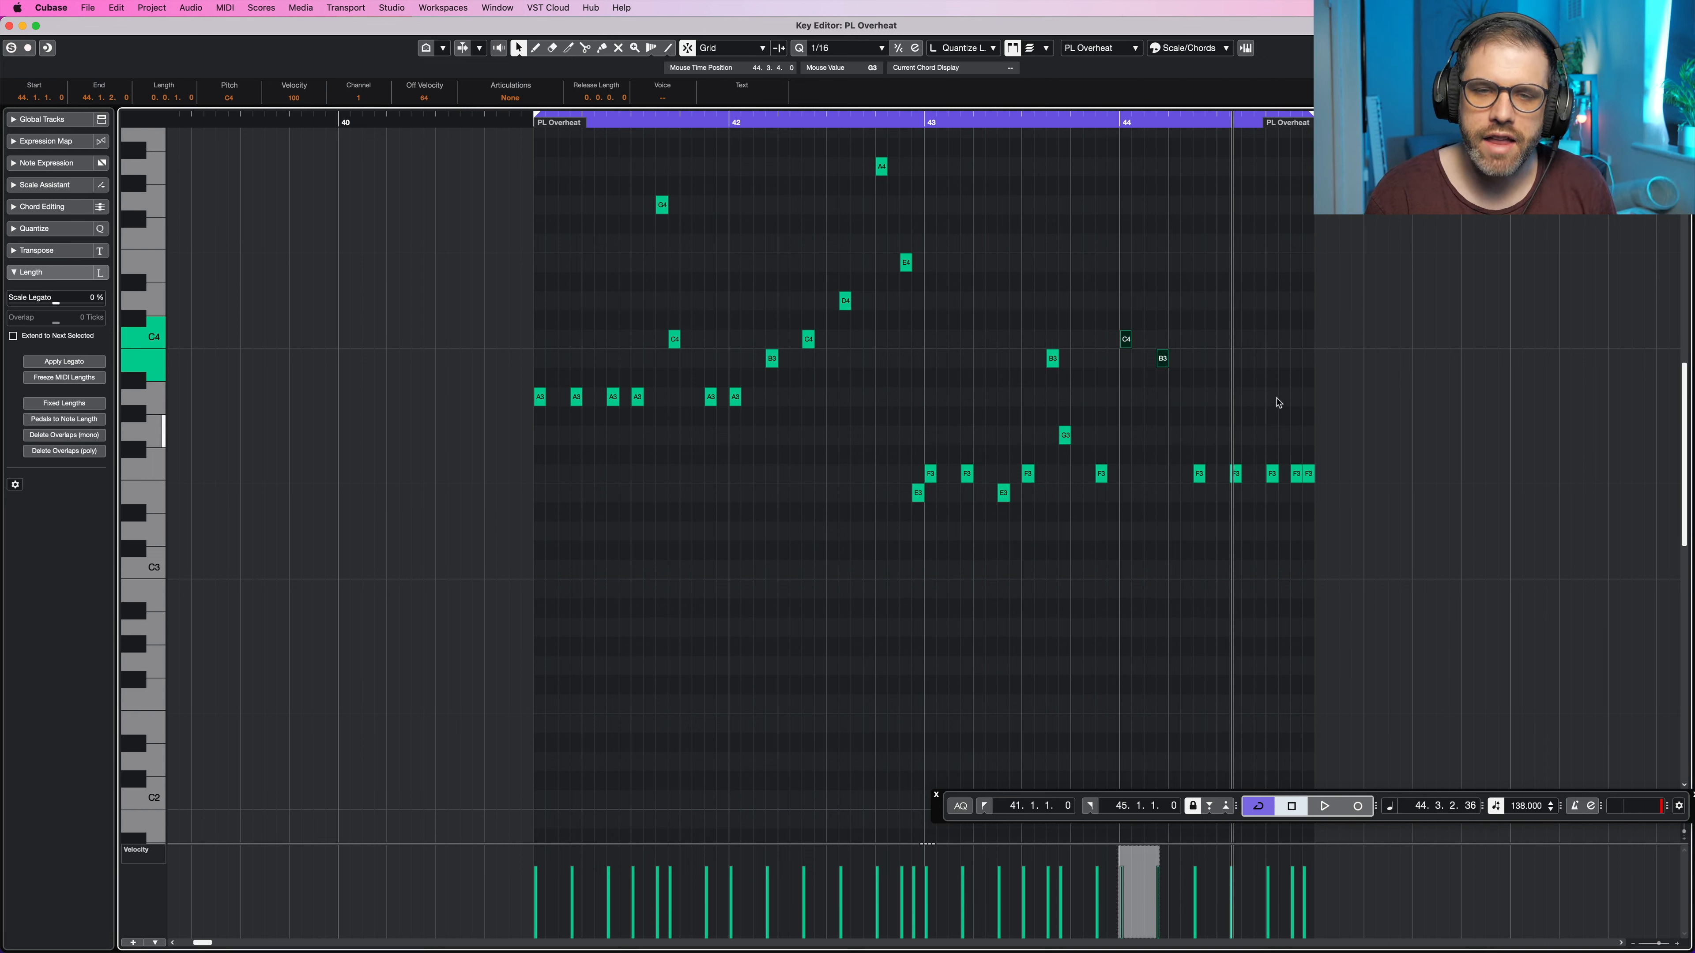
Step: Move the last five notes of bar 44 to G3, A3, A3, B3 and C4 in order
left_click(1322, 454)
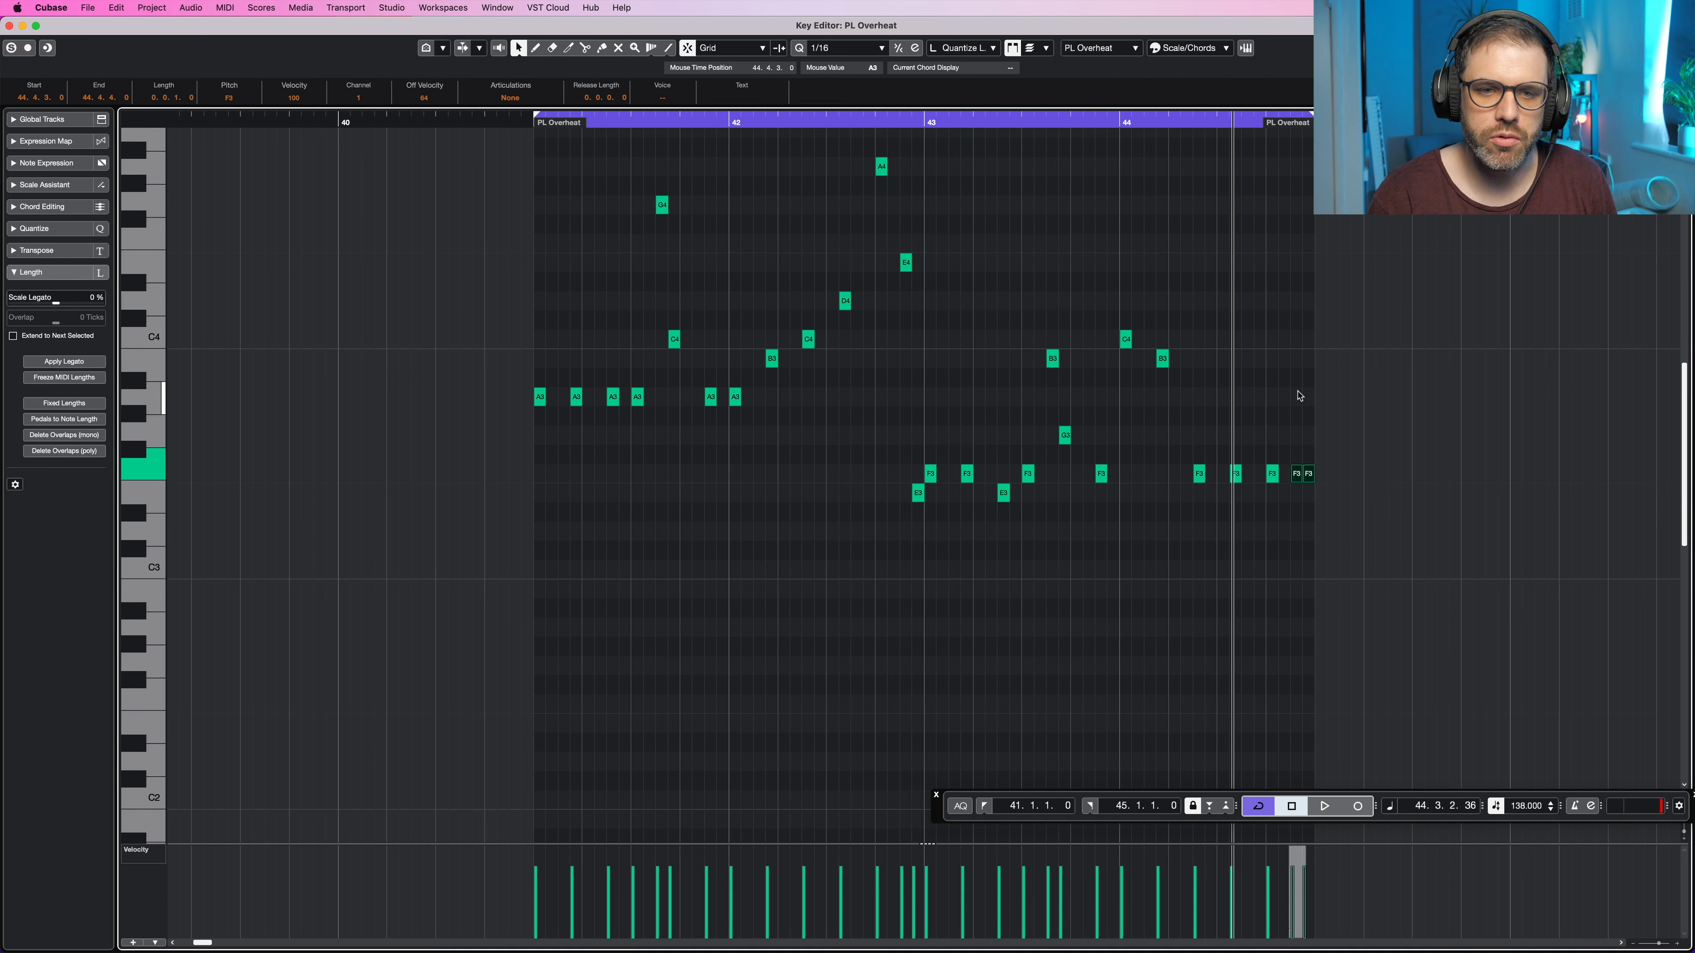
left_click_drag(1199, 473, 1359, 497)
left_click_drag(1296, 473, 1298, 398)
left_click_drag(1344, 333, 1295, 402)
left_click(1307, 343)
left_click_drag(1298, 397, 1309, 340)
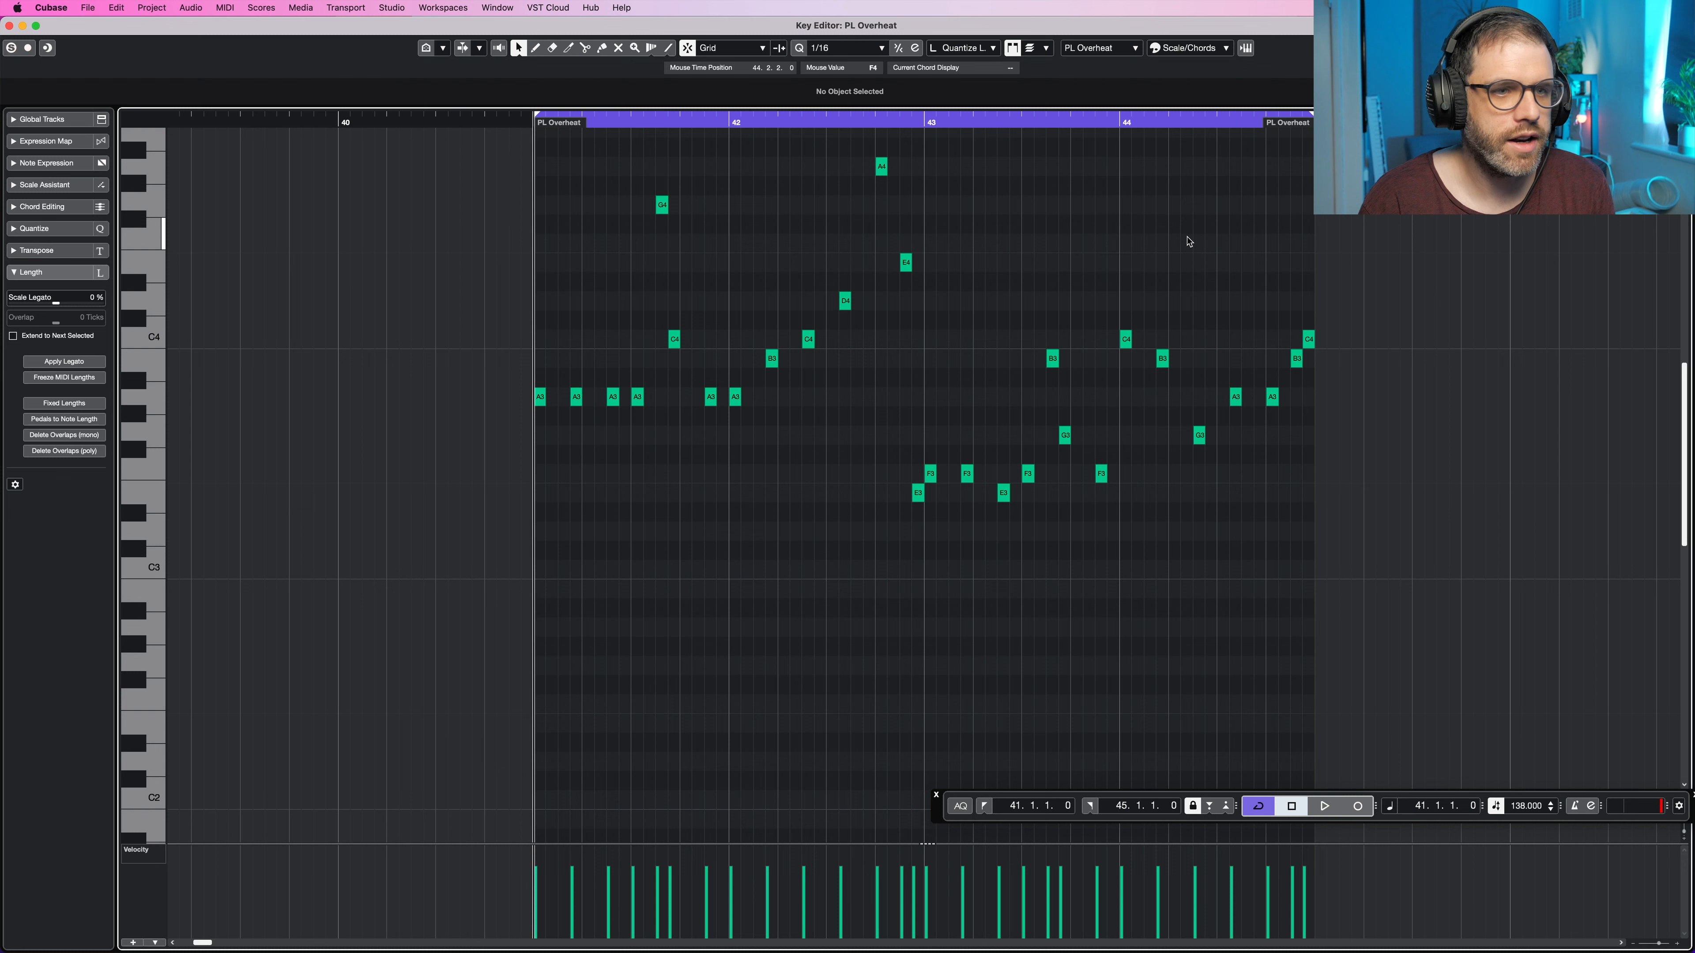
Step: Play the finished melody back, return to the project window and duplicate the four-bar PL Overheat part to bar 45
key("space")
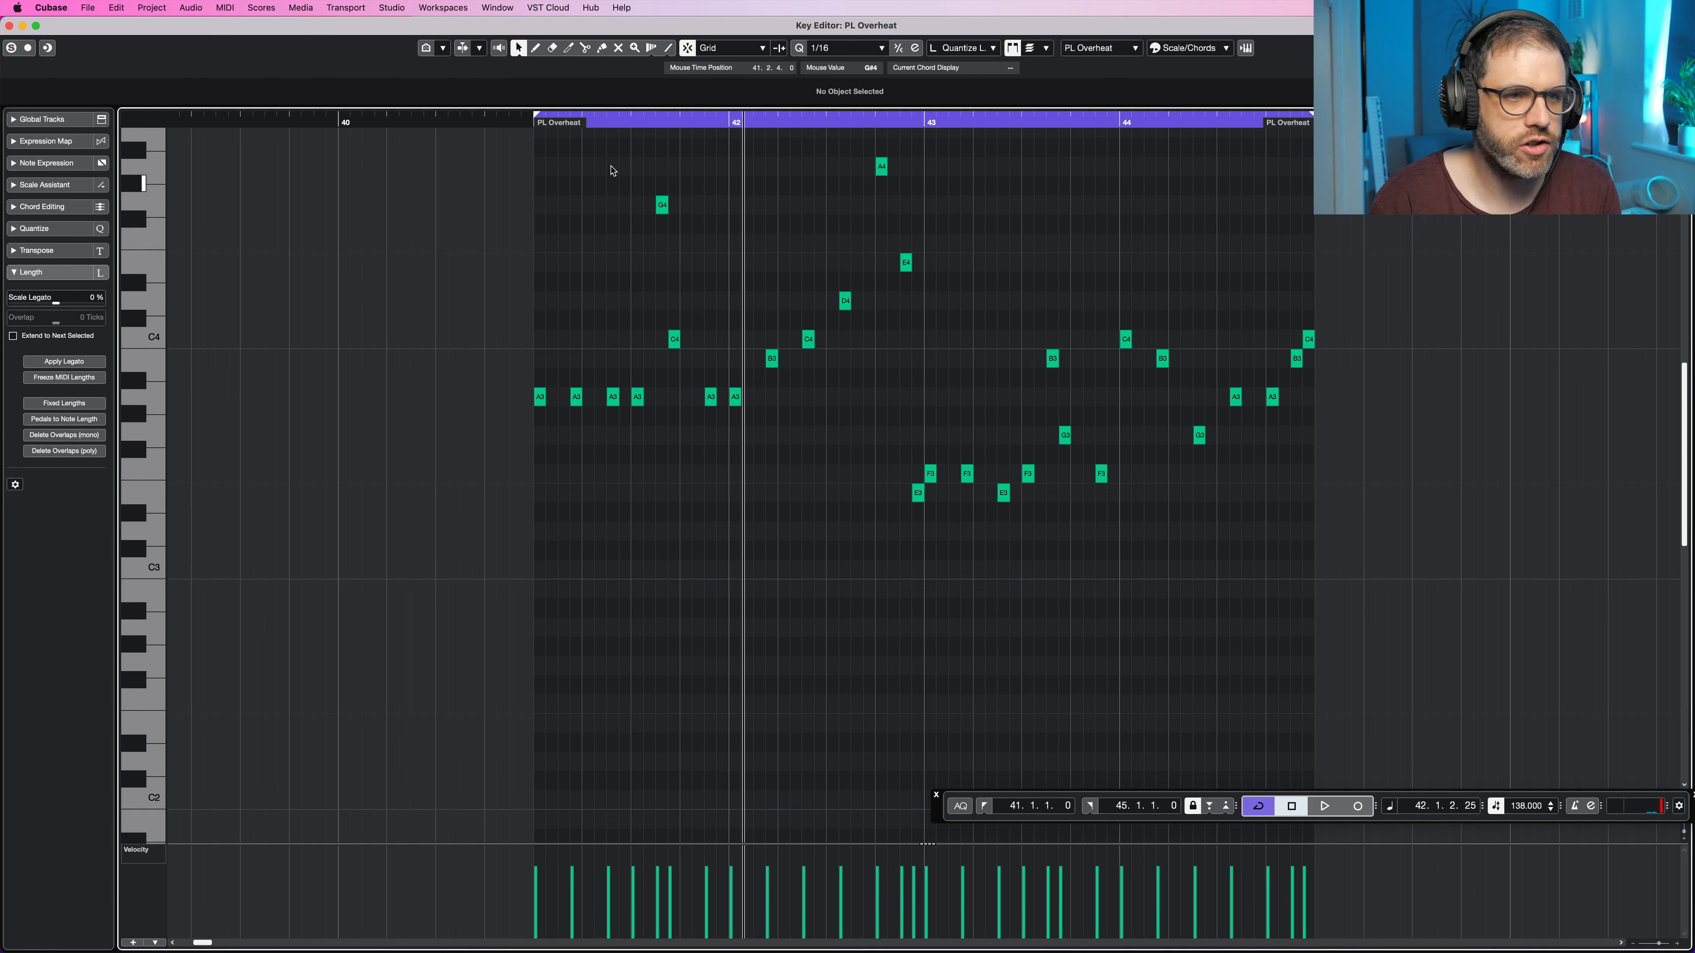
scroll(840, 186, "right", 5)
key("Return")
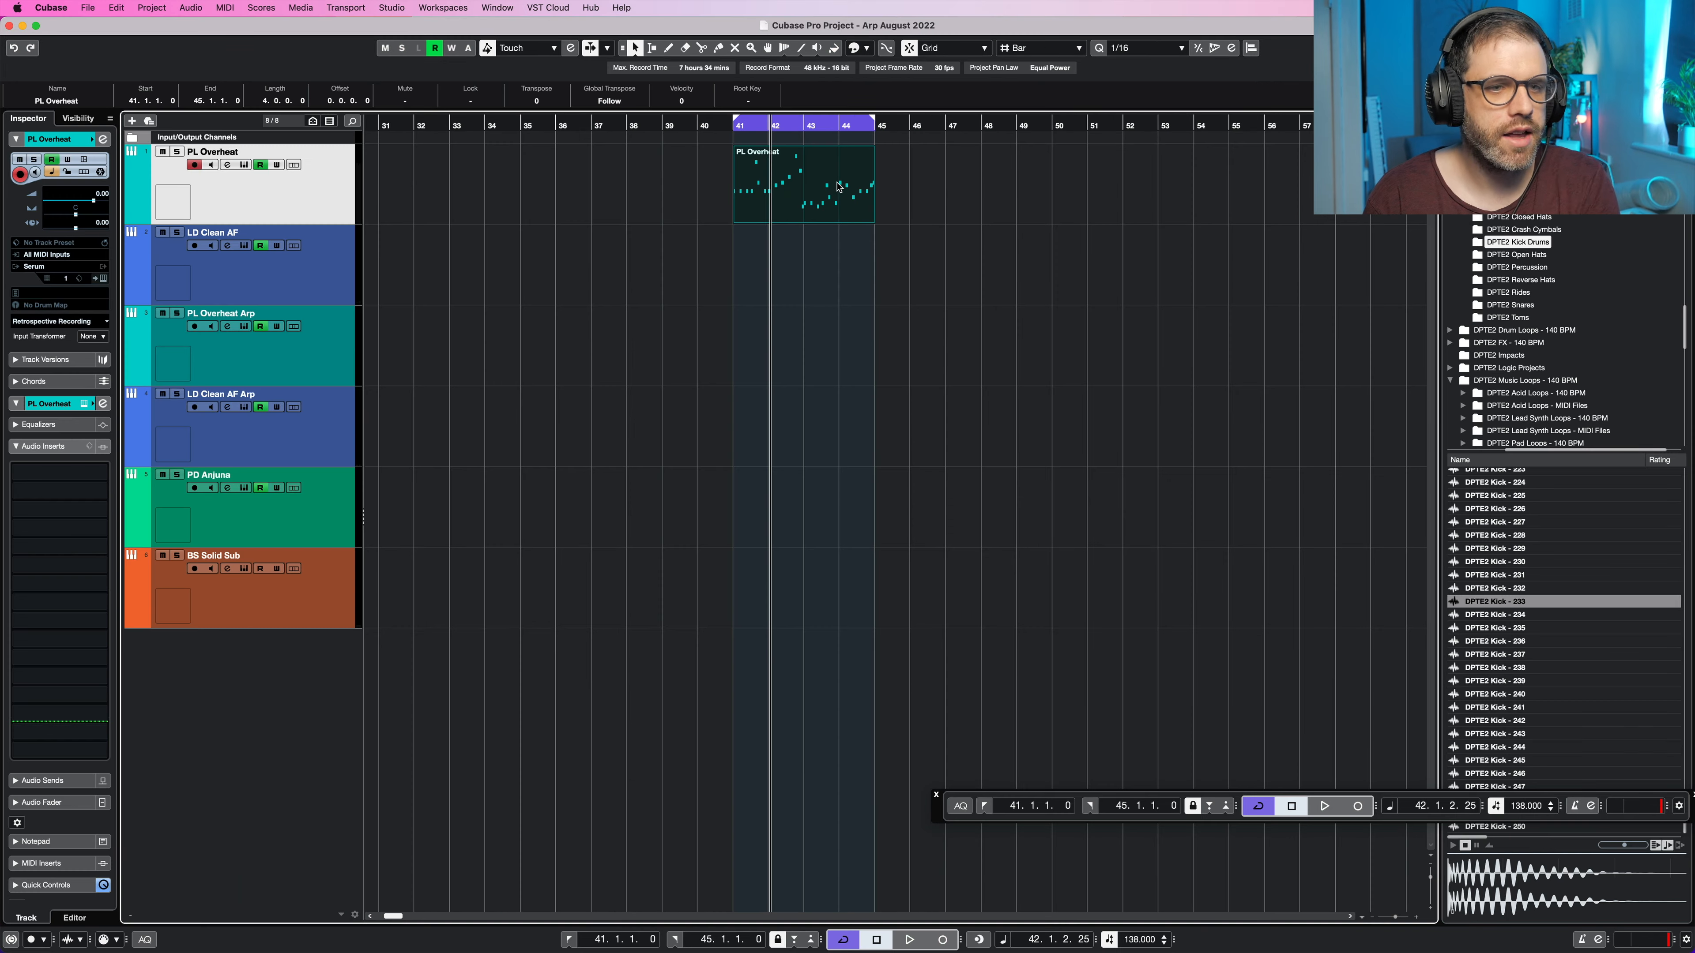
key("super+d")
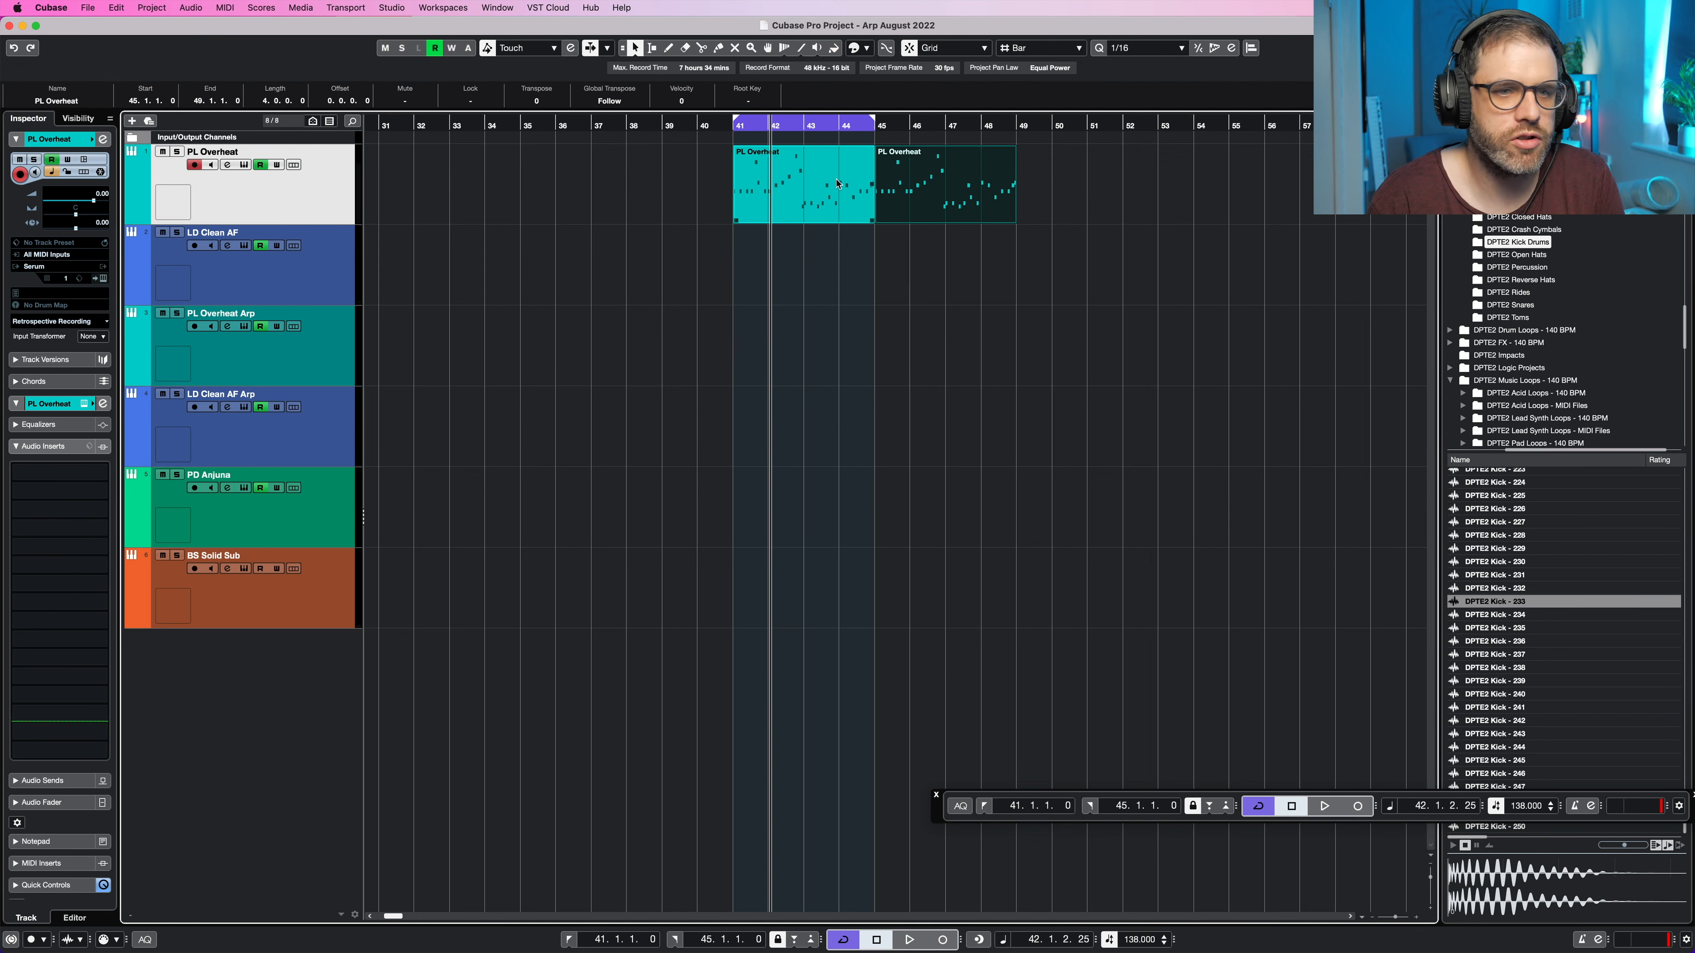
Step: Open the PL Overheat part at bar 41, draw low A2 and C3 notes on 41.1.1, and start playback
double_click(828, 187)
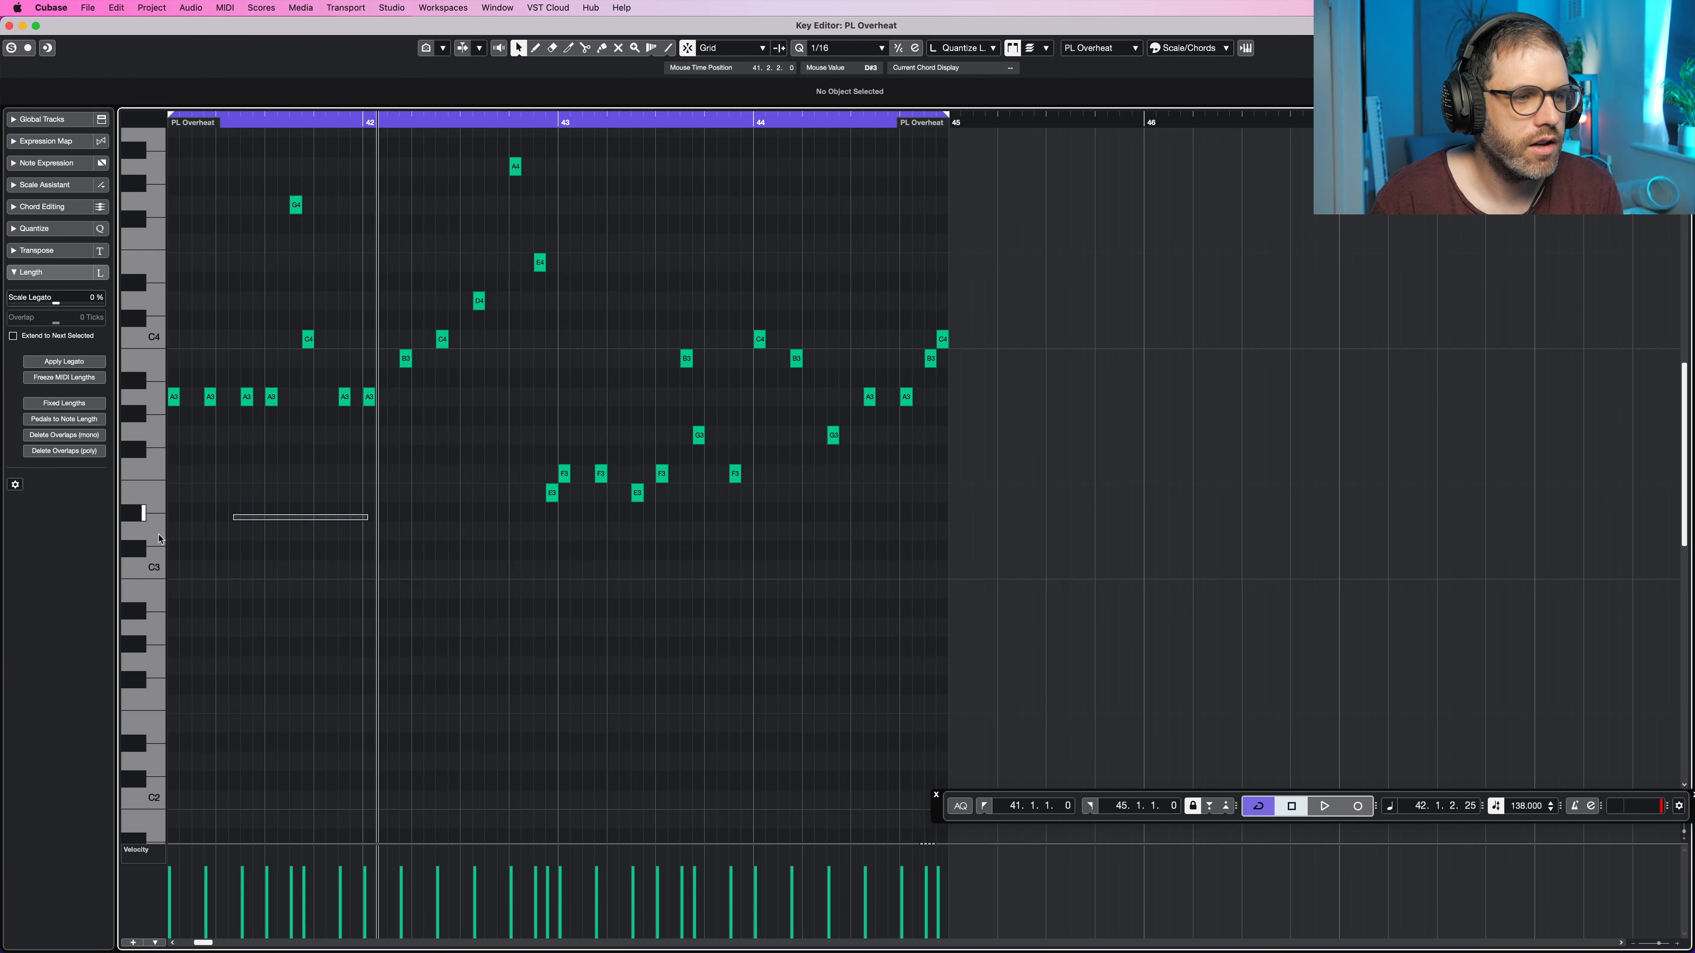
scroll(721, 599, "down", 2)
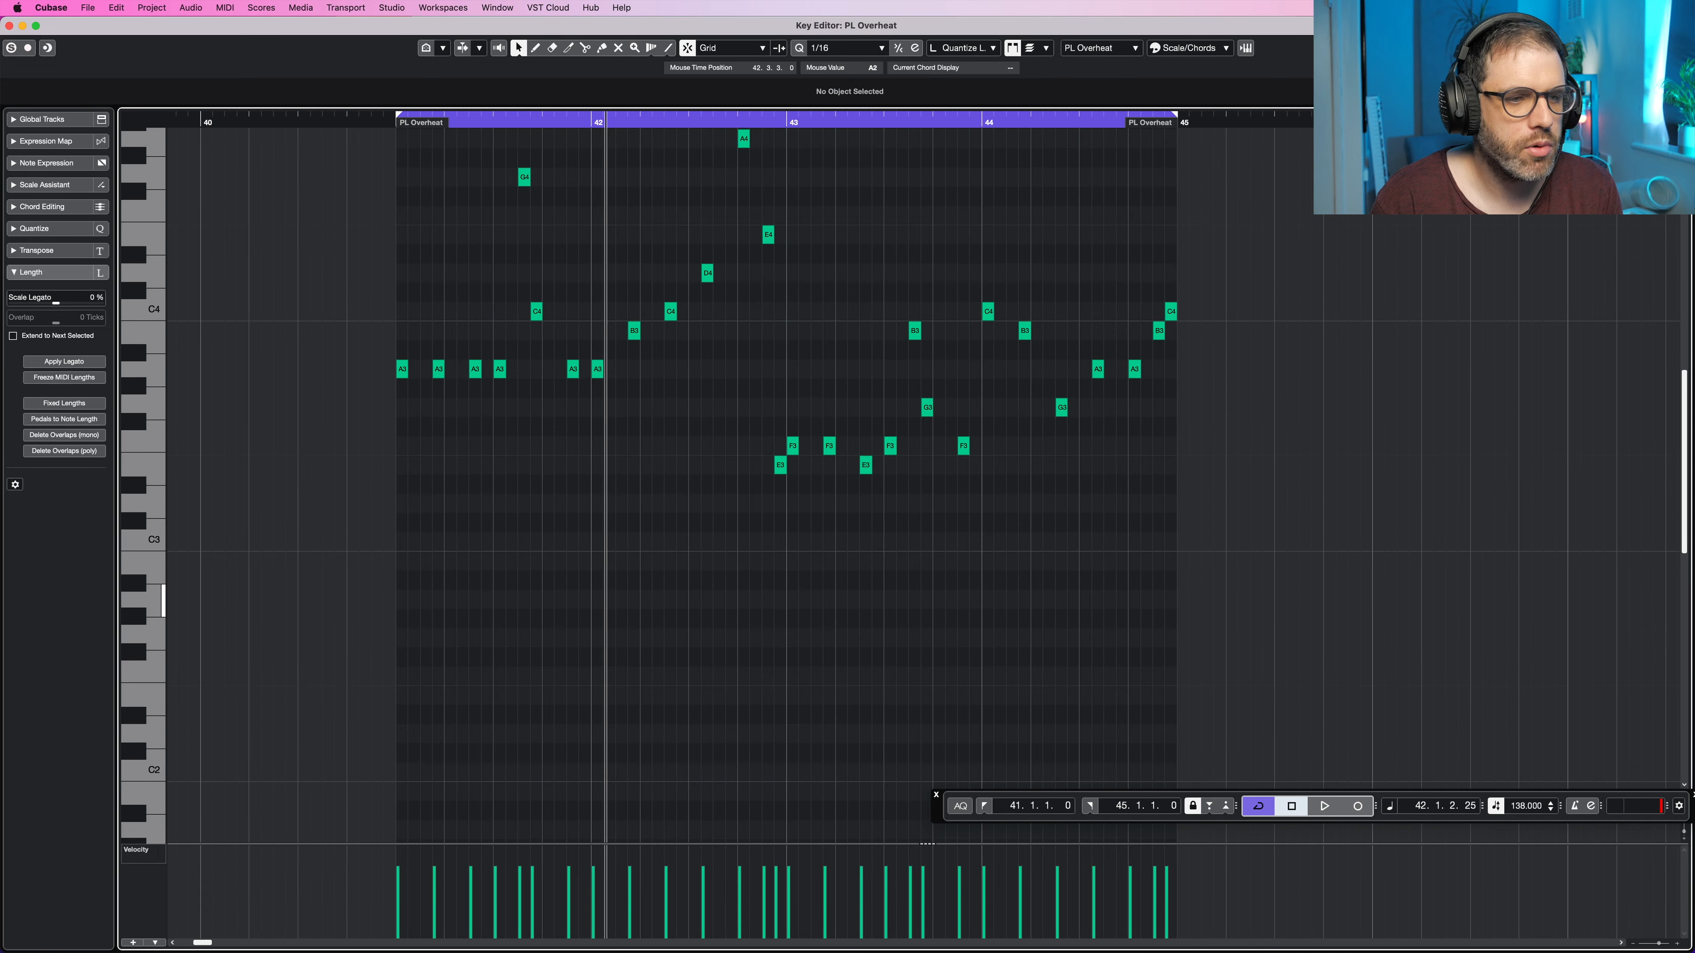
left_click(669, 49)
left_click(402, 599)
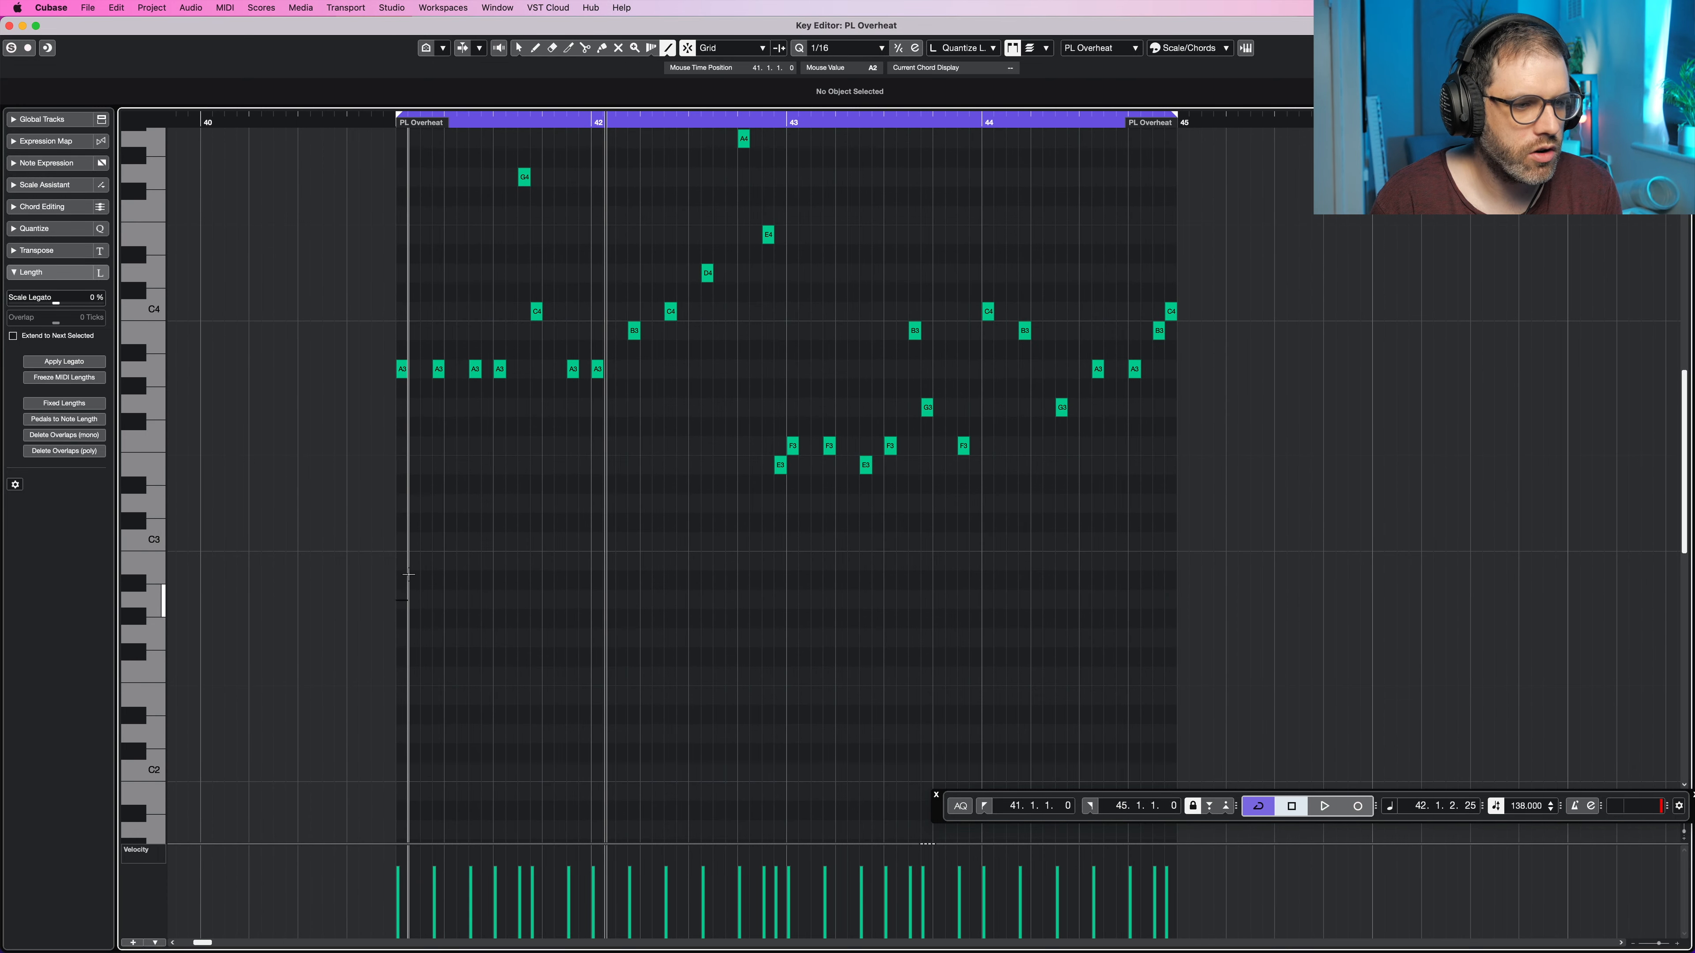
left_click(403, 542)
left_click(520, 49)
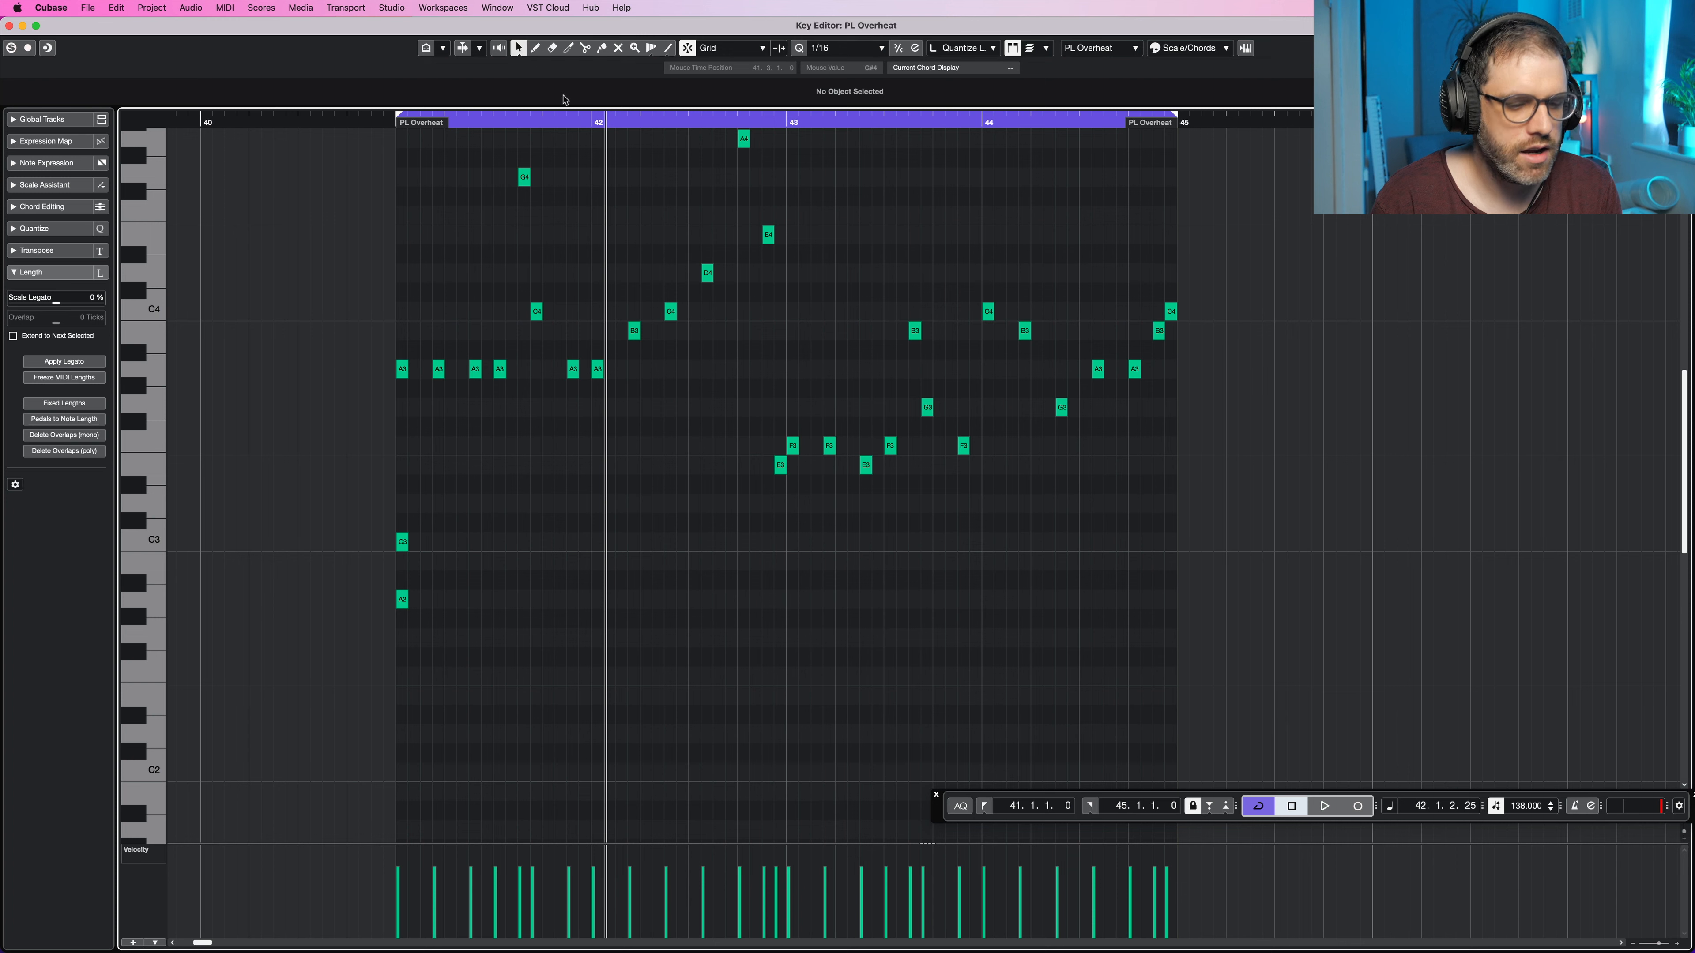
key("h")
key("h")
key("space")
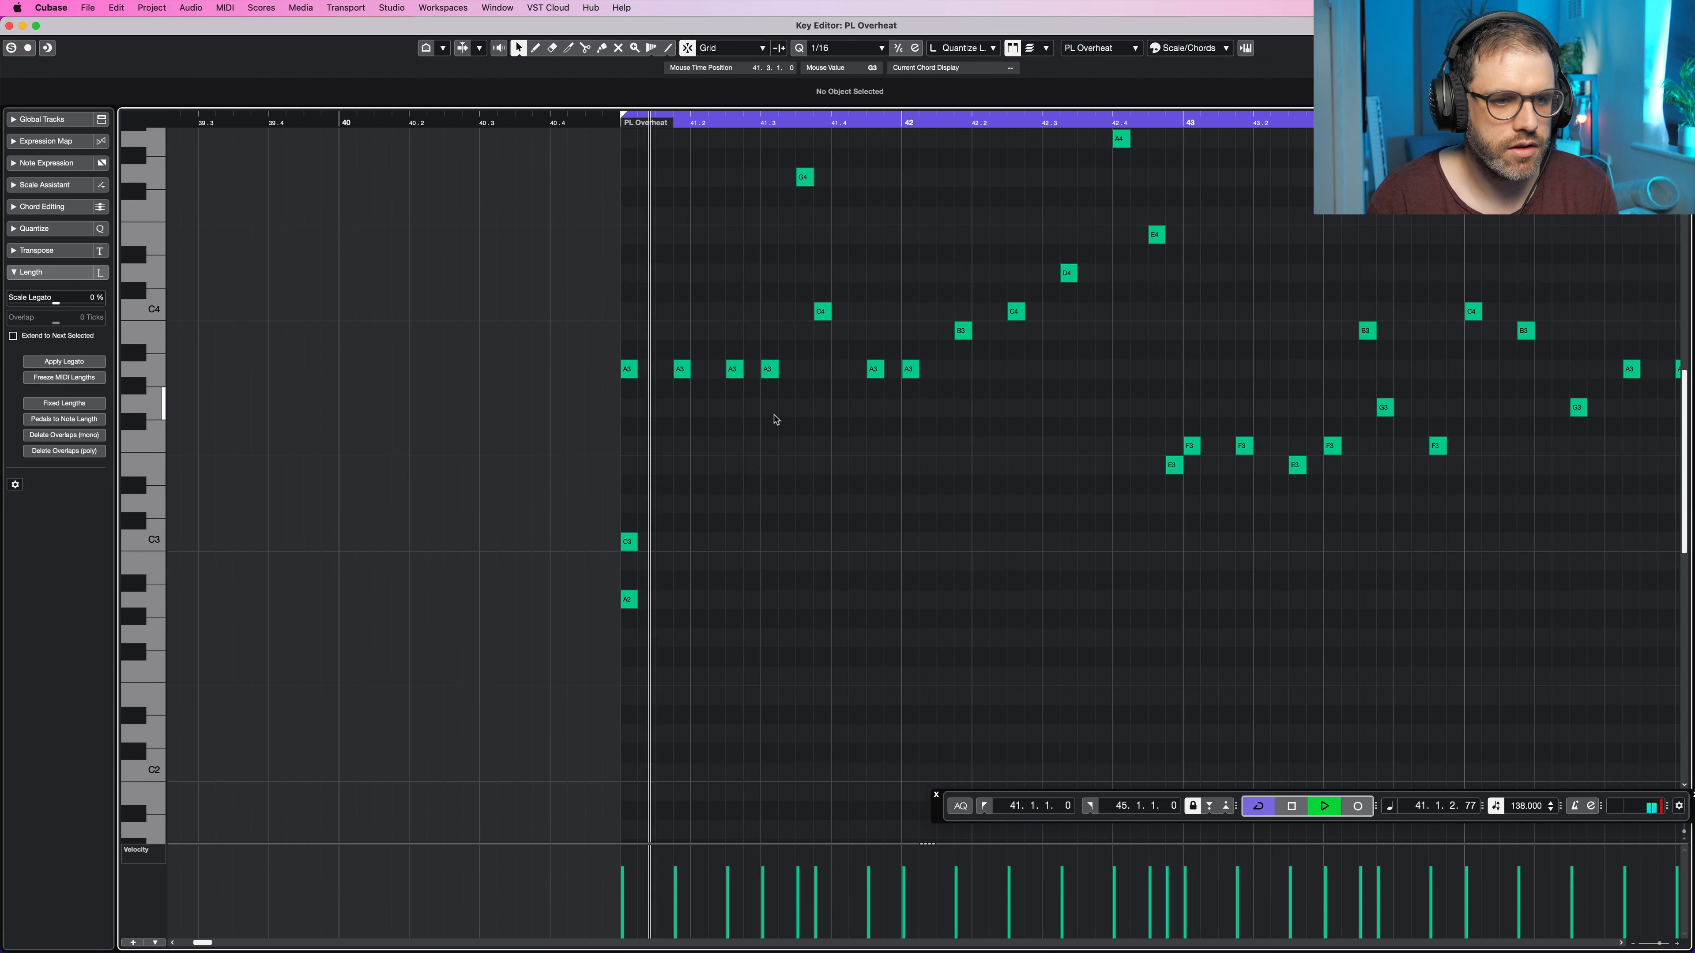
Step: Copy the low chord as G2/B2 at bar 42, F2/A2 at bars 43 and 44, and G2/B2 at 44.3.1, and play it back
left_click_drag(685, 511, 909, 633)
key("space")
left_click_drag(945, 568, 903, 588)
key("Up")
left_click_drag(945, 496, 1156, 670)
left_click_drag(1185, 681, 1617, 641)
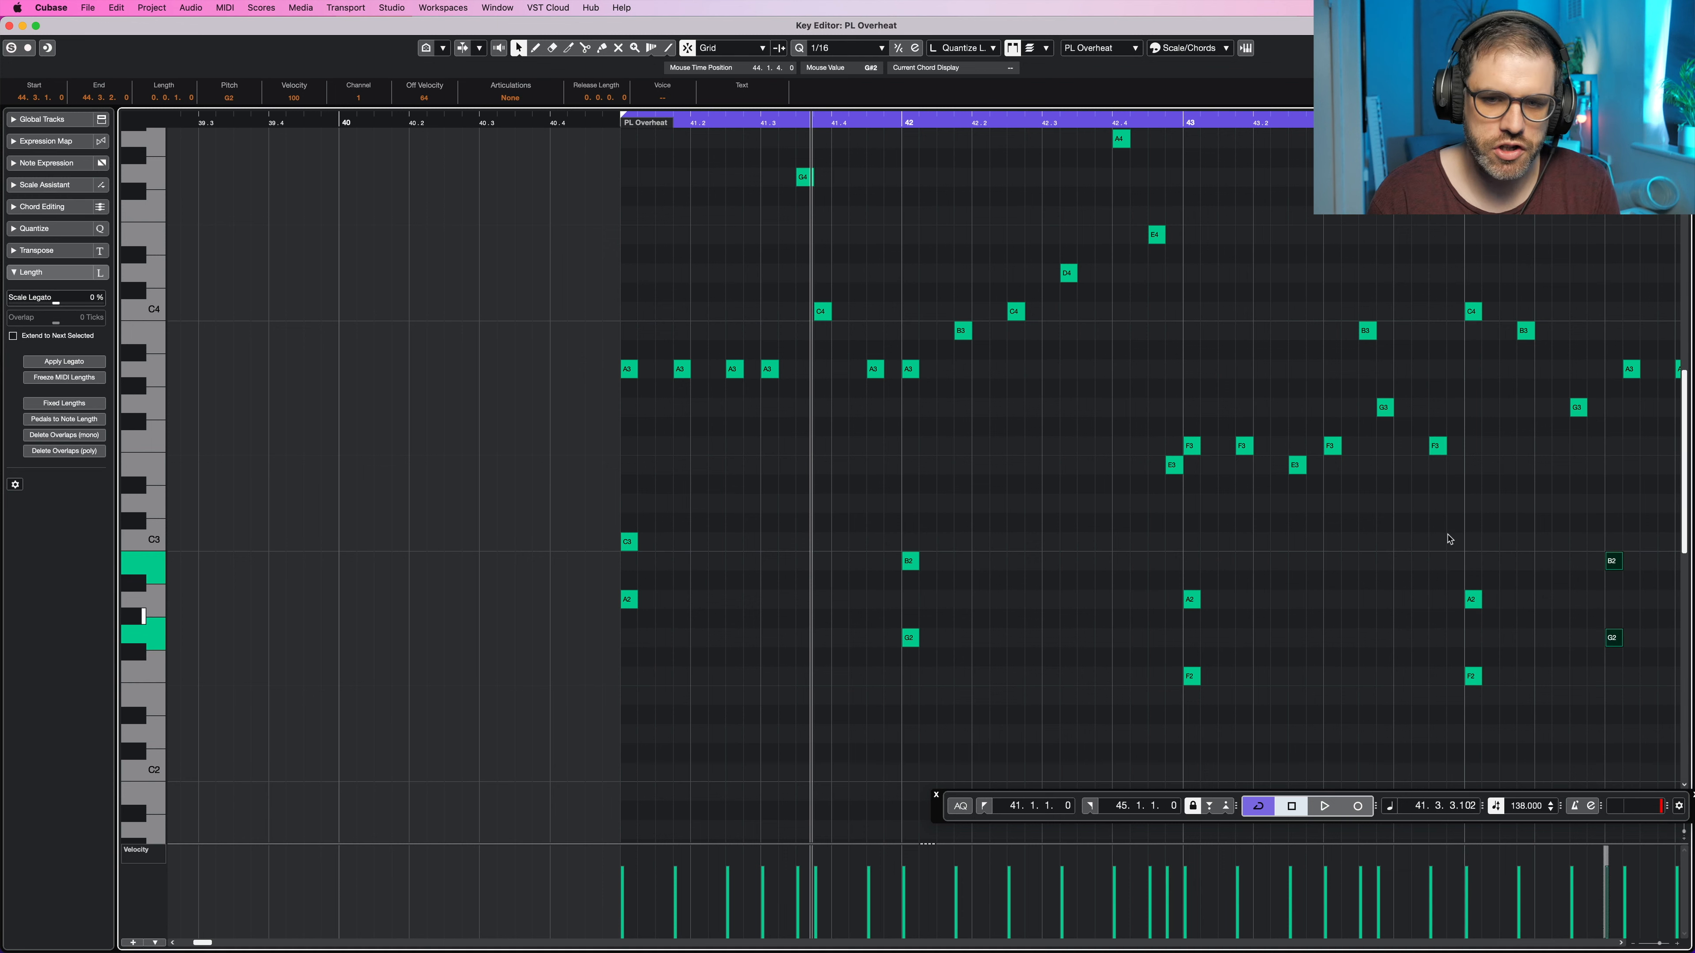
key("g")
key("g")
key("g")
key("space")
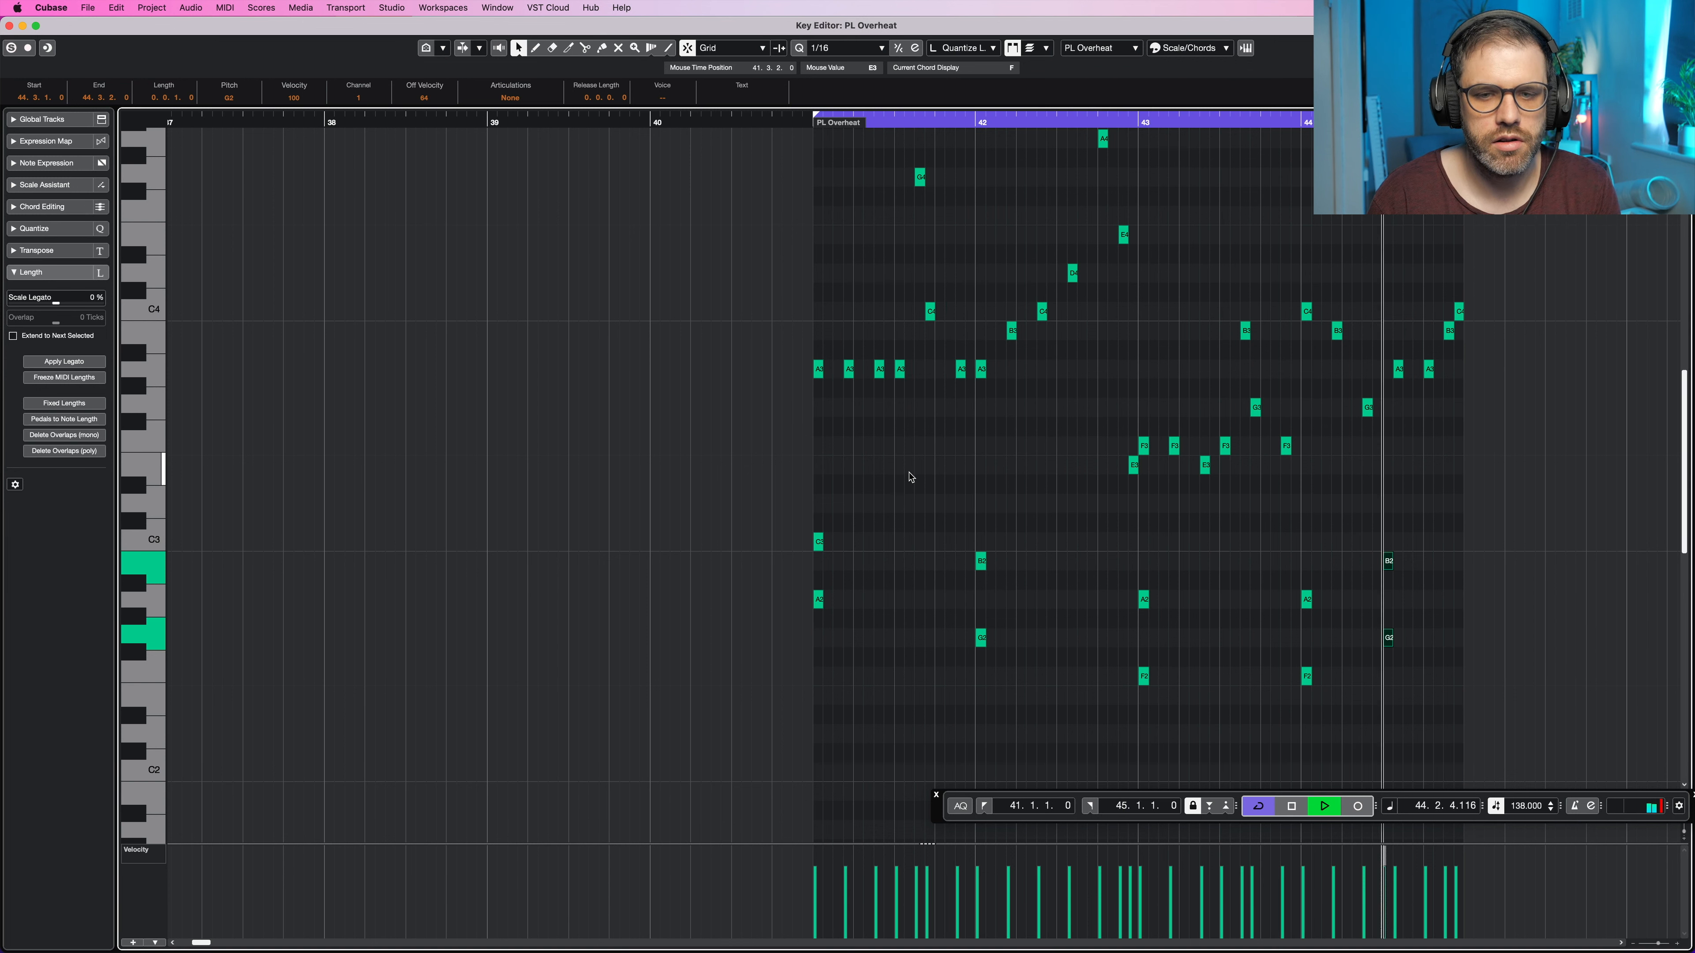
key("space")
left_click(1047, 451)
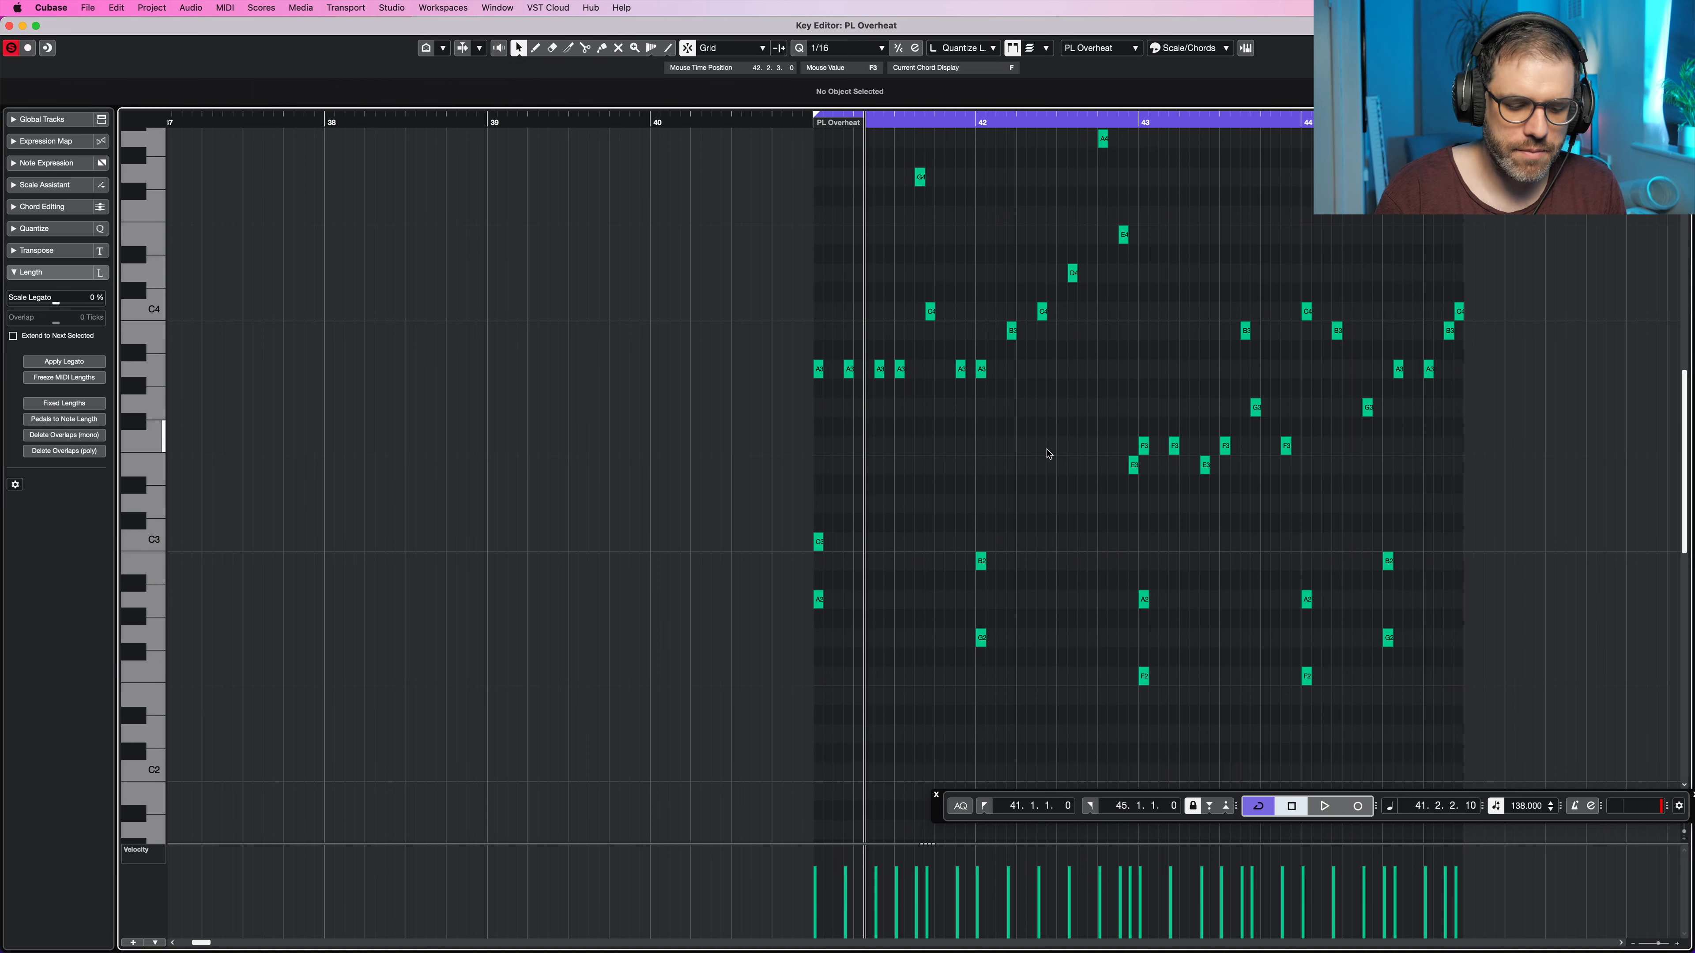
Step: In the project window, move the duplicate part from bar 45 to bar 50 and copy the chord version to bar 46
key("Return")
left_click_drag(935, 180, 1112, 182)
left_click(845, 191)
left_click_drag(845, 190, 919, 202)
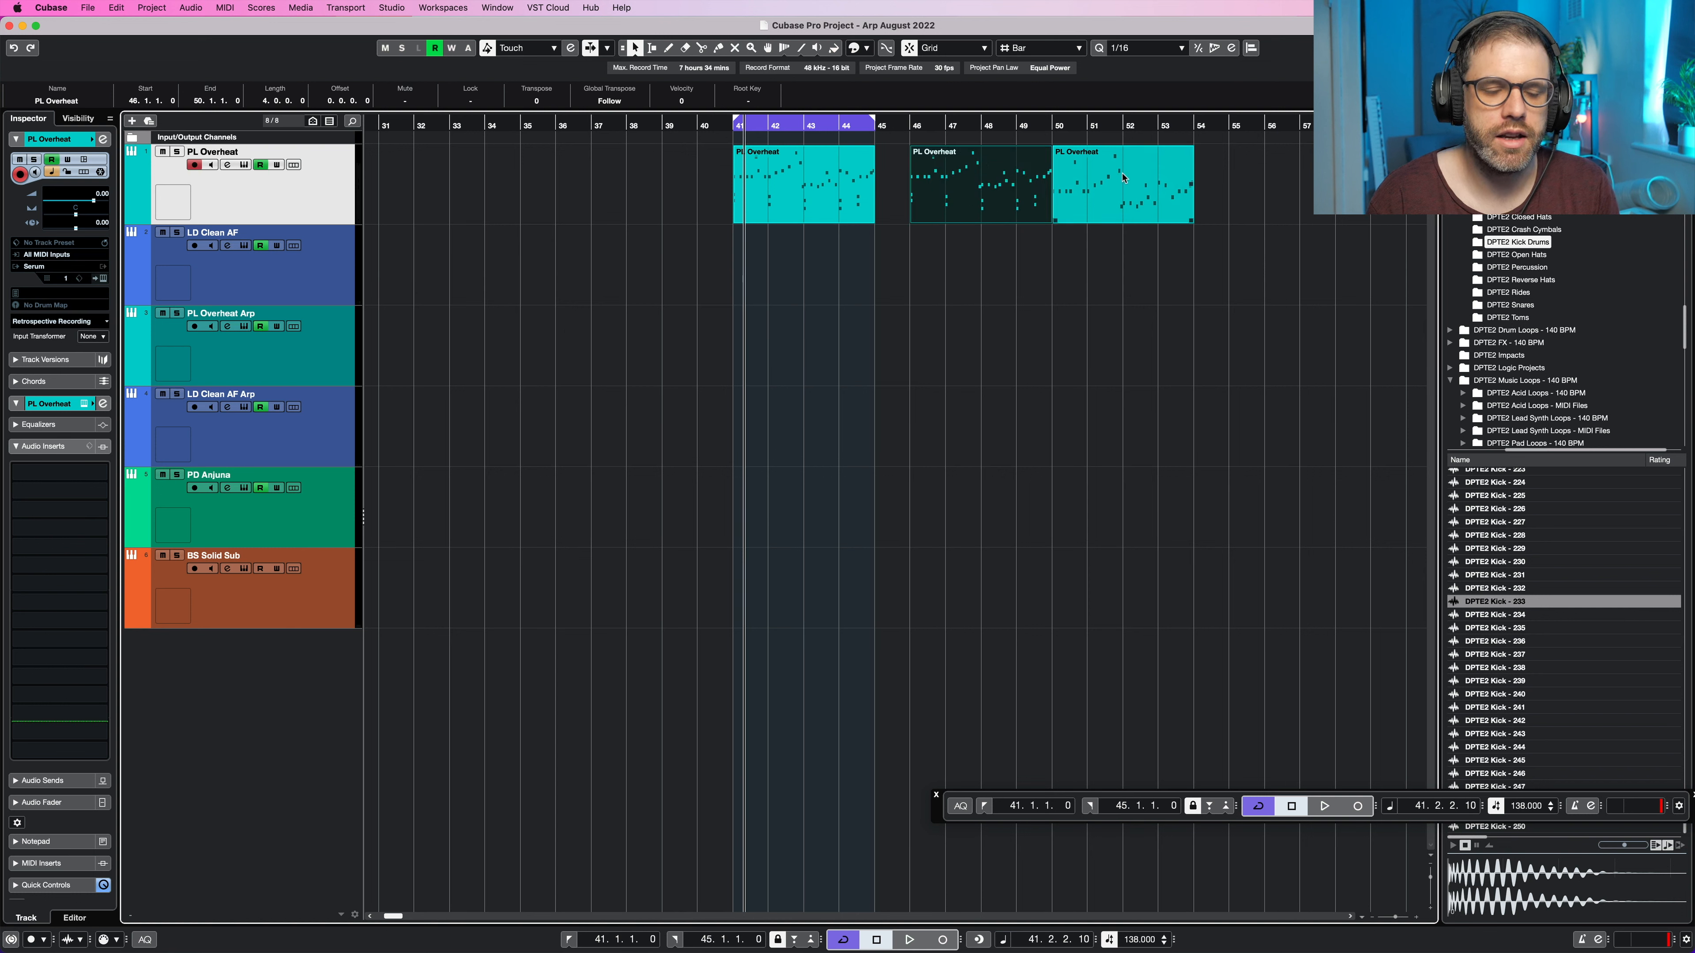
left_click(804, 186)
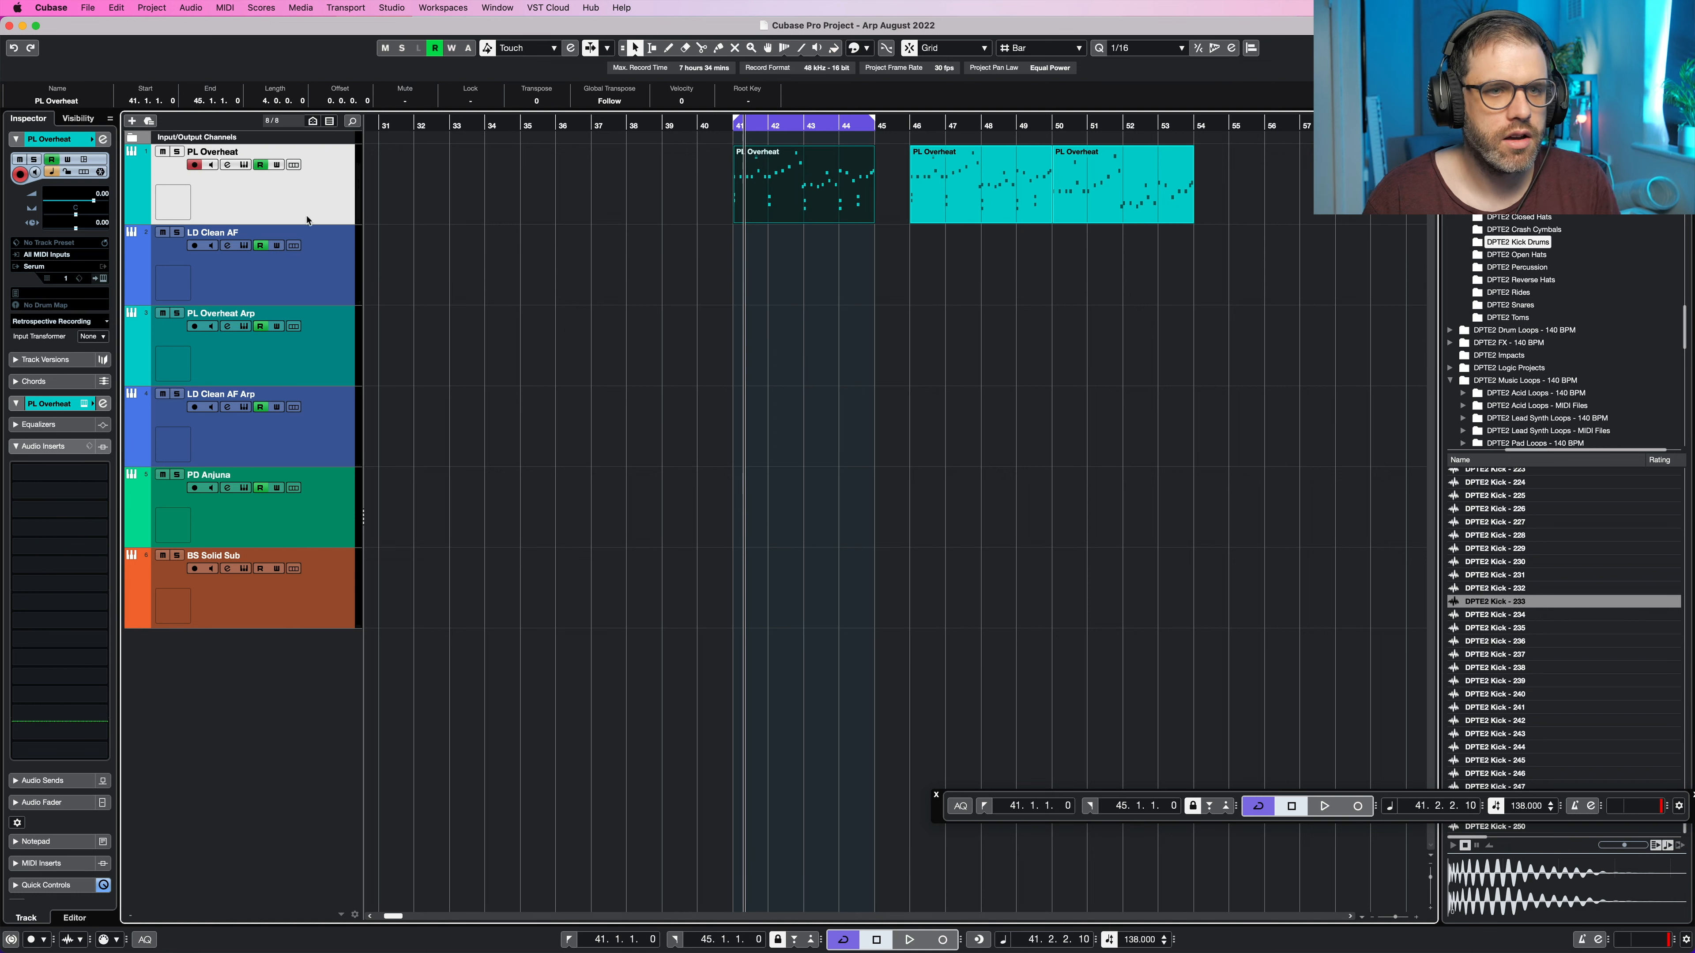
Step: Open the part at bar 41, move its A2 to 41.1.2 and its C3 to 41.1.3, and play it back
double_click(805, 181)
key("h")
key("h")
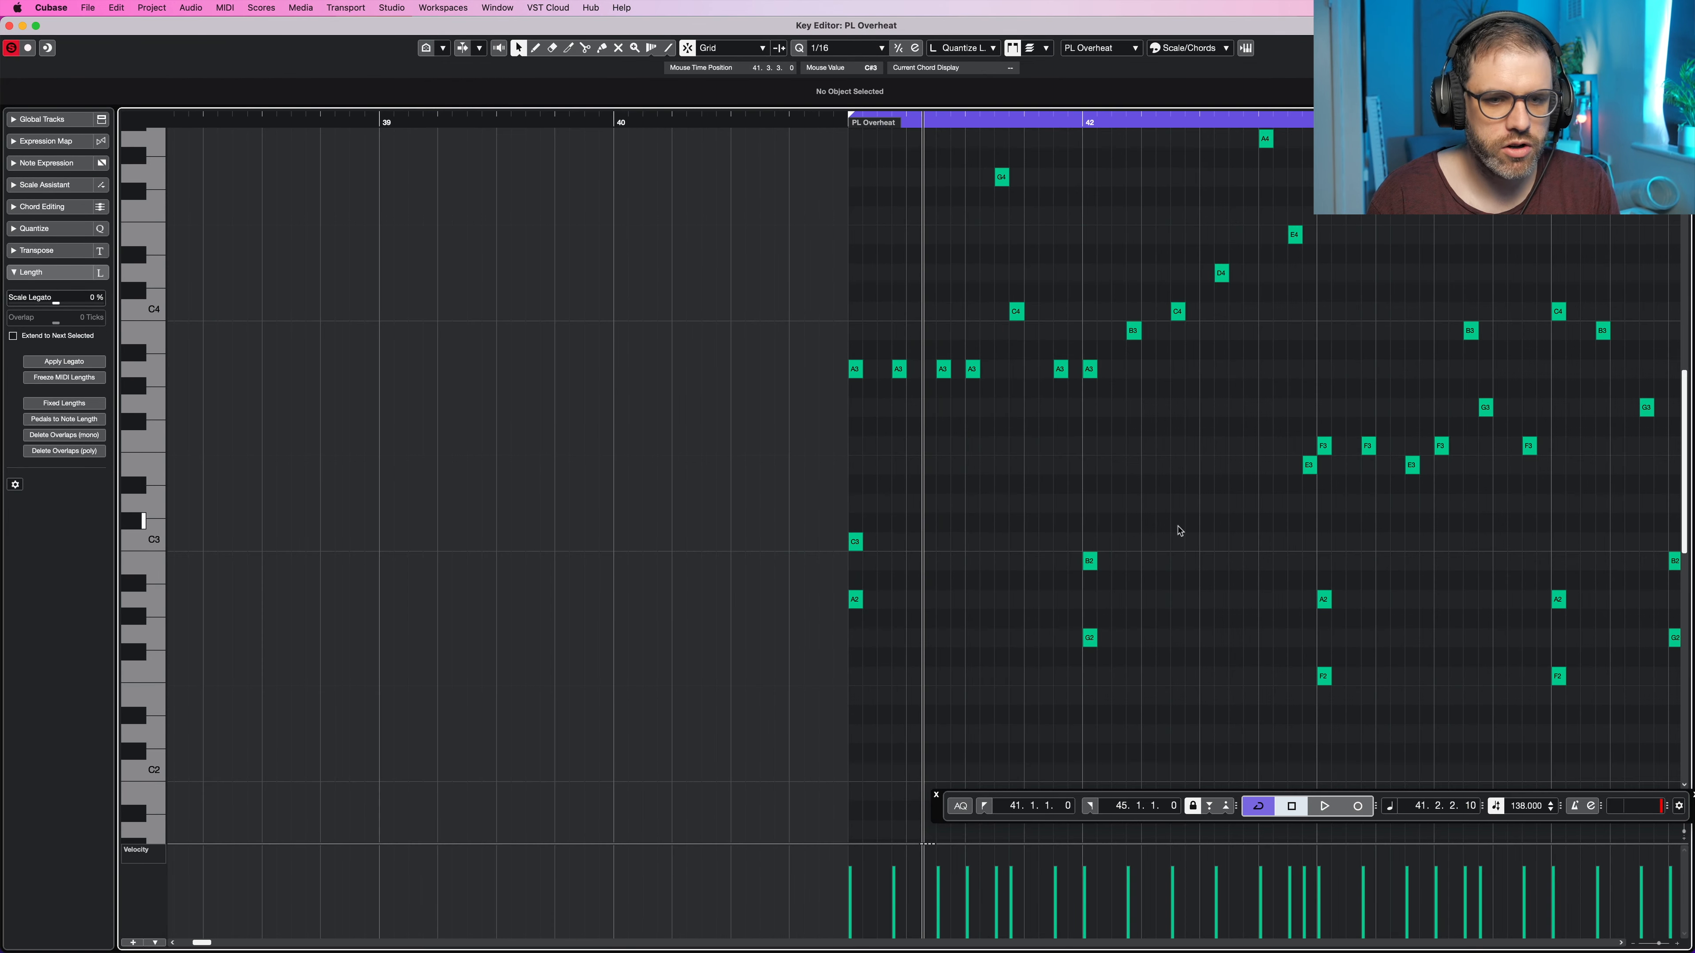
left_click_drag(1488, 542, 1607, 522)
left_click_drag(1010, 525, 1680, 517)
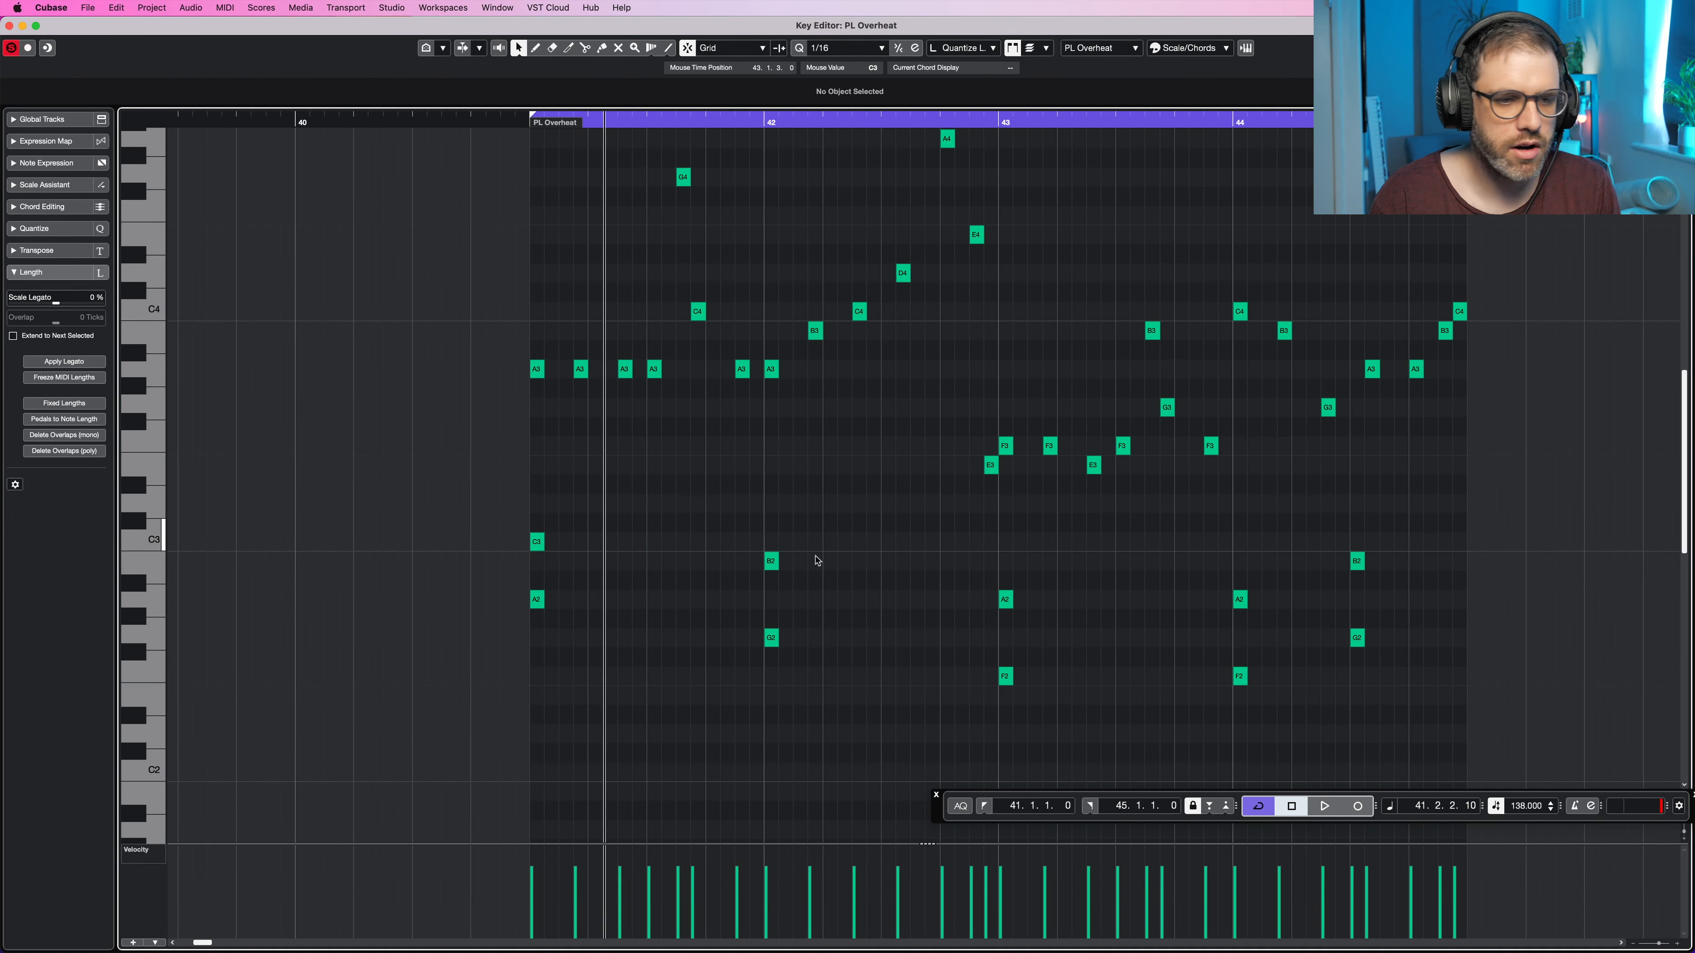
left_click_drag(563, 500, 490, 615)
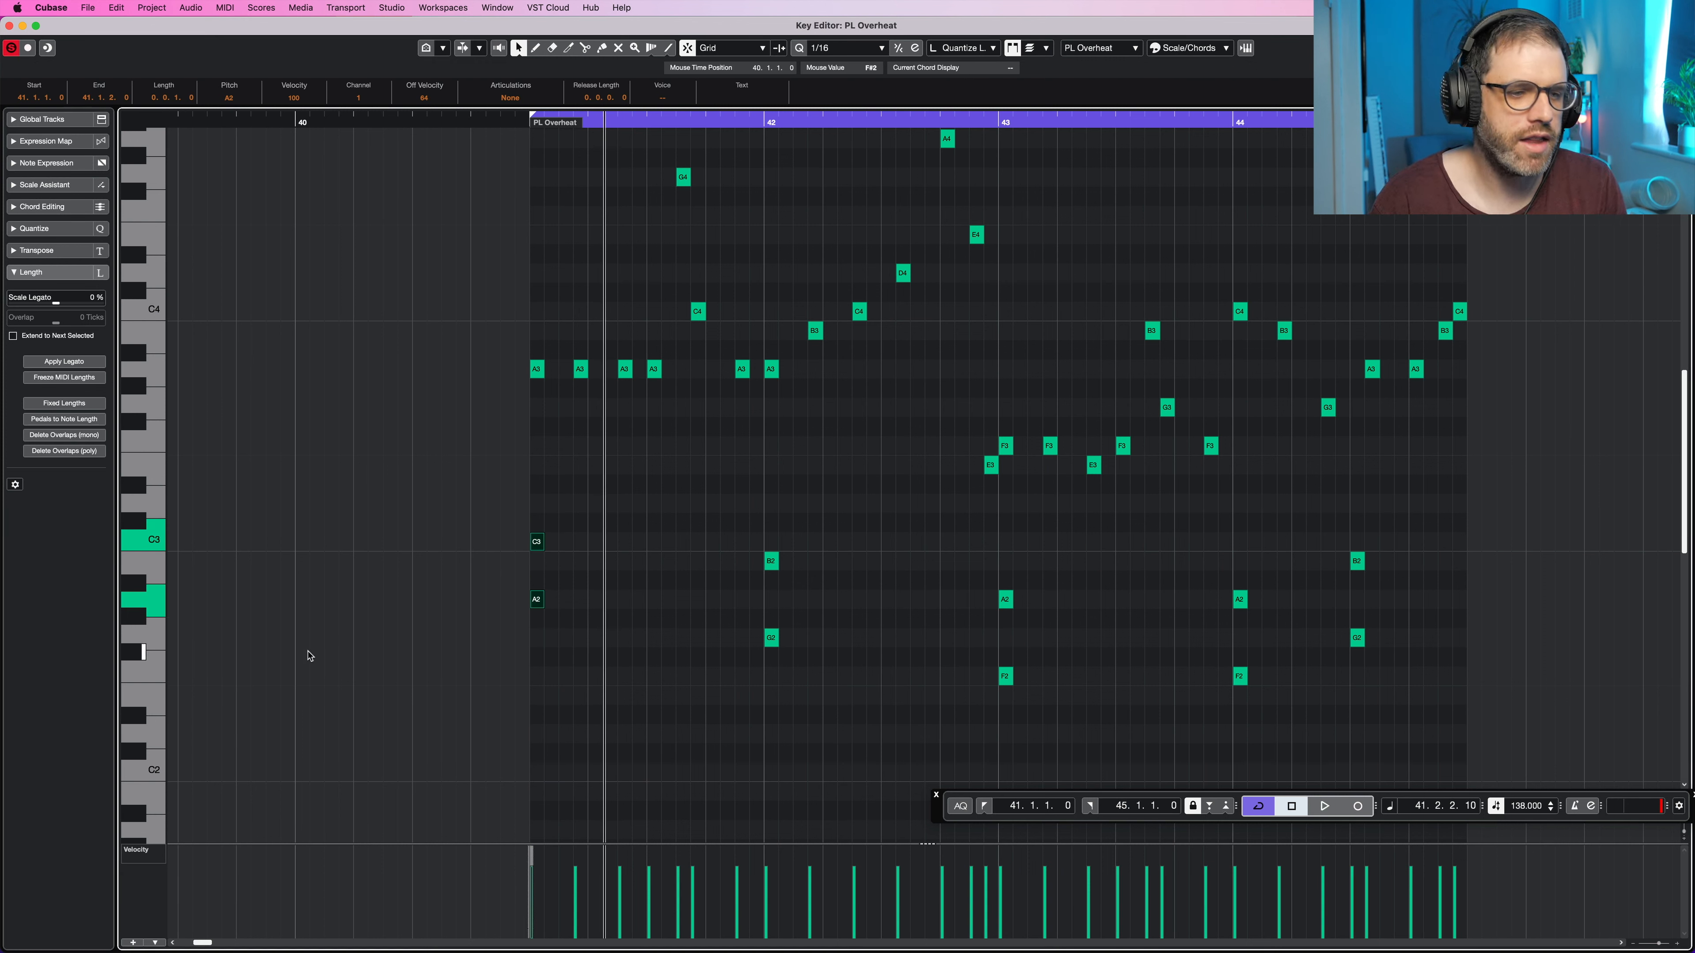
left_click_drag(532, 599, 553, 603)
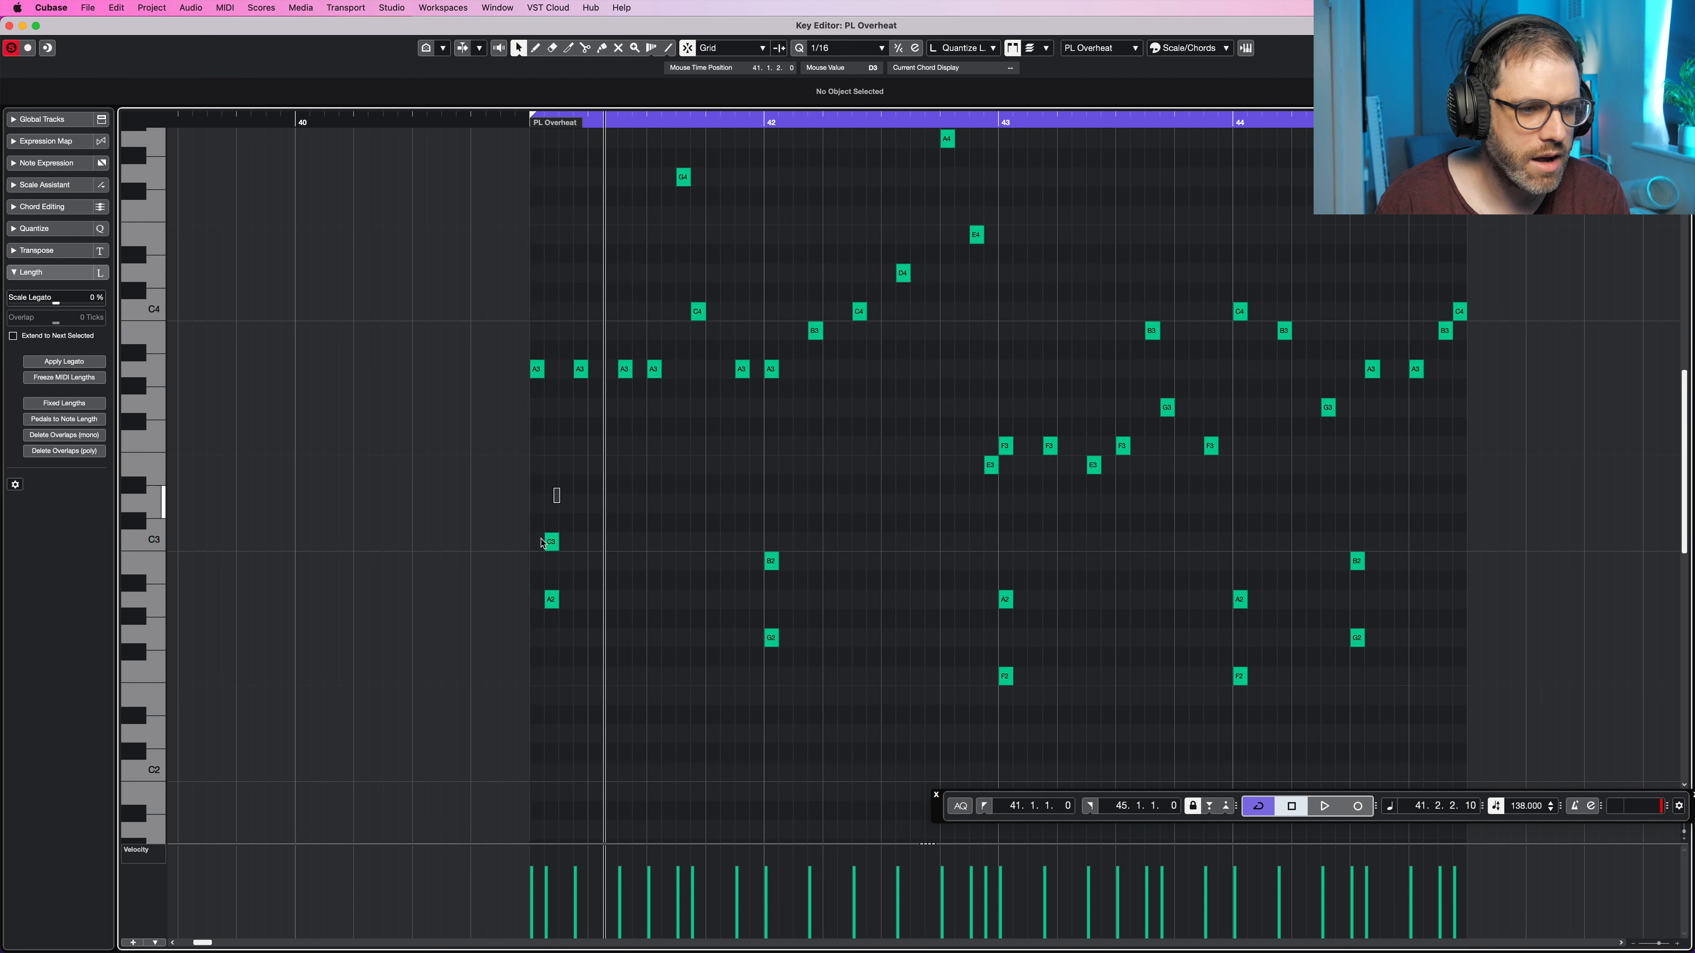
left_click_drag(552, 543, 565, 546)
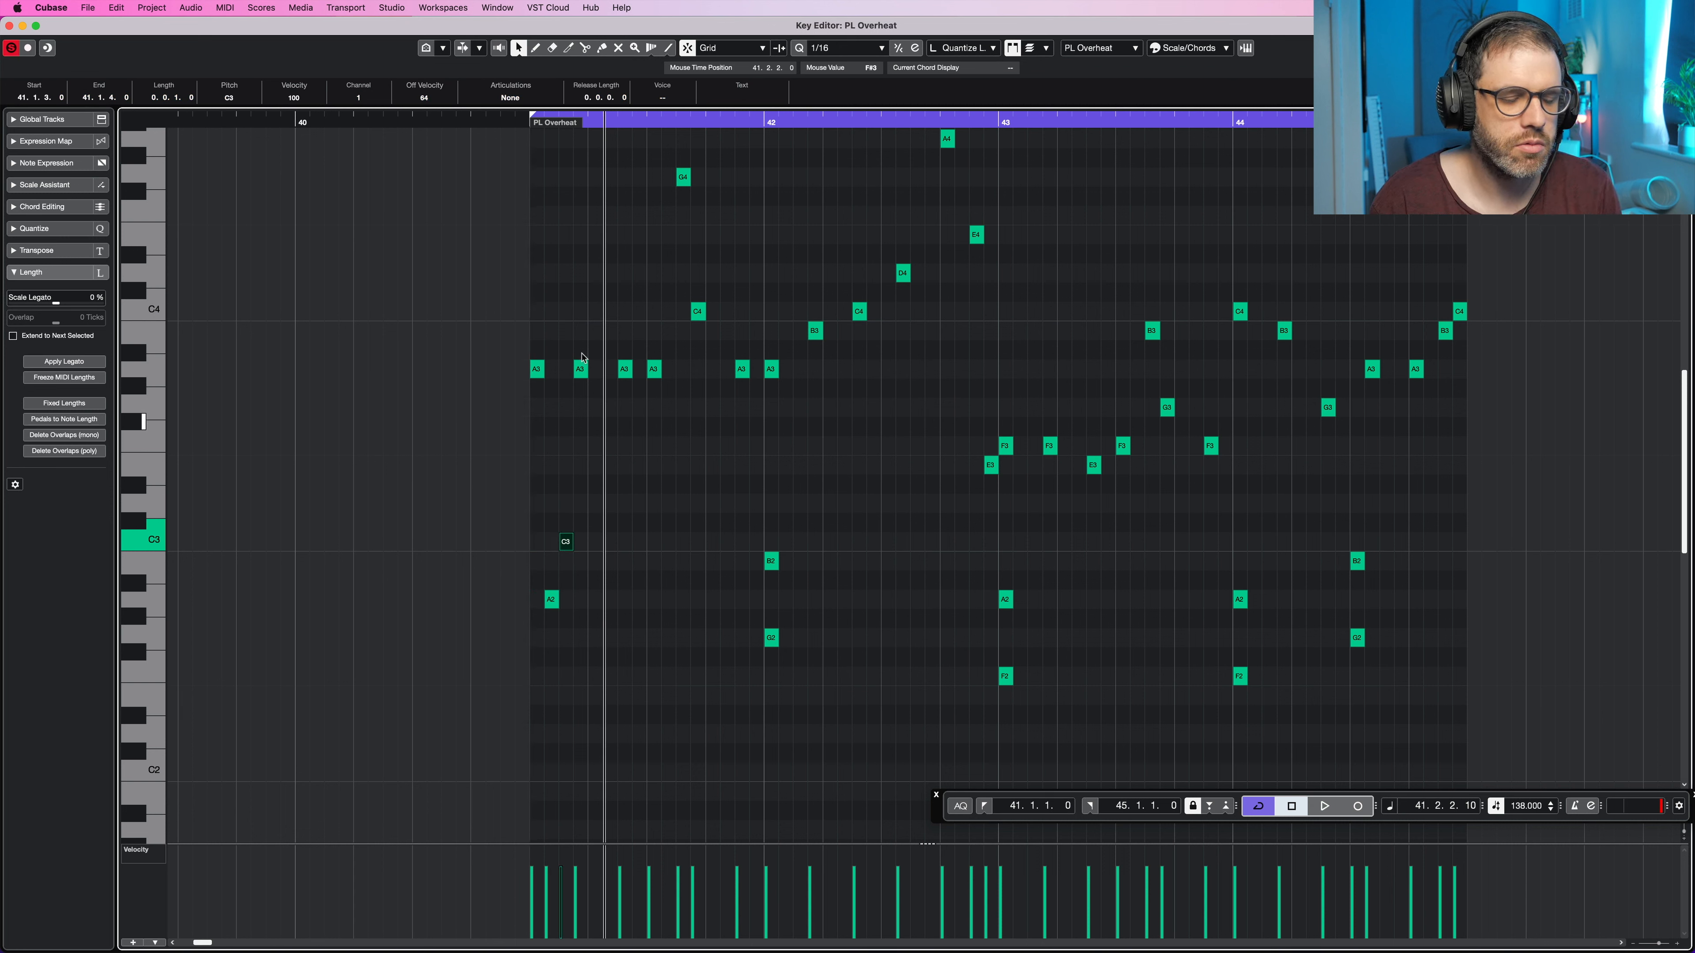
key("space")
key("space")
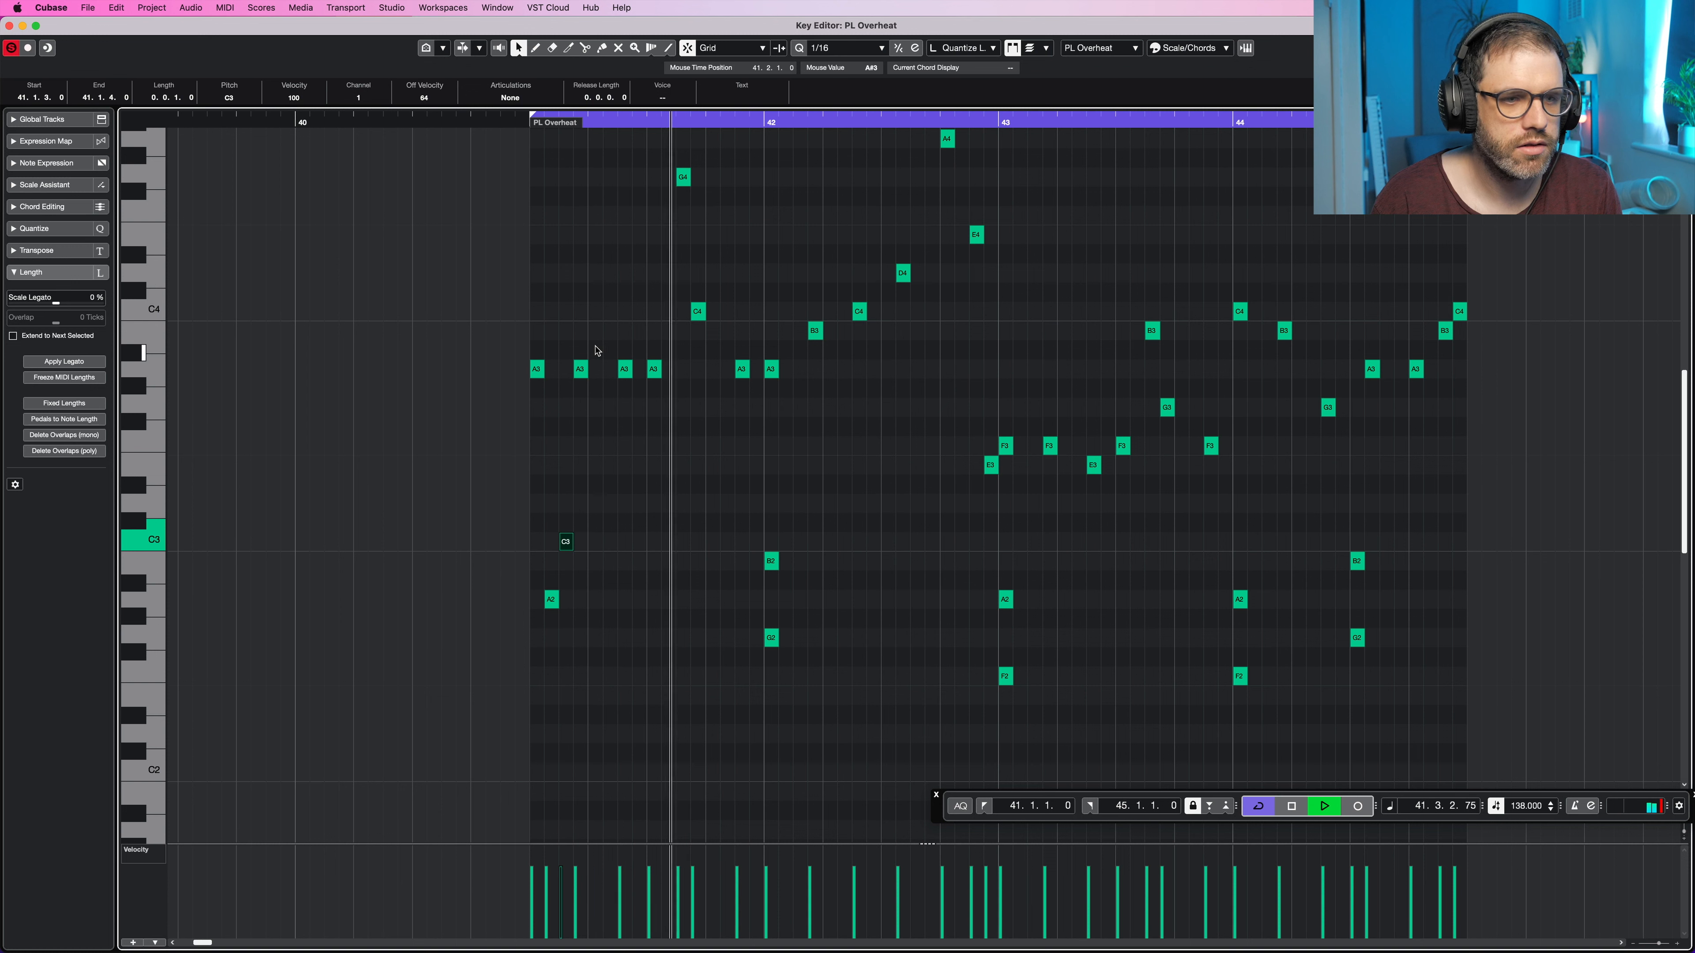
Step: Fill the remaining gaps between the melody notes of bar 41 with alternating A2 and C3 copies, removing those that coincide with melody notes
left_click_drag(638, 479, 638, 601)
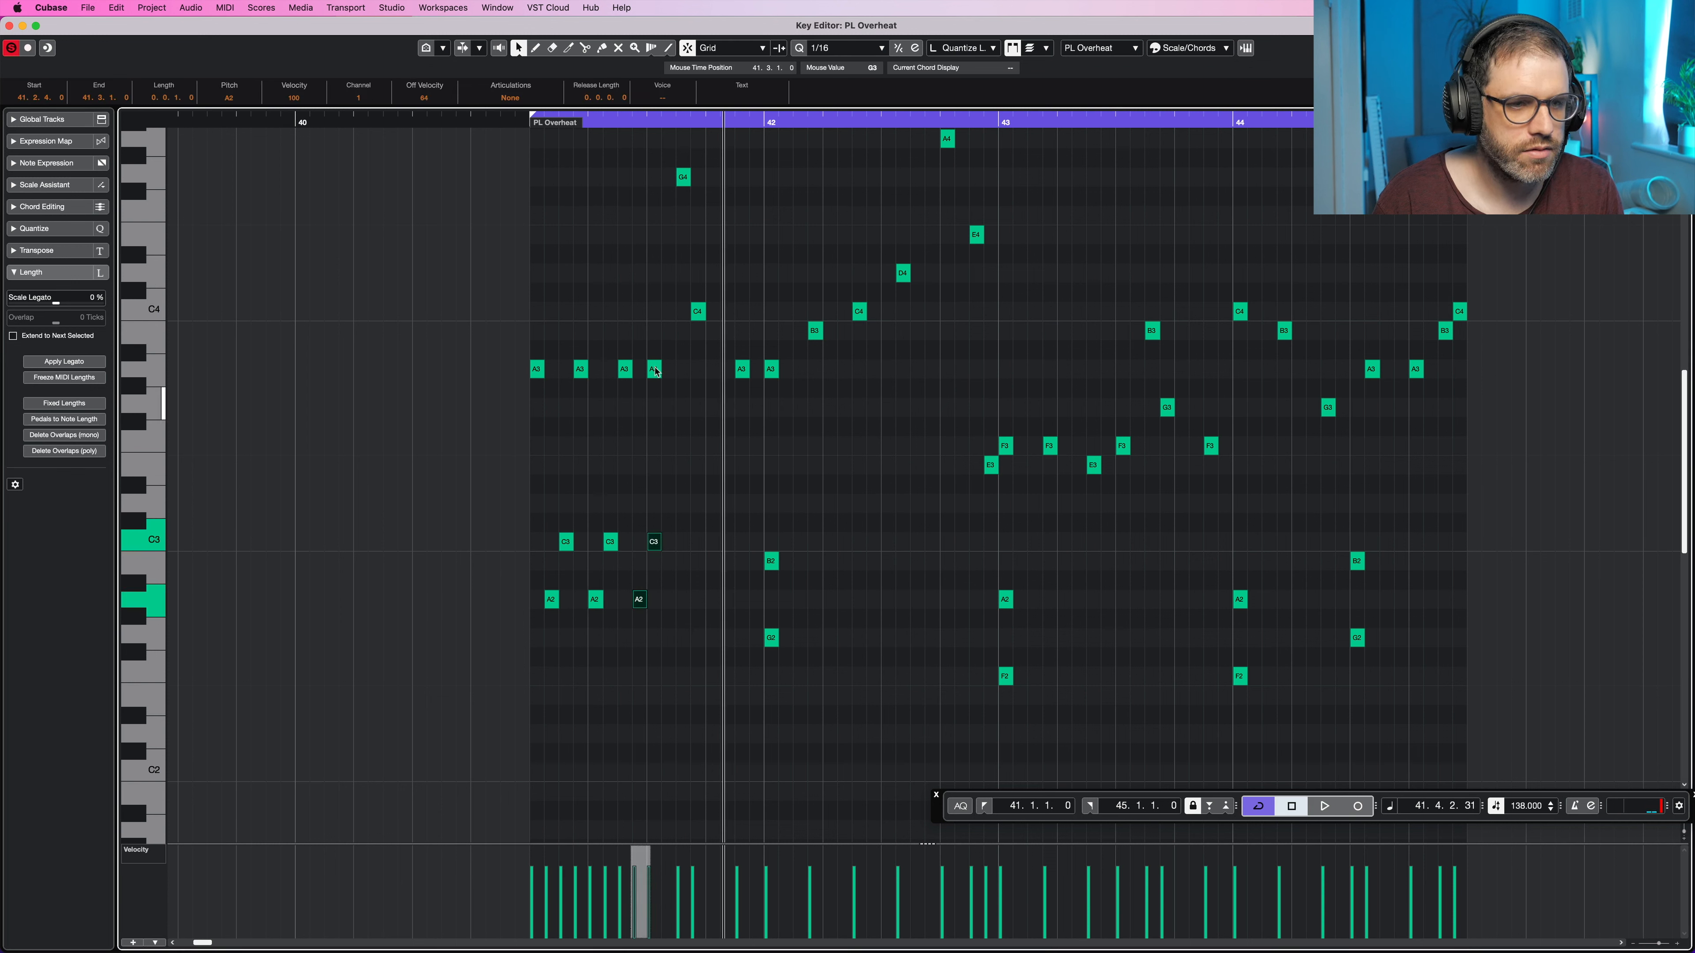
mouse_move(665, 449)
left_mouse_down()
mouse_move(652, 555)
mouse_move(596, 614)
left_mouse_up()
key("Delete")
left_click(615, 526)
left_click_drag(594, 599, 676, 601)
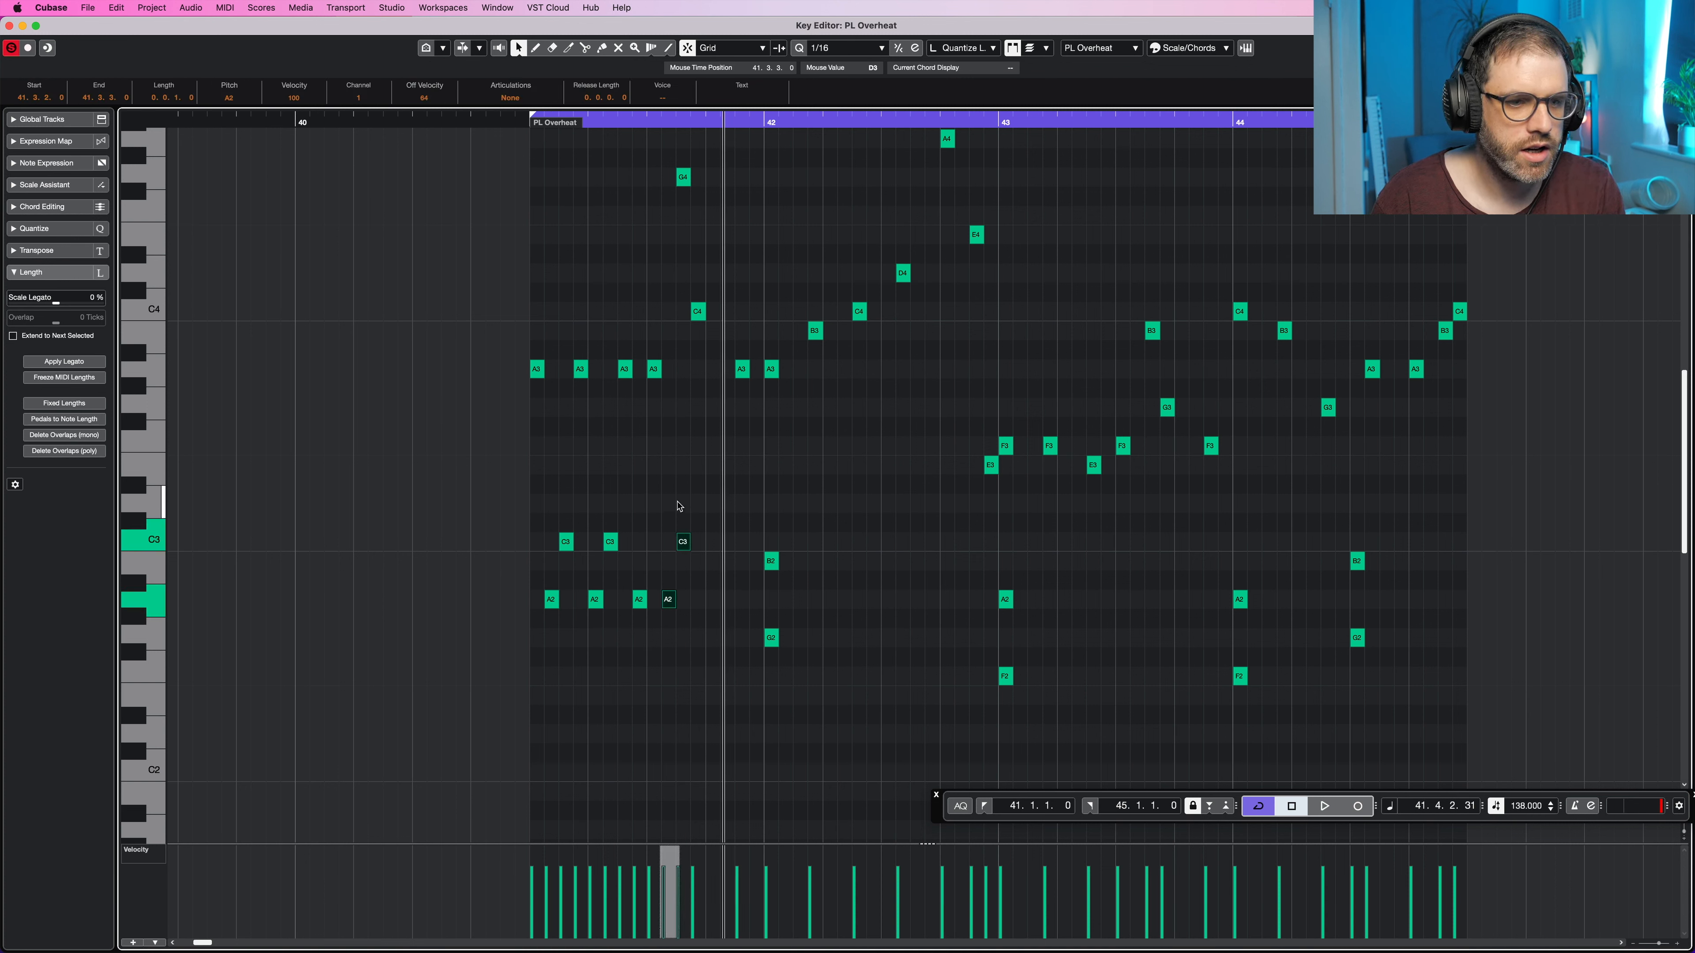
left_click(683, 541)
left_click_drag(687, 186, 688, 185)
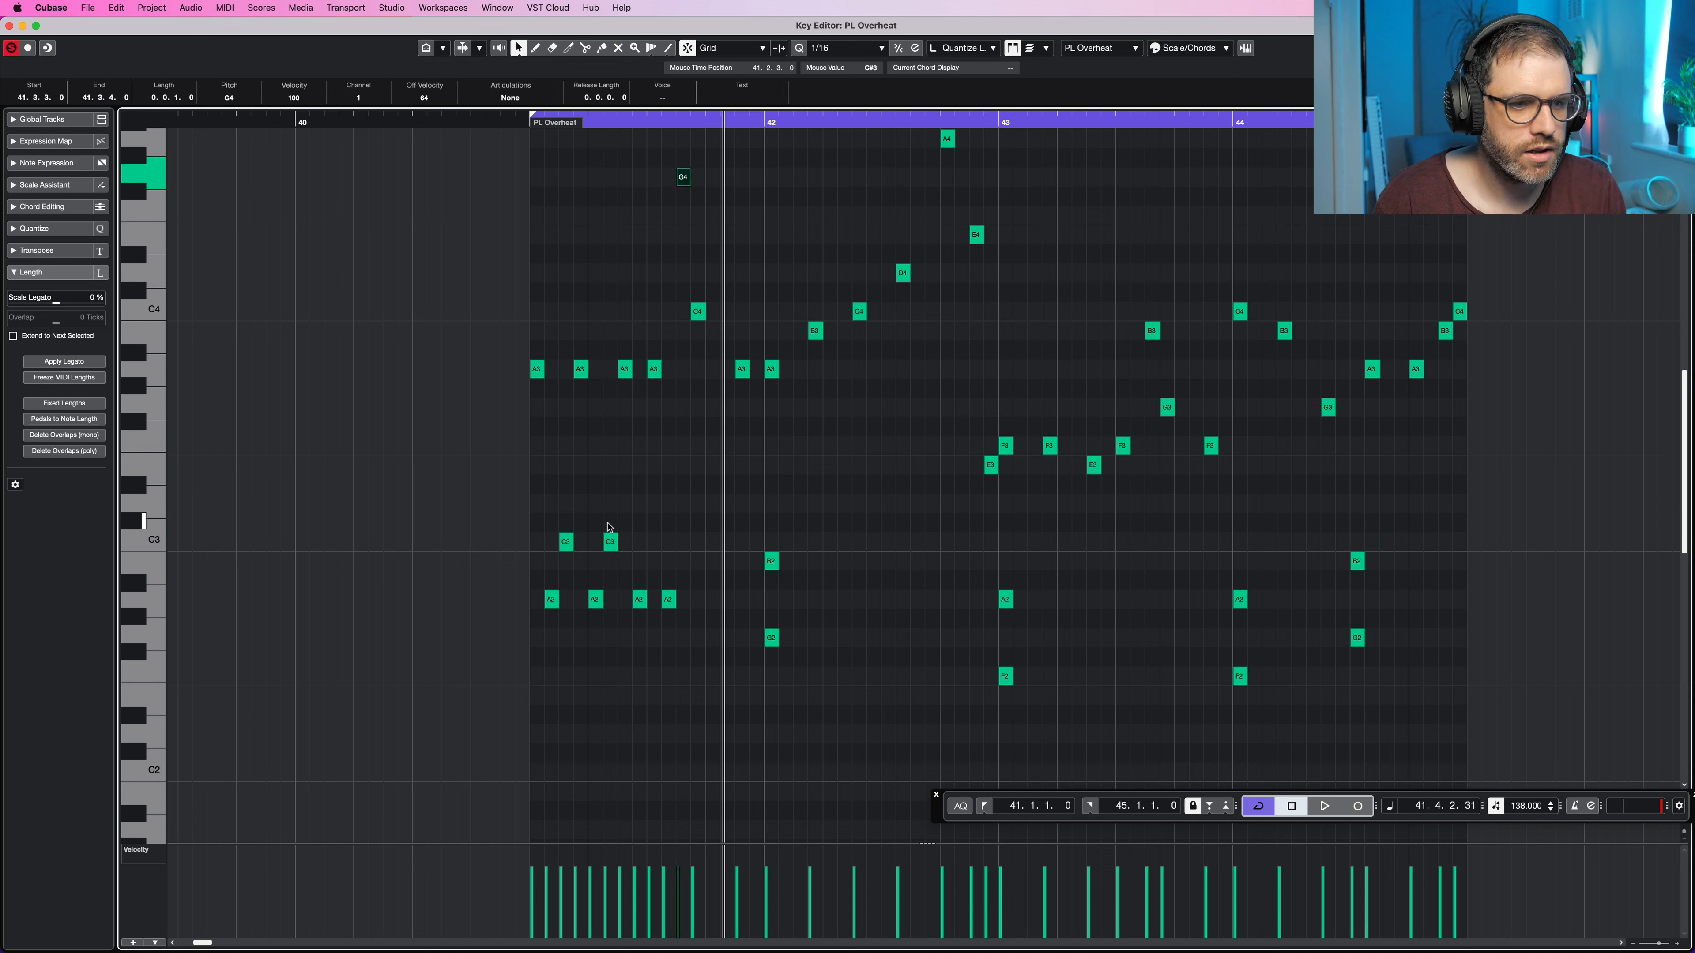
left_click_drag(609, 526, 756, 604)
left_click(712, 599)
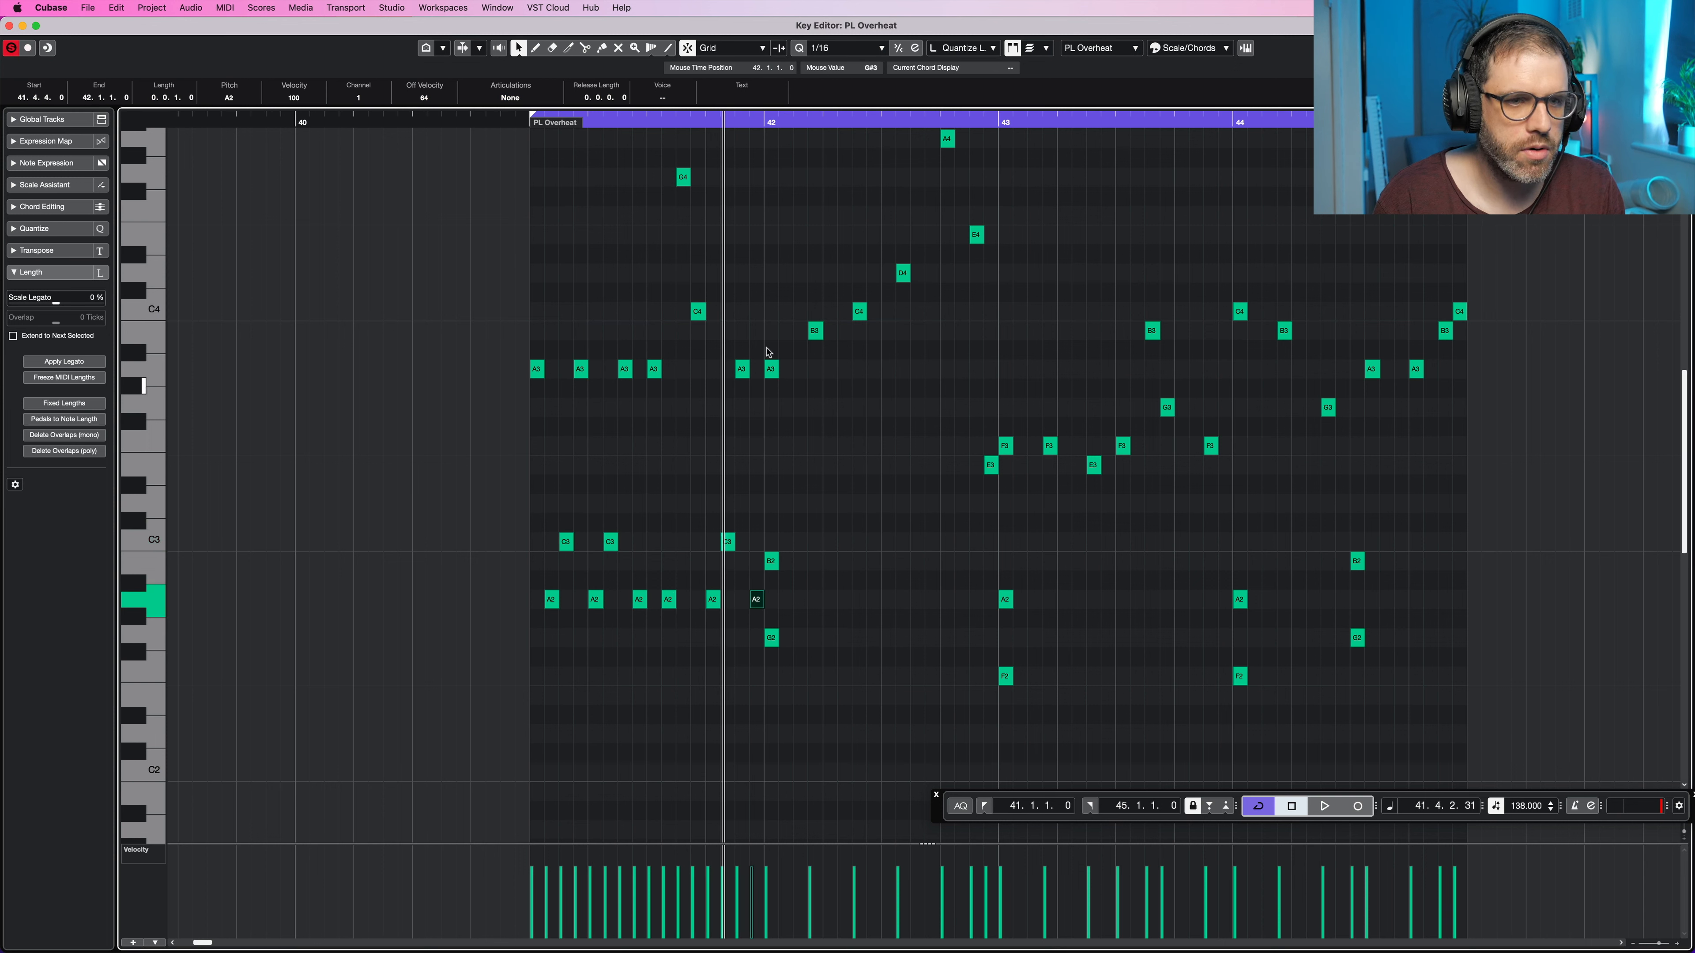
Step: Loop bar 41 alone to hear its low notes against the melody, and restore the loop end to bar 45
left_click(767, 350)
left_click(768, 125, "alt")
key("space")
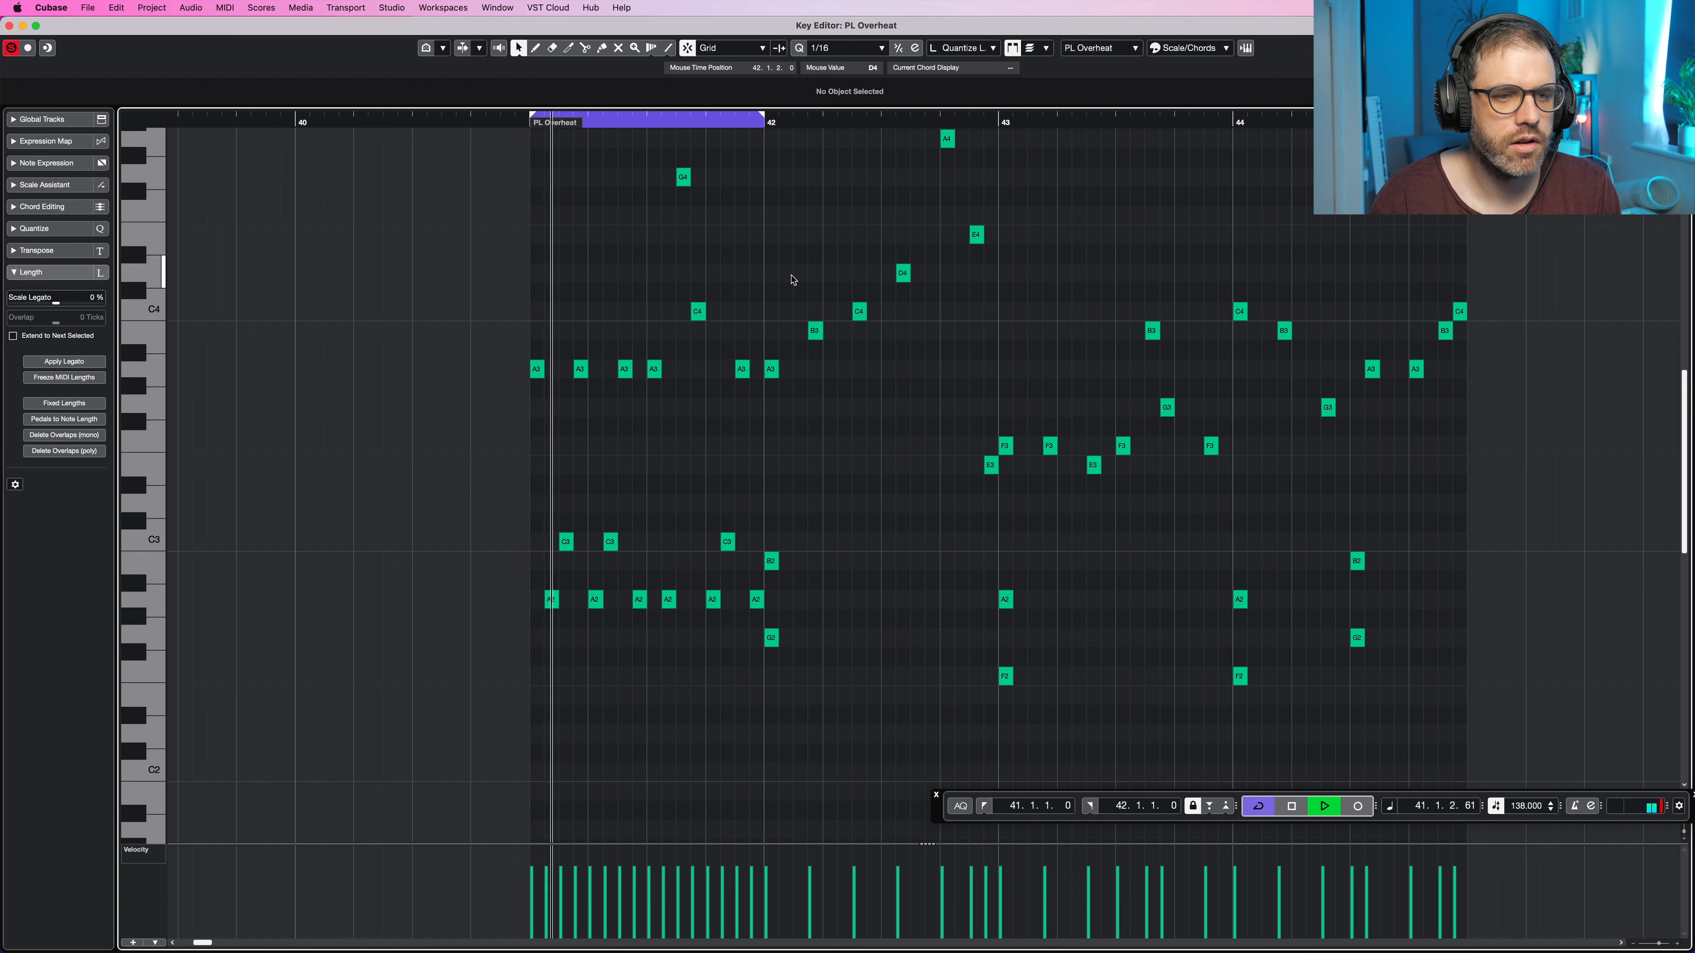
key("space")
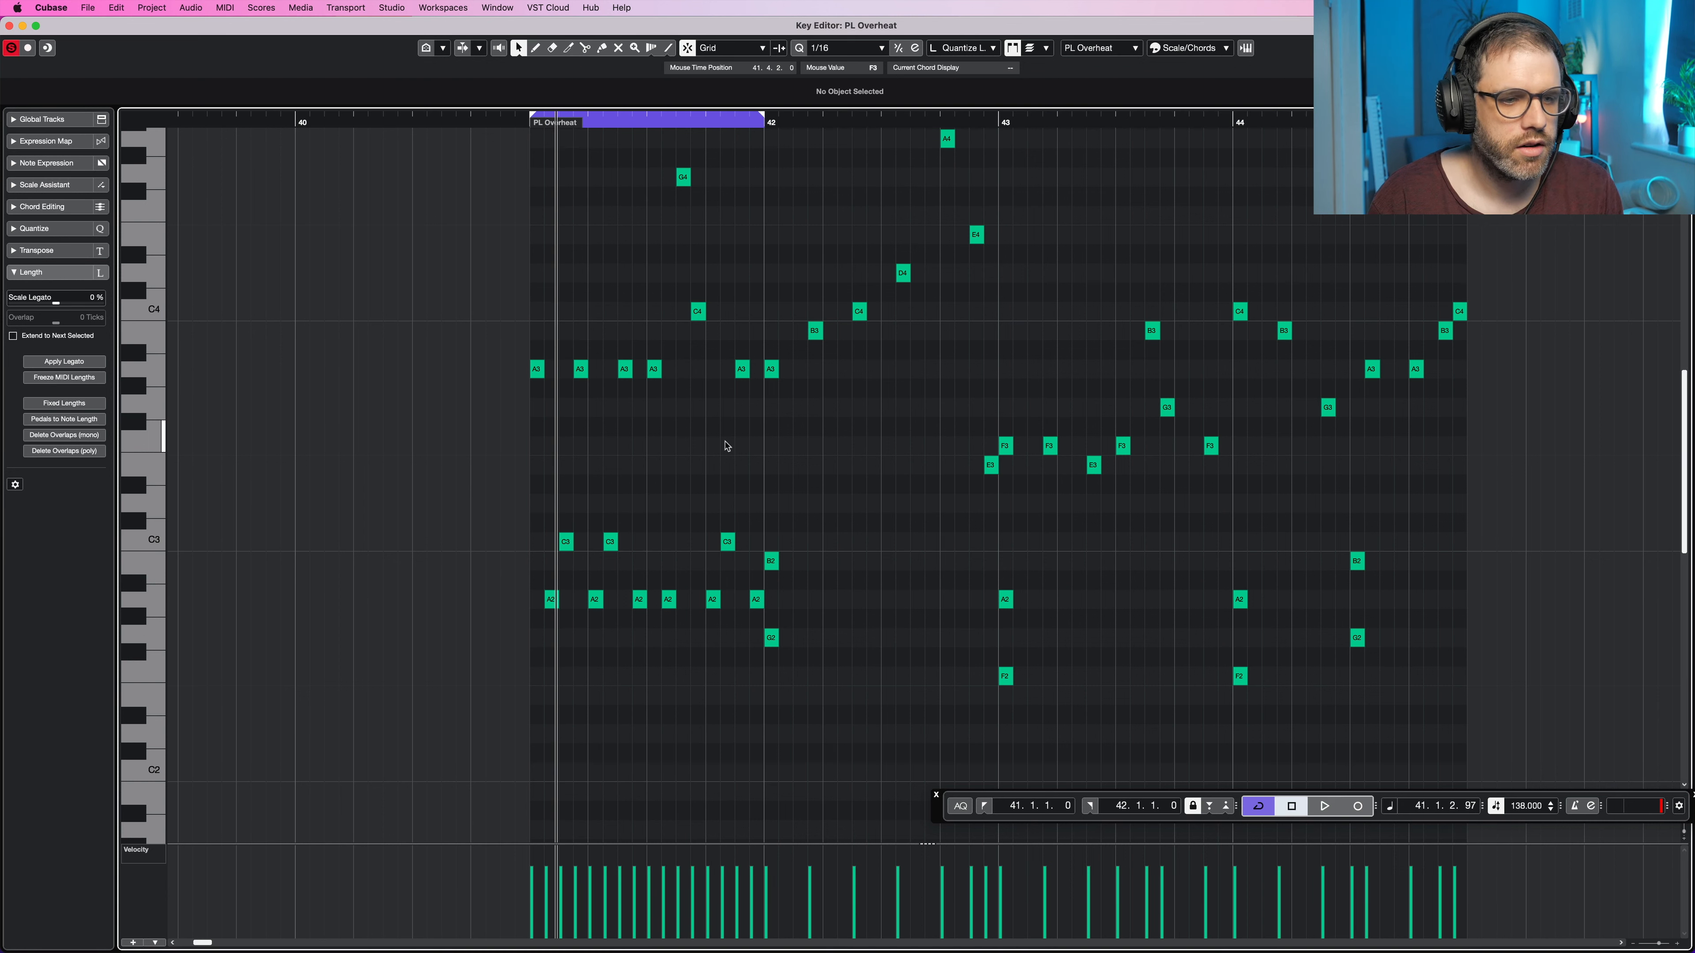
left_click_drag(619, 523, 581, 661)
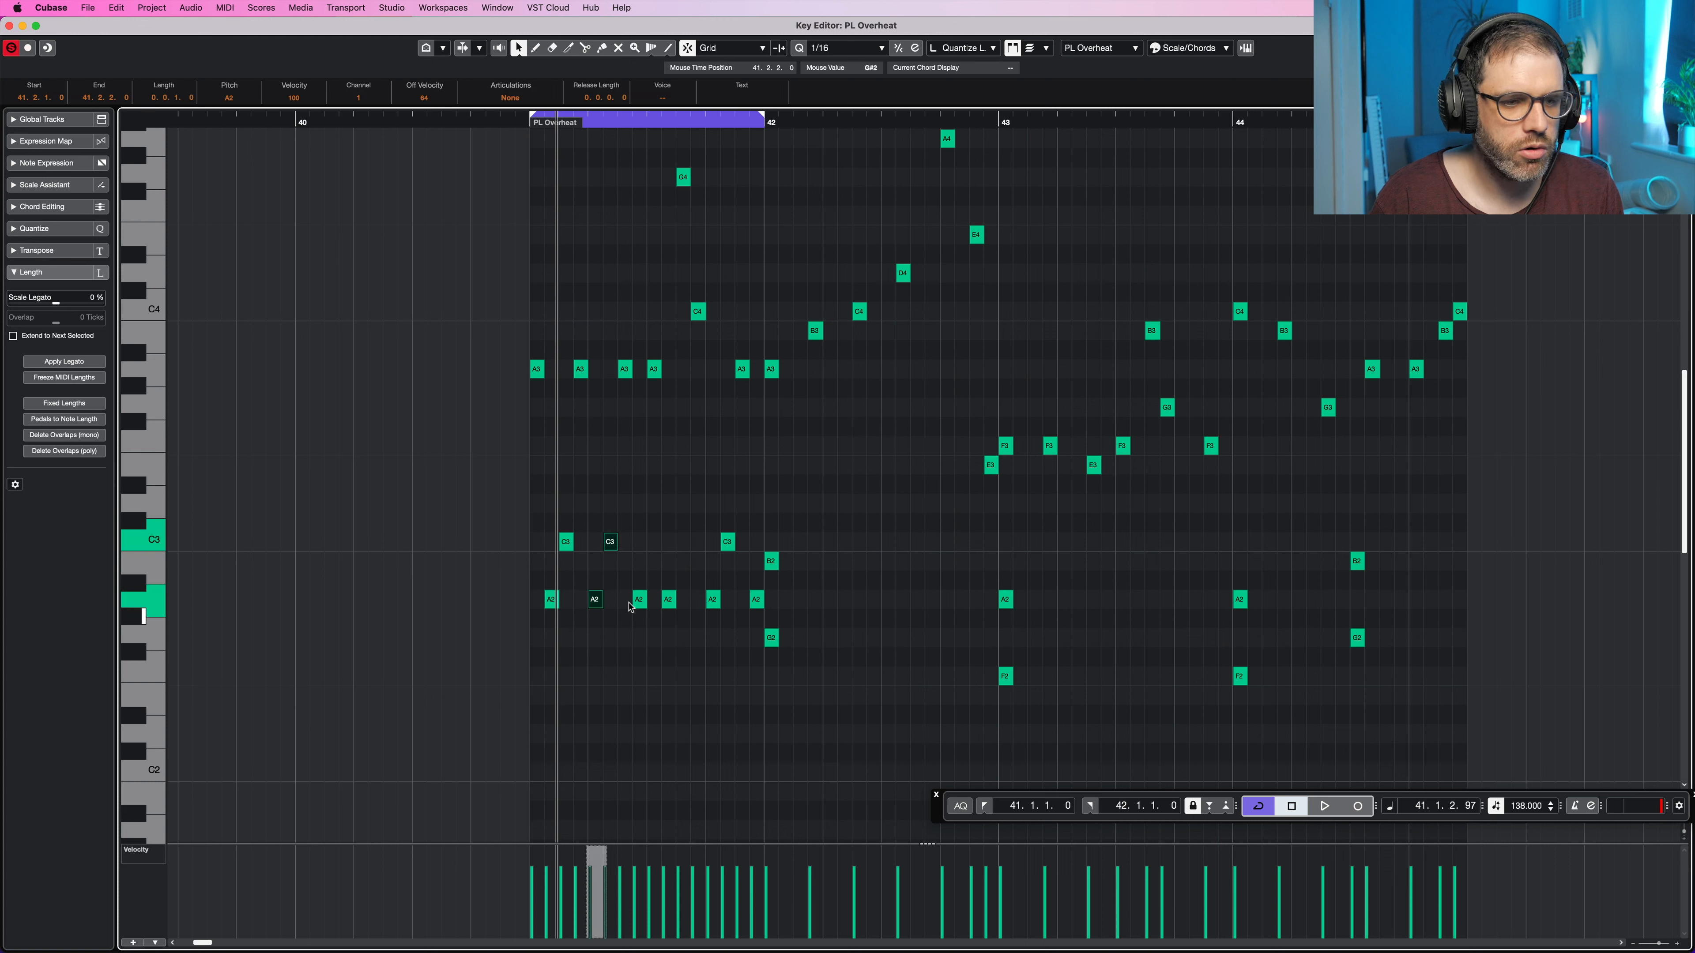
left_click_drag(642, 580, 704, 620)
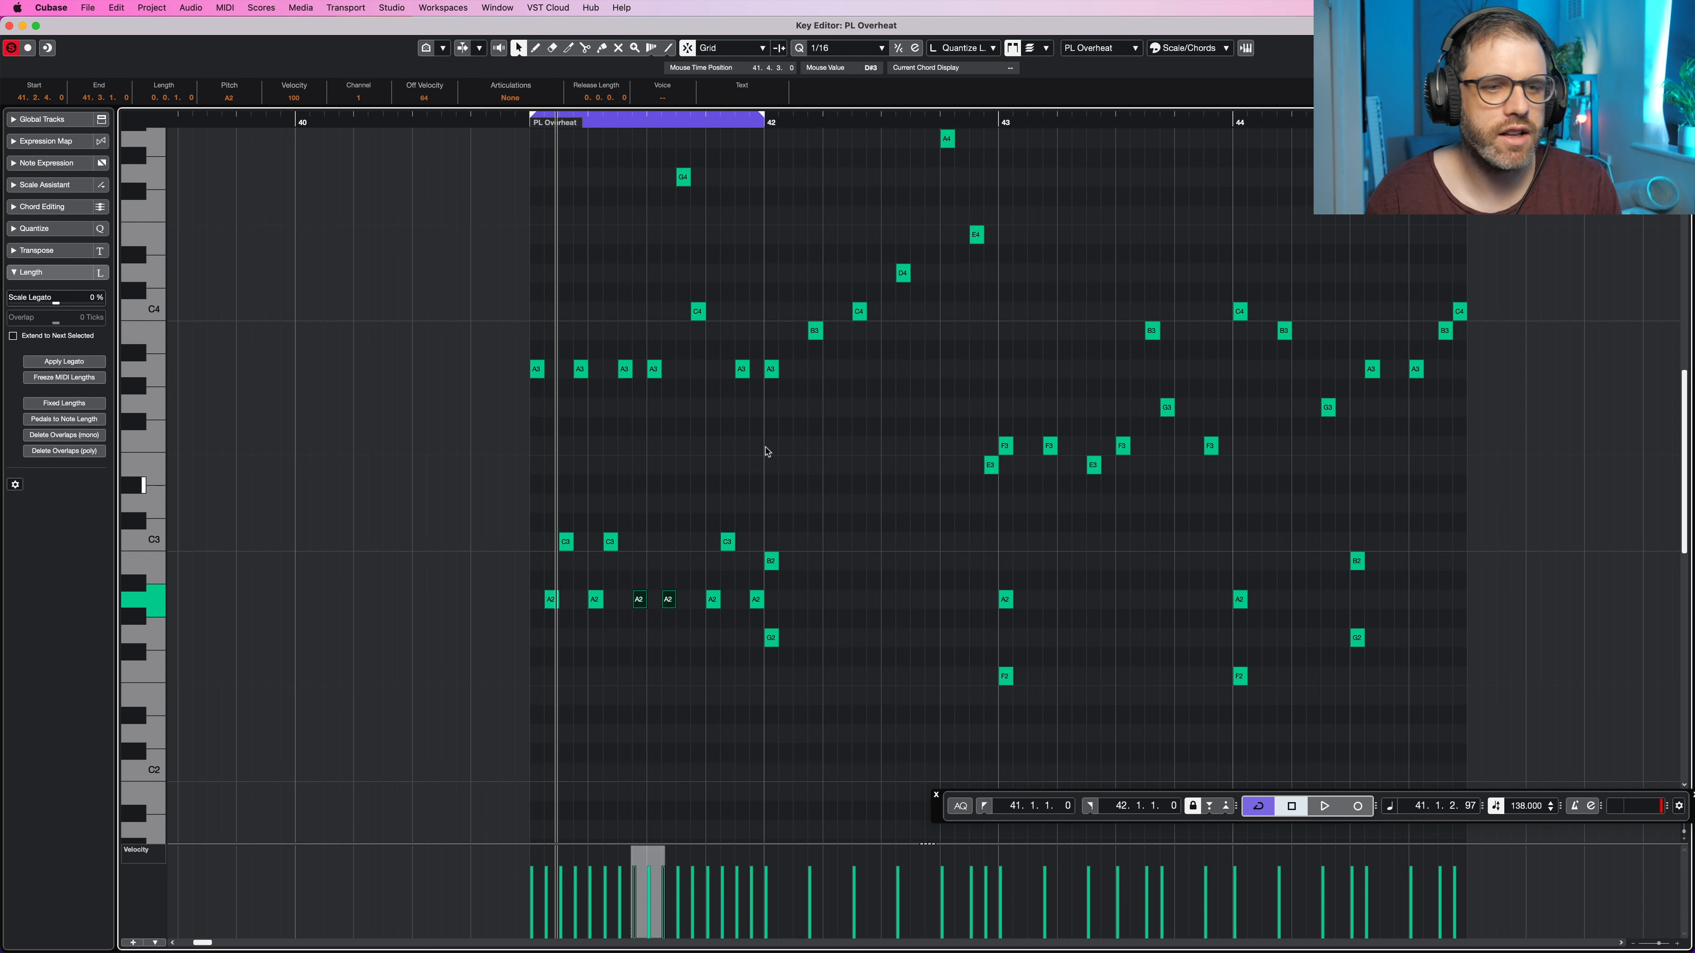
left_click(1467, 119, "alt")
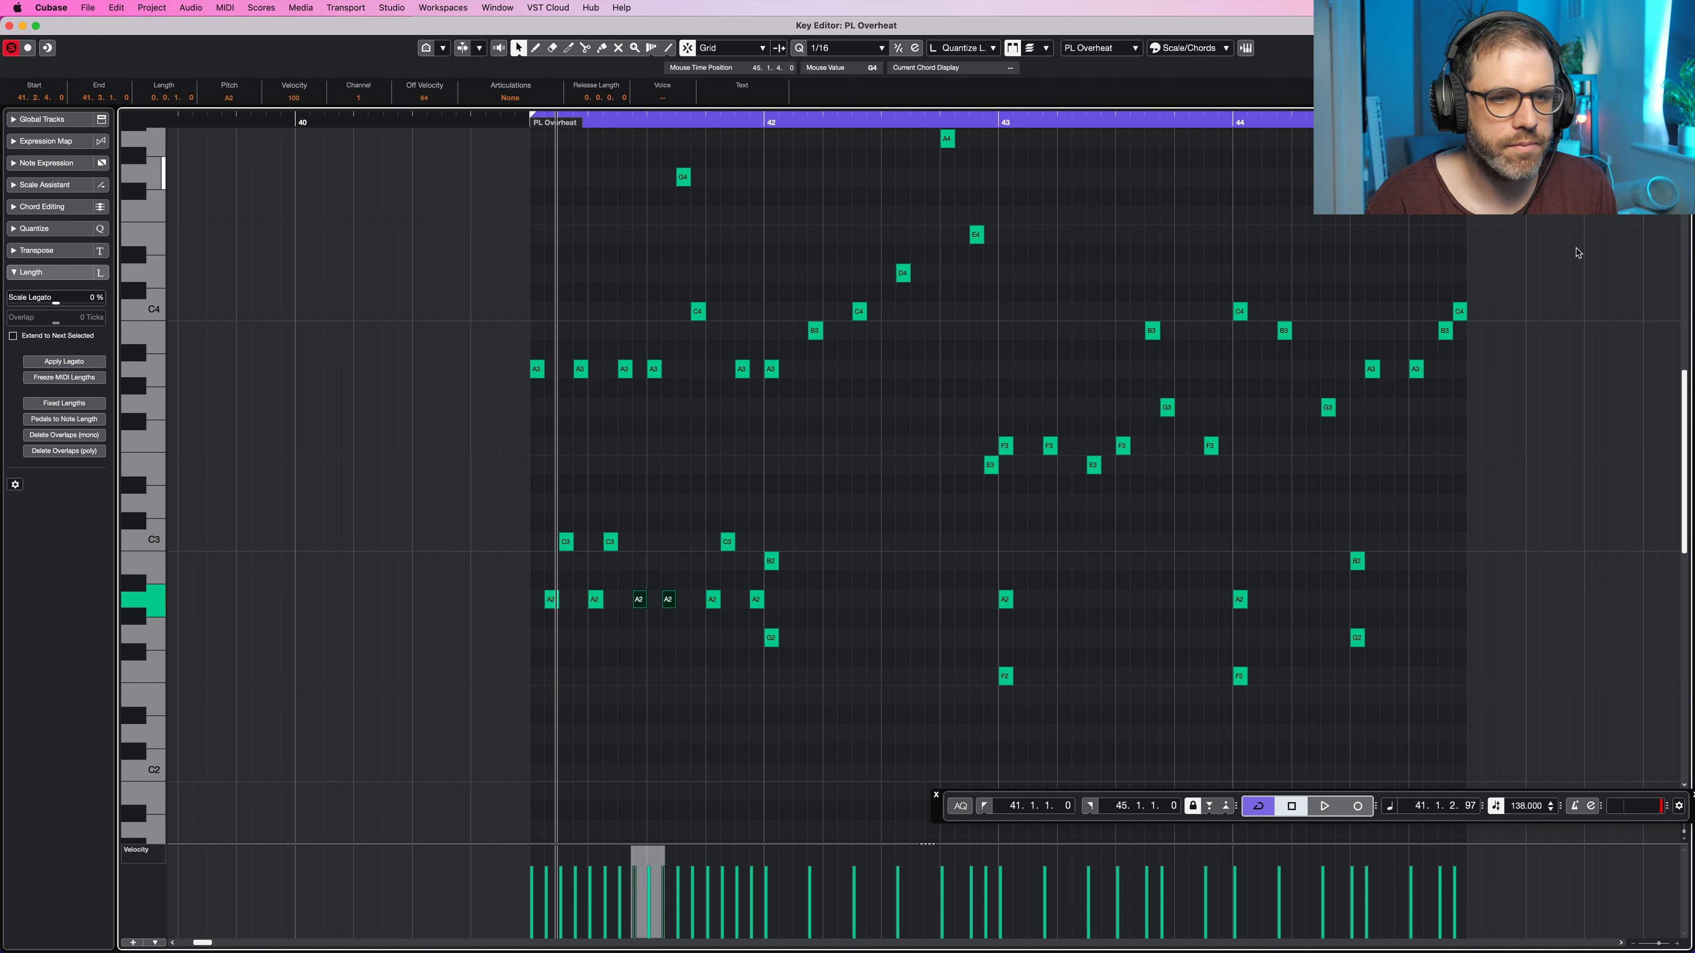
Step: Shift the low chord at the start of bar 42 off the melody, placing G2 at 42.1.2 and B2 at 42.1.3
left_click_drag(810, 532, 773, 642)
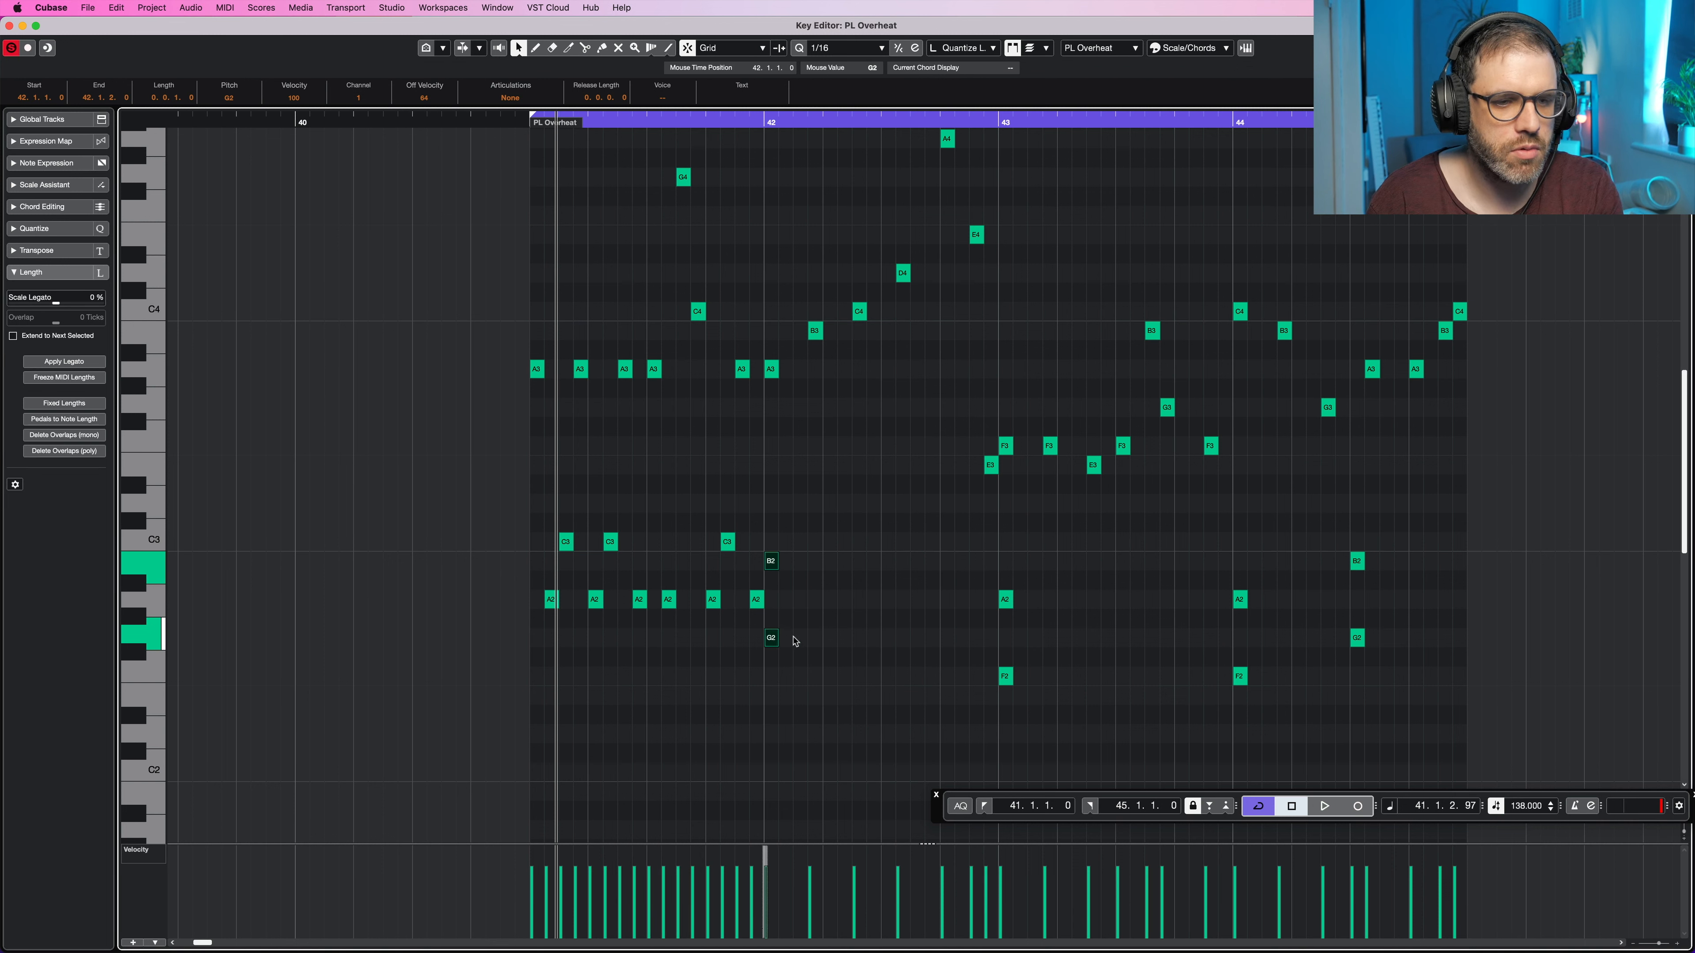
key("super+Right")
left_click(818, 454)
left_click(788, 560)
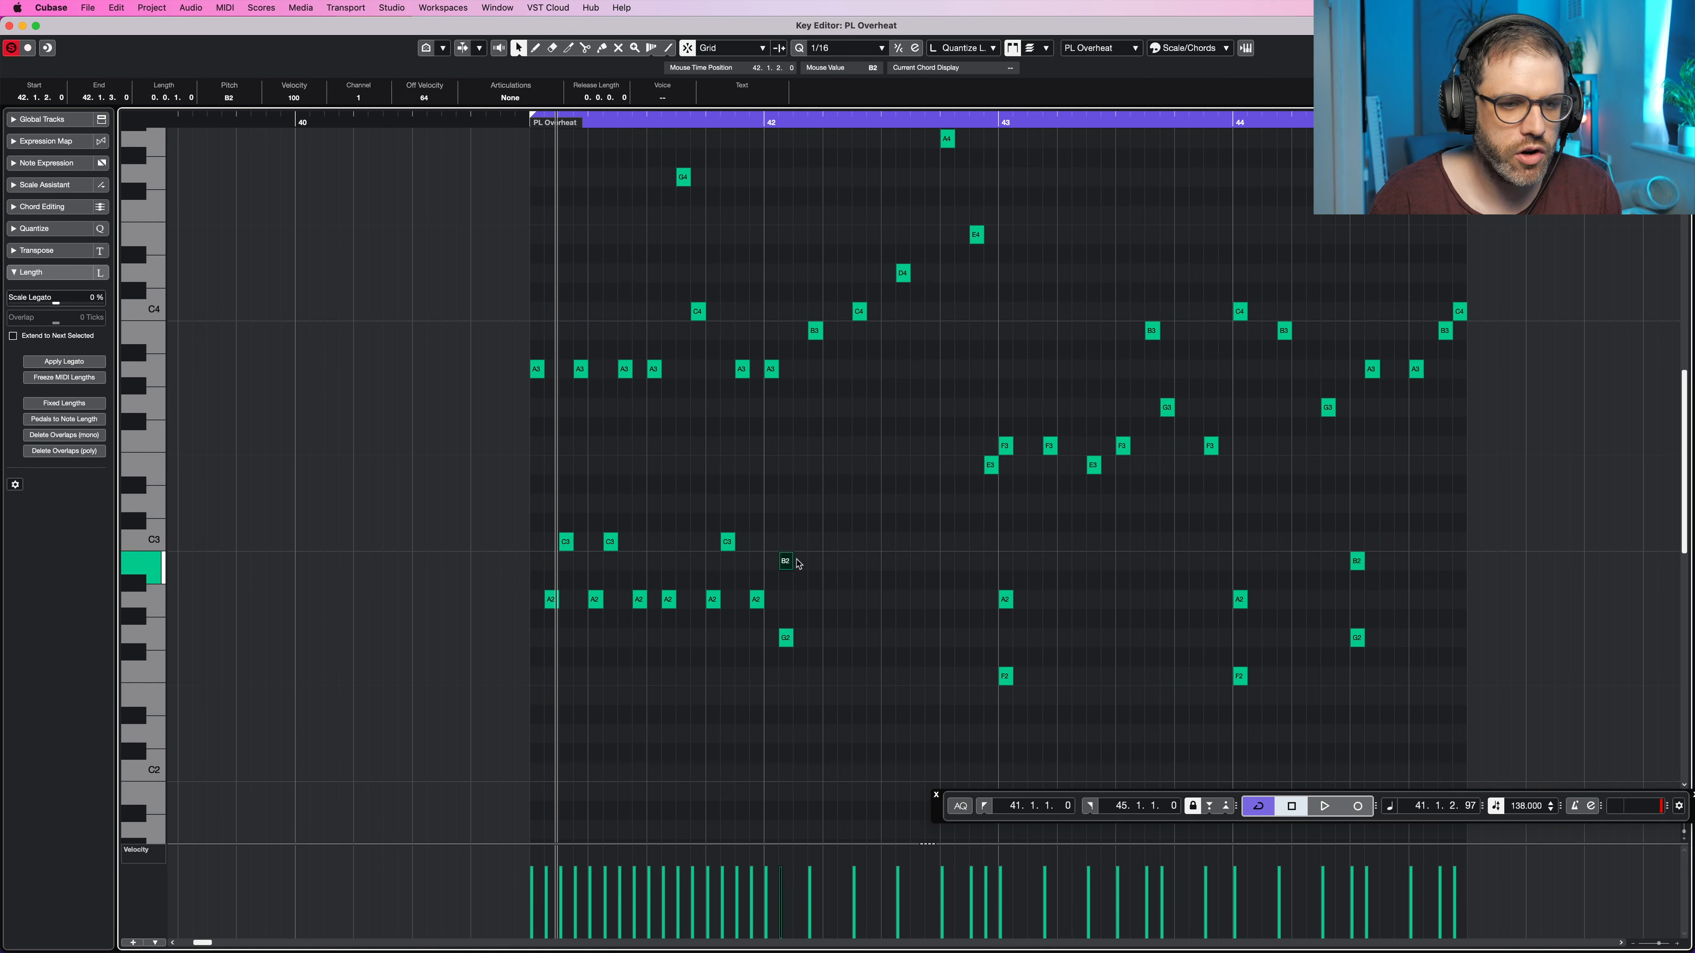
left_click_drag(796, 560, 786, 645)
Step: Copy the G2 and B2 pair into the remaining gaps of bar 42 and delete the surplus B2 near the bar's end
left_click_drag(788, 640, 876, 639)
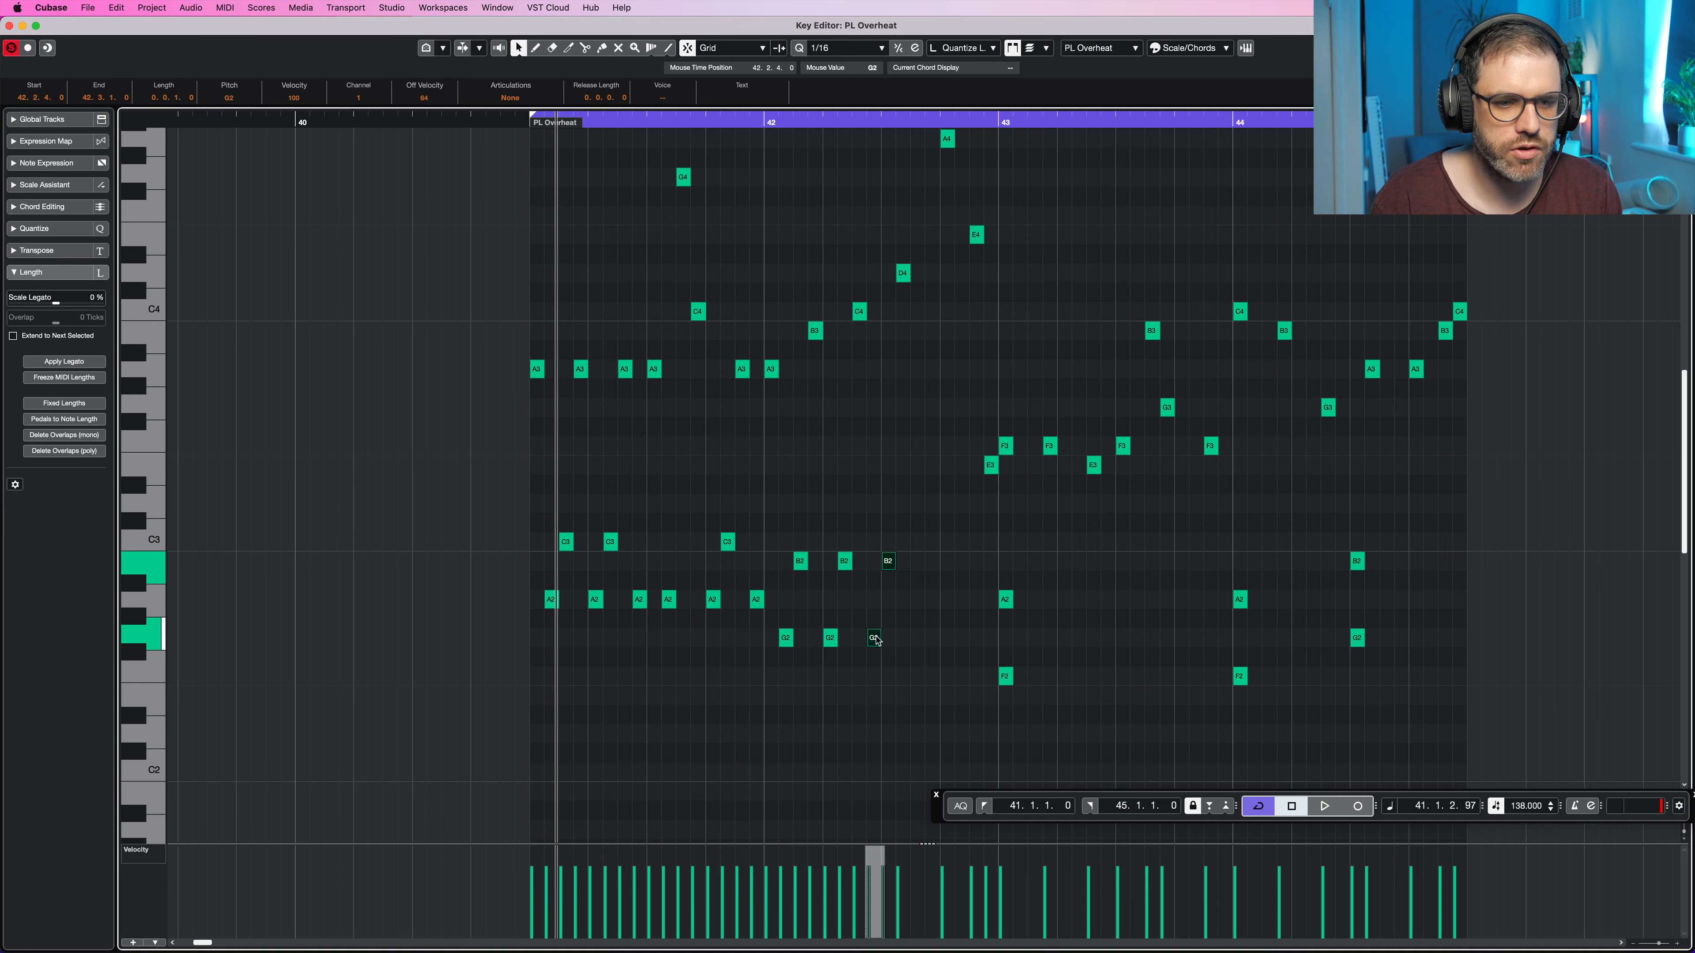
left_click_drag(876, 639, 991, 496)
scroll(919, 638, "down", 1)
scroll(950, 630, "up", 2)
left_click(975, 621)
left_click(976, 580)
key("Delete")
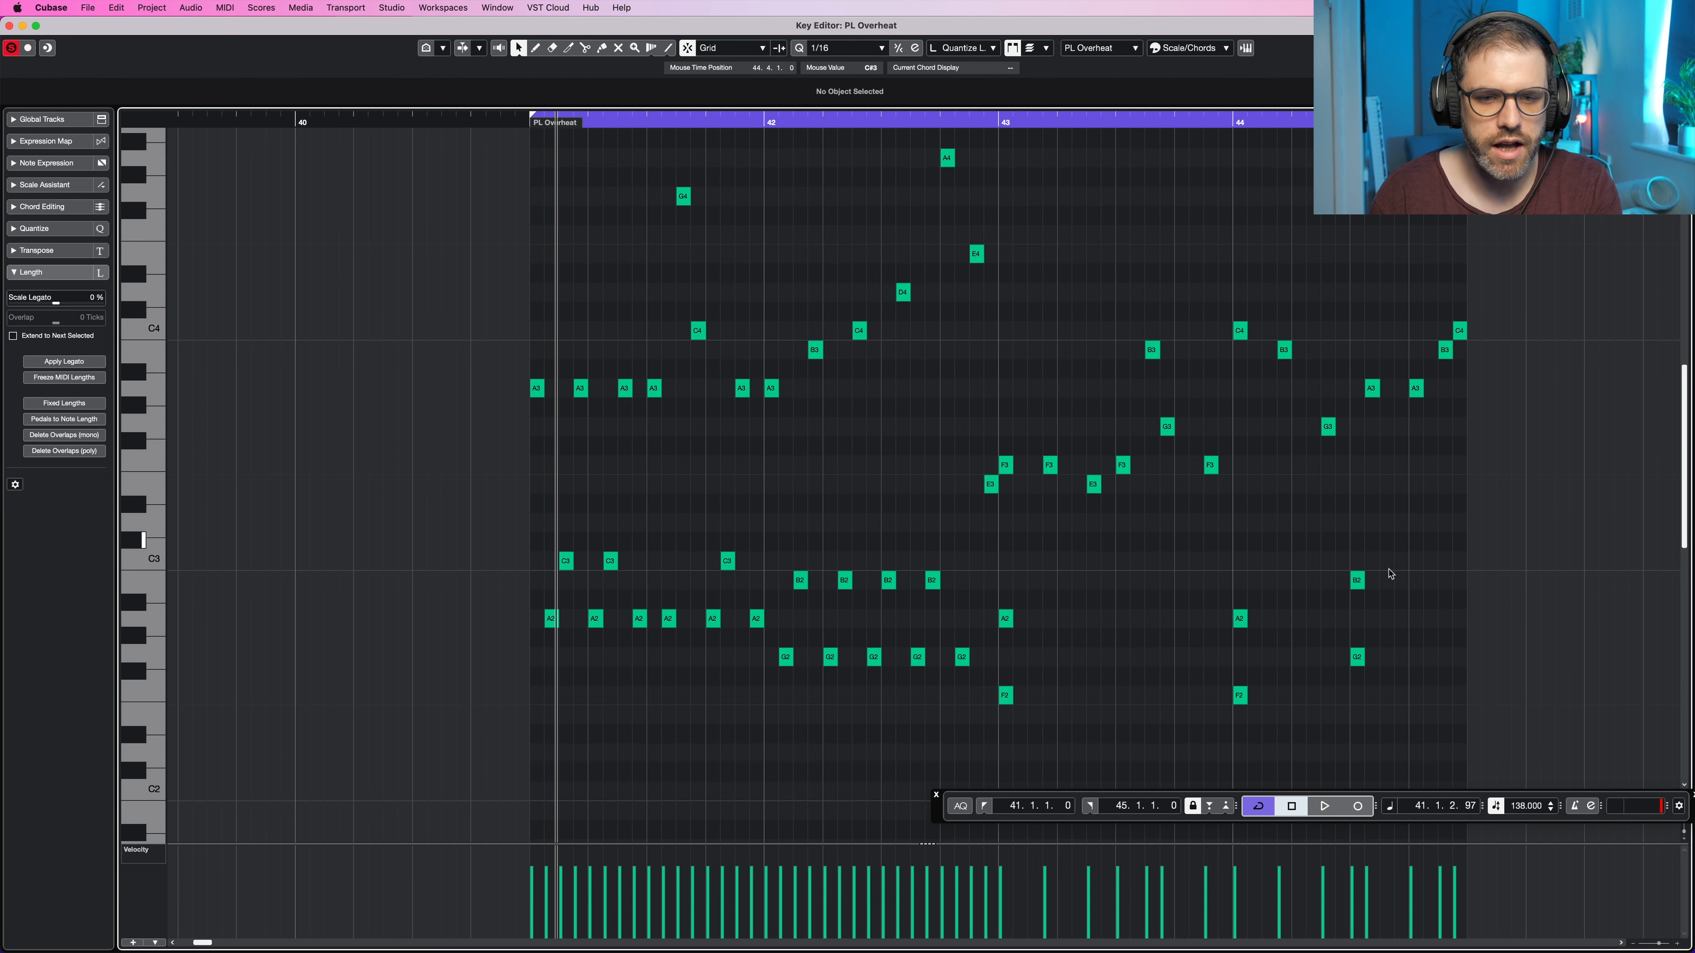
Step: Delete the low chord notes in bars 43 and 44, and copy the low pattern of bars 41 and 42 into them
left_click_drag(1419, 541, 999, 731)
key("Delete")
left_click_drag(1030, 534, 1019, 623)
Step: Transpose the copied low pattern in bar 43 down four semitones, and raise its upper notes one semitone to give F2 and A2
left_click_drag(995, 546, 1233, 661)
key("Down")
key("Down")
key("Down")
key("Down")
left_click_drag(996, 602, 1216, 658)
key("Up")
Step: Lower the low notes in the first half of bar 44 by two semitones to F2 and A2
left_click_drag(1226, 548, 1482, 684)
left_click_drag(1338, 569, 1246, 675)
key("Down")
key("Down")
left_click(1249, 608)
Step: Raise the low note at 44.2.4 by two semitones to G2
left_click_drag(1352, 670, 1330, 708)
key("Up")
key("Up")
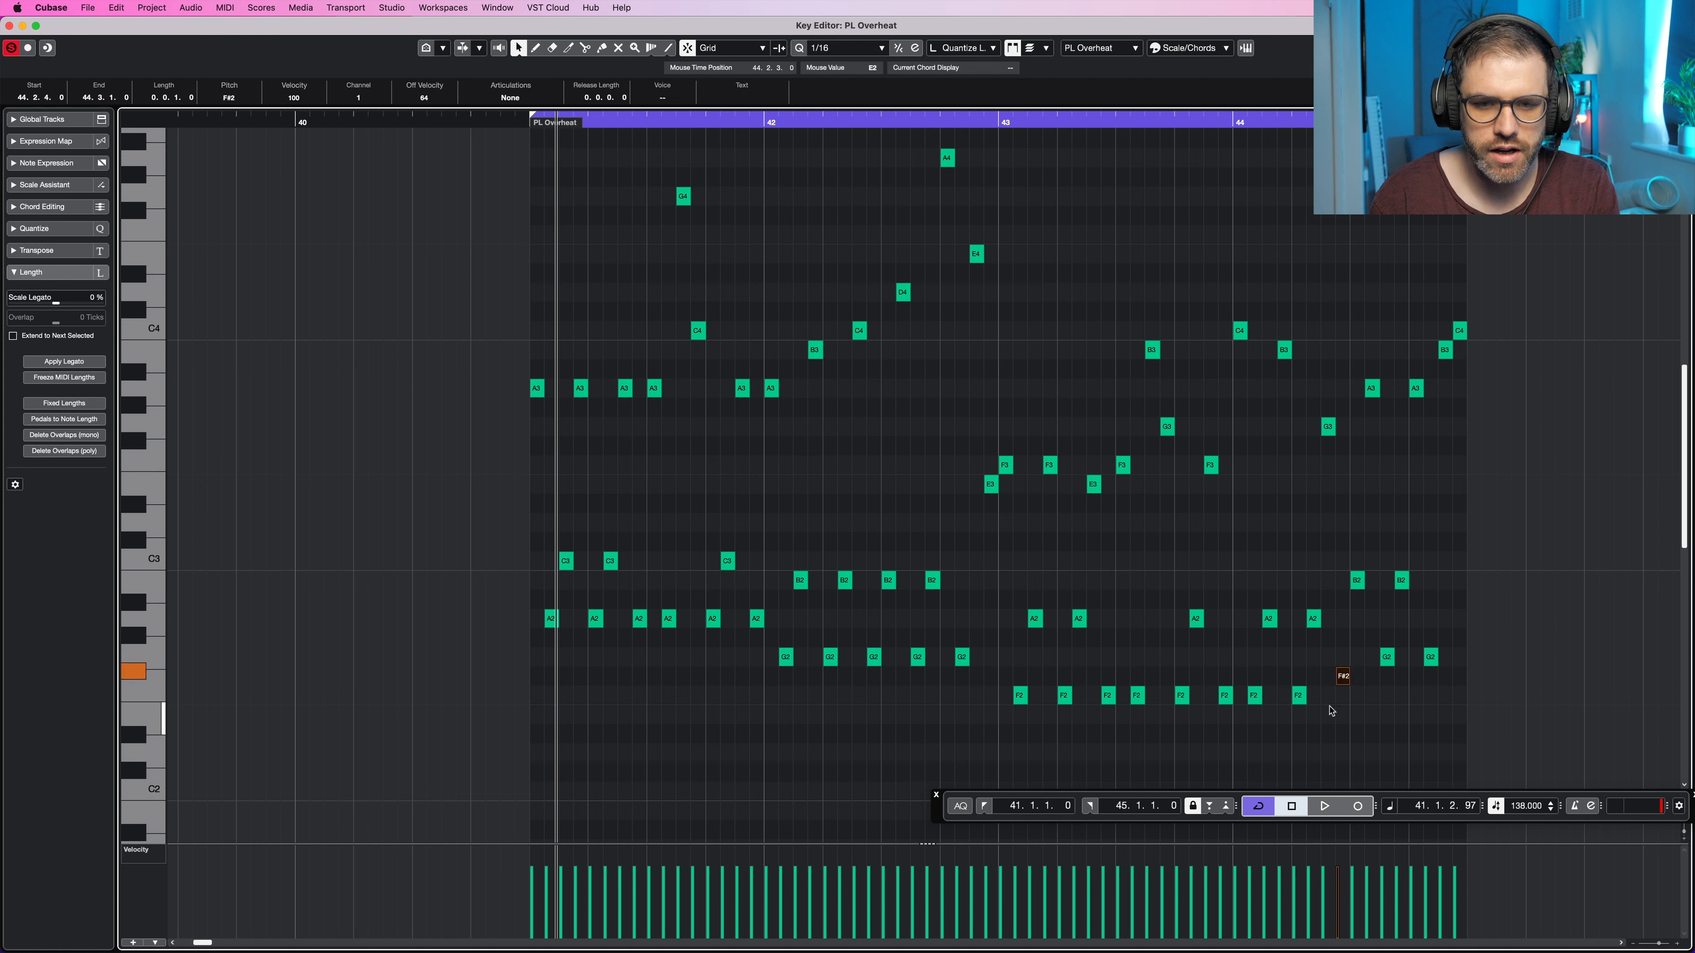
left_click(1429, 453)
left_click_drag(1332, 648, 1396, 692)
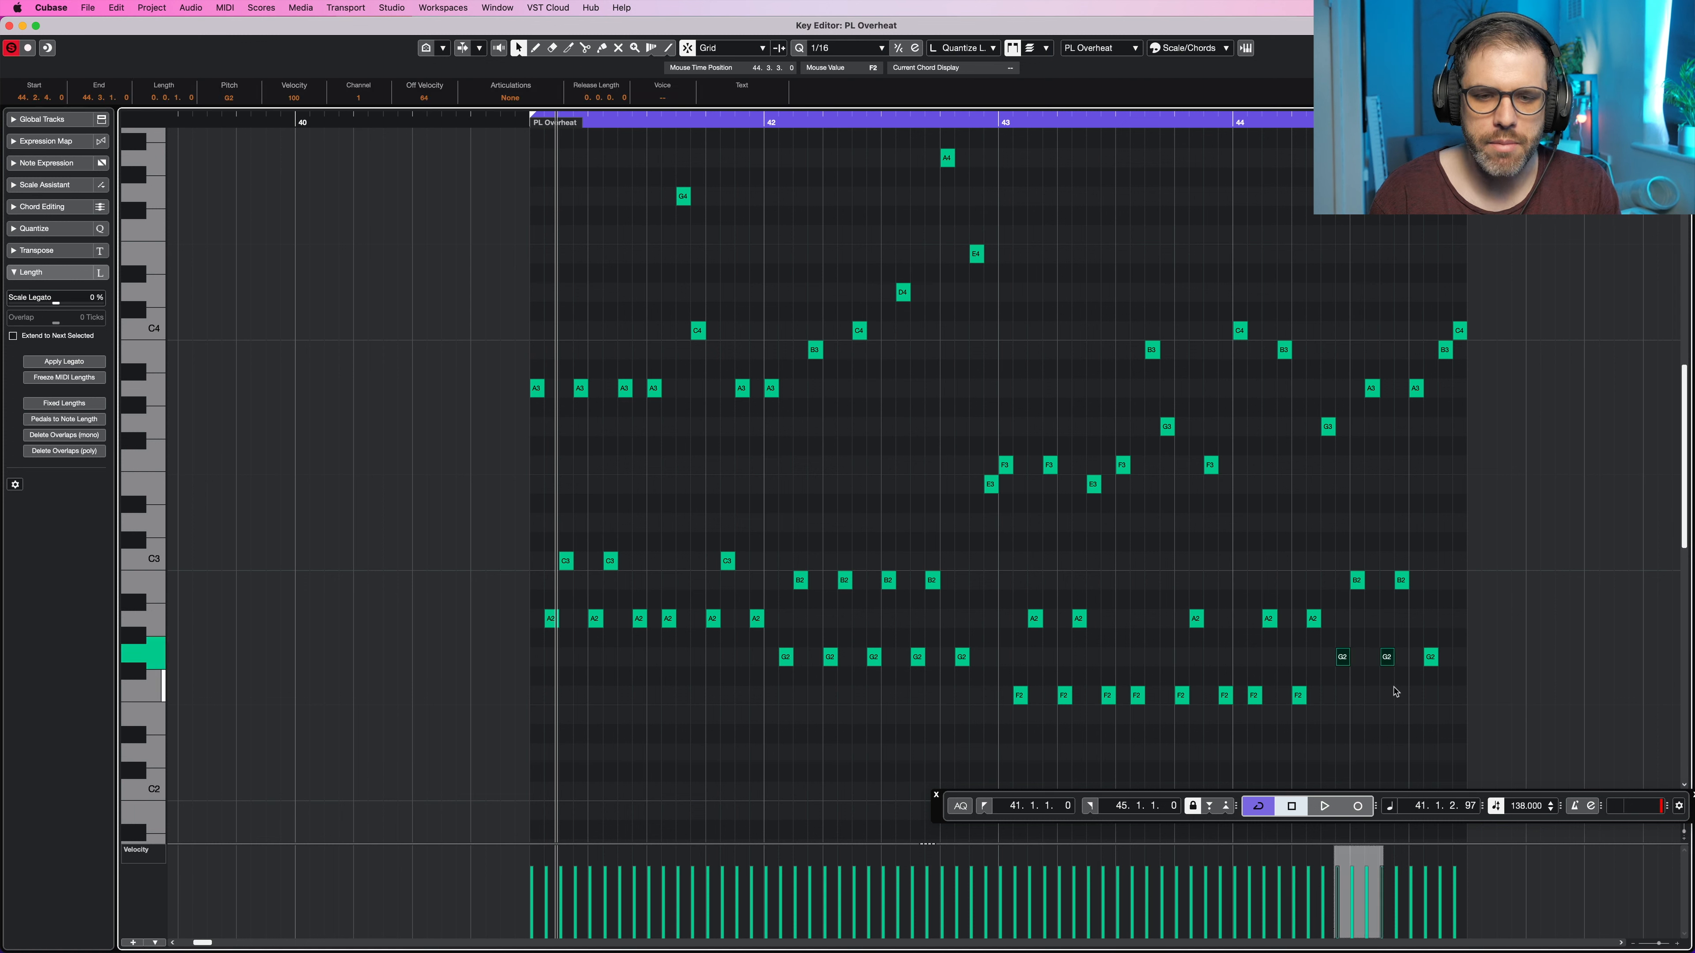
left_click_drag(1336, 629, 1352, 676)
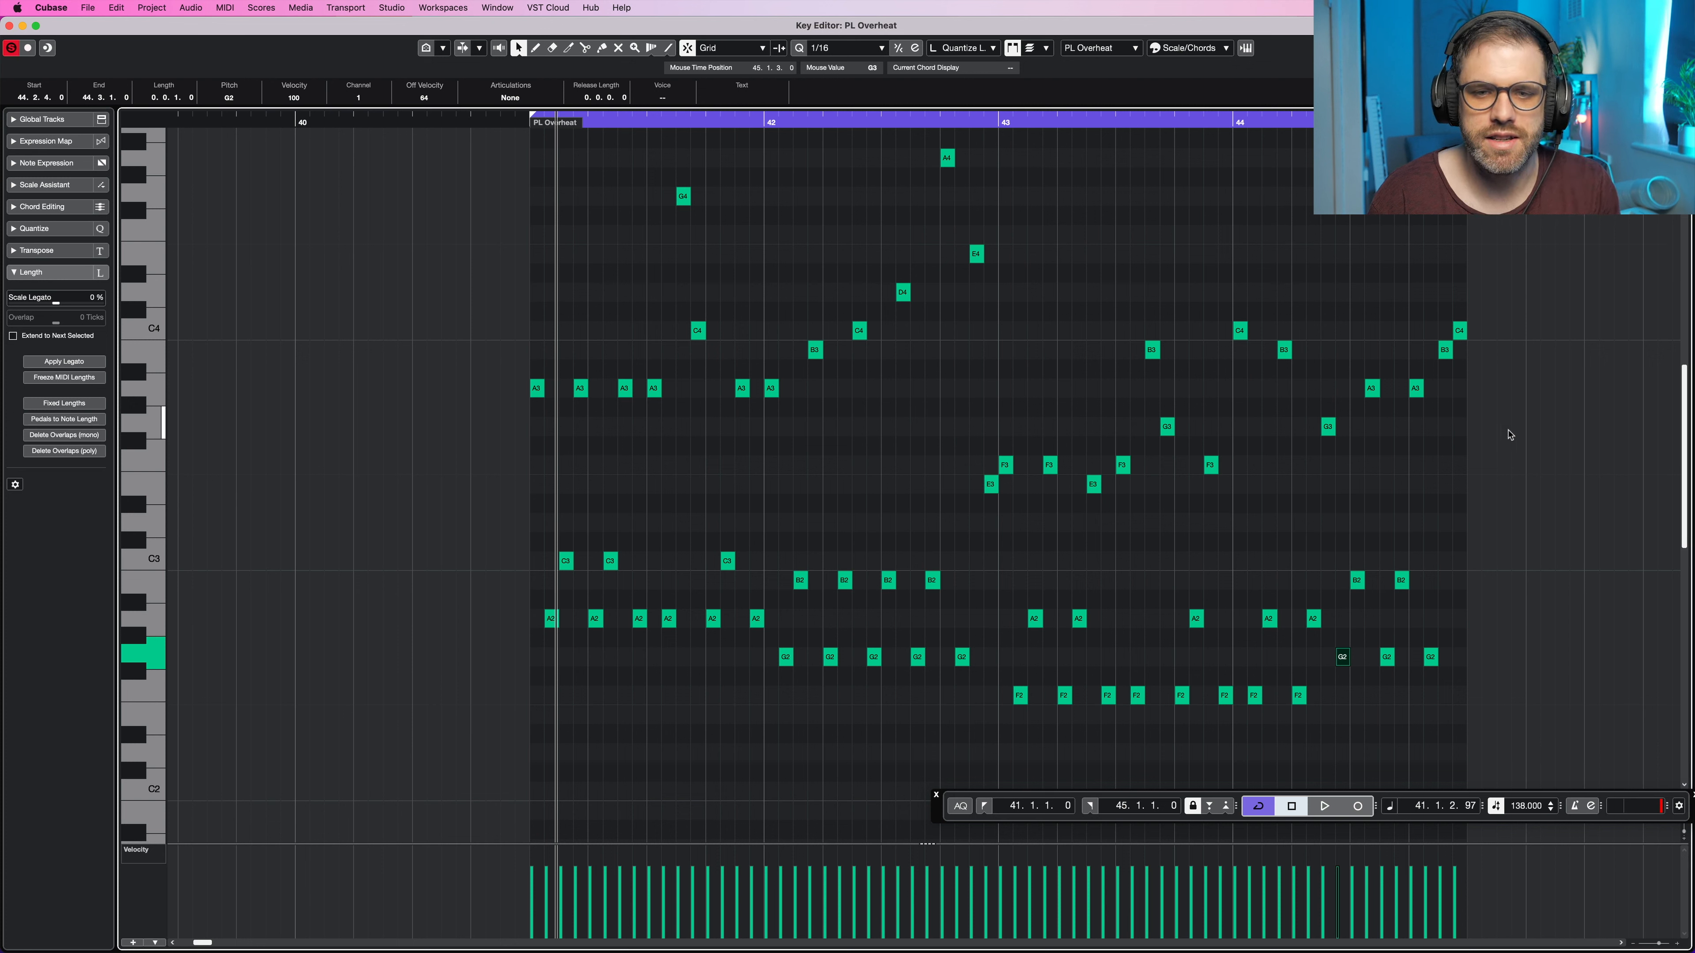
Step: Play back the completed four-bar arp from bar 41, and close the Key Editor
left_click(1301, 482)
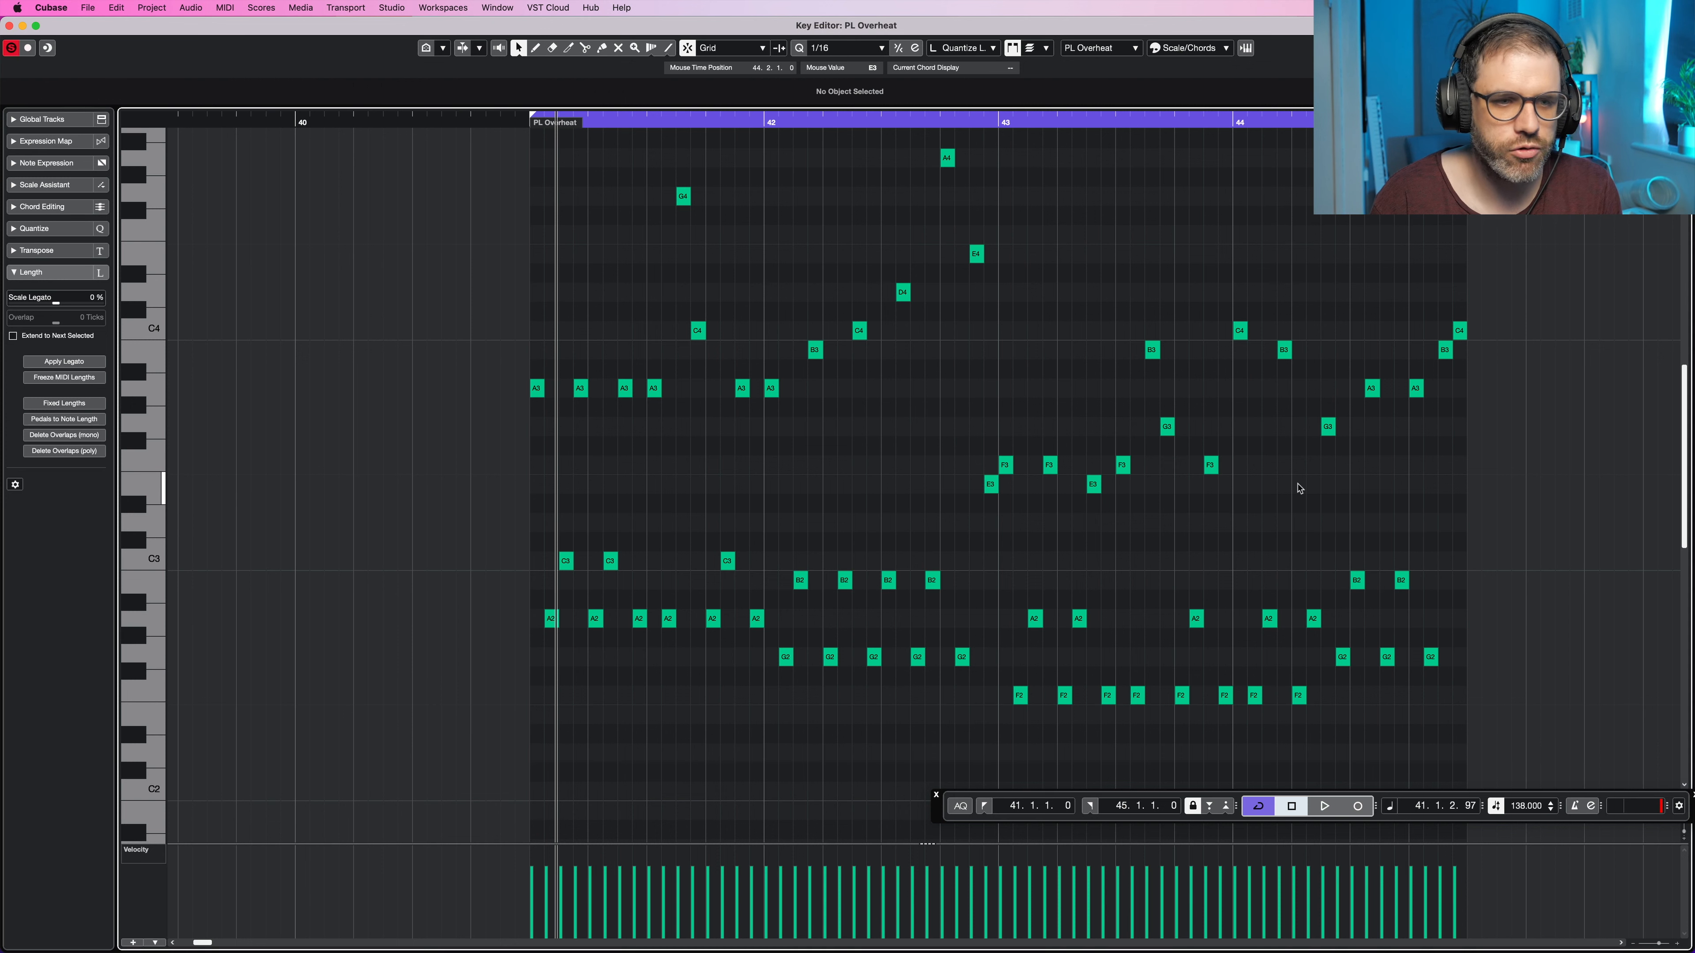
key("space")
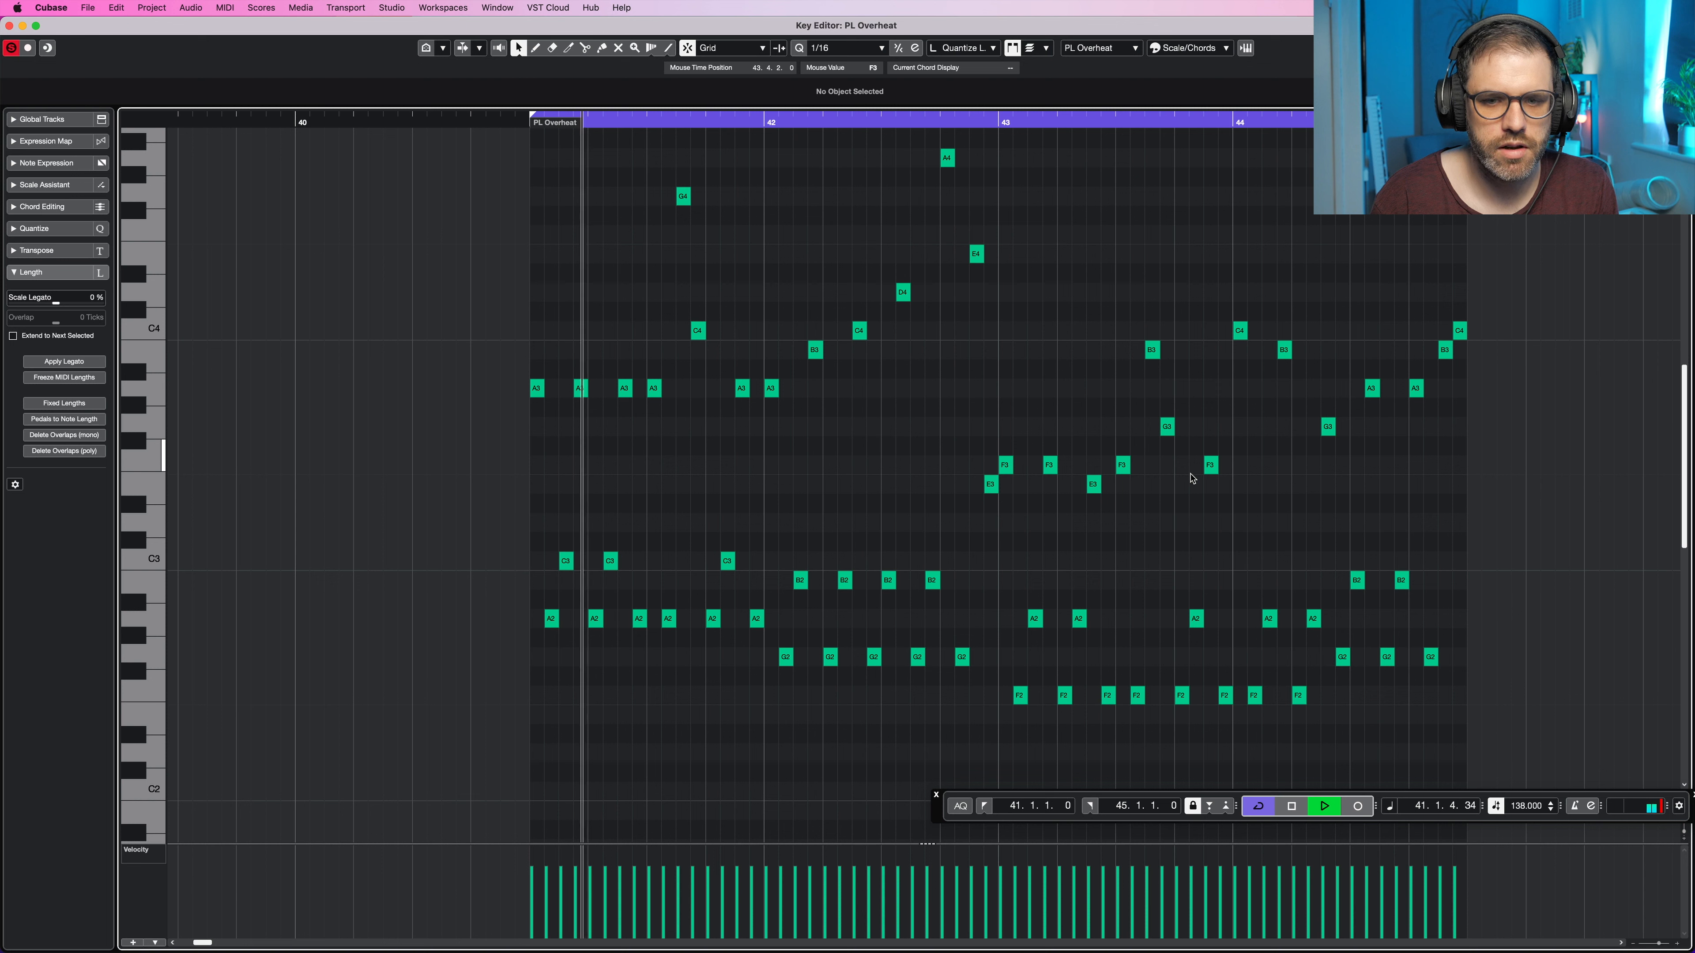
key("space")
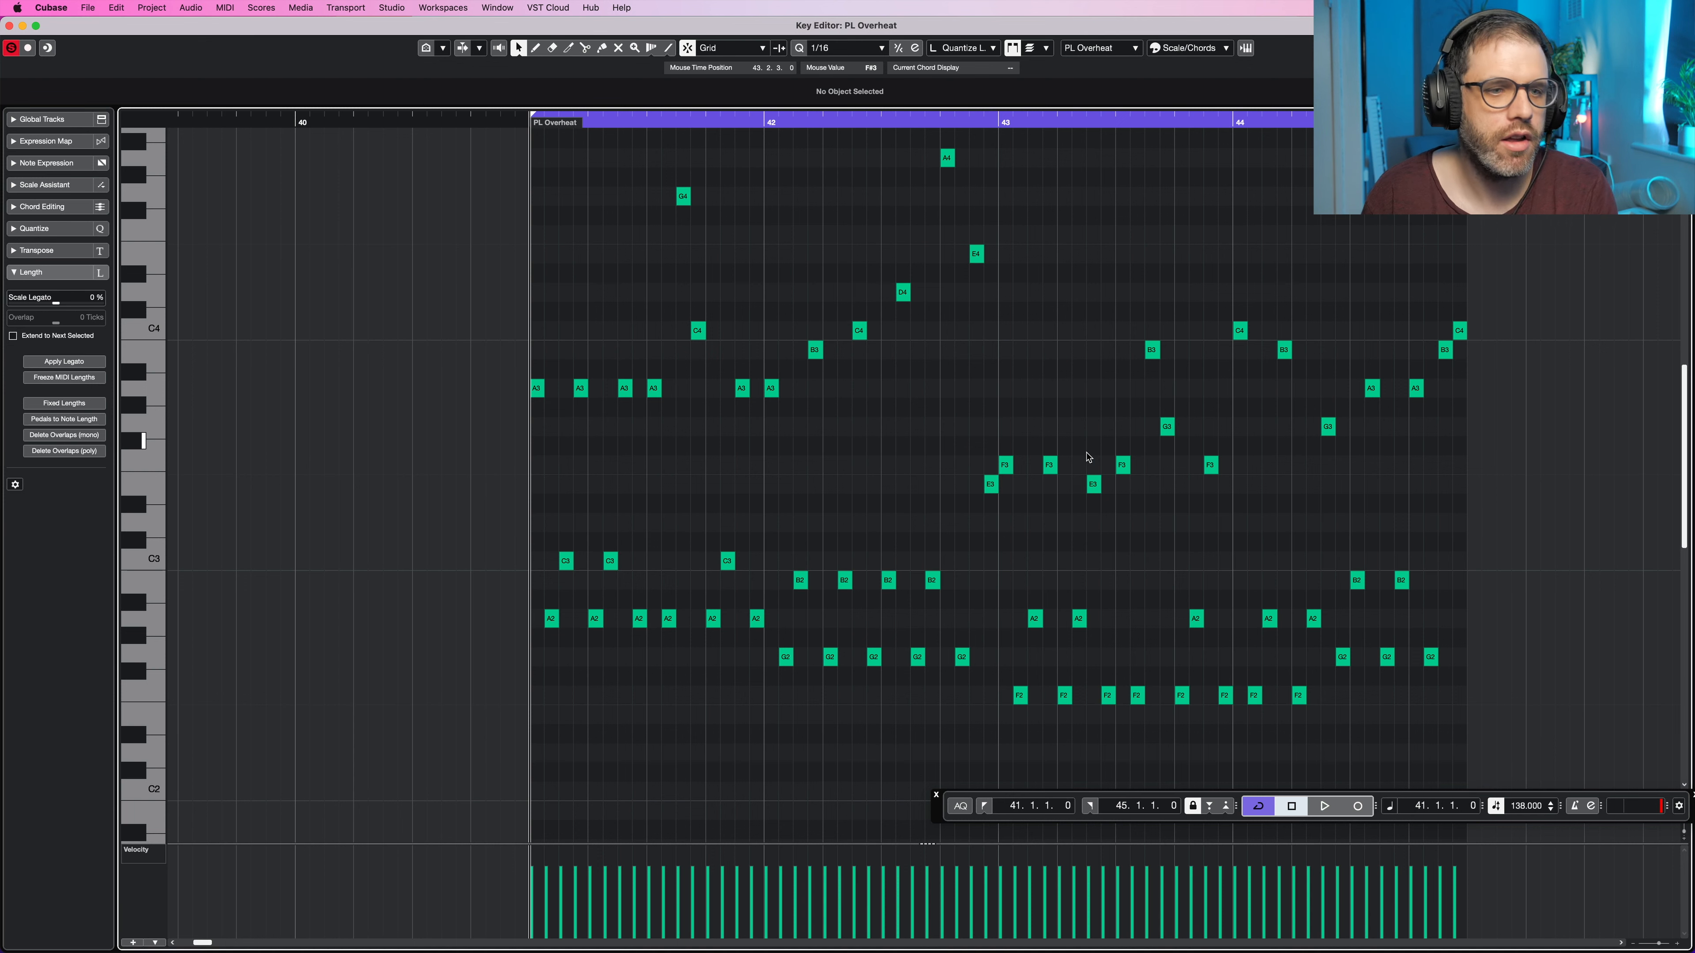
key("Escape")
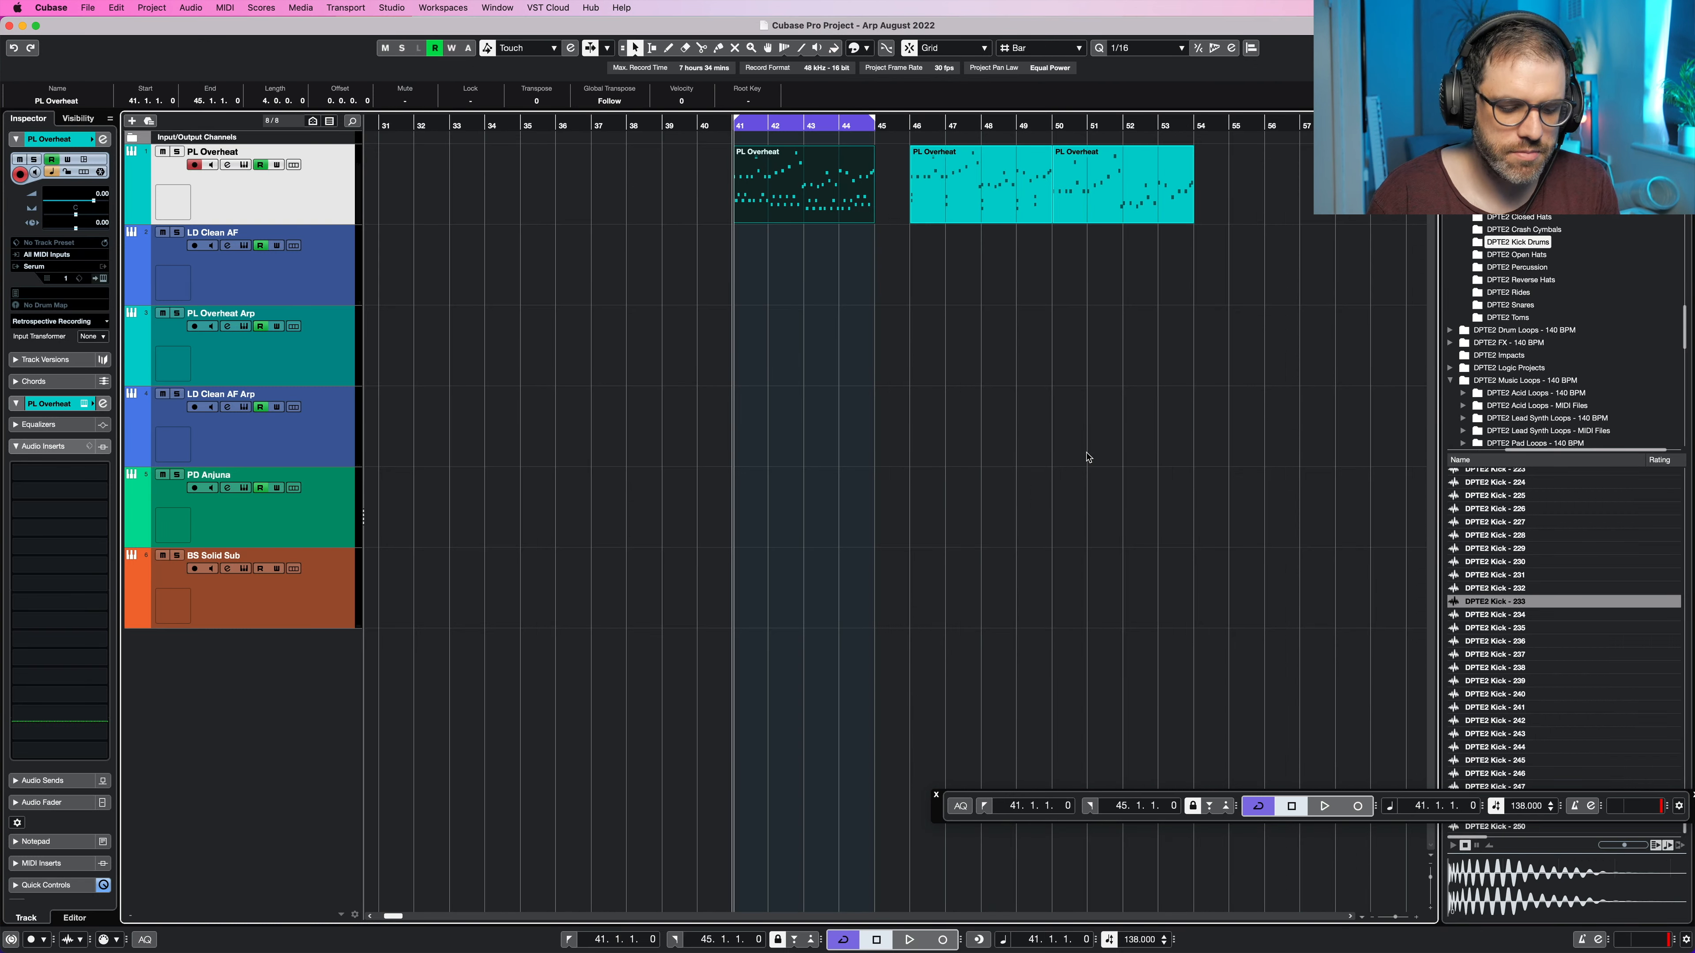
Step: Copy the four-bar part at bar 41 from PL Overheat onto the PL Overheat Arp track at the same position
key("g")
left_click_drag(925, 192, 928, 353)
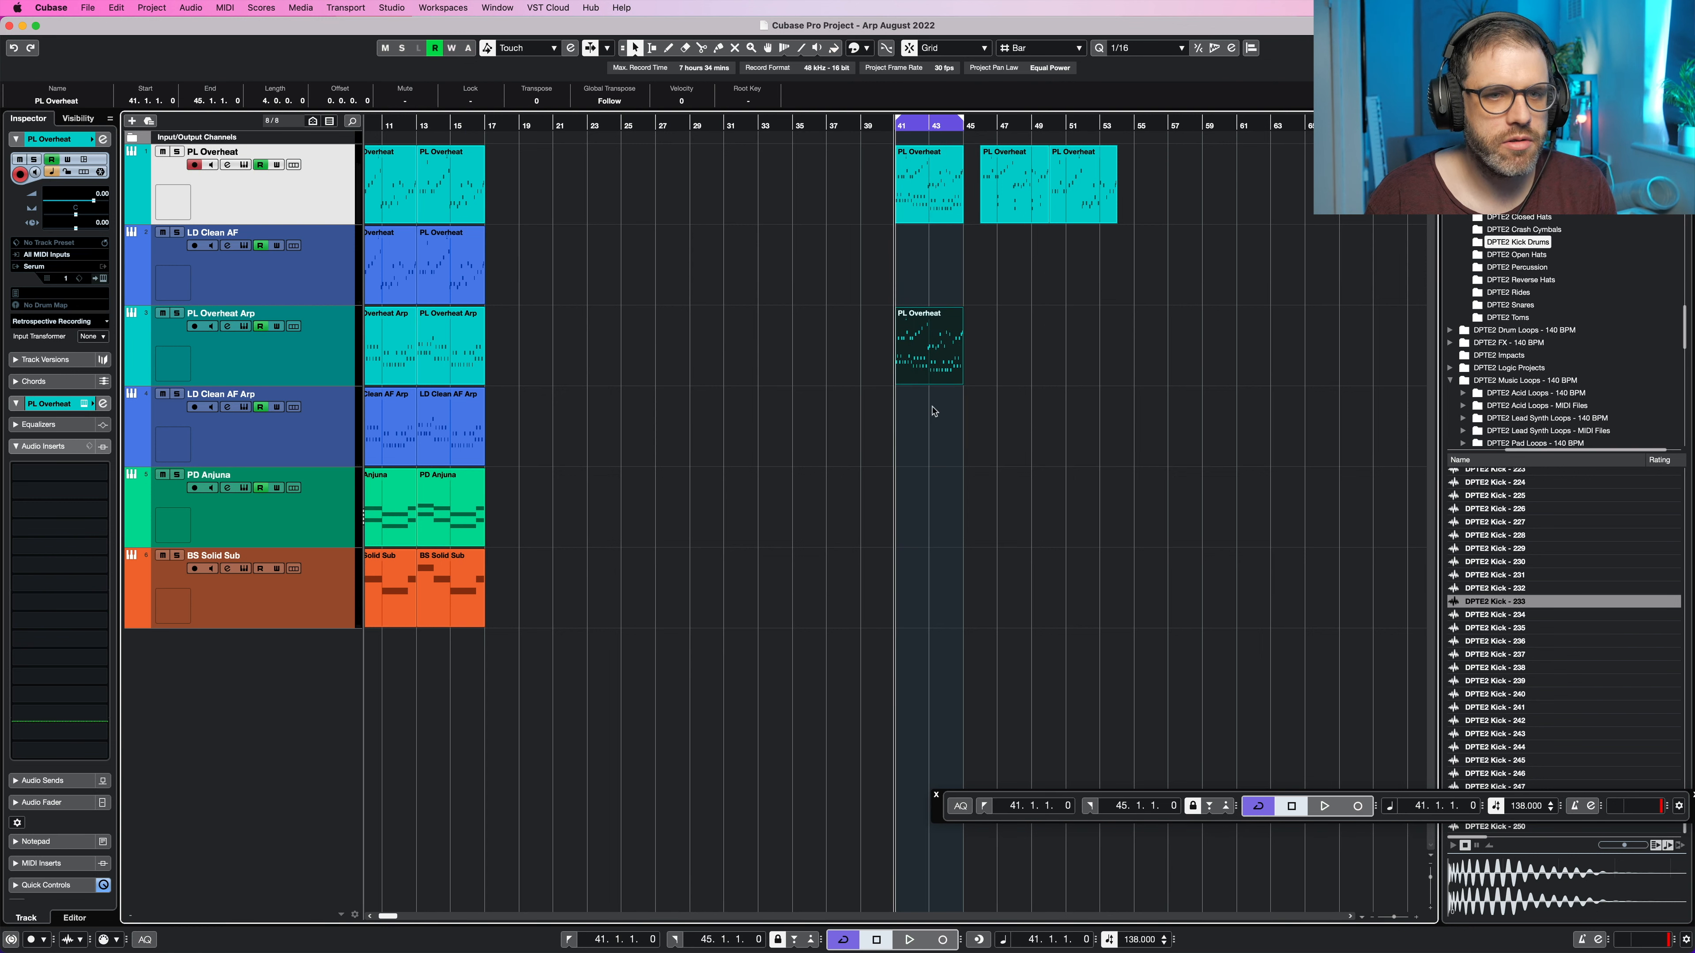
left_click(229, 358)
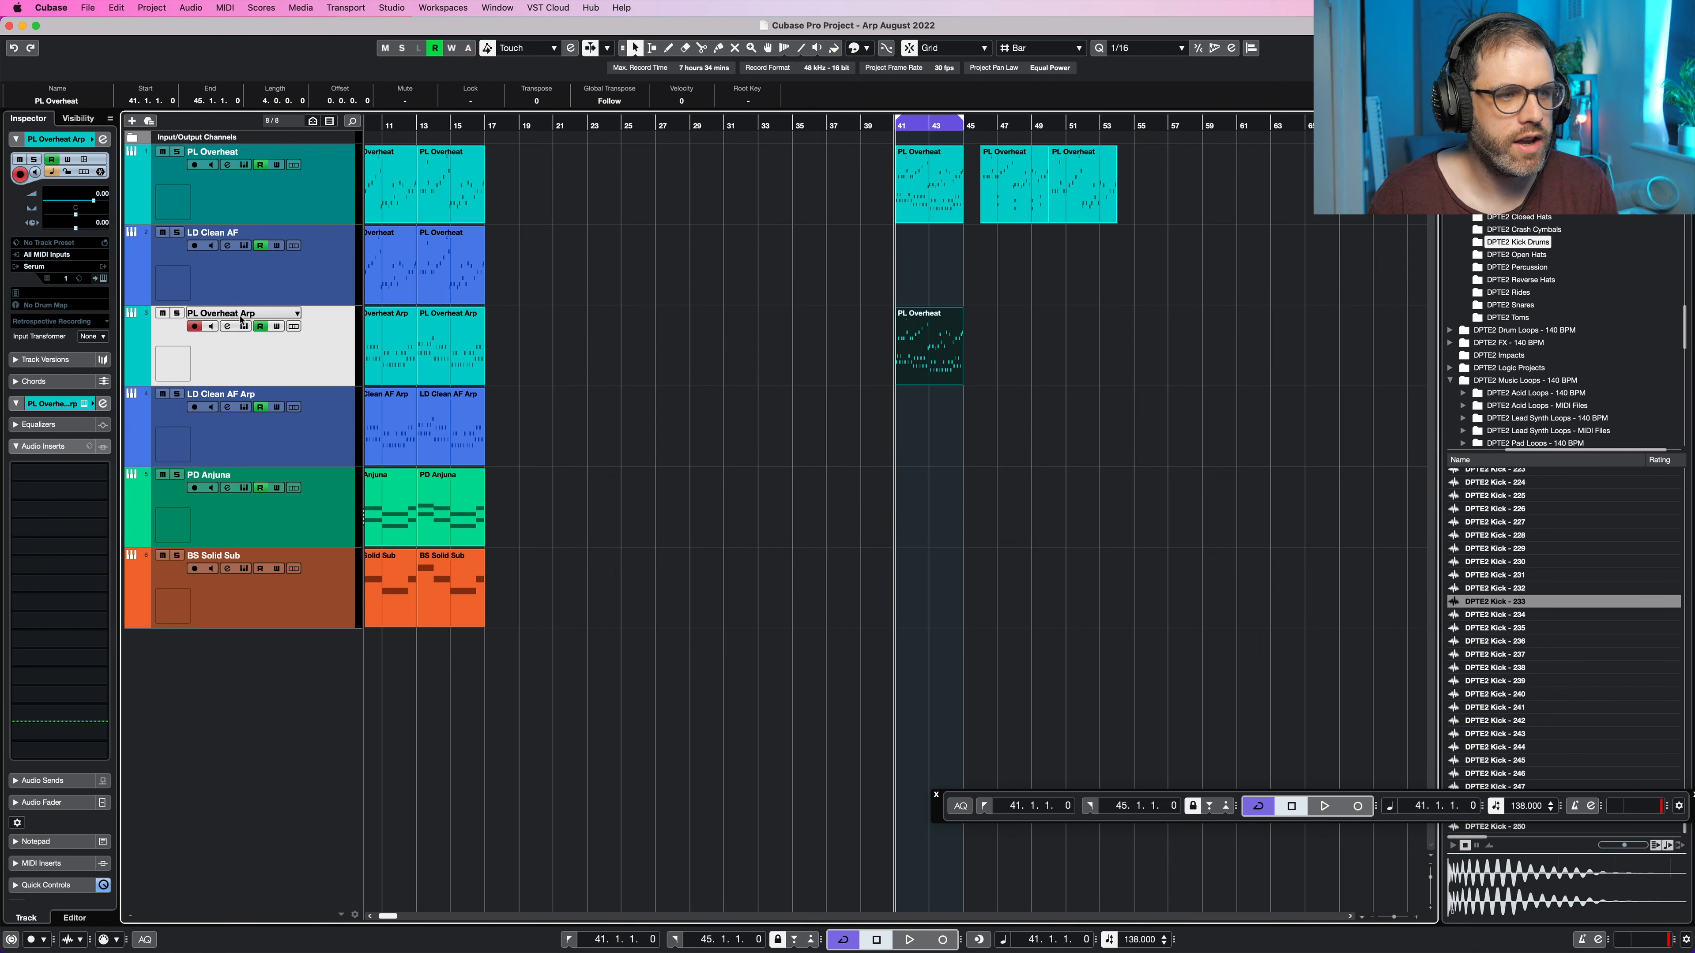
Step: Rename the PL Overheat track as PL Overheat Meldy
left_click(209, 153)
double_click(209, 152)
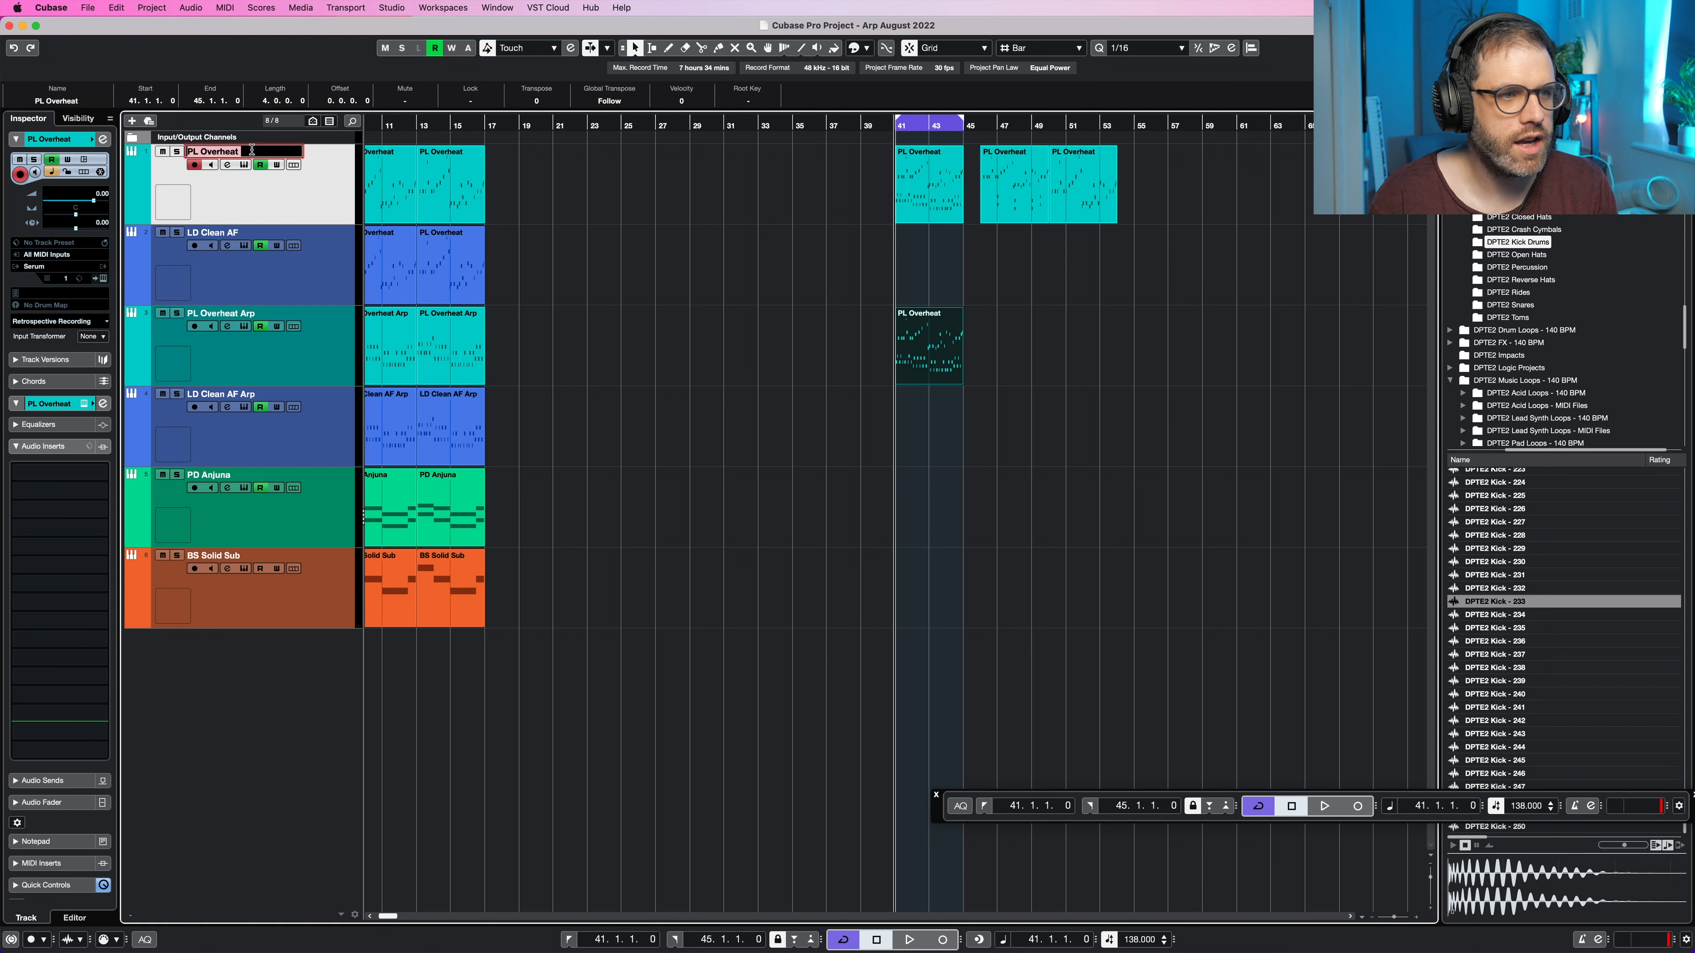
type("Meldy")
key("Return")
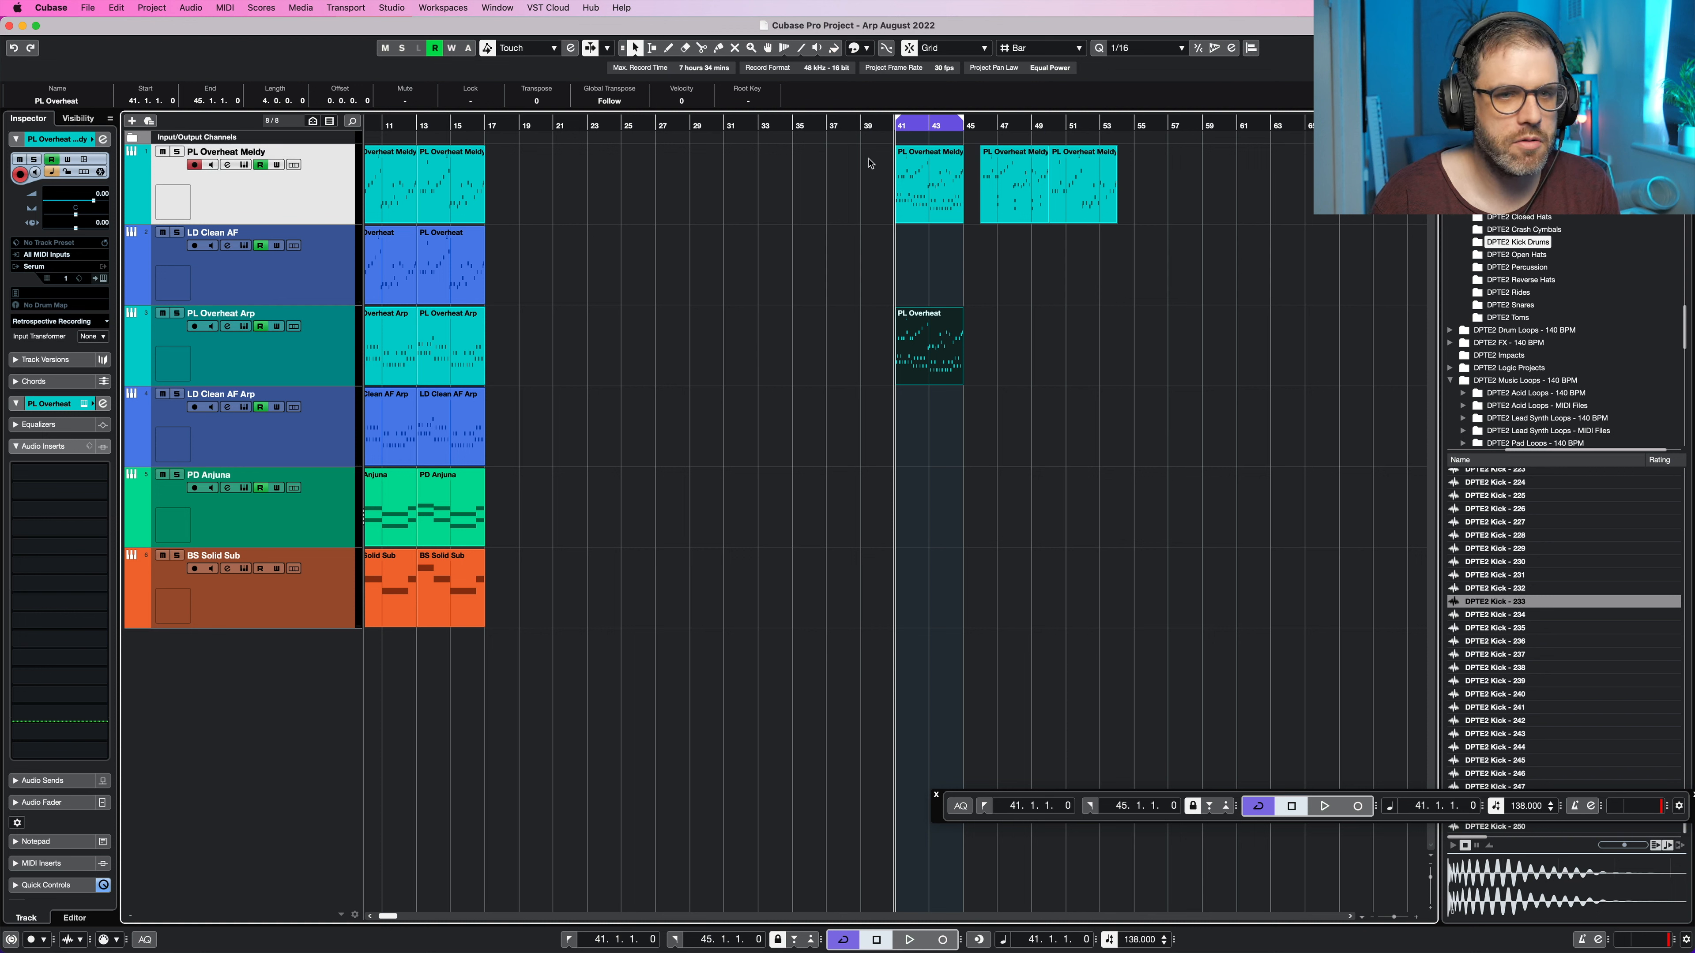
Step: Delete all the low chord notes from C3 downward in the PL Overheat Meldy part at bar 41, leaving only the melody
left_click(922, 181)
double_click(921, 181)
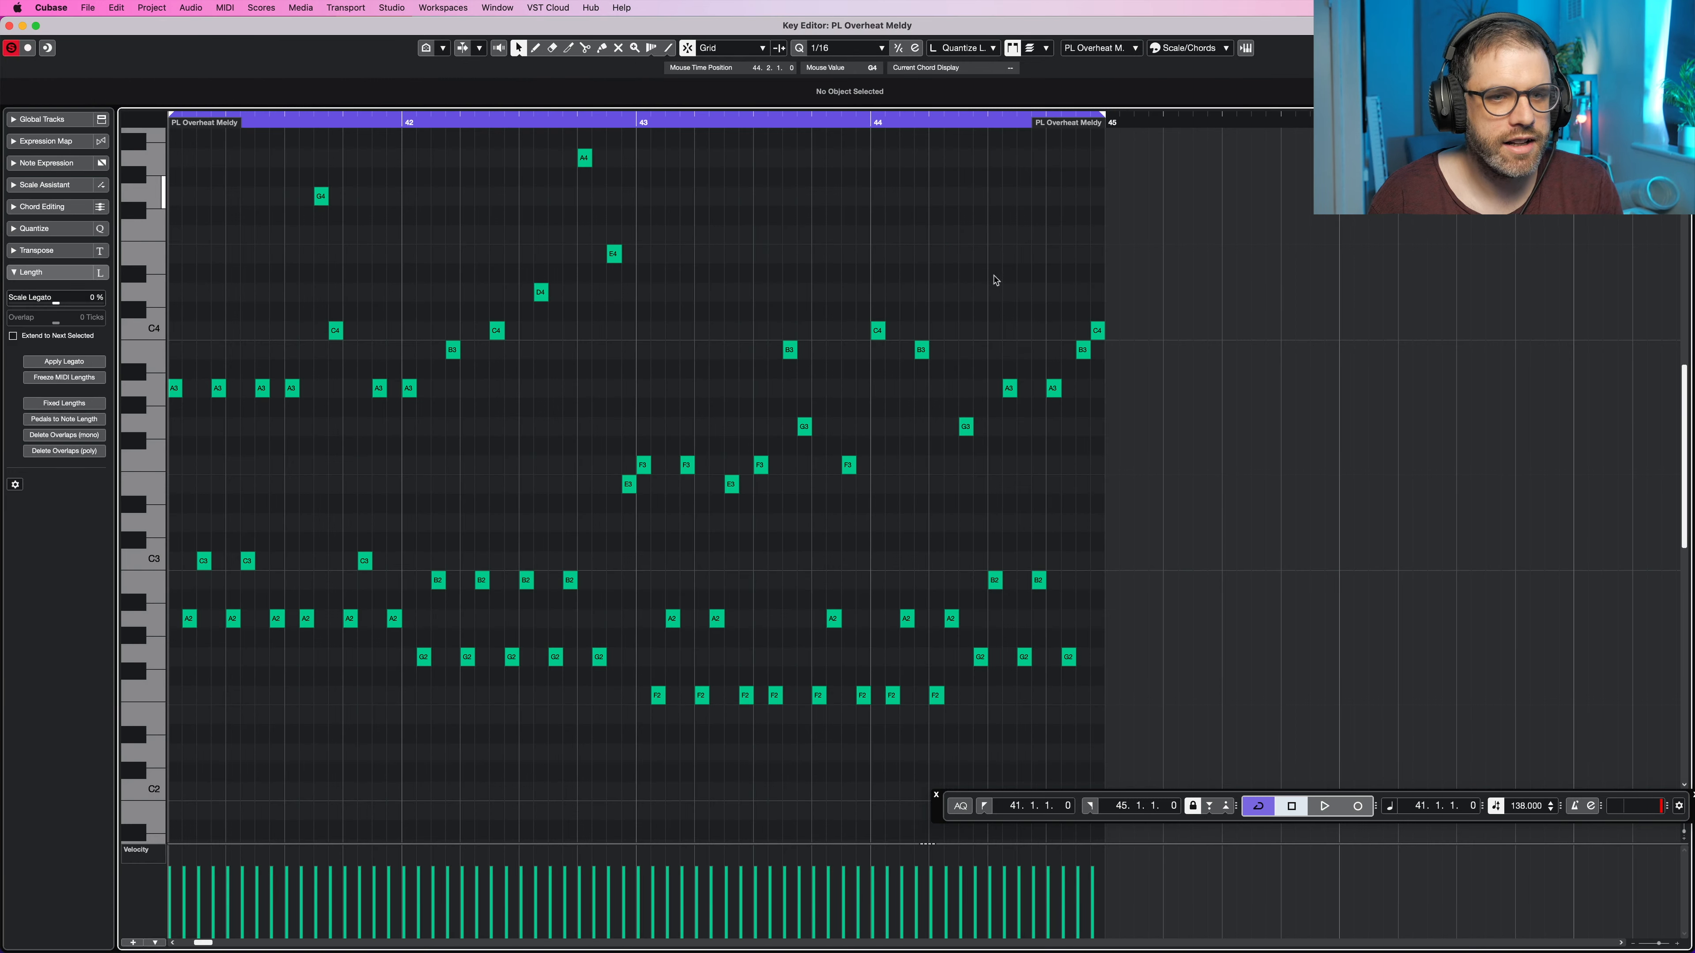
left_click_drag(1185, 528, 397, 738)
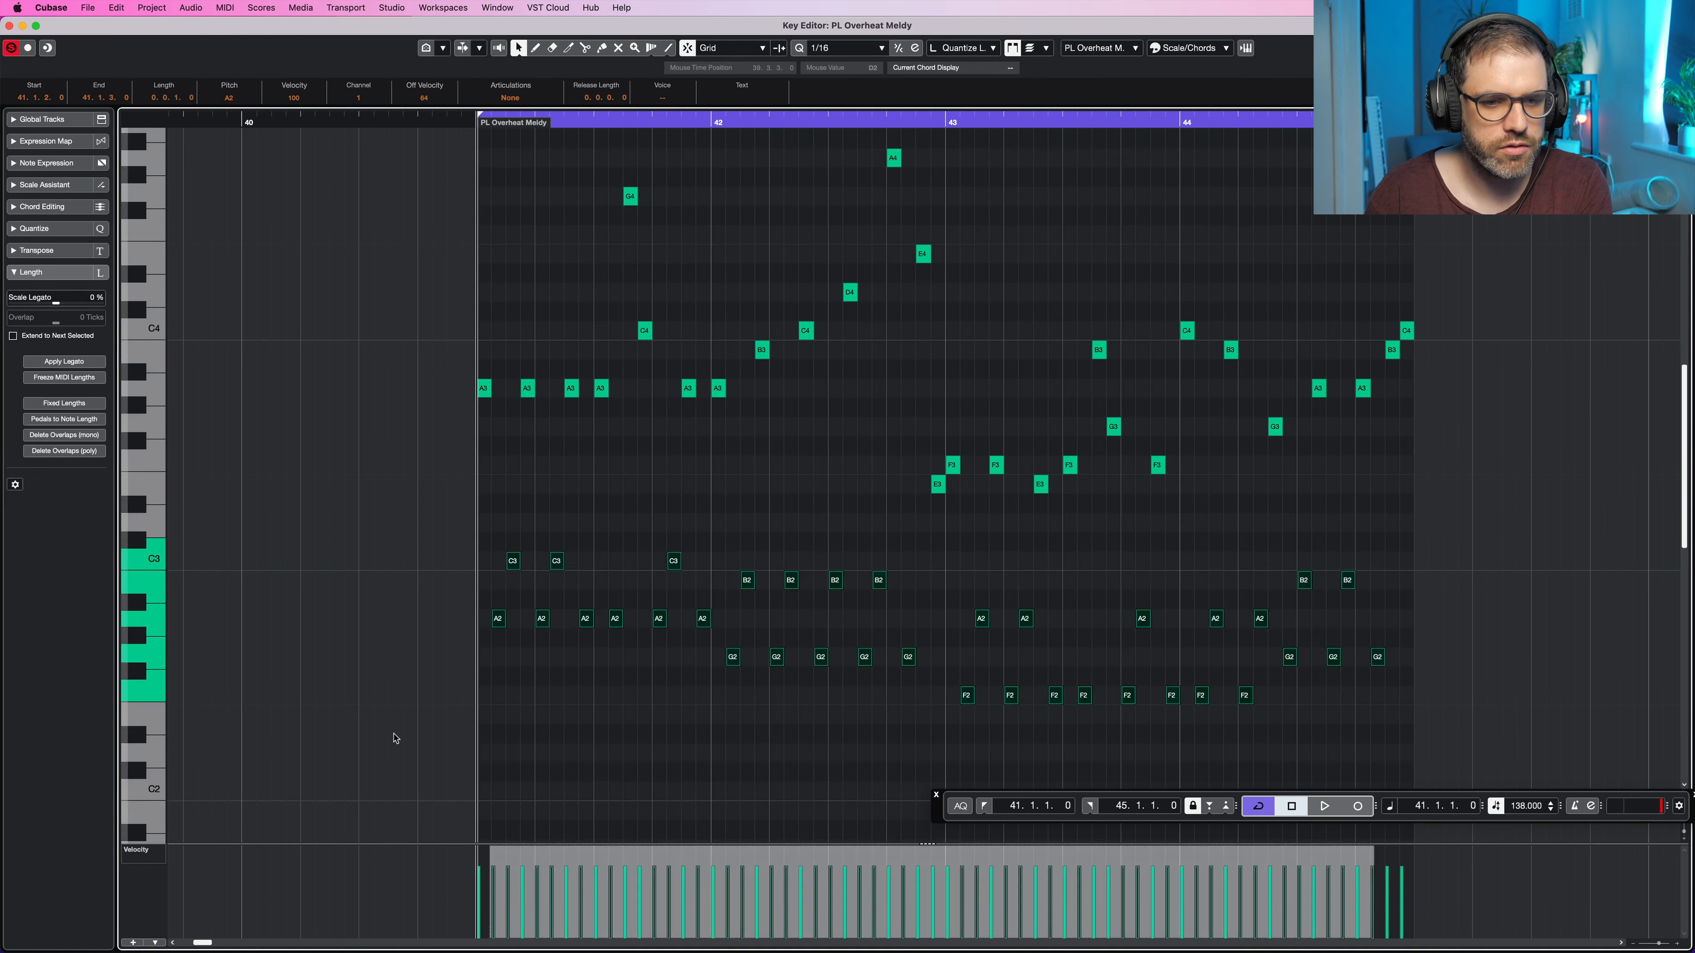
key("Delete")
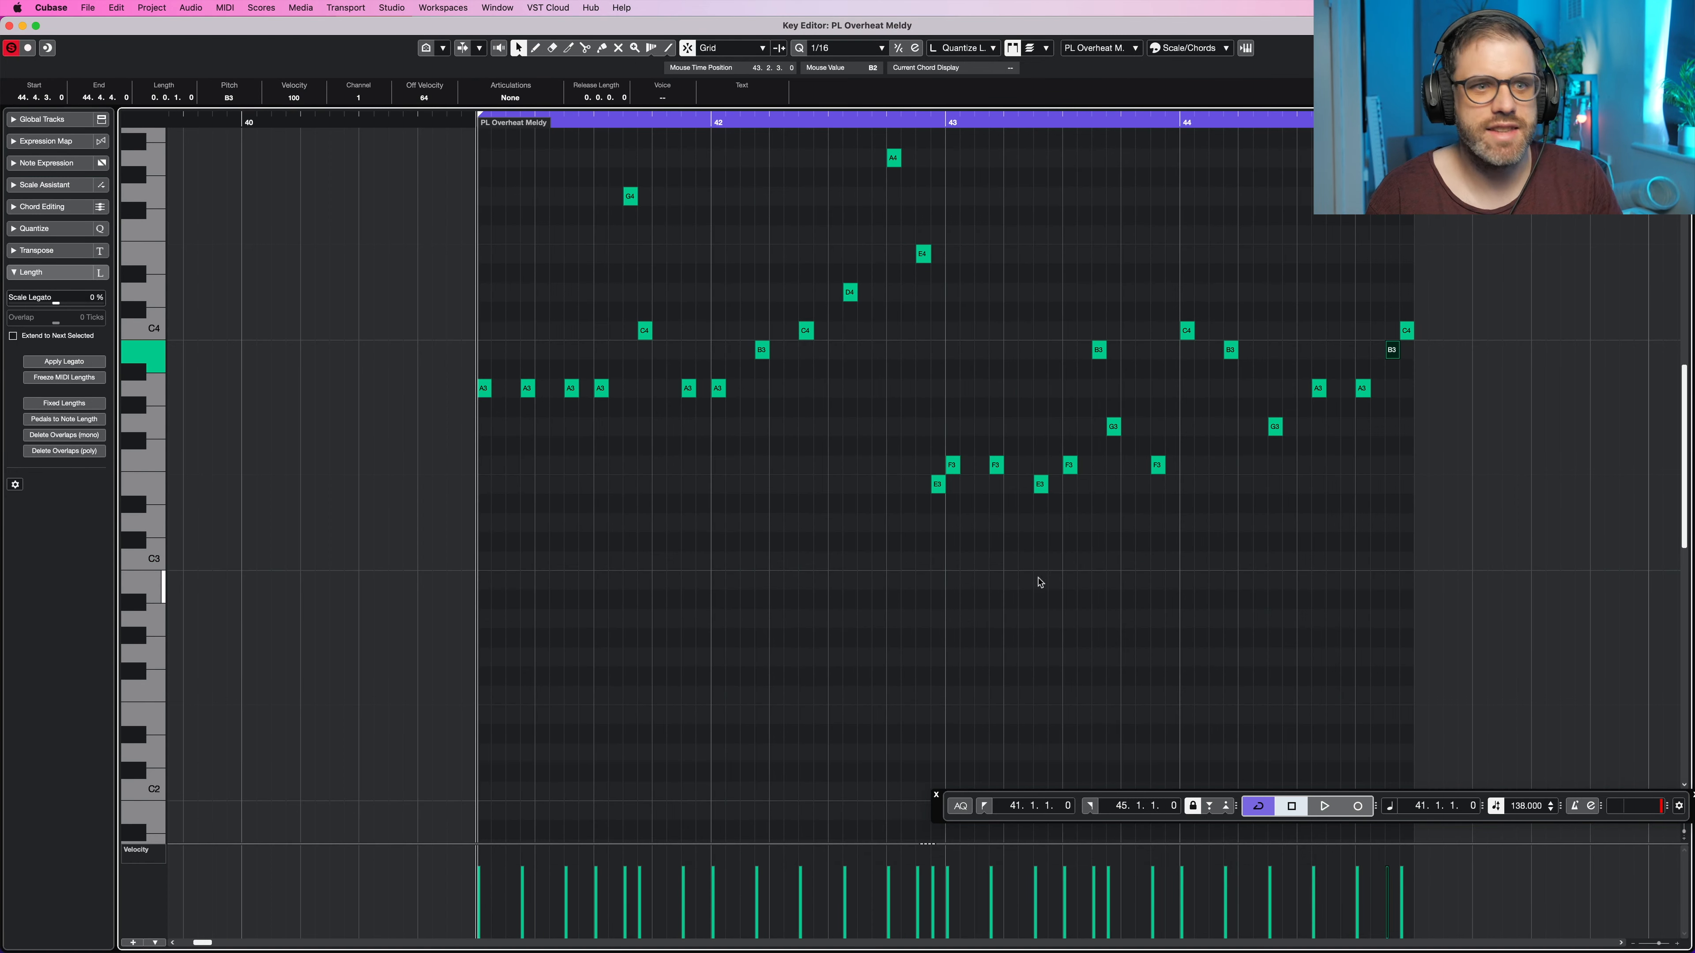
key("Escape")
Step: Delete all the upper melody notes from E3 upward in the copied part on PL Overheat Arp, leaving only the low pattern
double_click(919, 361)
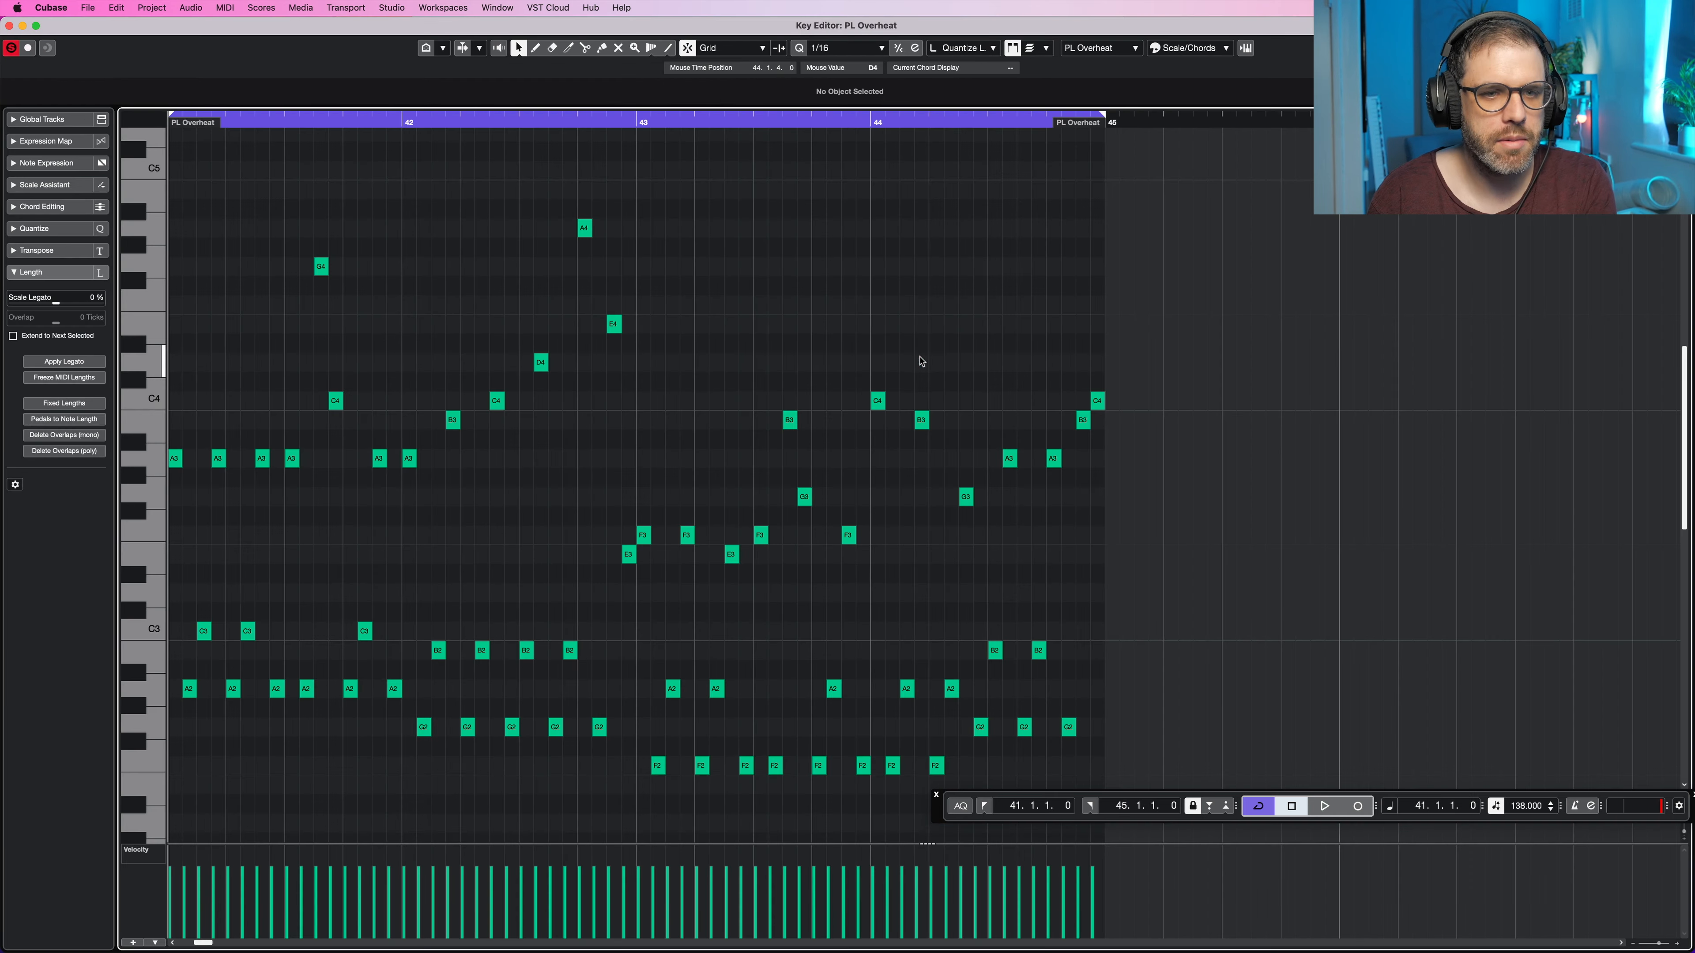
left_click_drag(1228, 190, 167, 551)
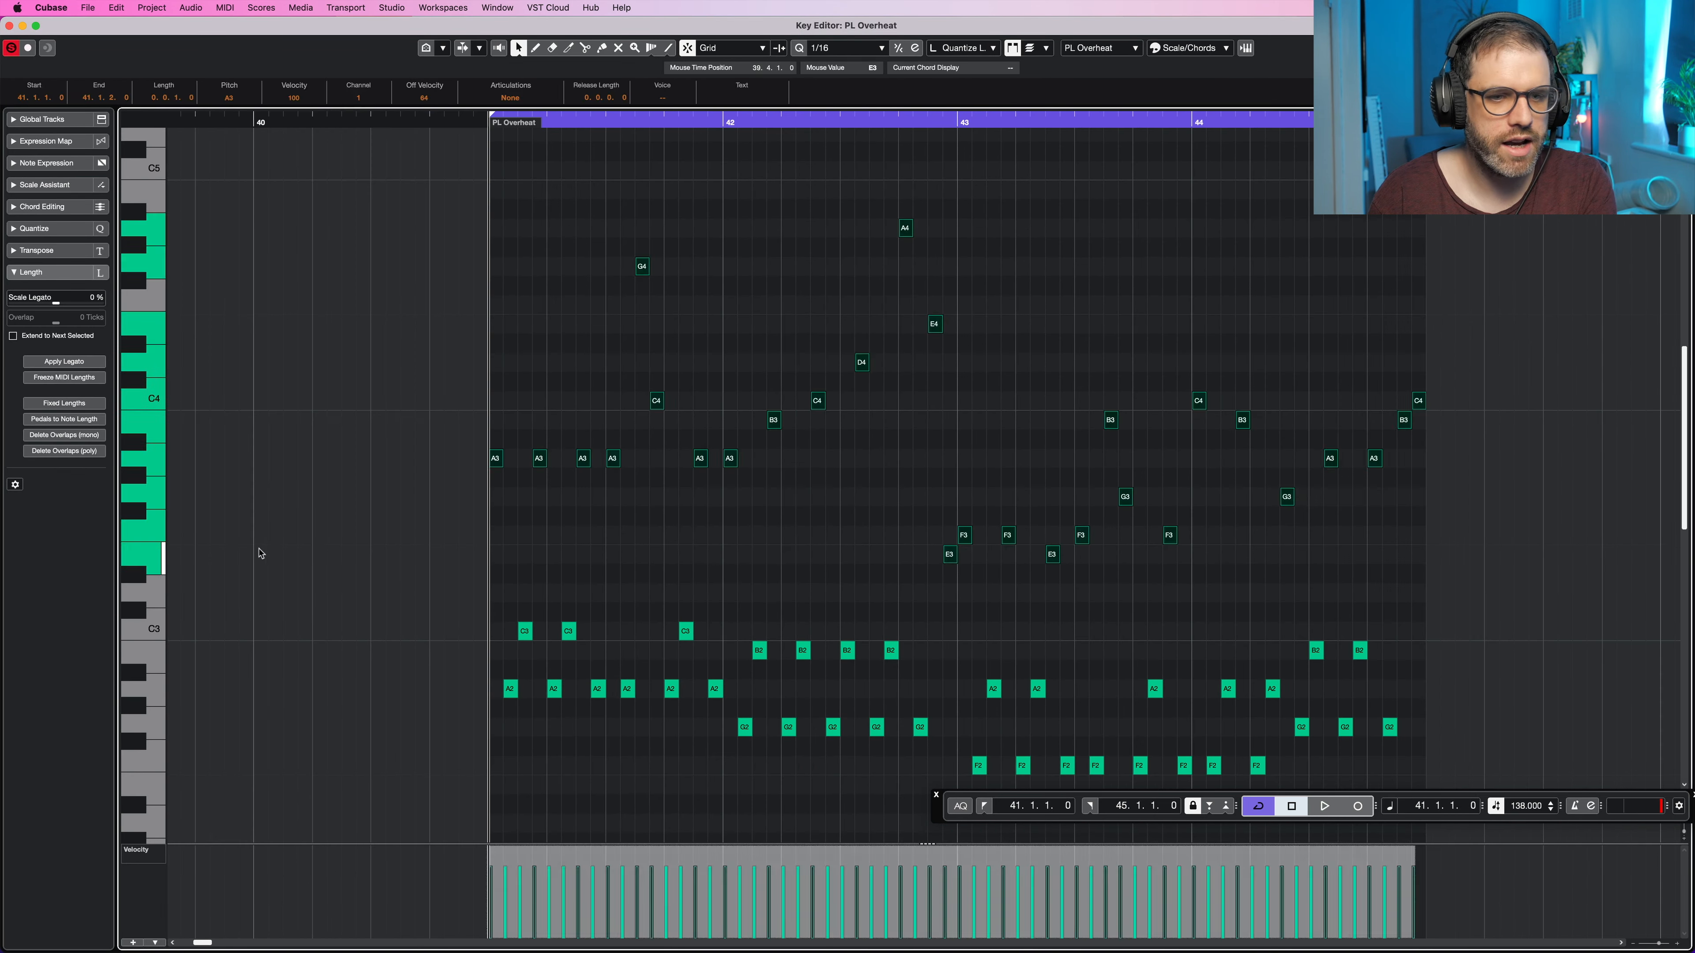
key("Delete")
key("Escape")
Step: Play back the split parts from bar 41, soloing the PL Overheat Arp and PL Overheat Meldy tracks in turn
left_click(967, 299)
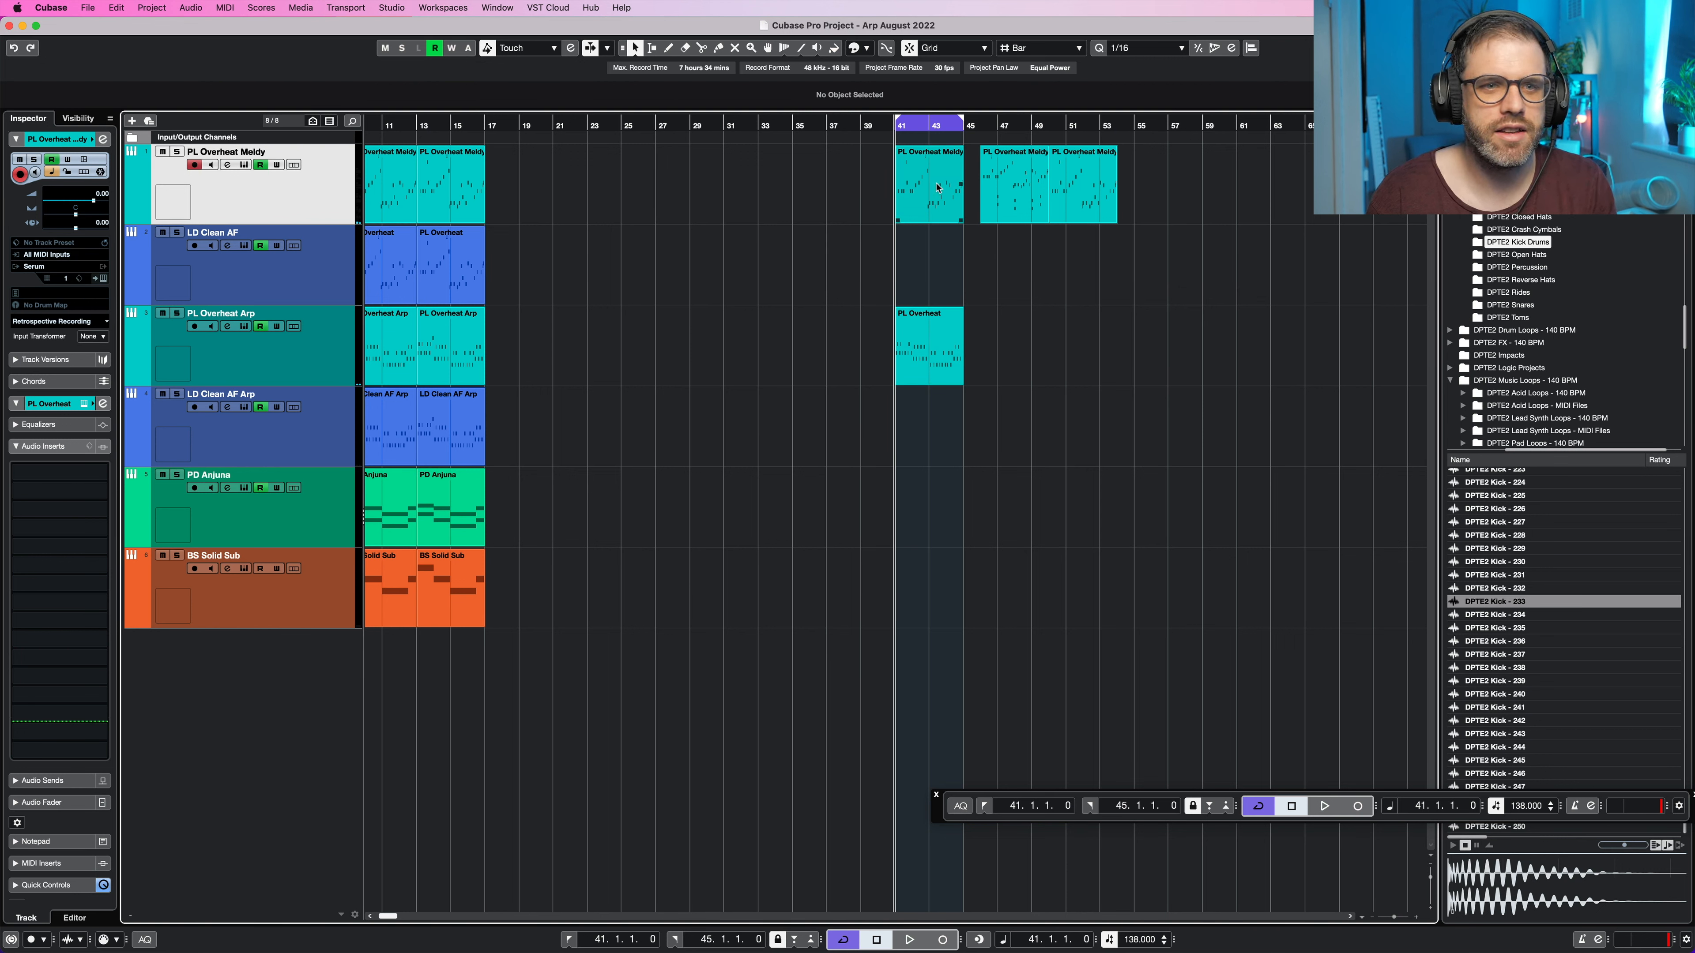
key("space")
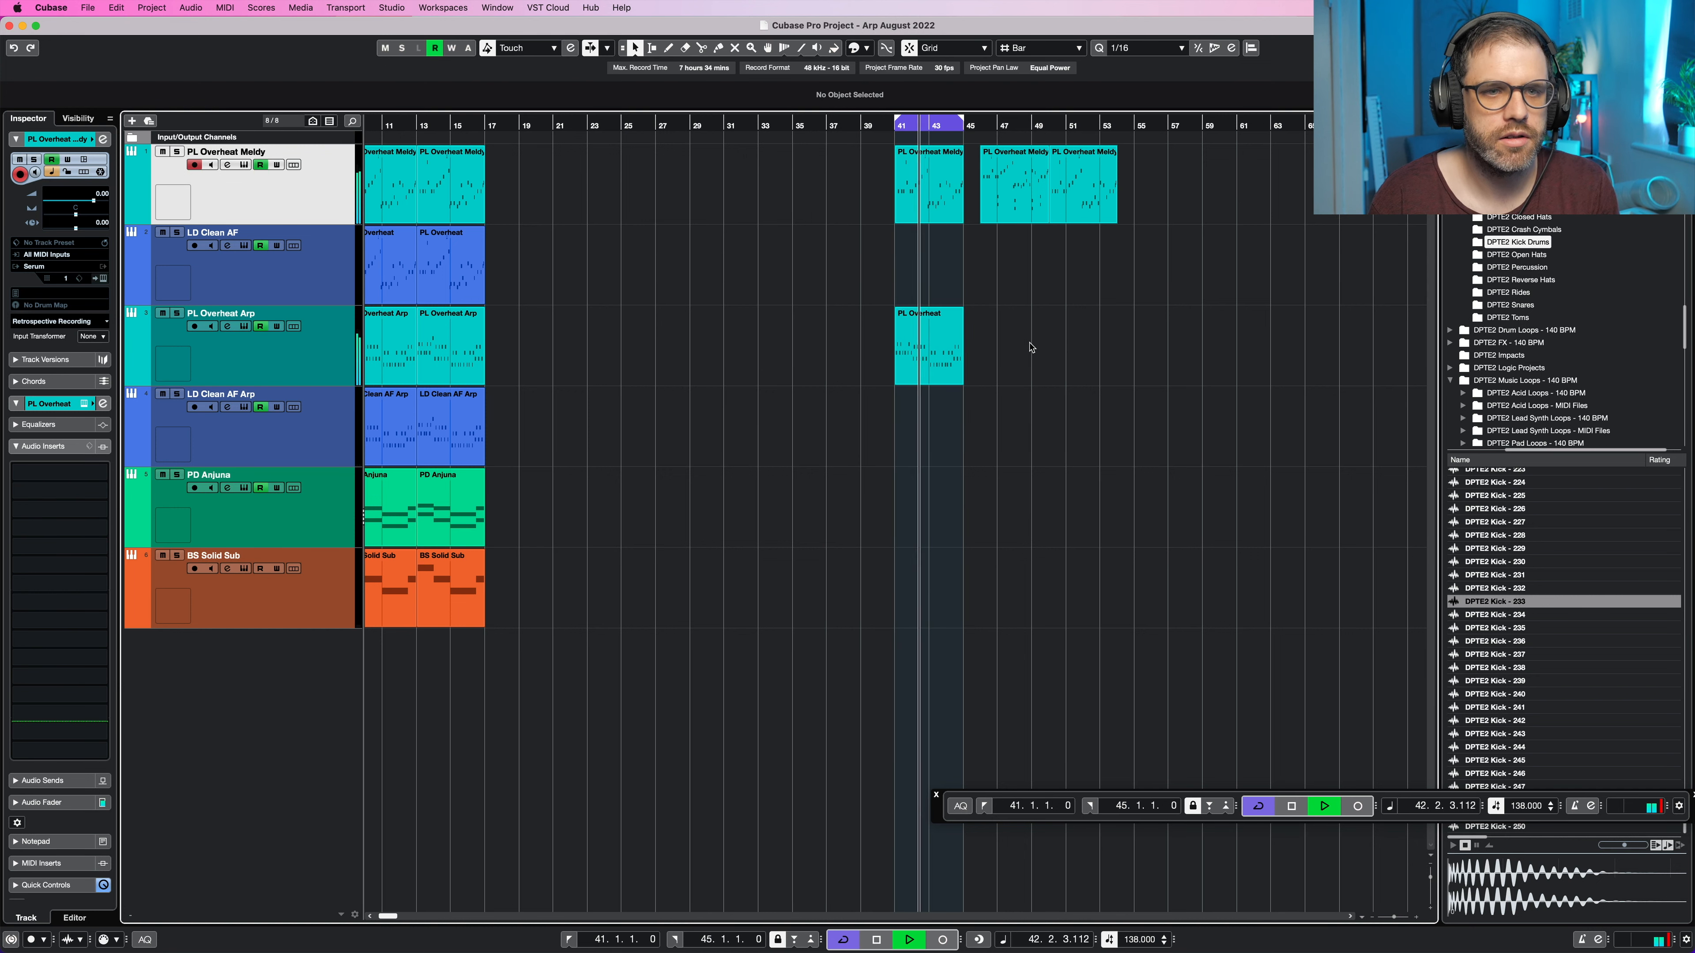
left_click(177, 313)
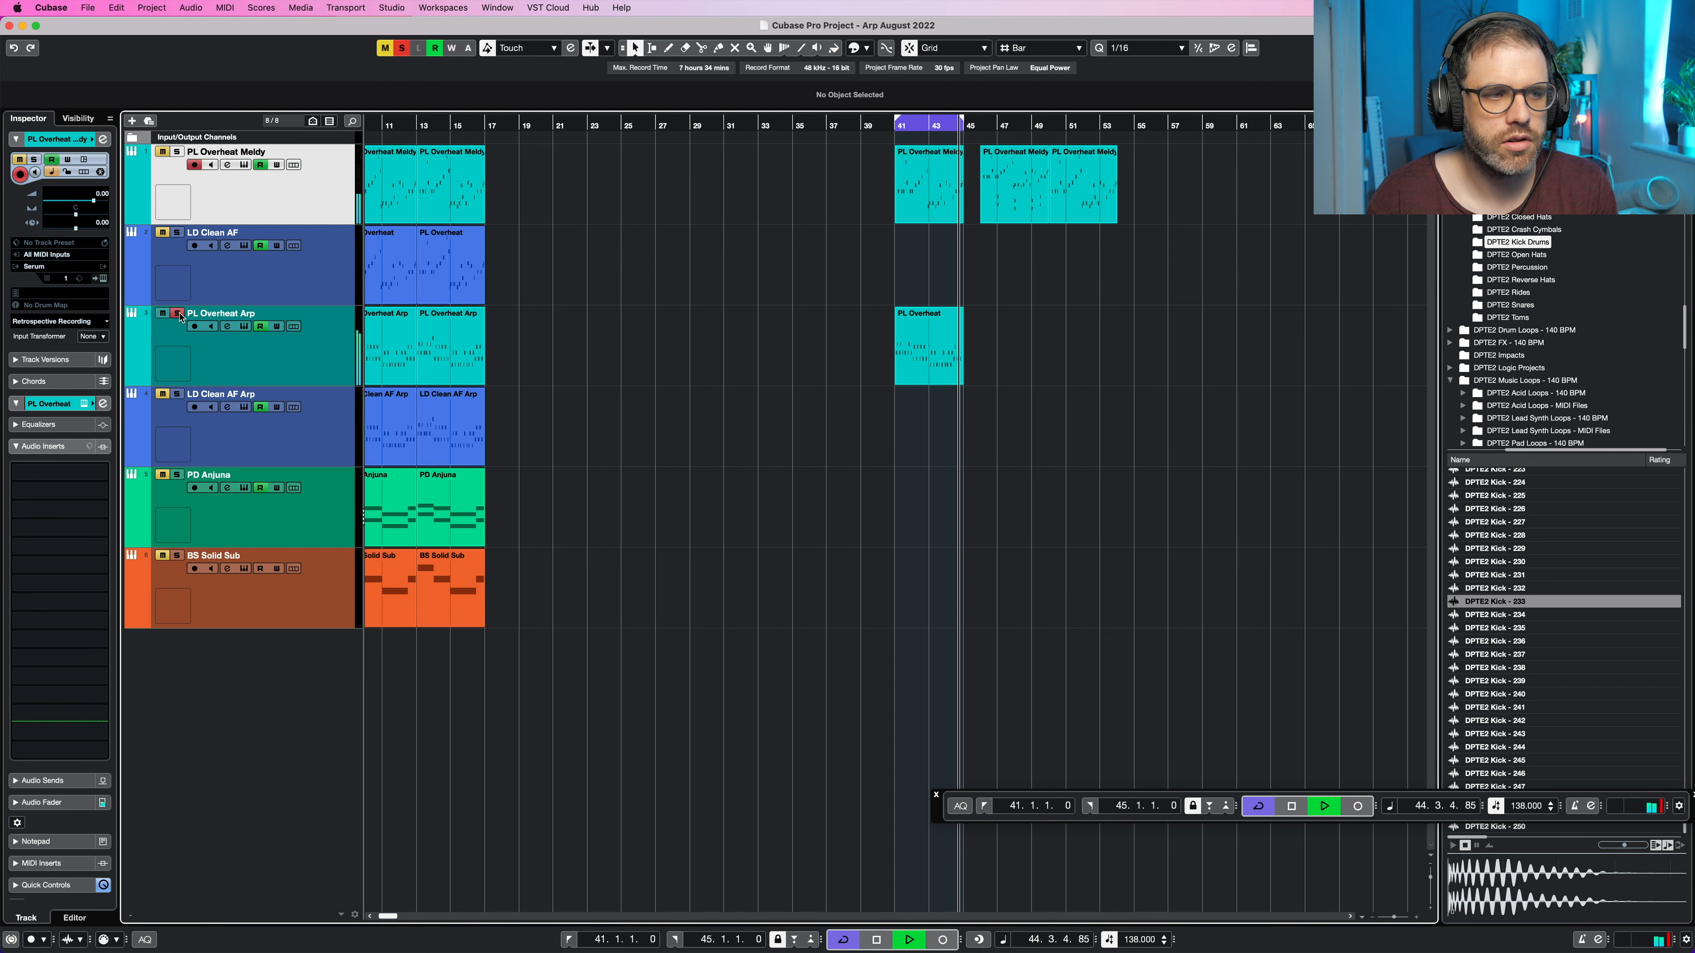
left_click(179, 313)
left_click(179, 153)
left_click(177, 152)
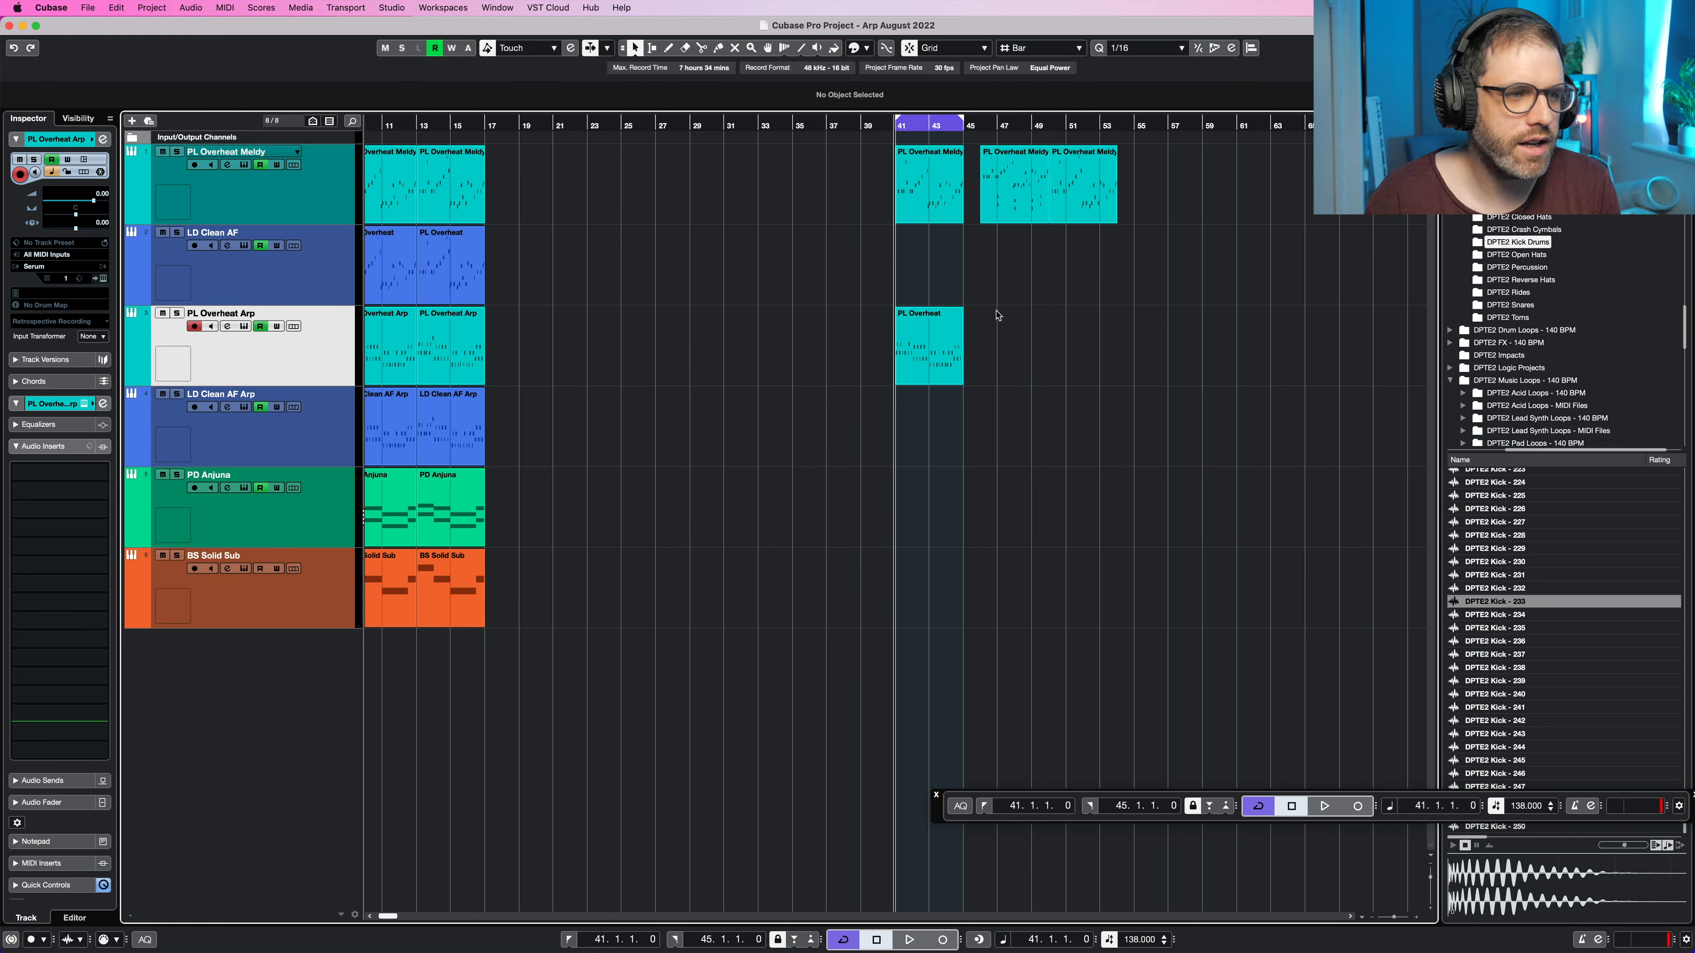
Step: Copy the melody part at bar 41 to the LD Clean AF track and the low arp part to LD Clean AF Arp
left_click_drag(936, 195, 938, 262)
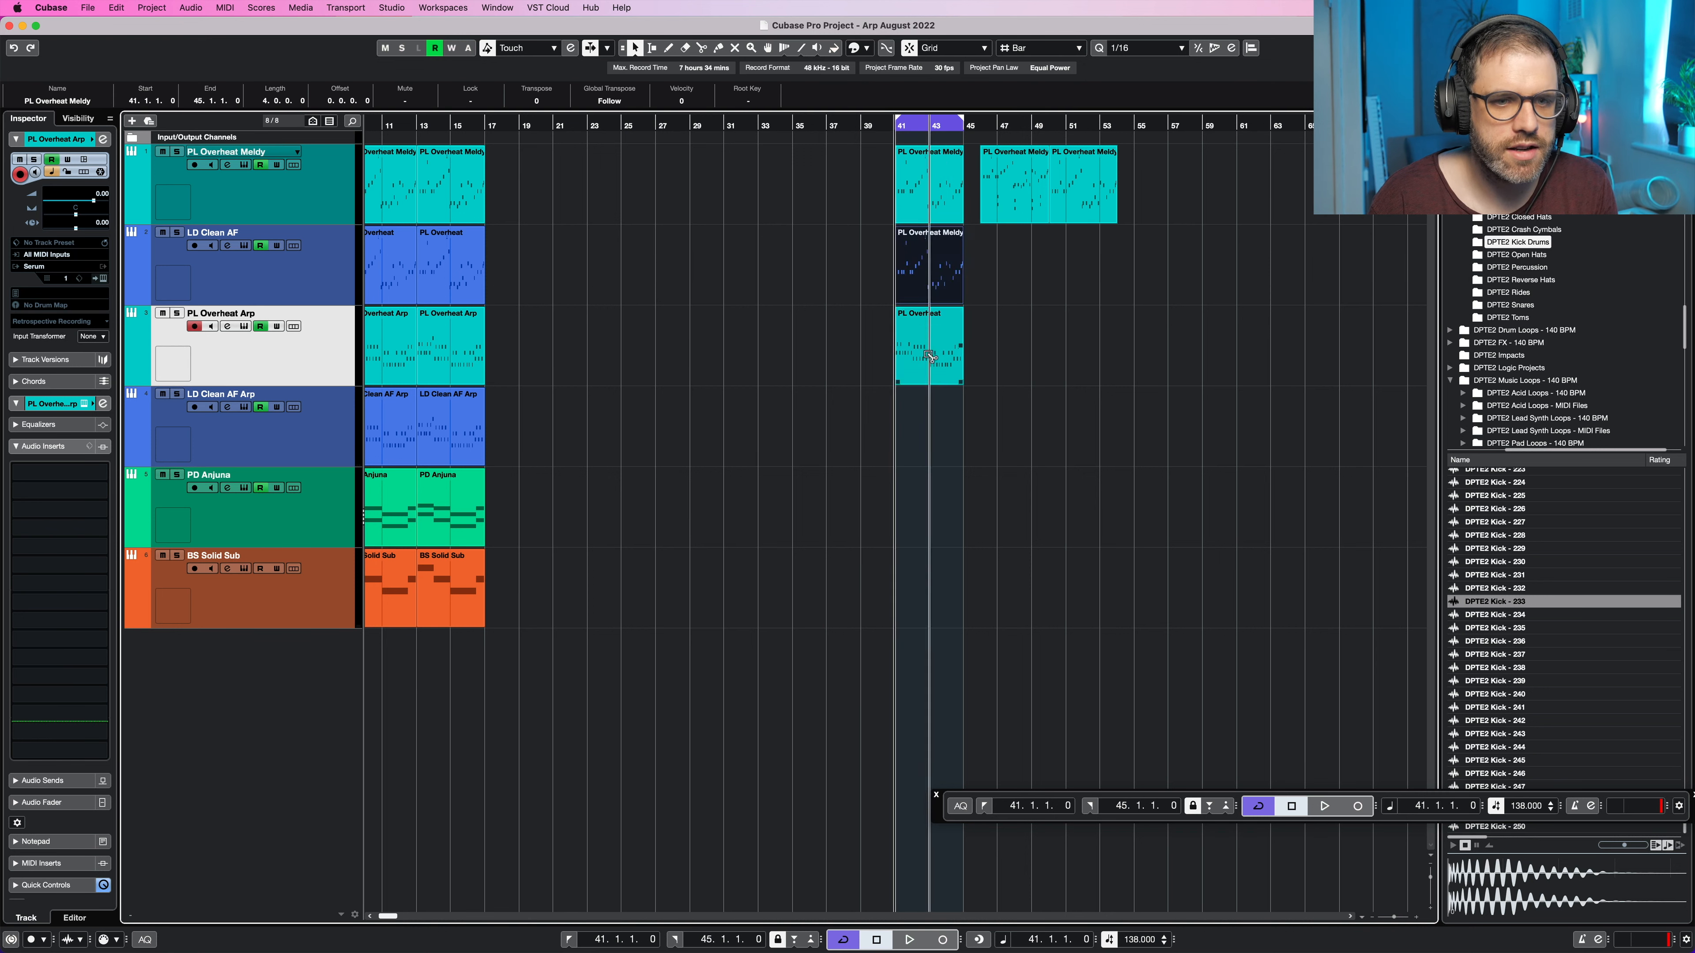
left_click_drag(928, 341, 927, 409)
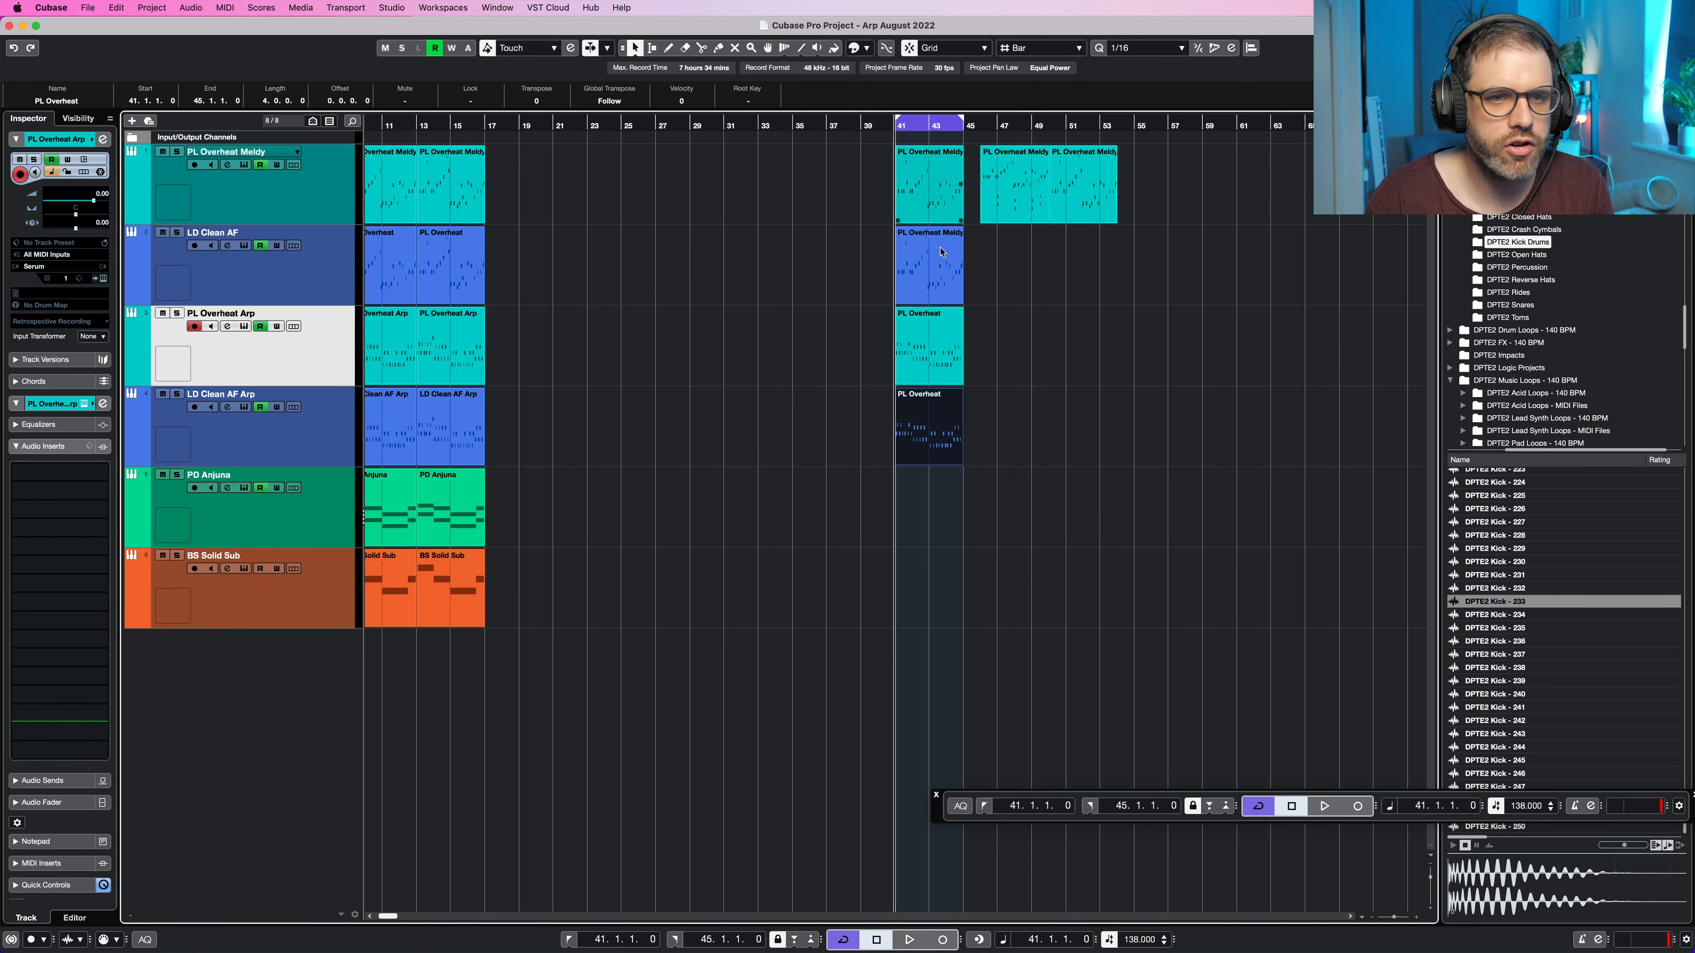
Step: Play back the LD Clean AF part in solo, and play all four layered parts together
left_click(317, 258)
left_click(178, 233)
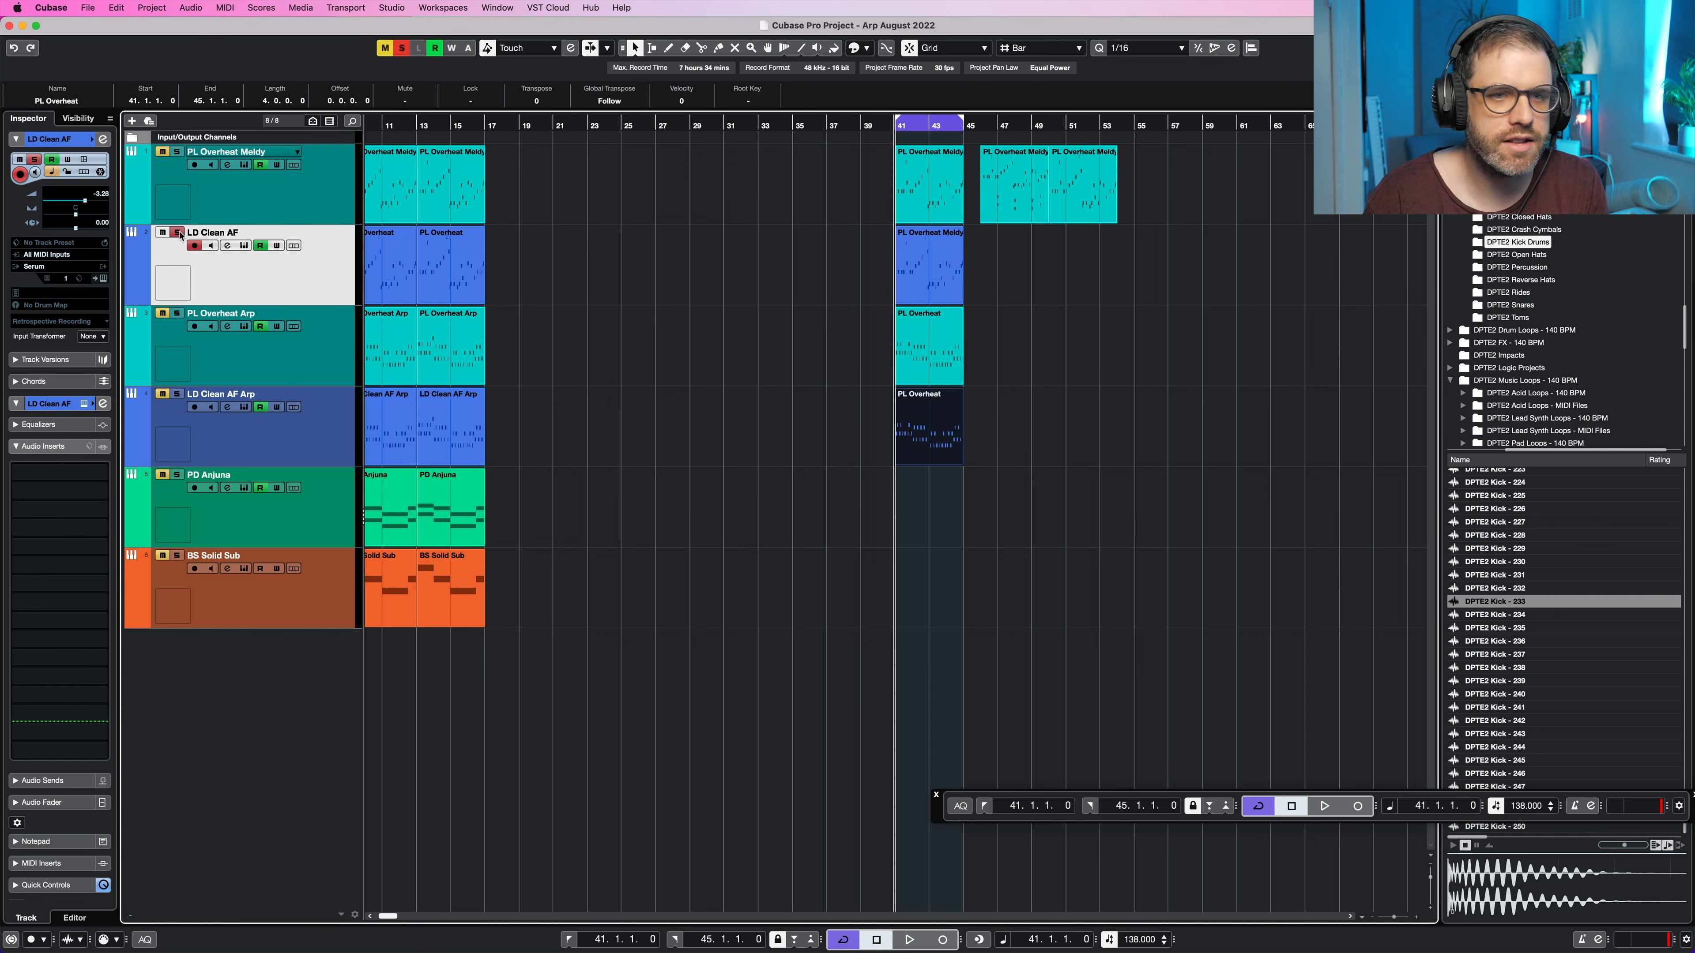
key("space")
left_click(177, 233)
key("space")
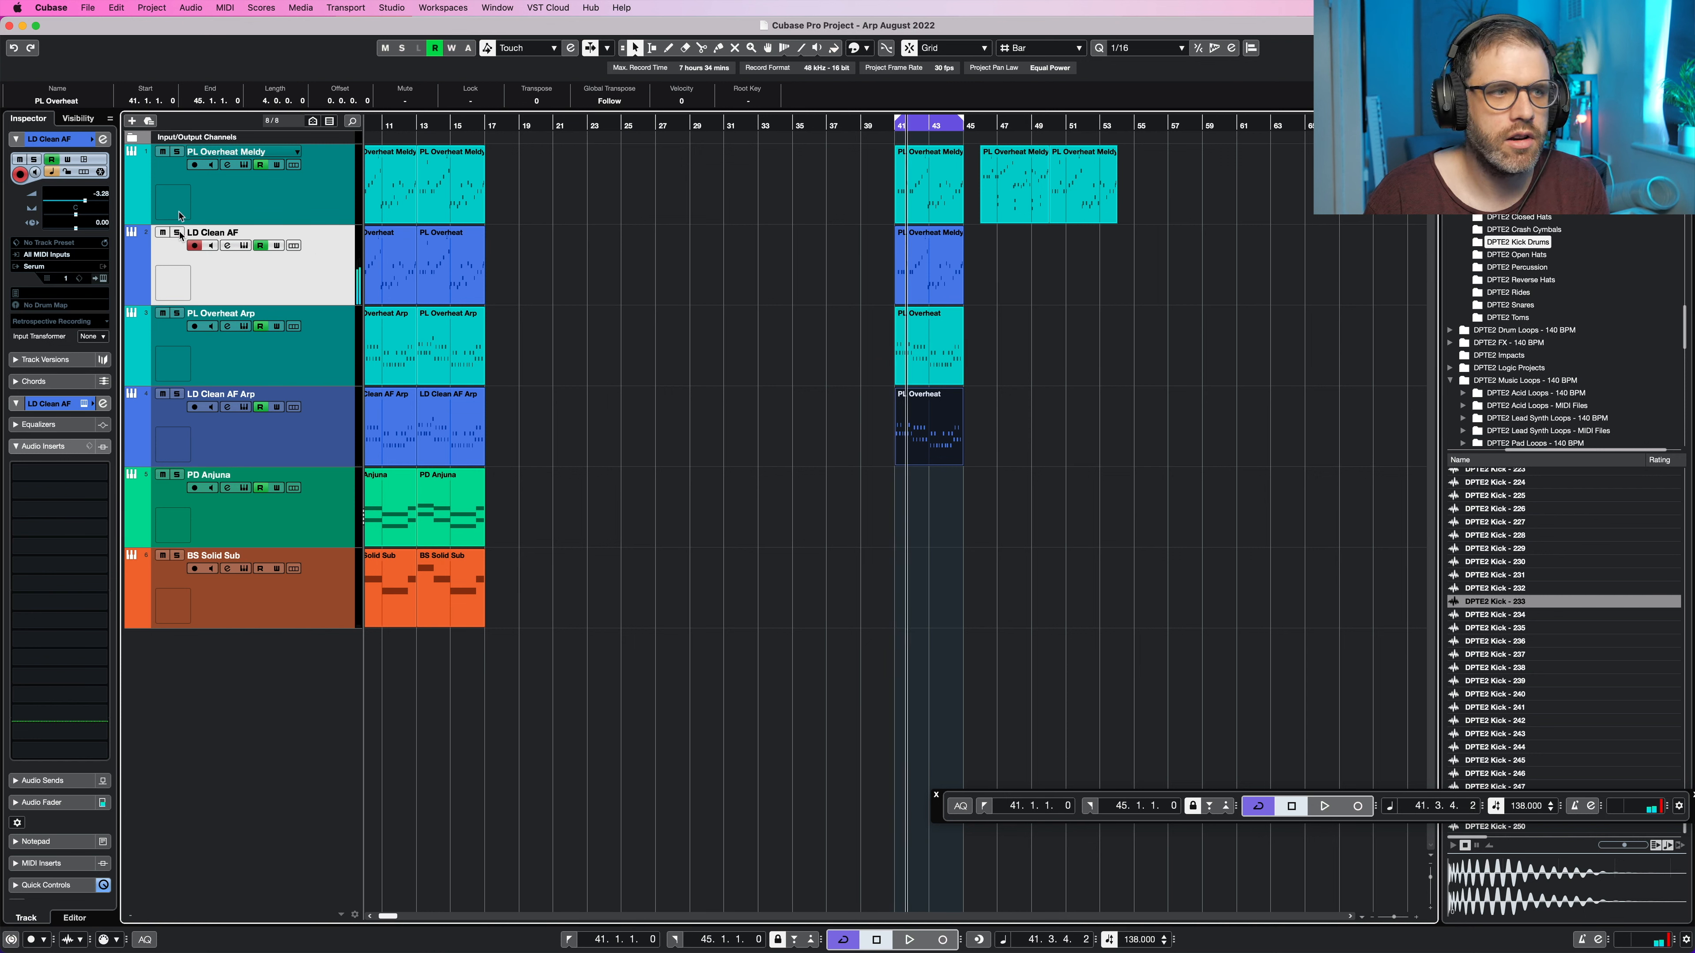
key("space")
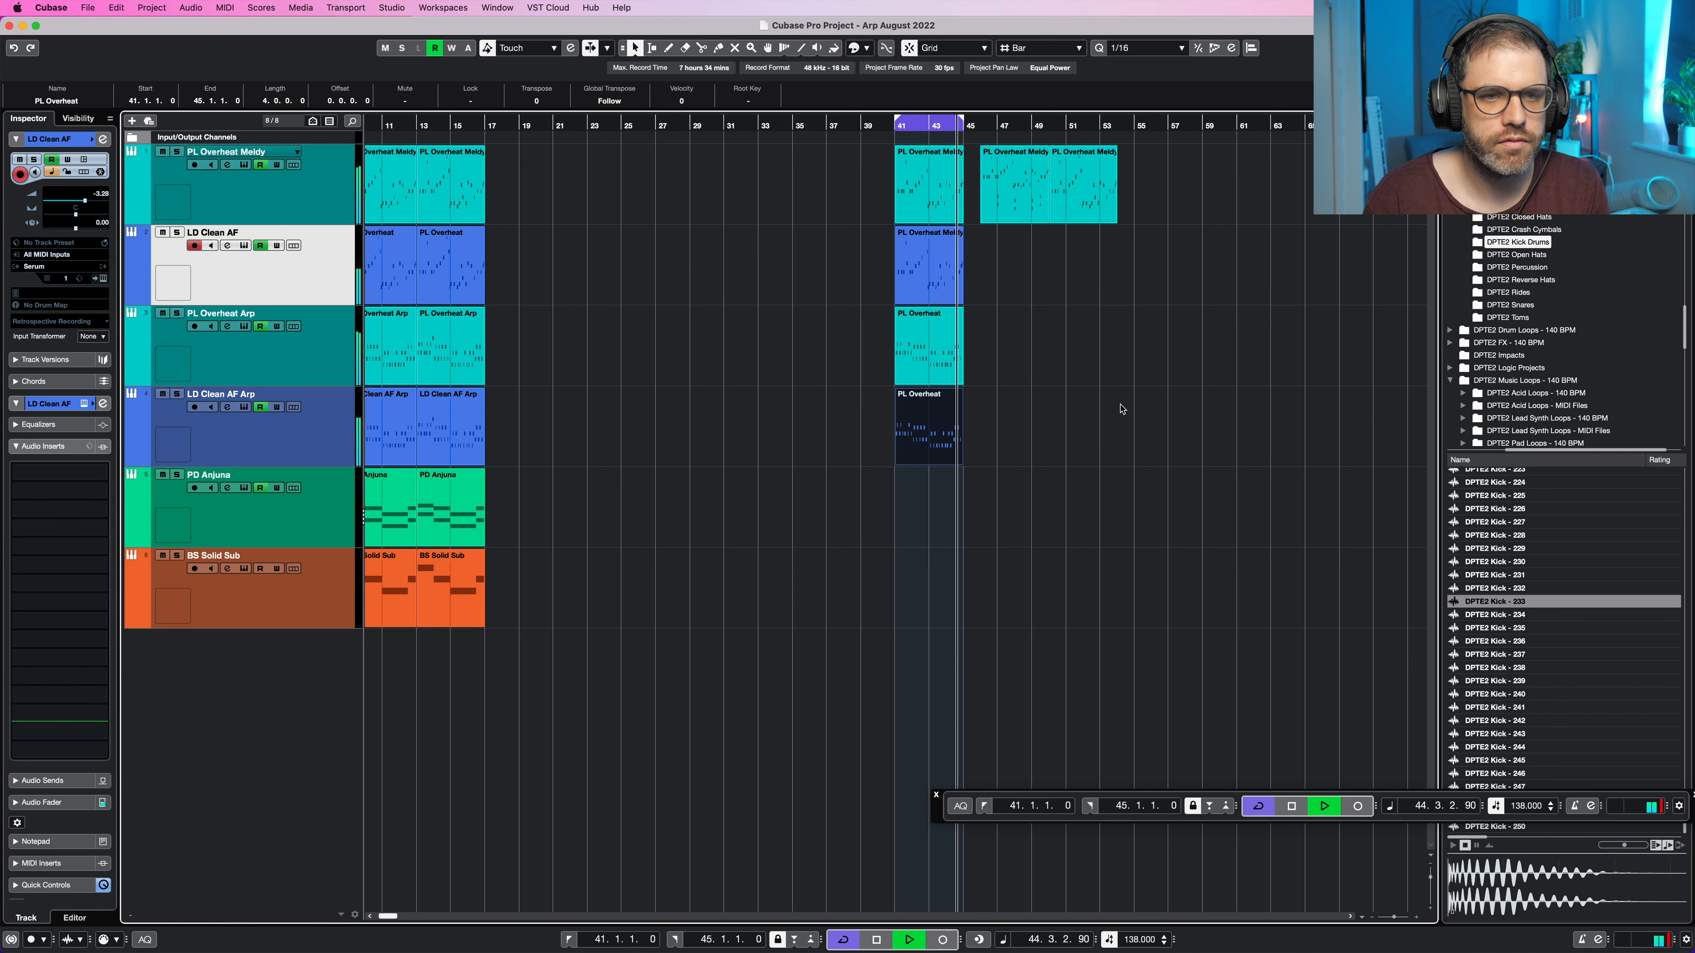
key("space")
left_click(978, 244)
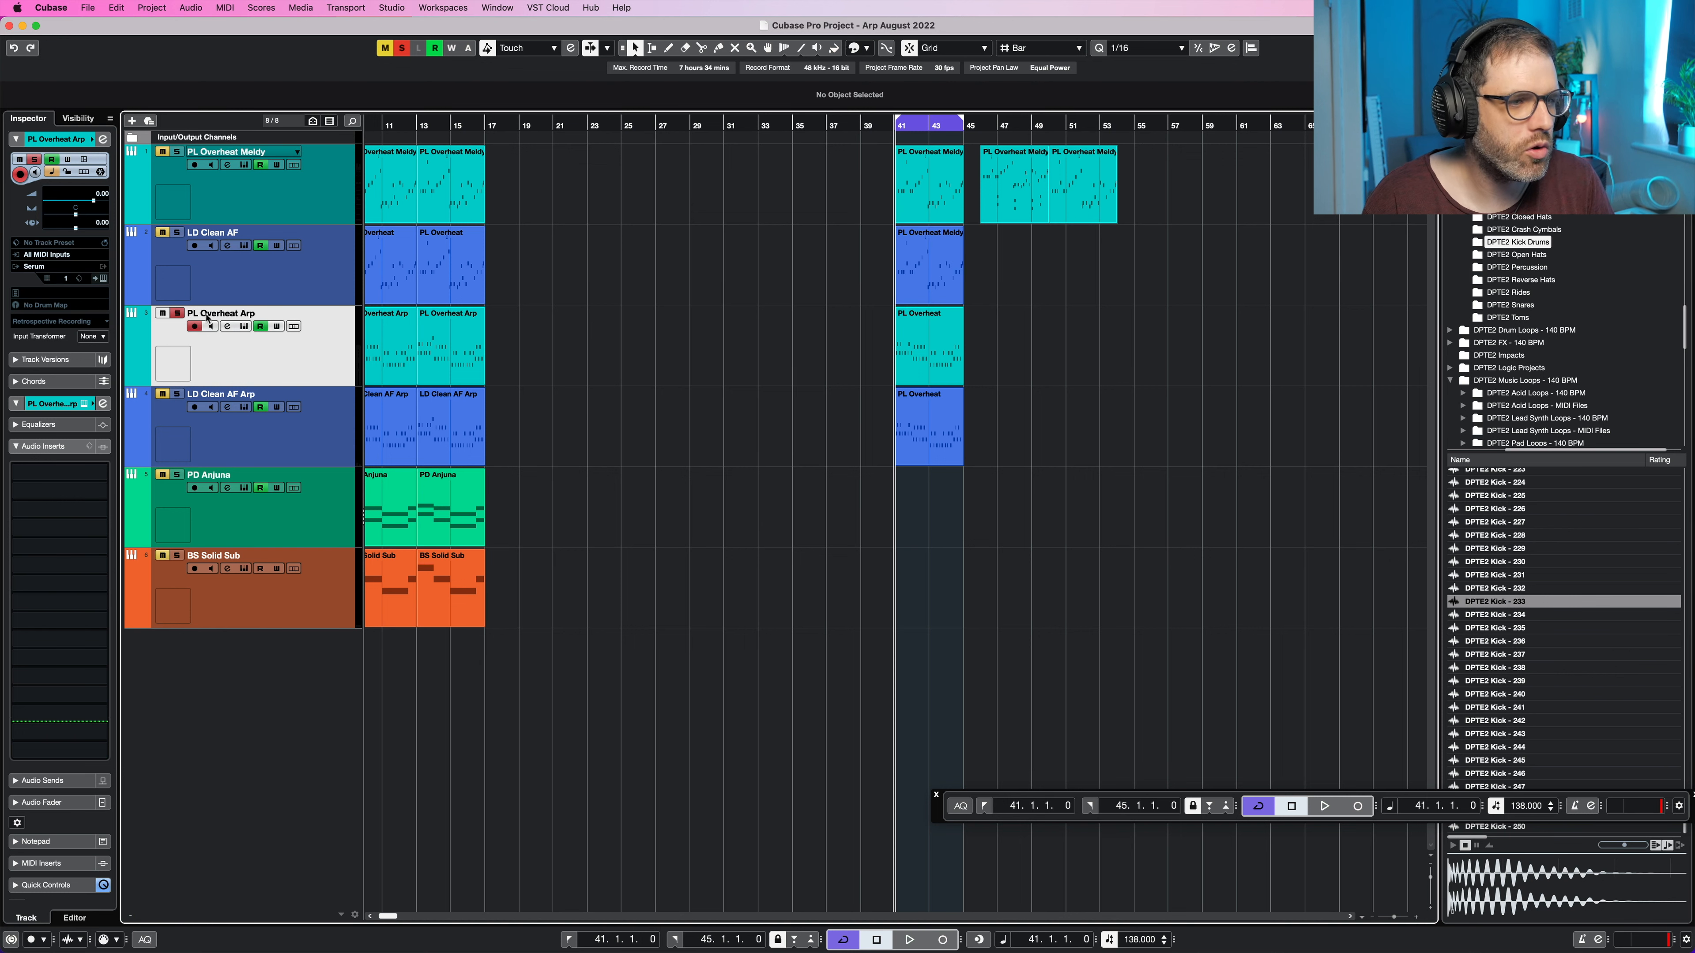
Step: Open the Serum instrument on PL Overheat Arp and examine the velocity routing in its modulation matrix
left_click(104, 280)
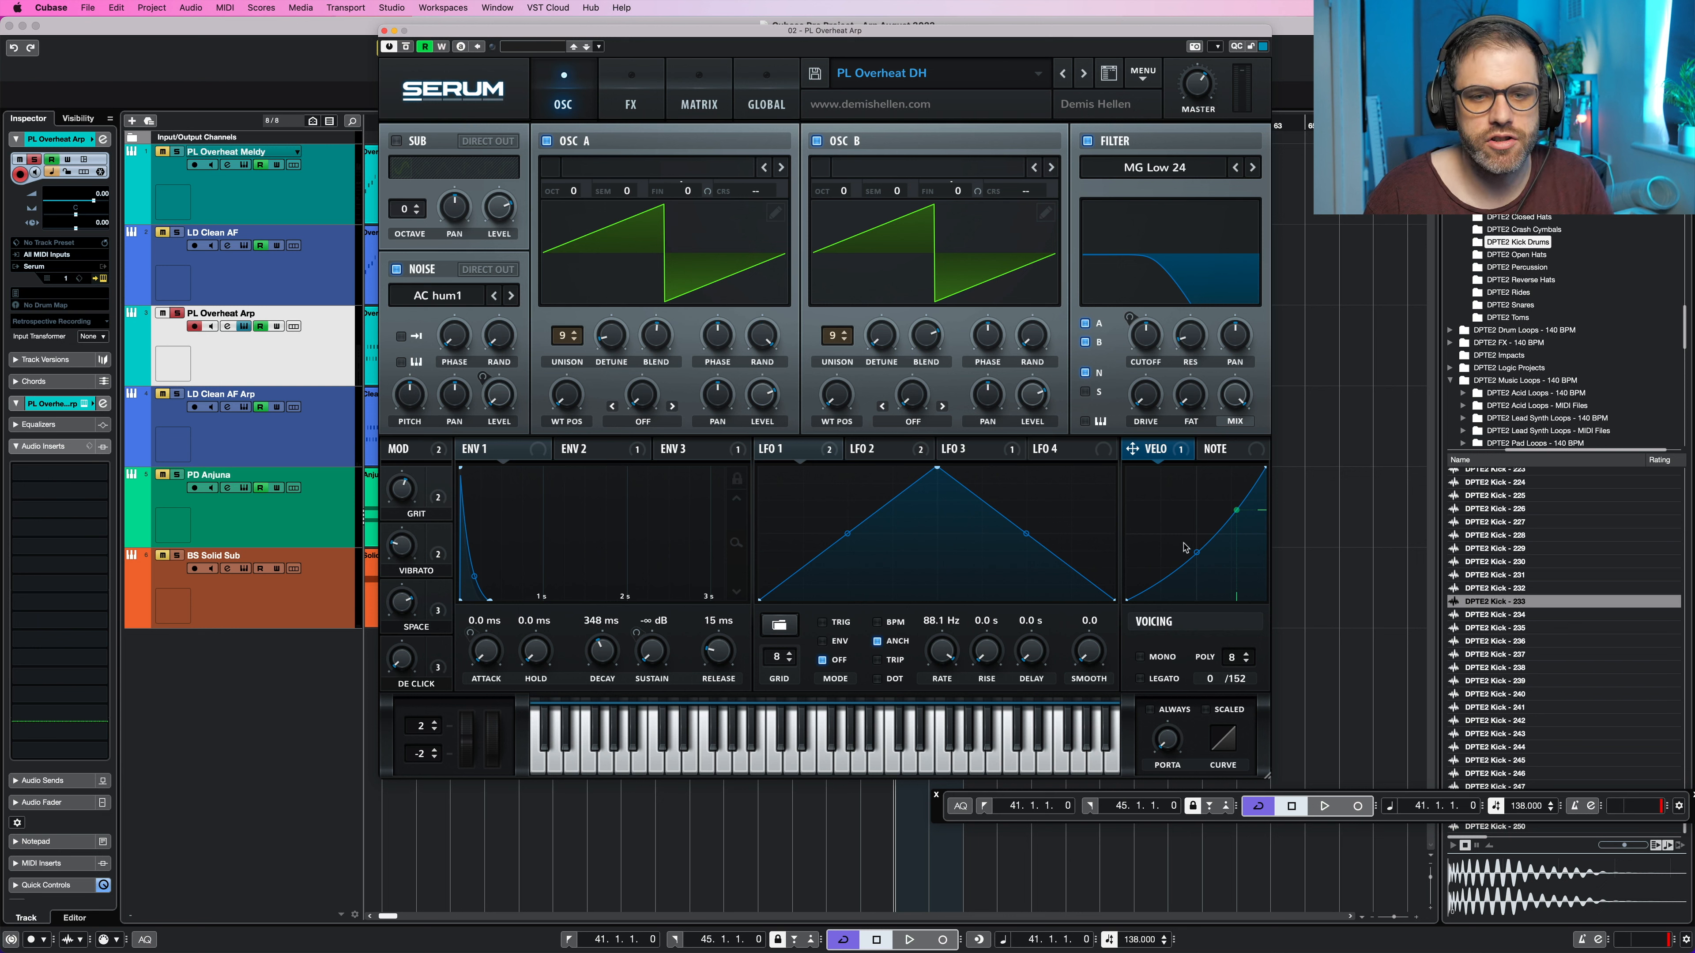
left_click(698, 104)
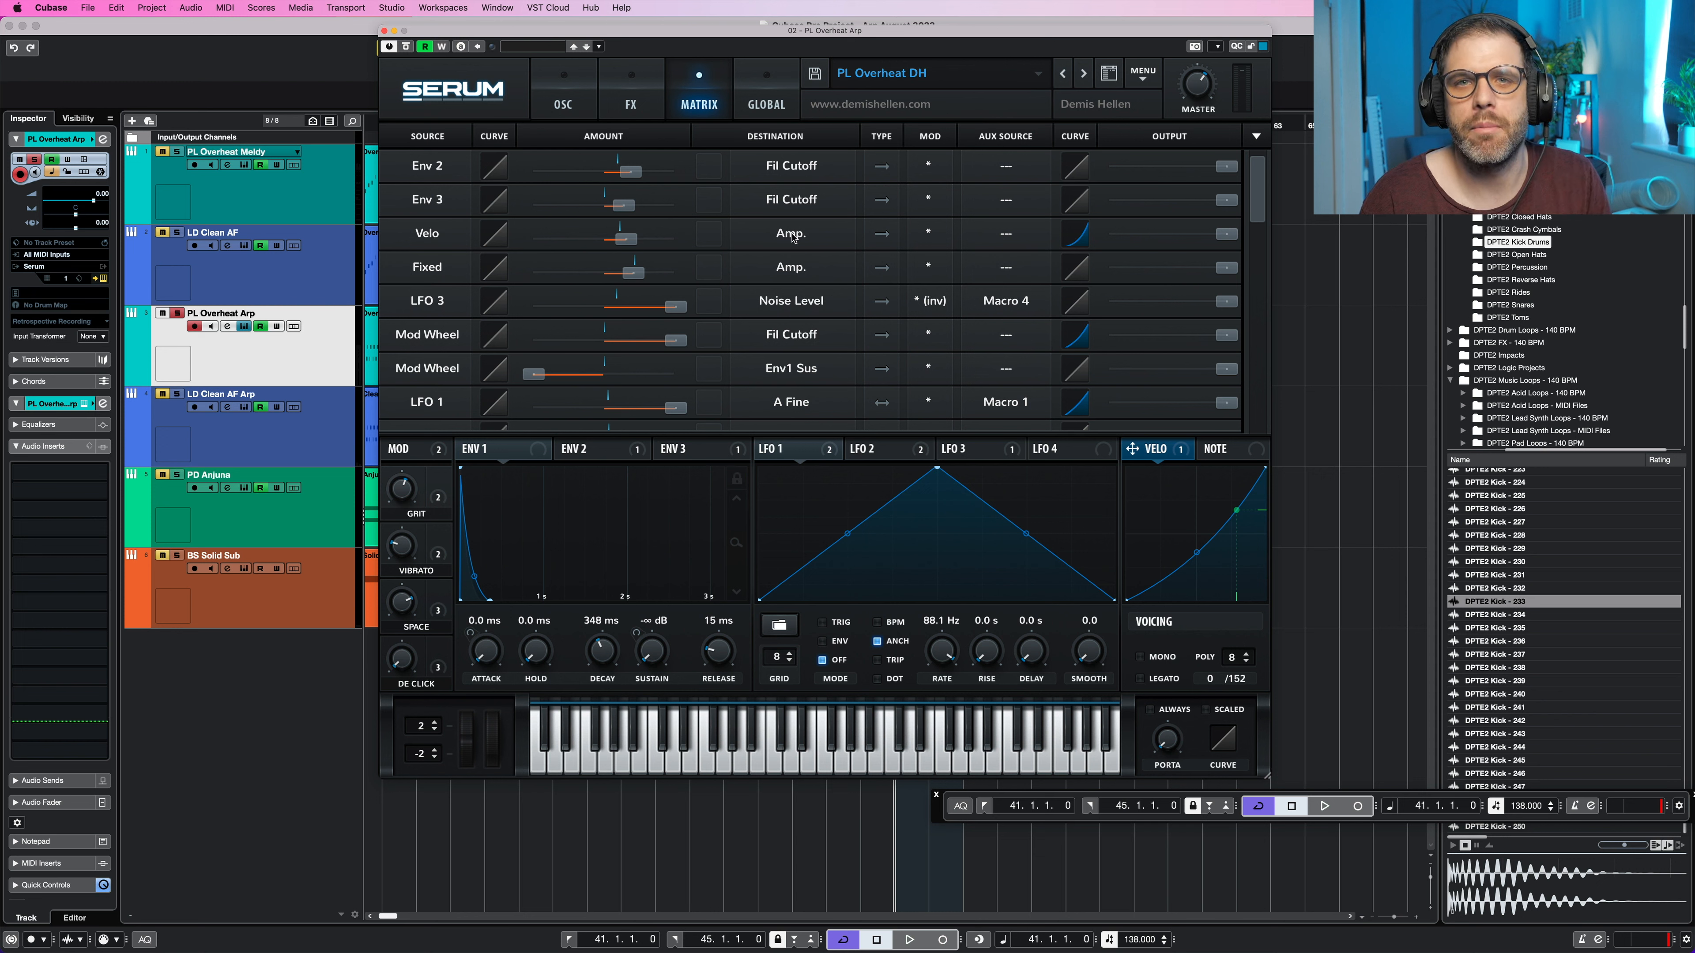
left_click(577, 86)
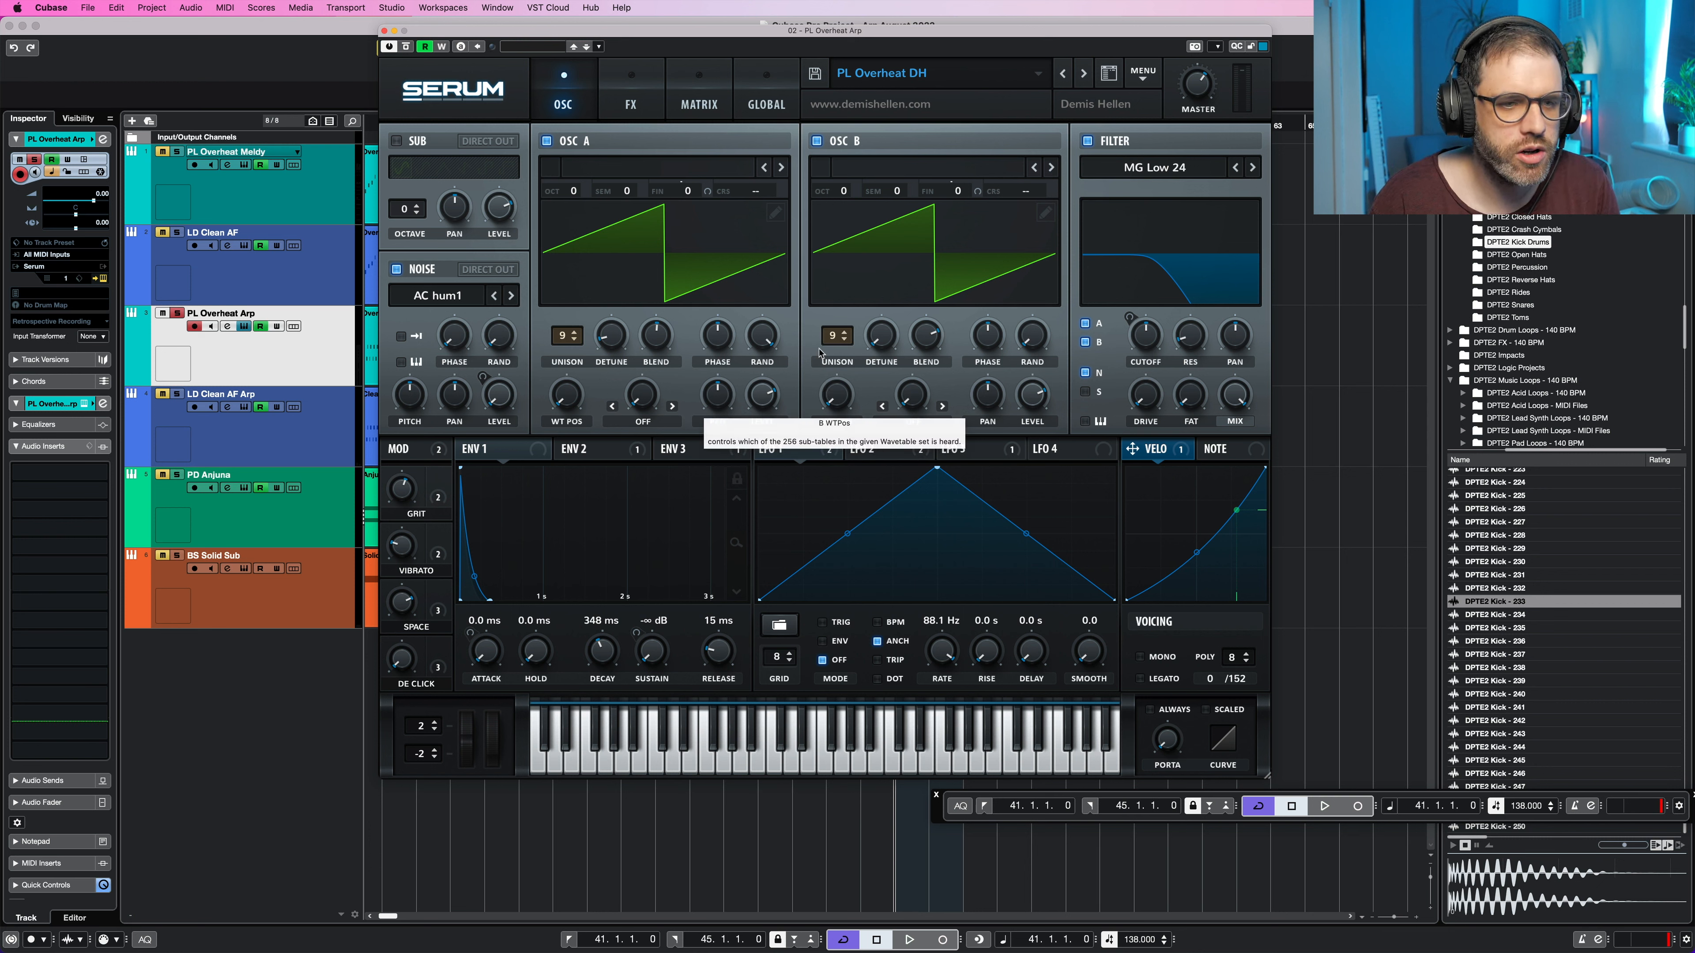
Step: Lower the levels of oscillators A and B in Serum and assign velocity modulation to both, with an amount of about 39 for B
mouse_move(762, 398)
left_click_drag(762, 424, 766, 444)
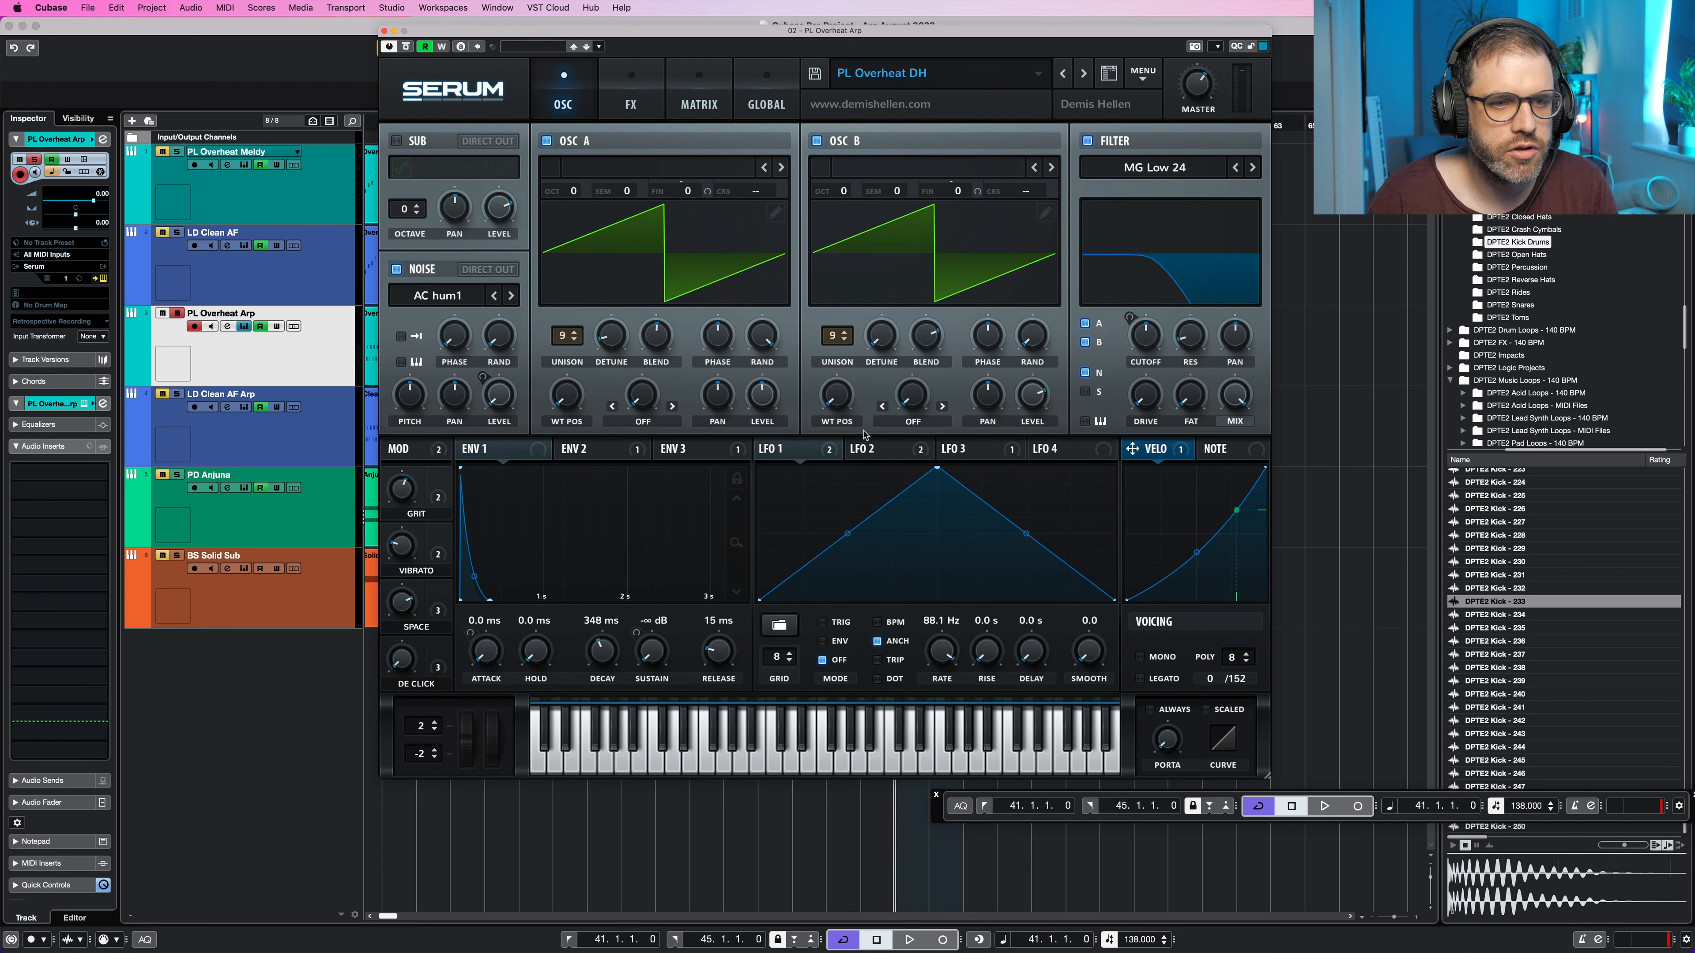
left_click_drag(1031, 403, 1033, 437)
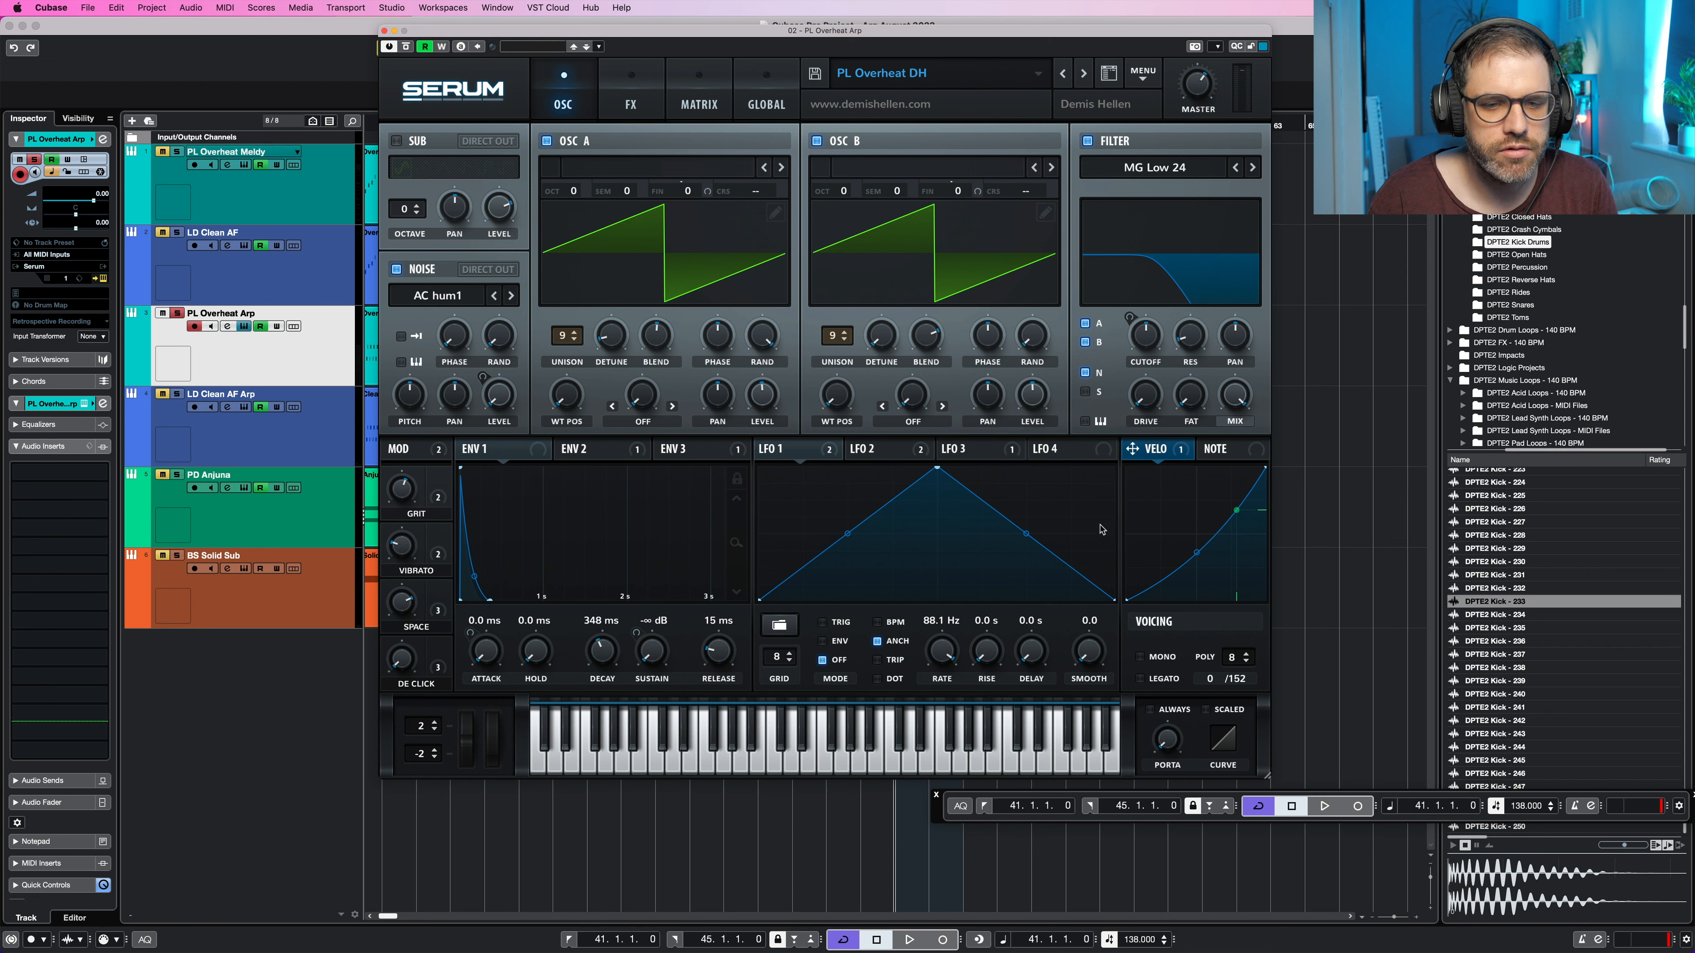
left_click_drag(1141, 457, 748, 388)
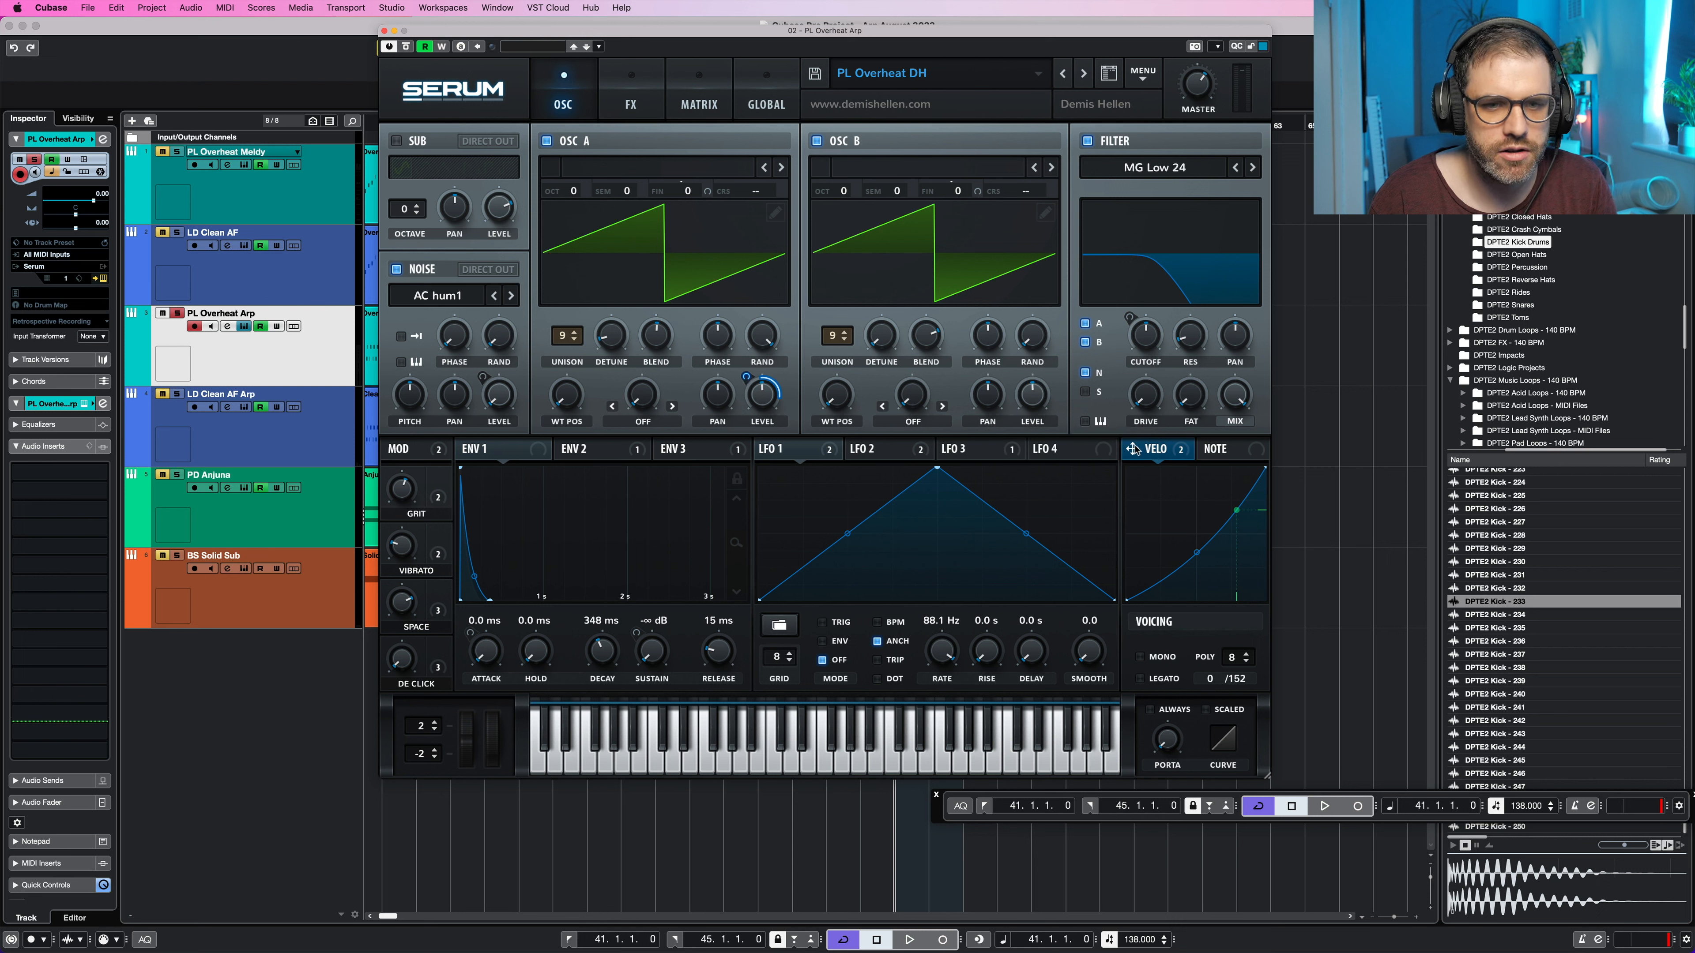
left_click_drag(1133, 448, 1015, 403)
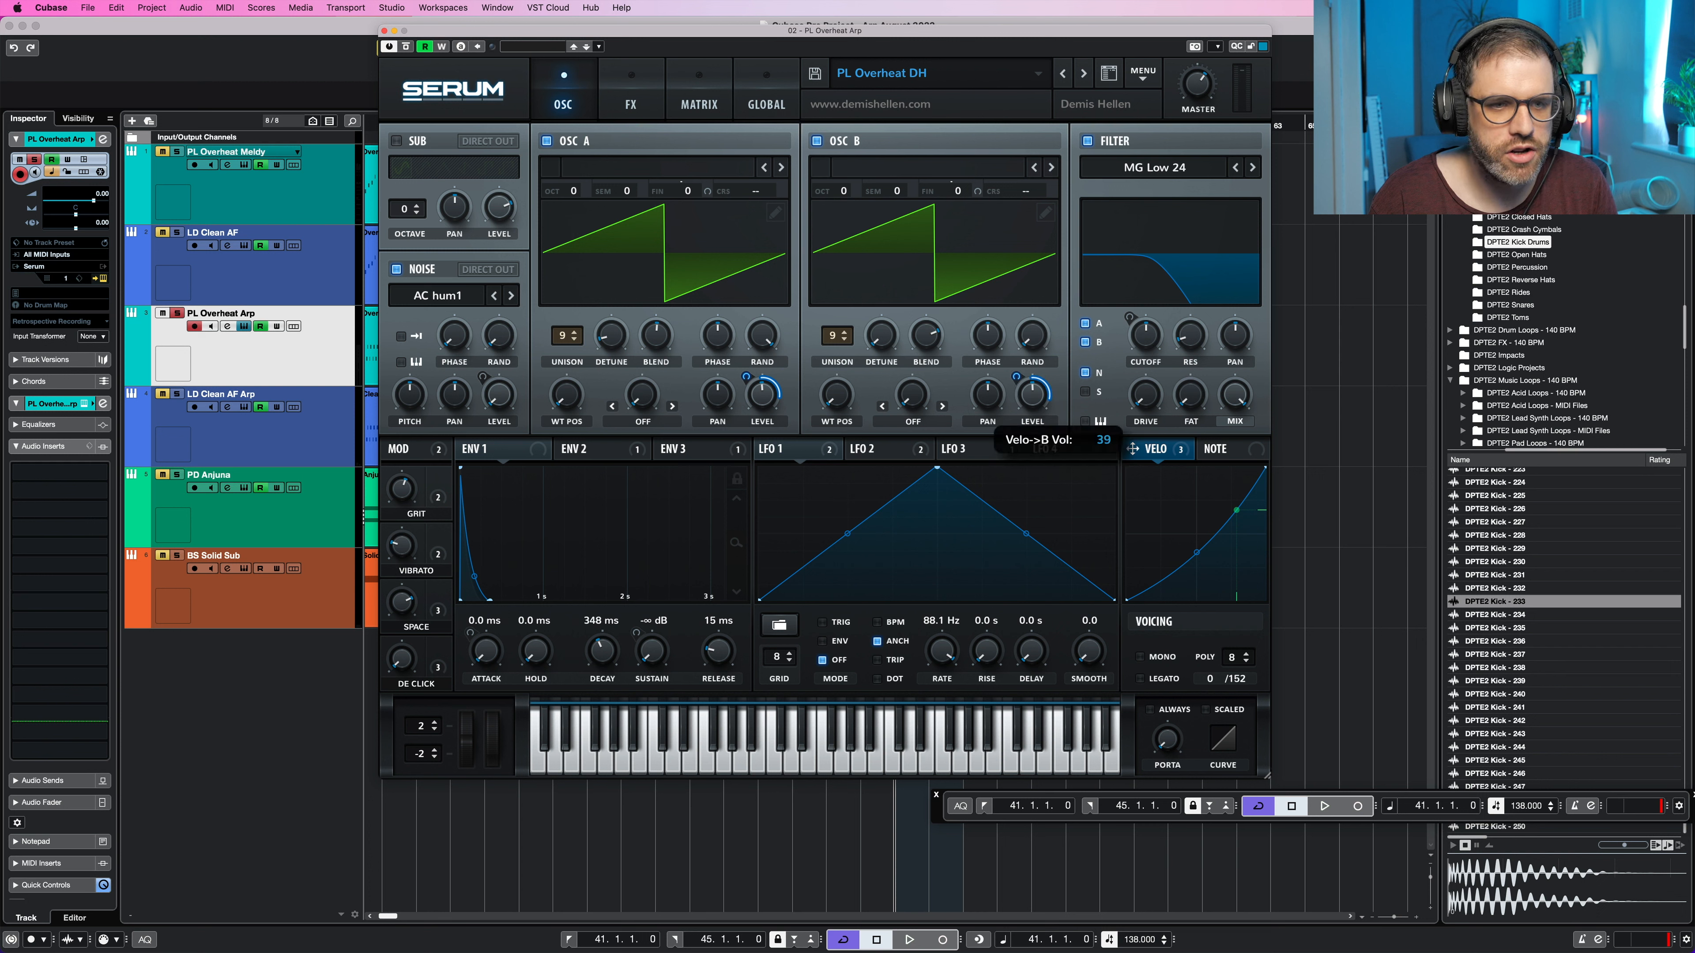
left_click_drag(1015, 389, 1016, 390)
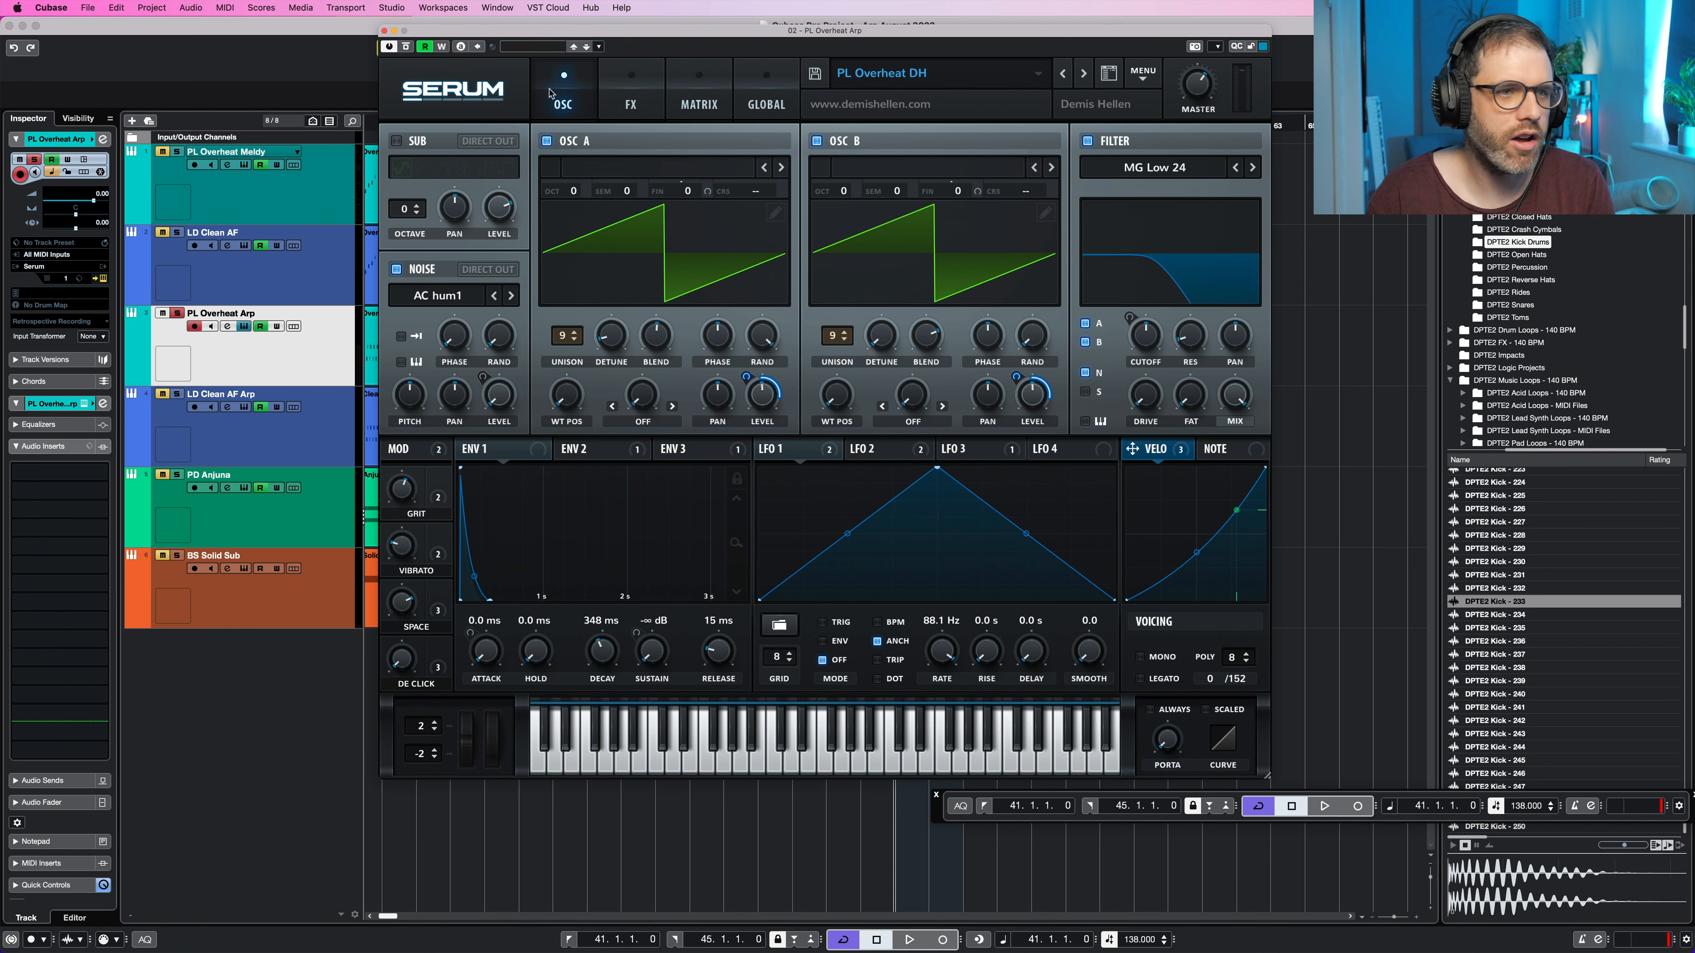
left_click(384, 31)
Step: Draw a rising and falling velocity curve across the PL Overheat Arp part's low notes in bars 41 to 44, and play it back
double_click(934, 357)
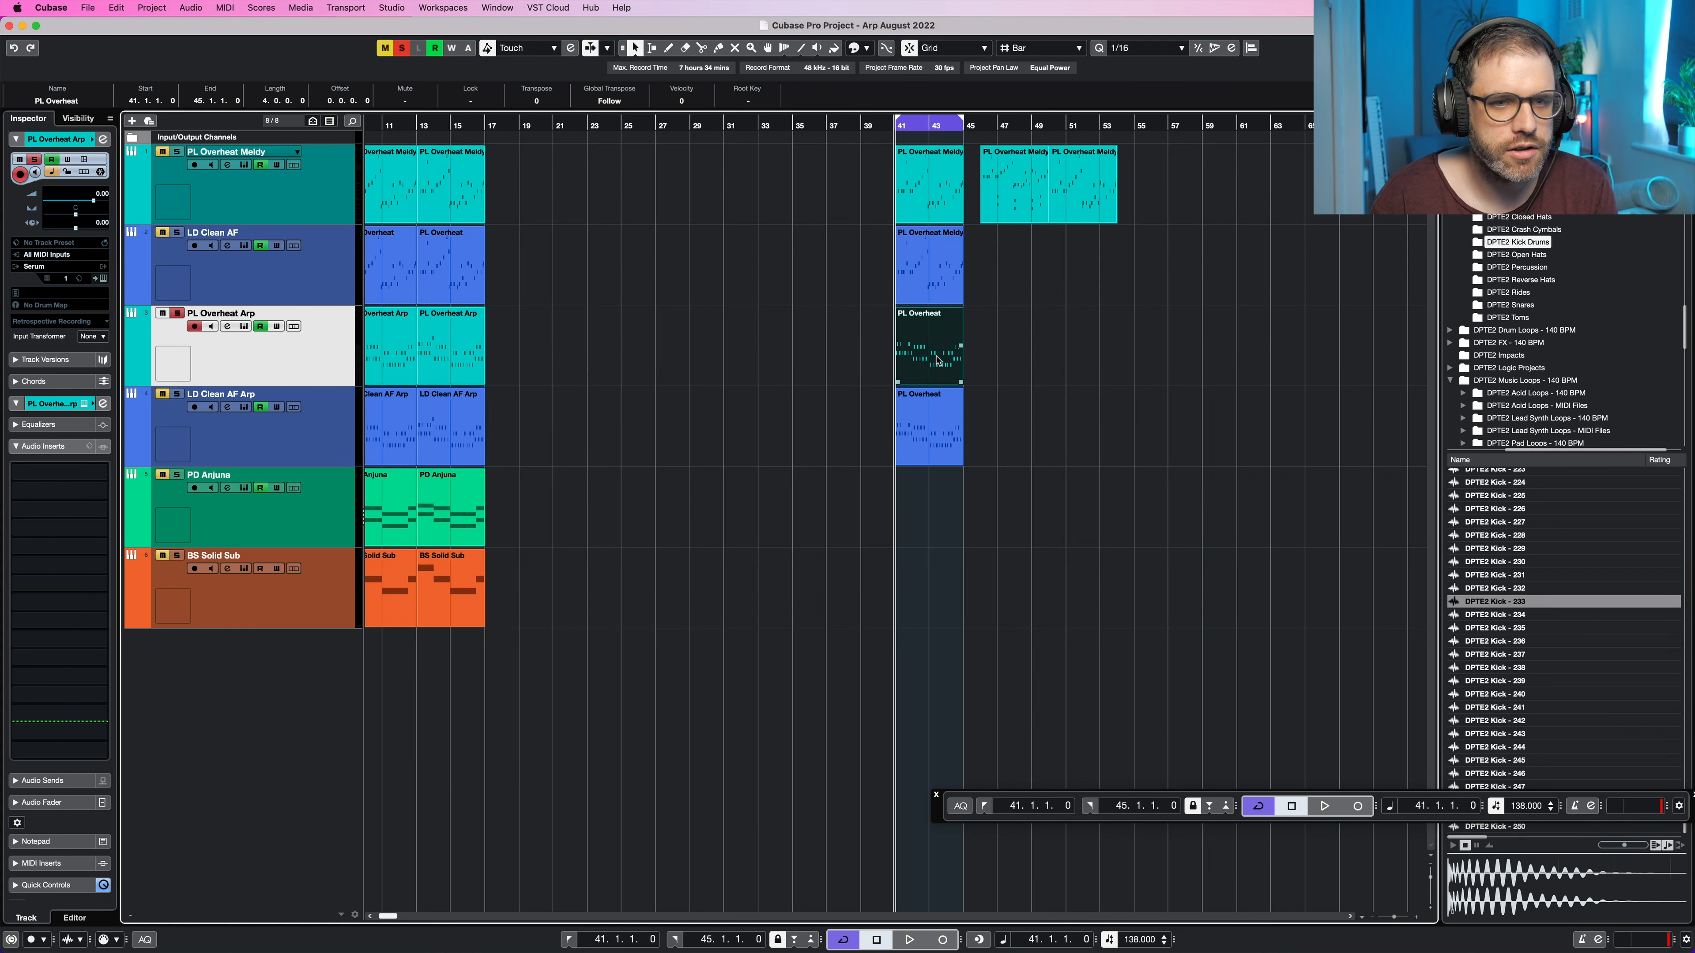
left_click_drag(209, 892, 1124, 914)
key("space")
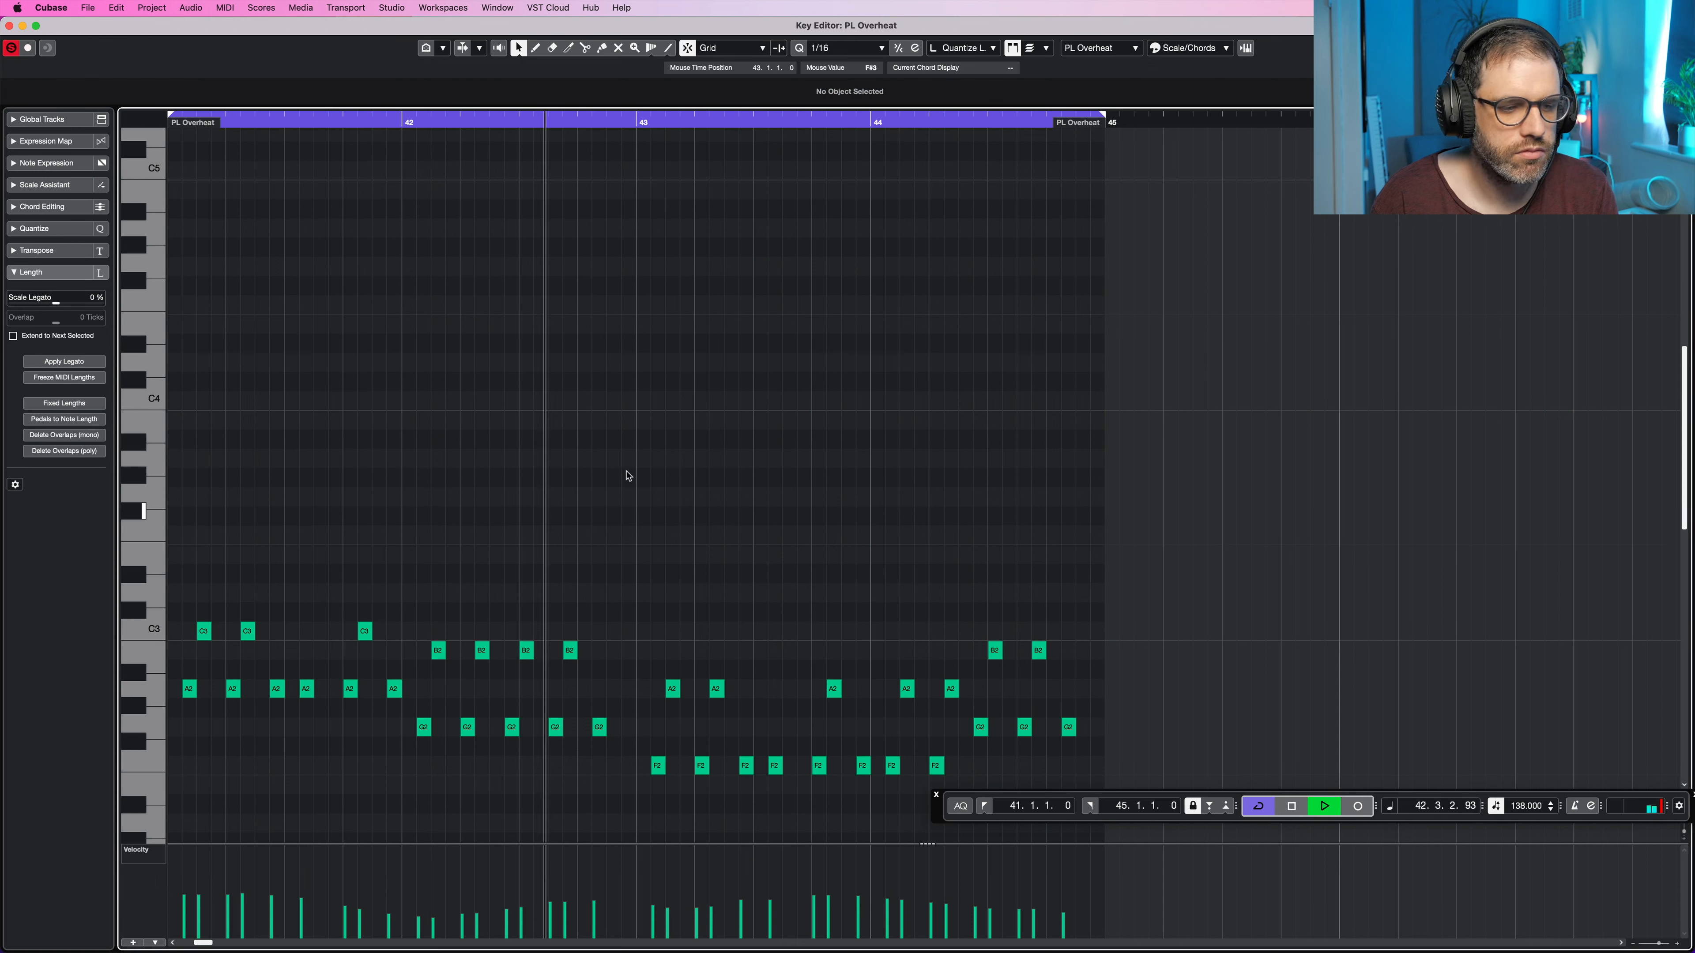
key("space")
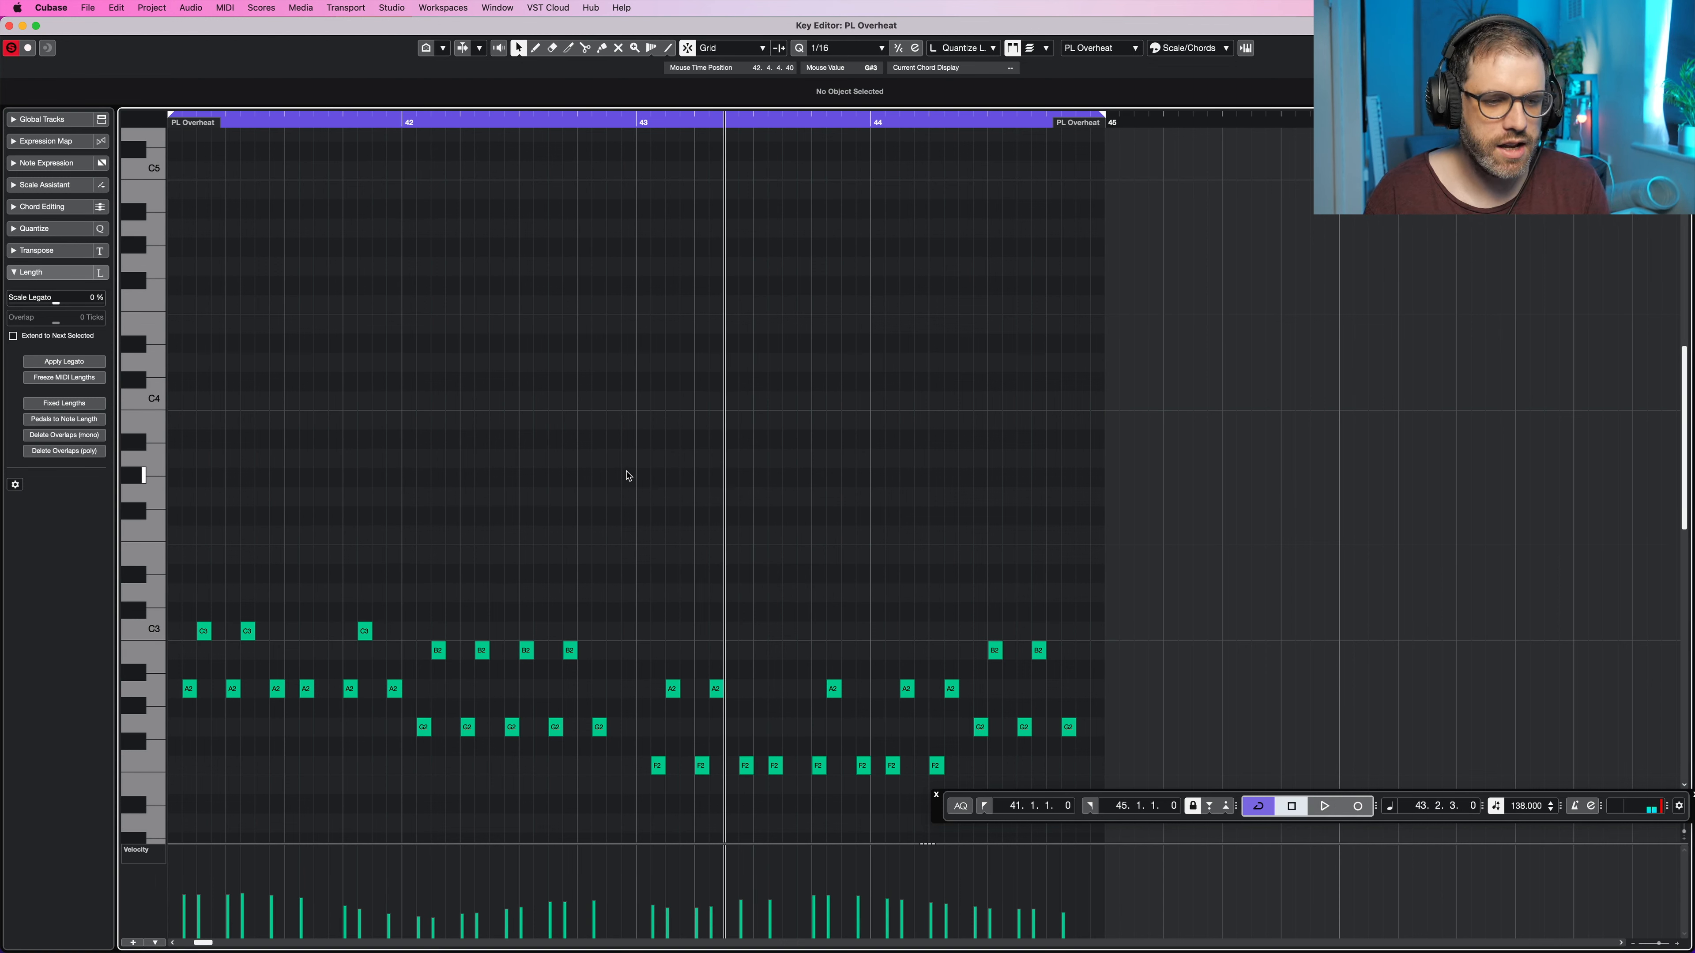
Step: Undo the velocity curve drawn across the low arp notes
key("super+z")
key("KP_Subtract")
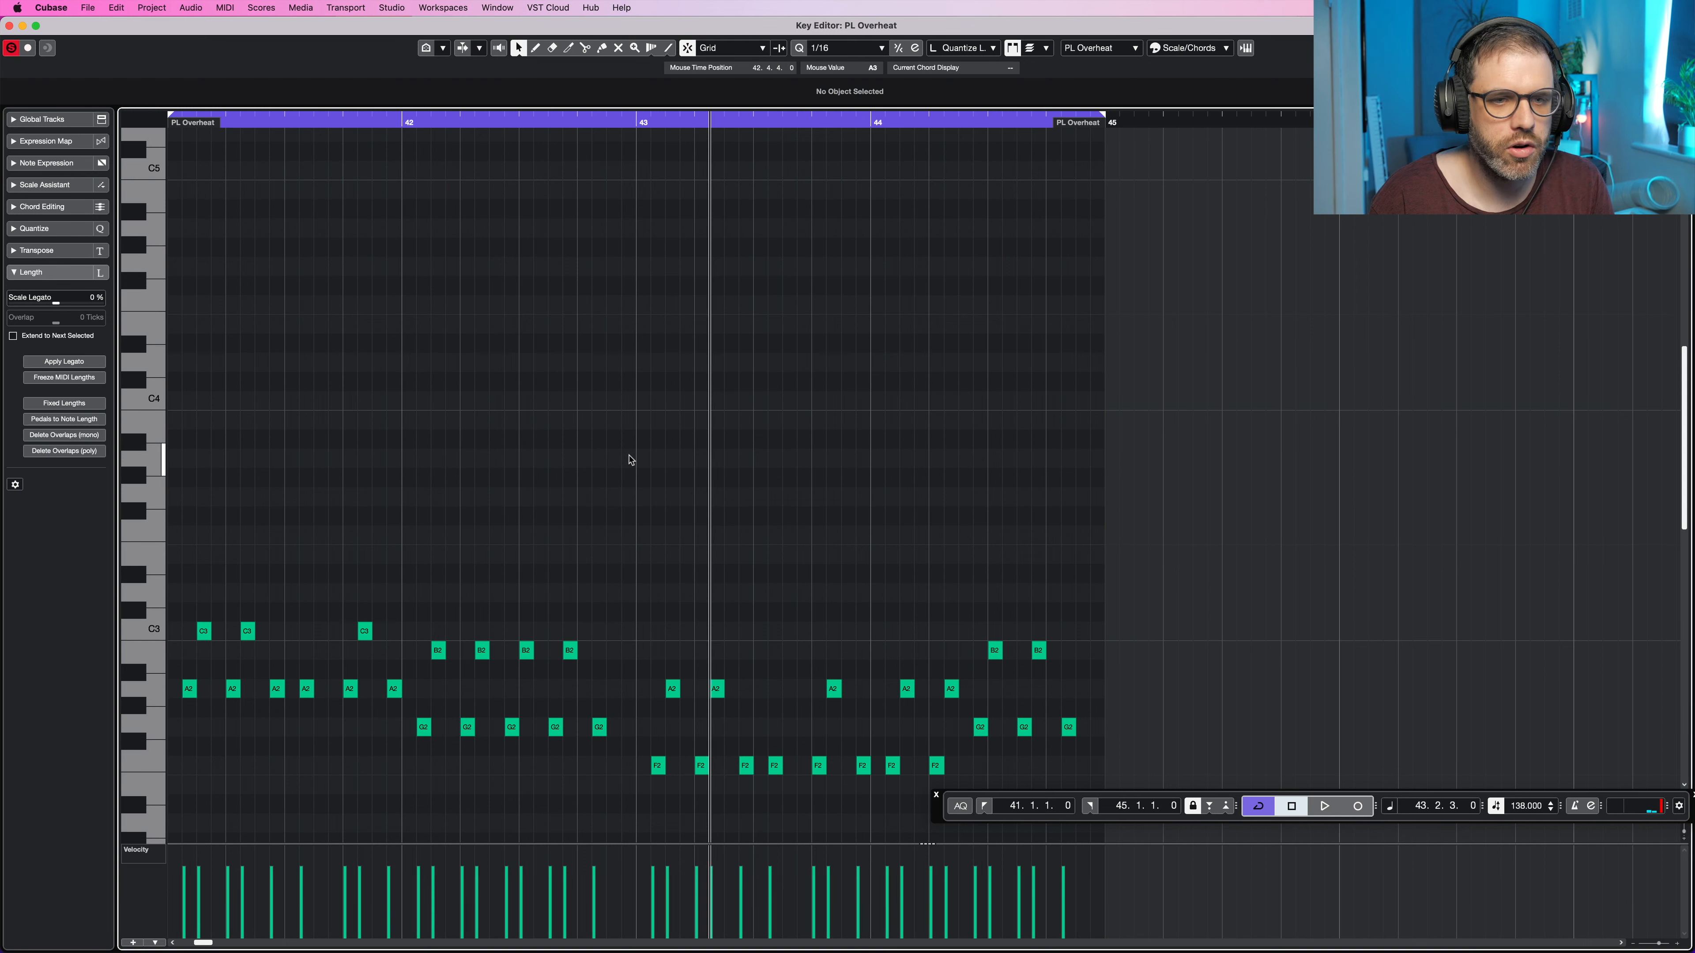
Step: Draw varied velocities, starting low and rising, across the PL Overheat Arp's low notes in bars 41 and 42, and start playback
scroll(630, 460, "left", 5)
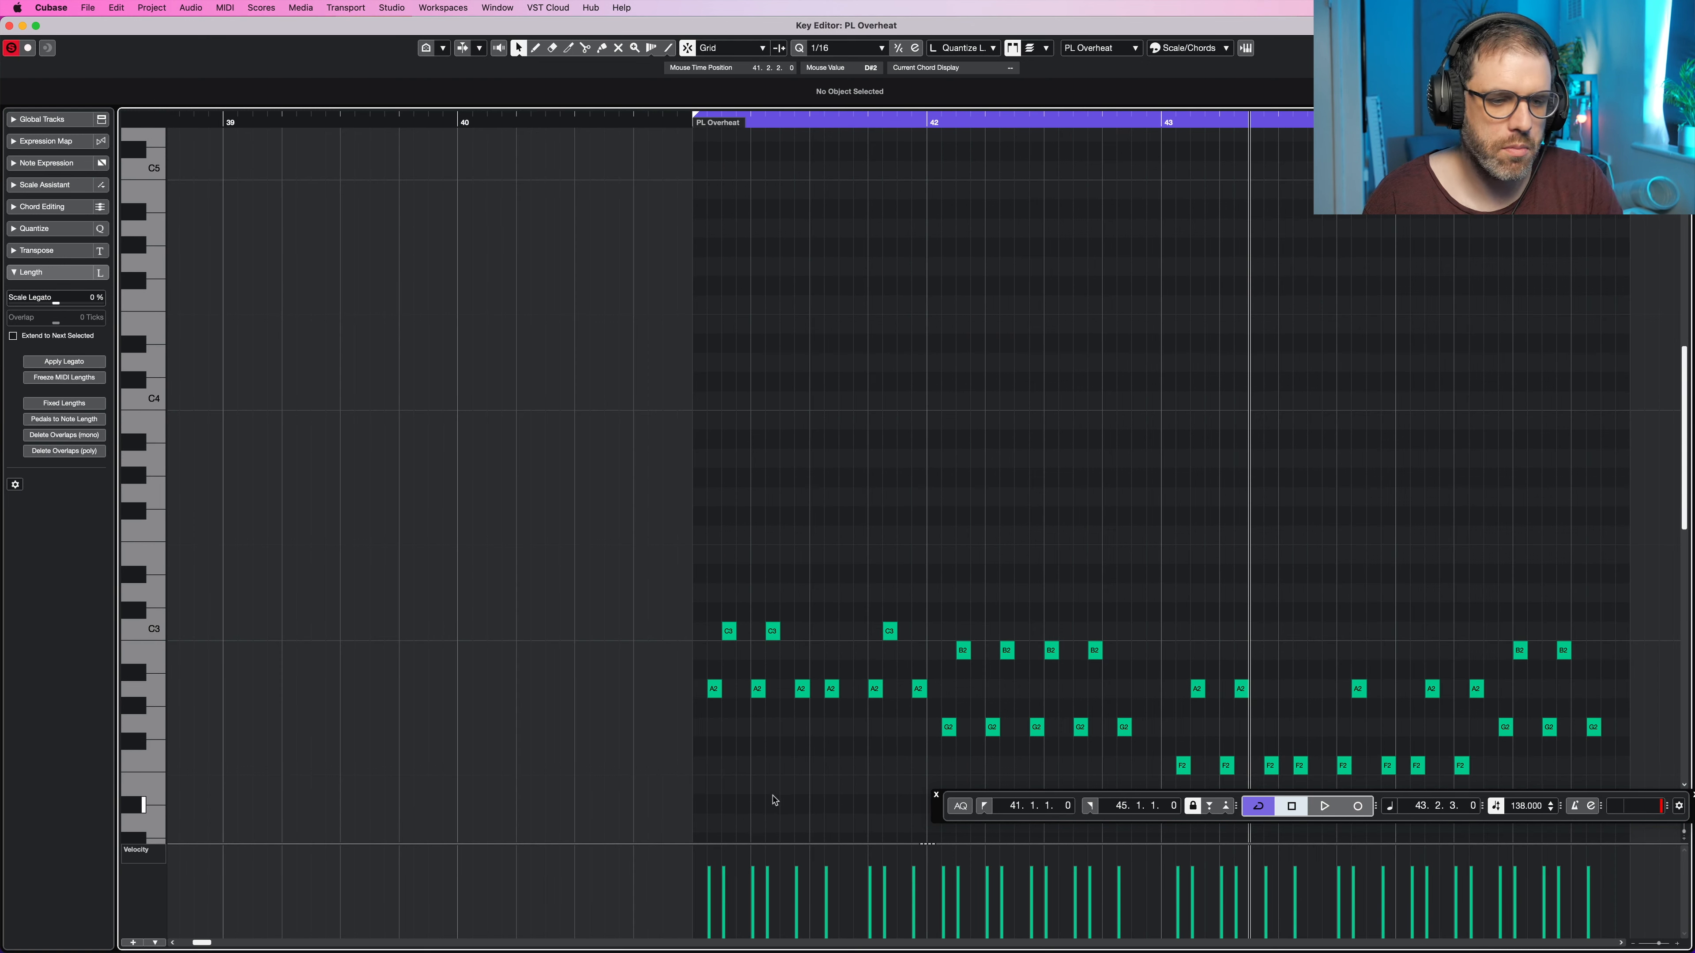
left_click_drag(709, 908, 1093, 873)
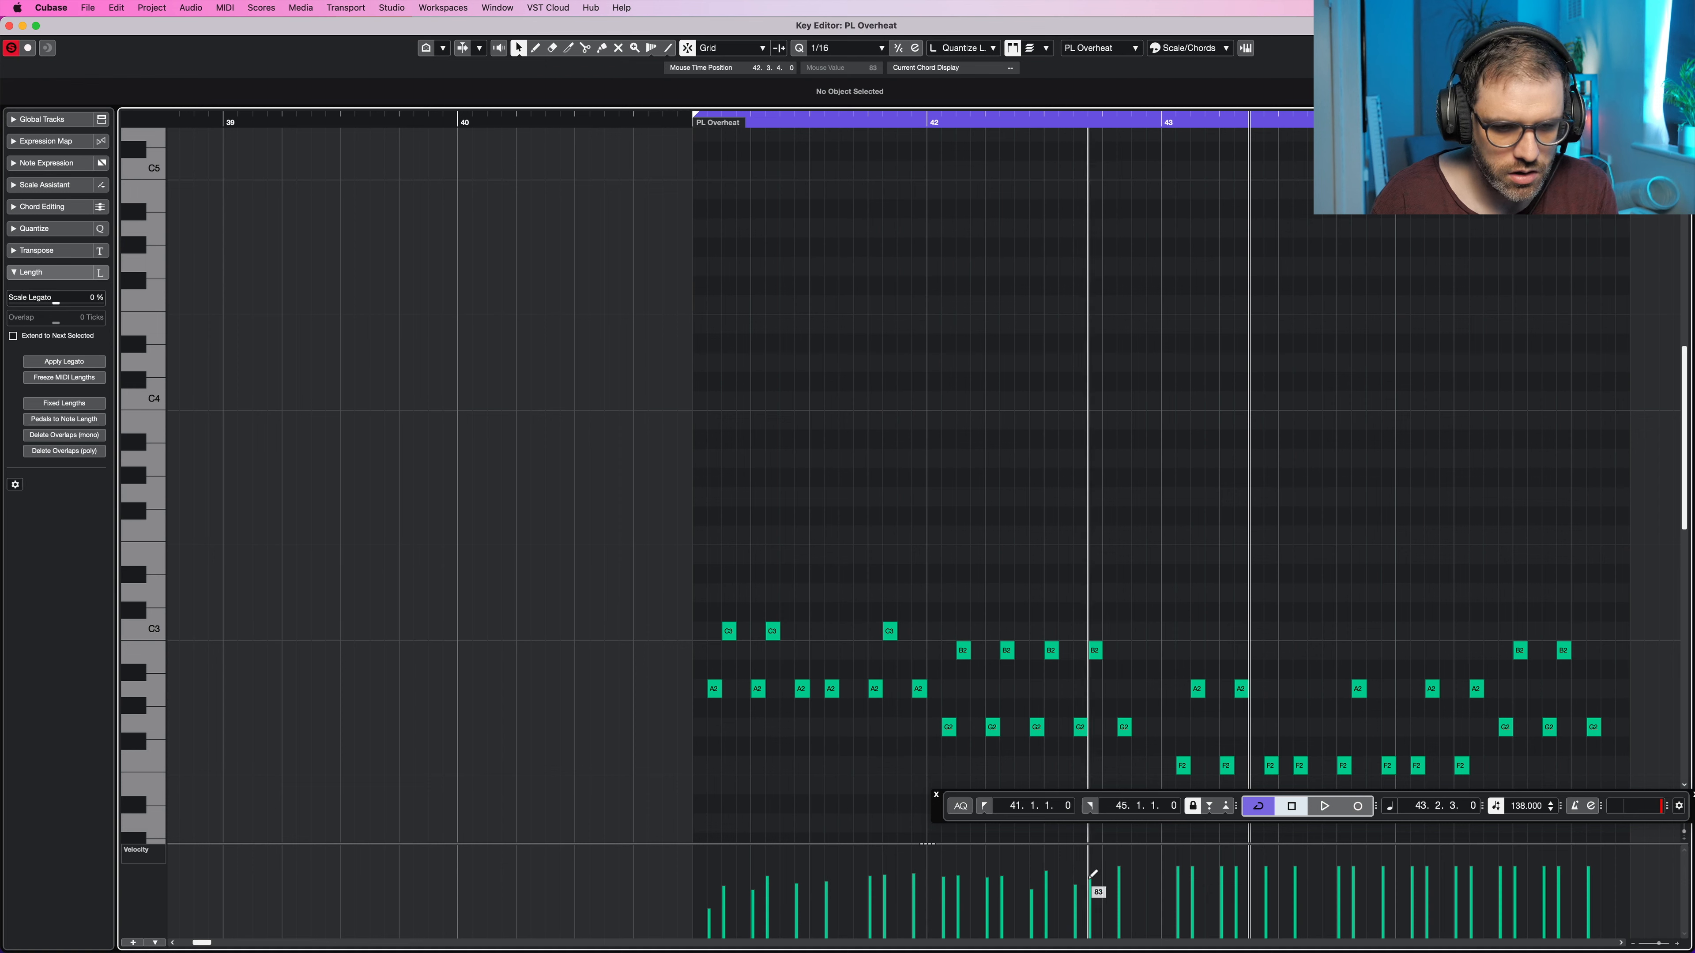
left_click(987, 896)
key("space")
Step: Replace the notes in bars 43 and 44 with a copy of bars 41 and 42 on F2 and A2, raising the closing notes to G2 and B2
left_click(518, 48)
left_click_drag(1608, 782, 1134, 534)
key("Delete")
mouse_move(714, 688)
left_mouse_down()
mouse_move(1198, 761)
mouse_move(1183, 765)
left_mouse_up()
left_click_drag(1403, 728, 1595, 601)
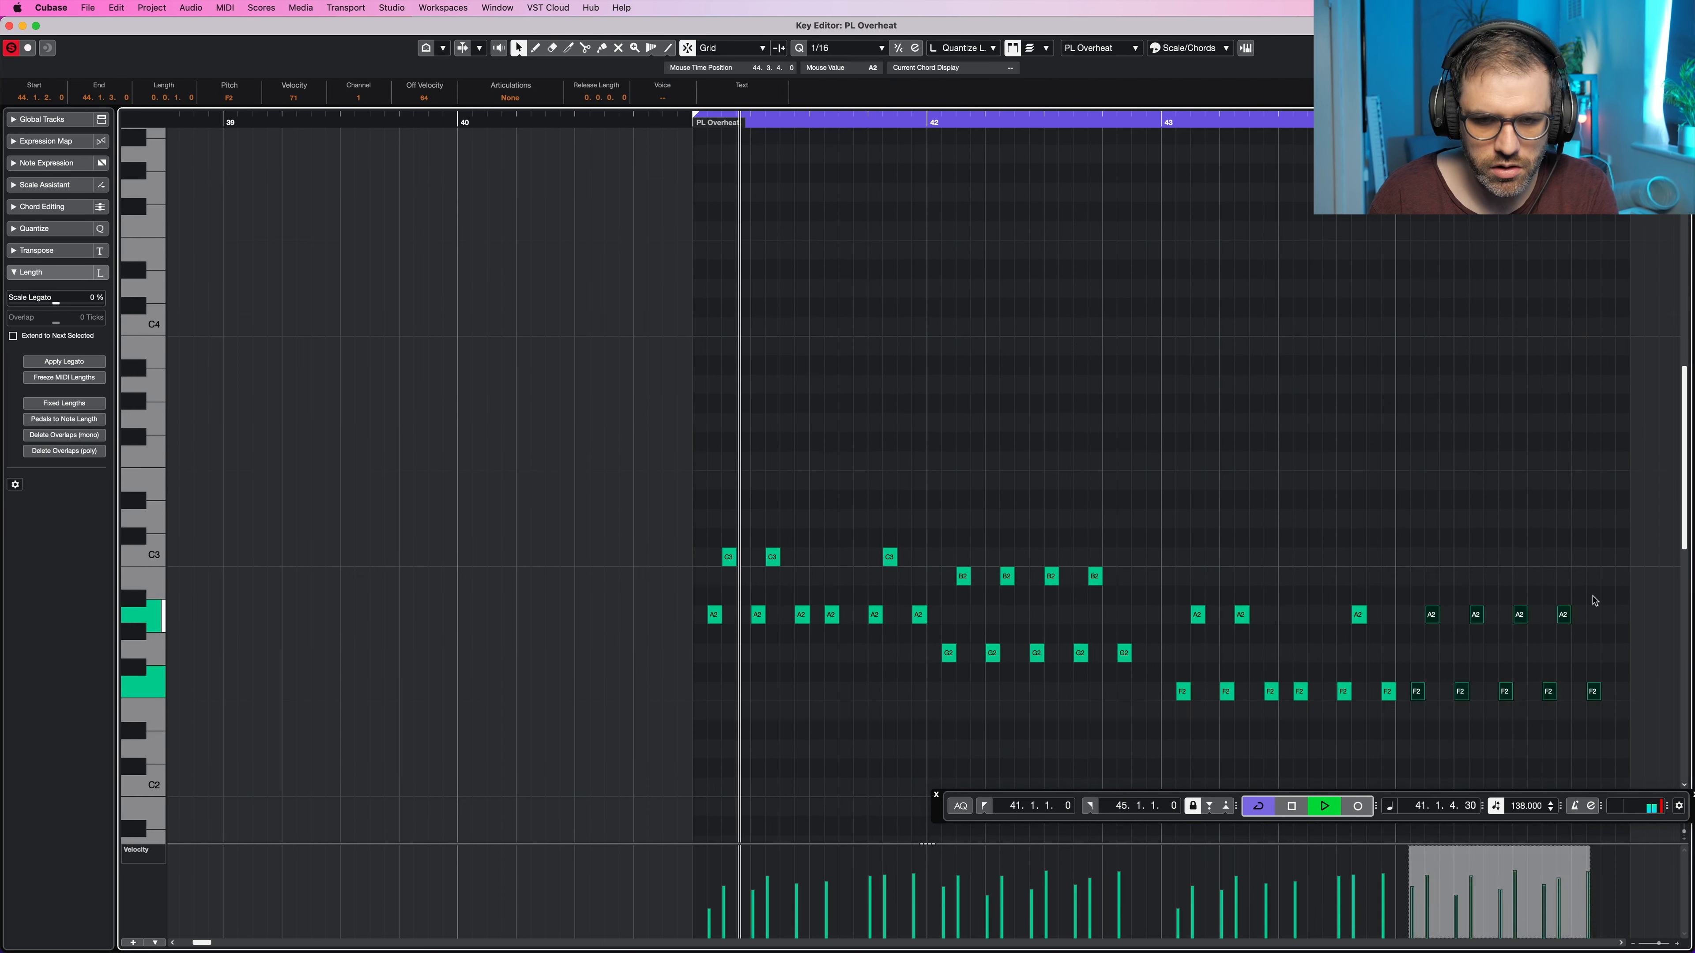
key("Up")
key("Up")
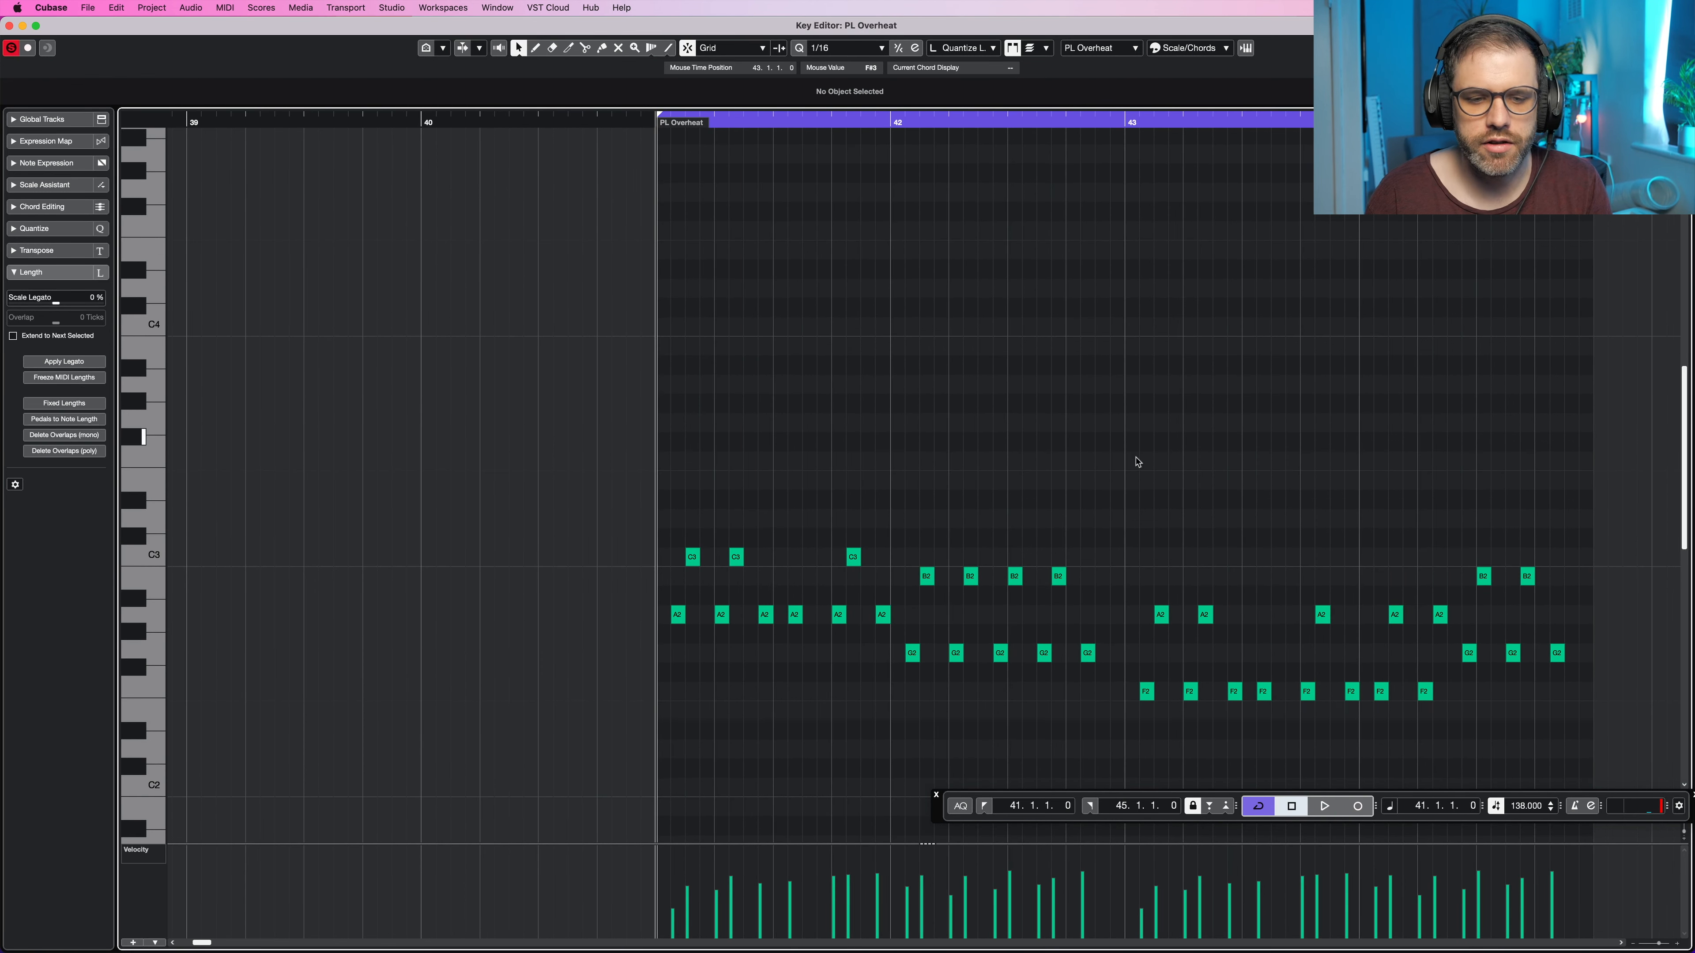
key("Return")
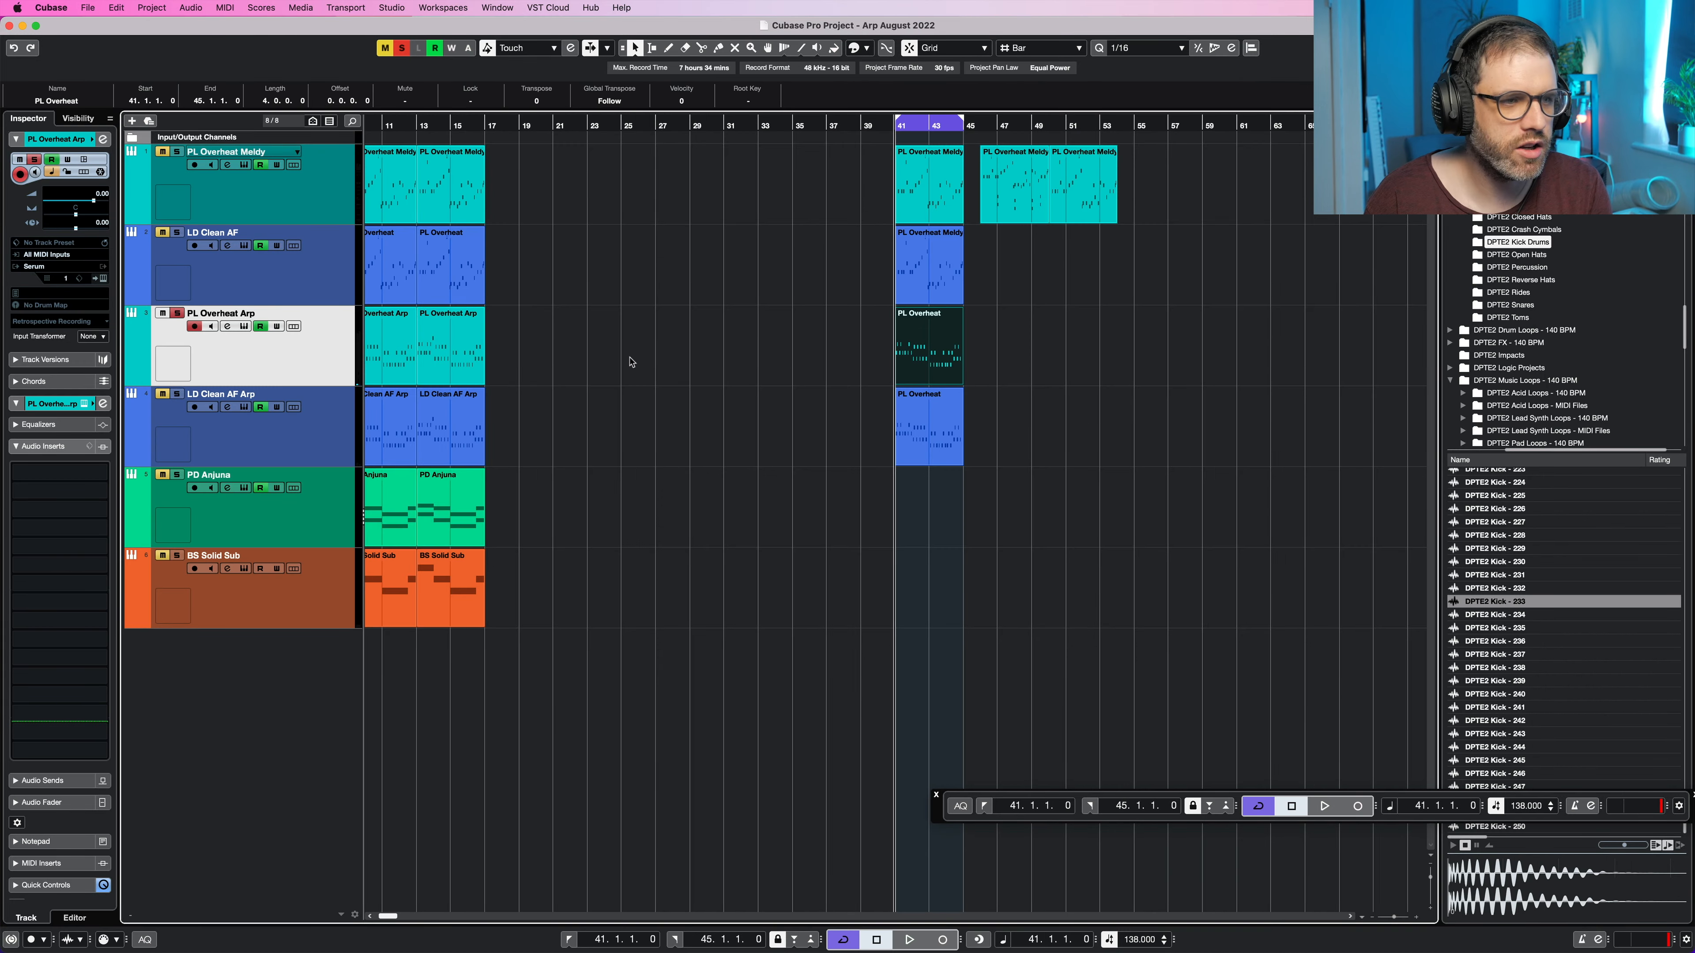
Step: Play back the PL Overheat Arp part and review the velocity routings in Serum's modulation matrix
key("space")
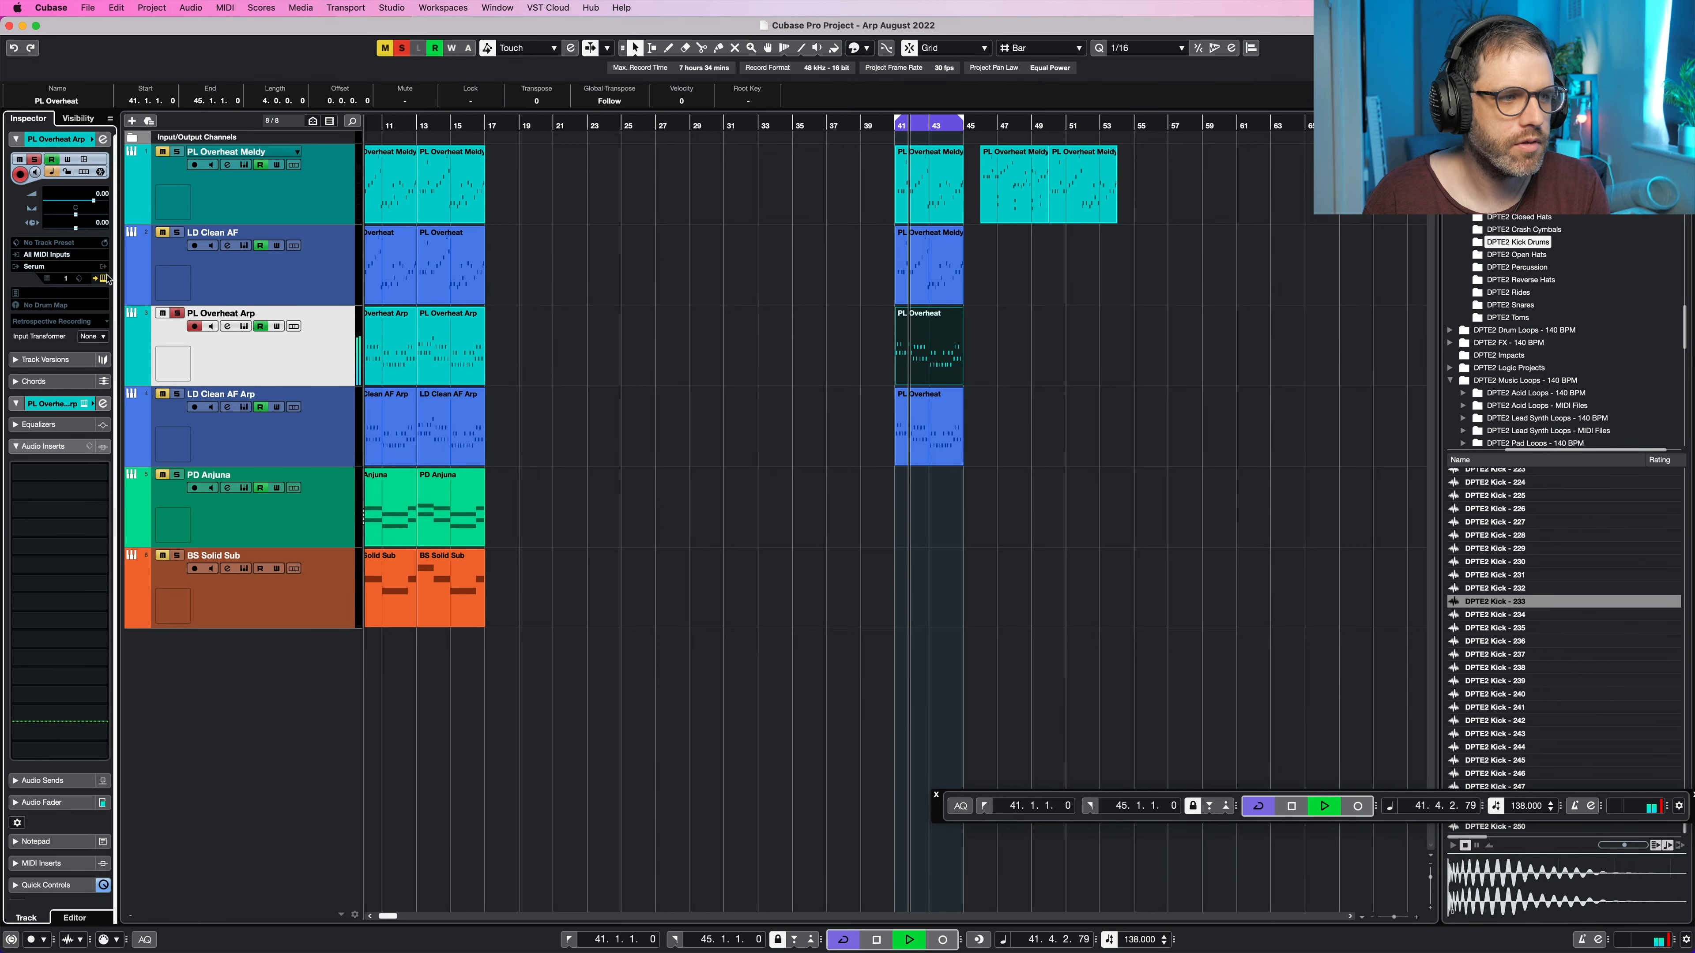
left_click(104, 278)
left_click(697, 97)
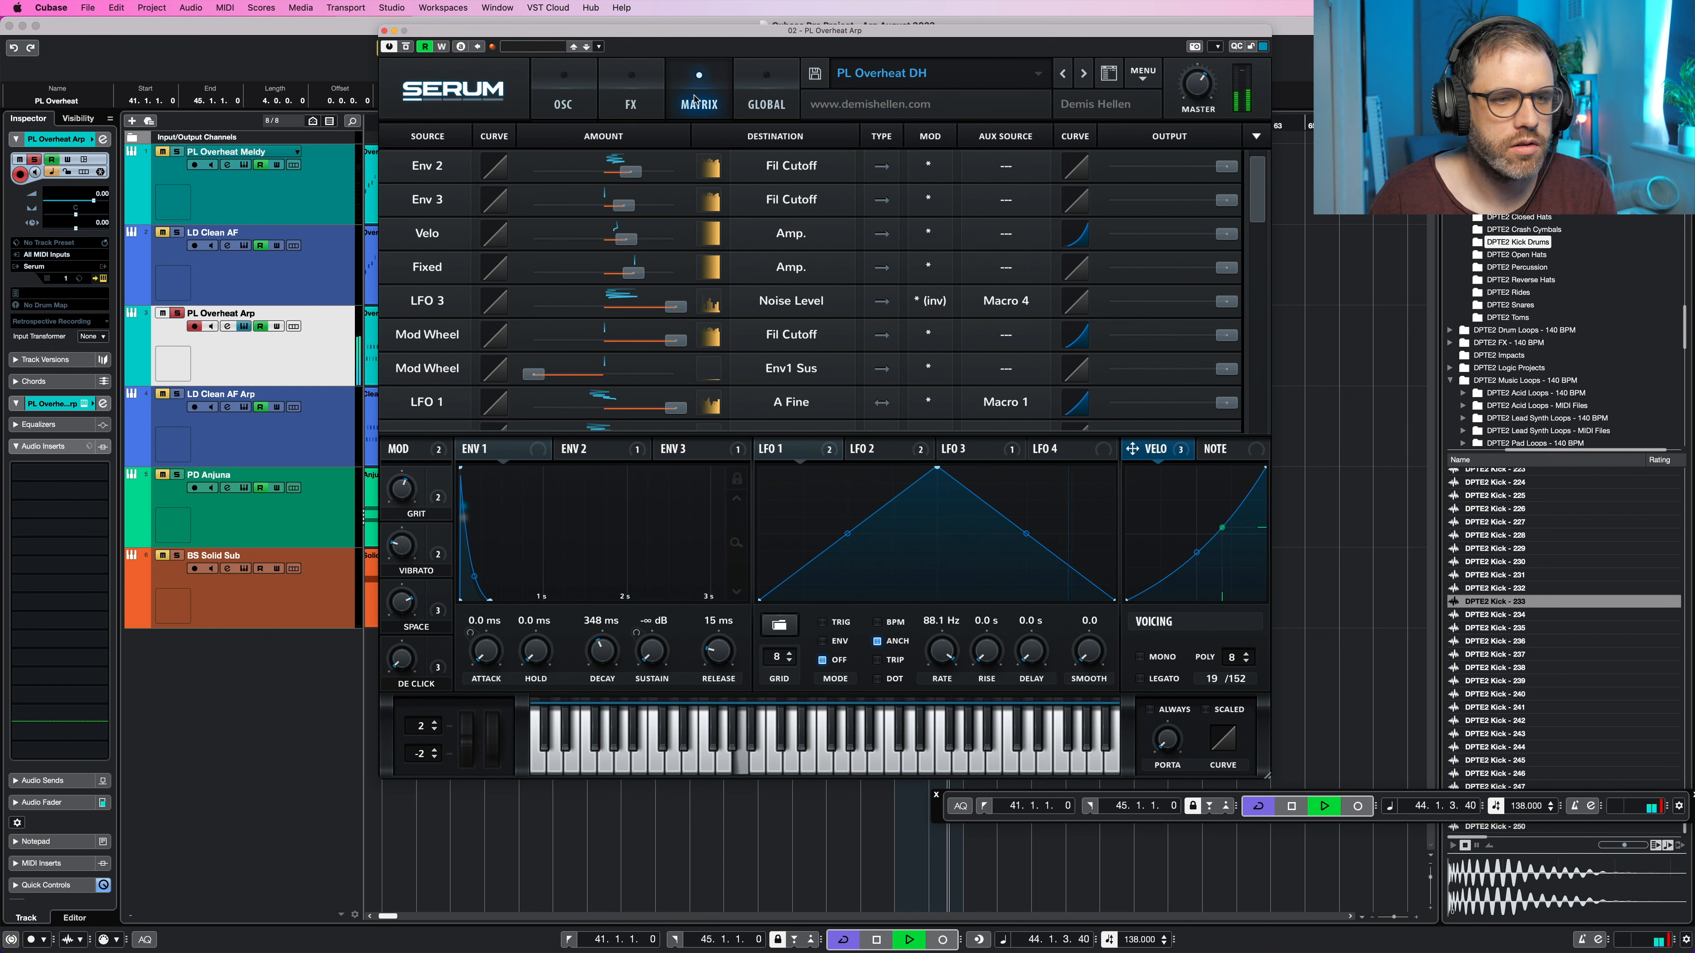
key("space")
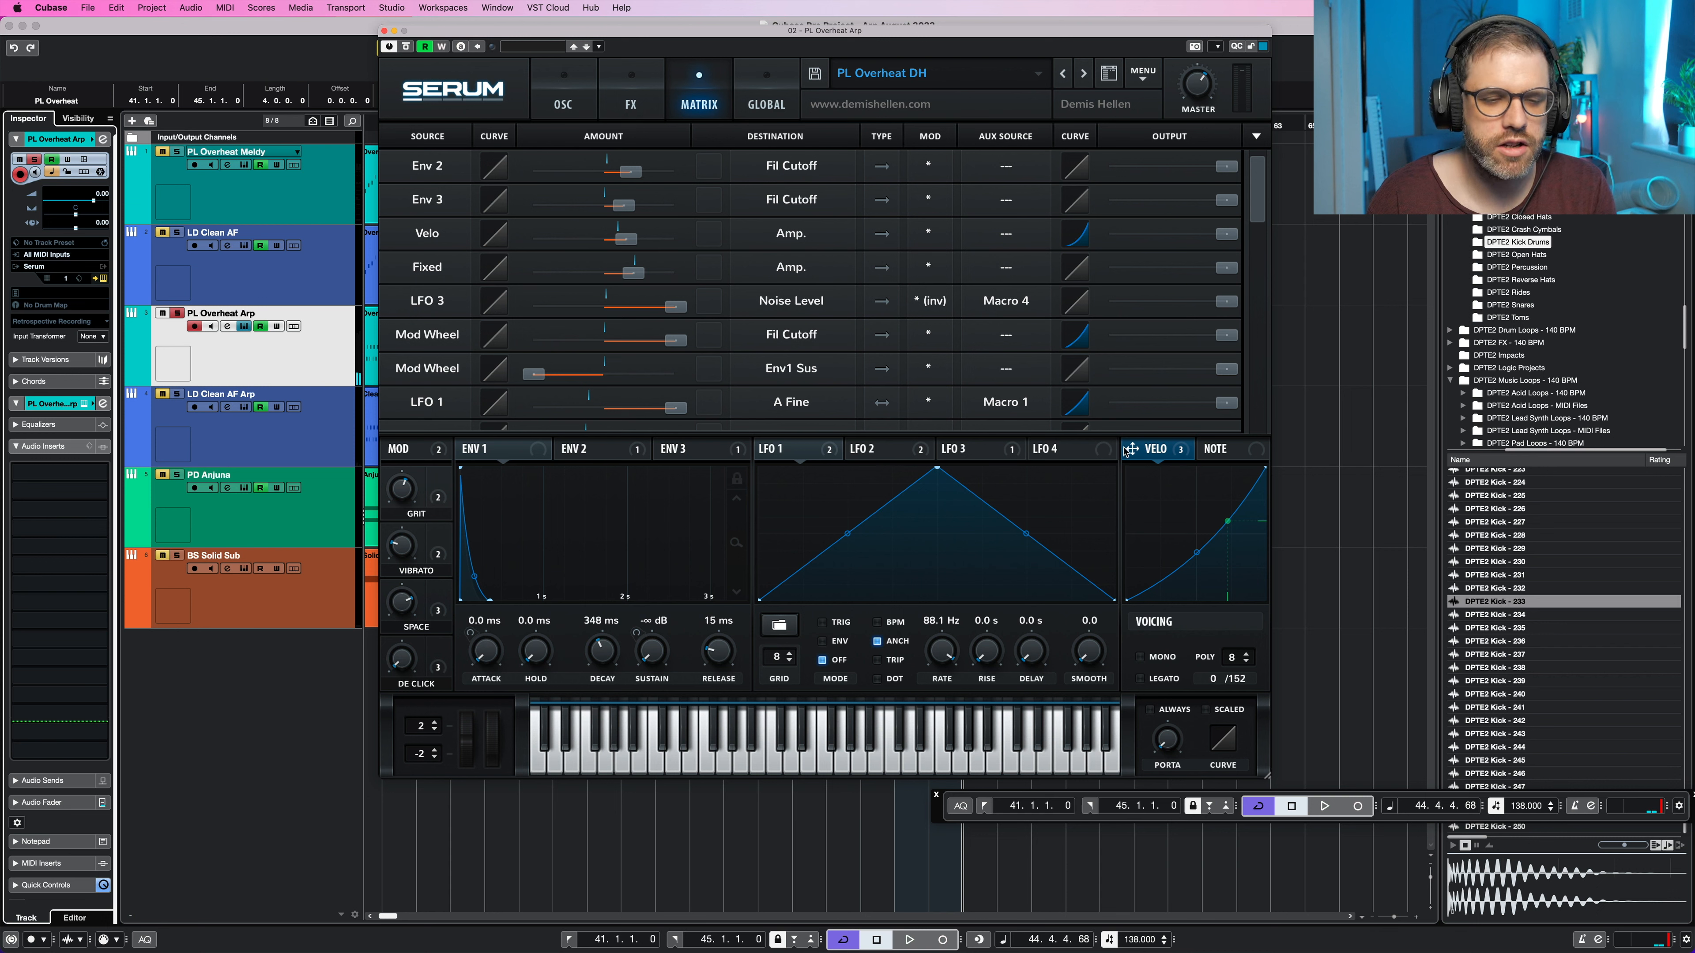
Step: Assign velocity modulation to the filter cutoff in Serum and adjust its amount while the low arp plays
left_click(564, 90)
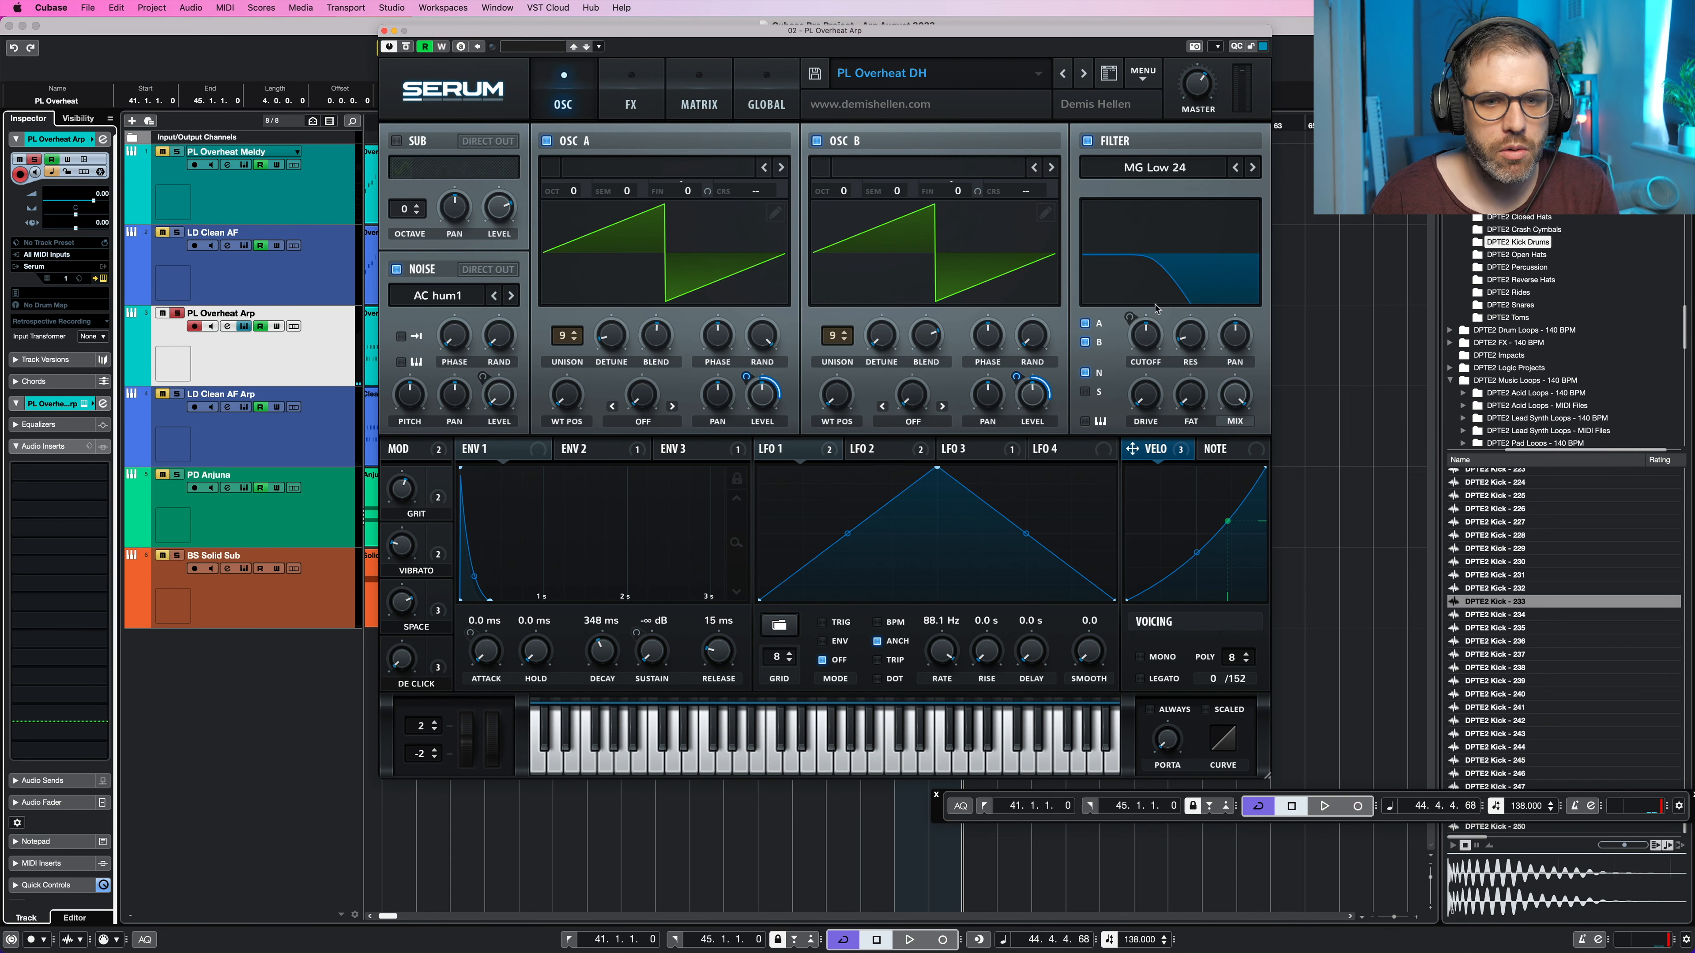
left_click_drag(1132, 453, 1125, 326)
key("space")
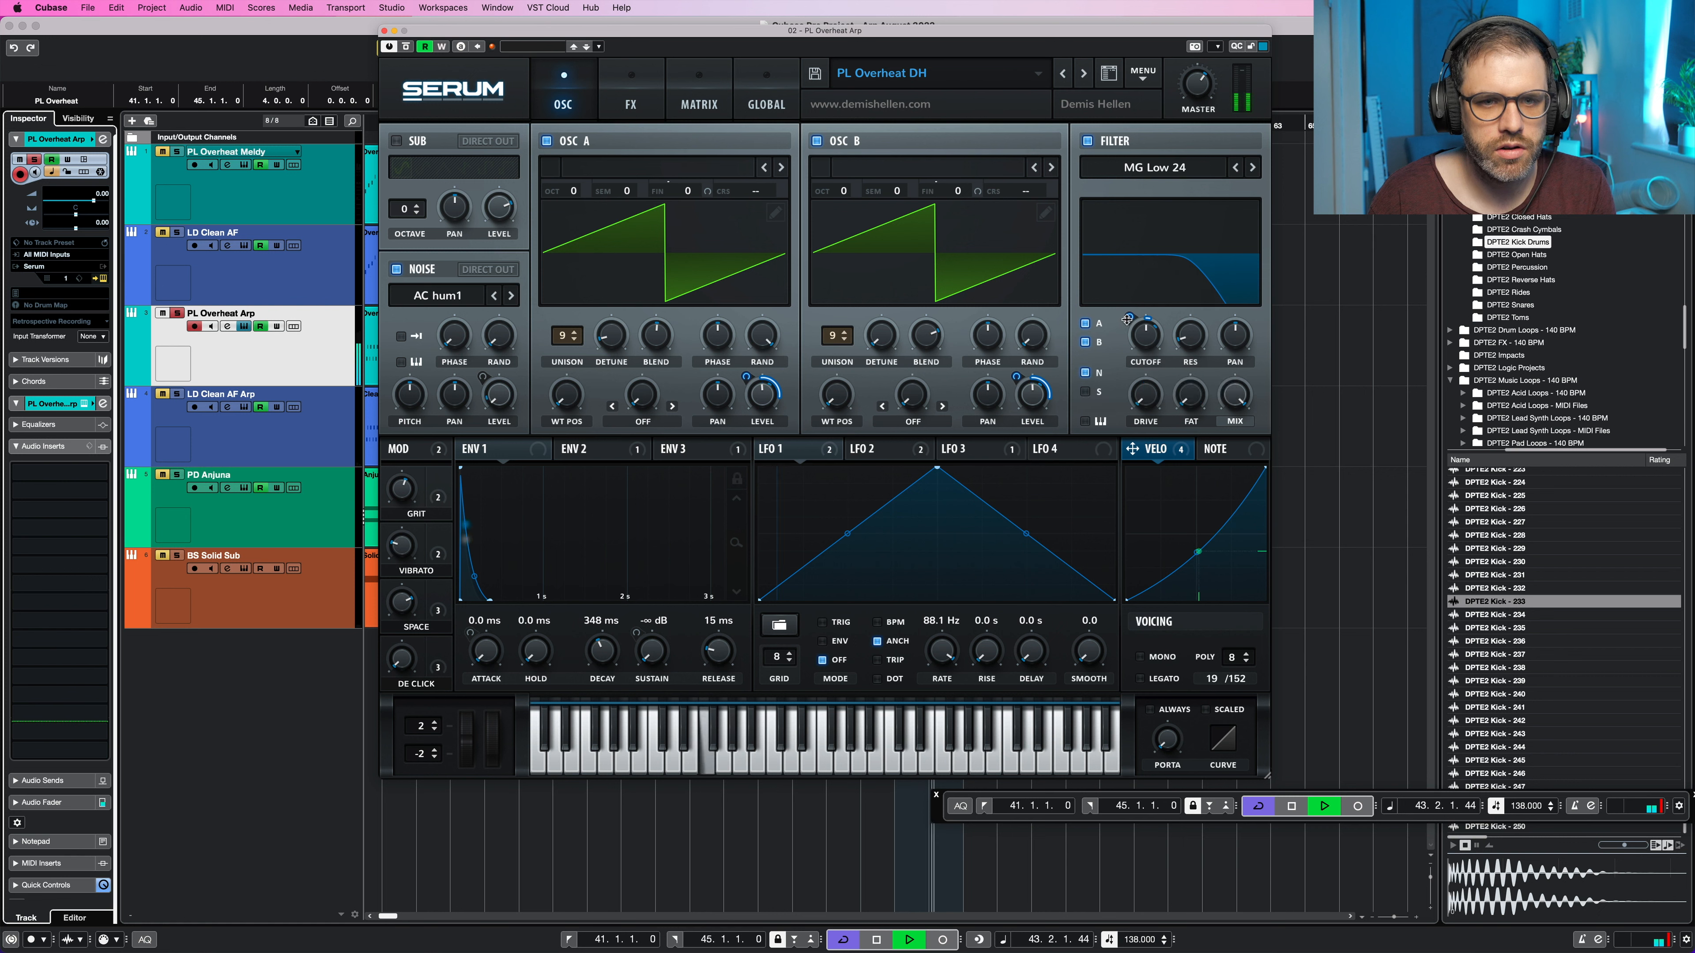
left_click_drag(1127, 323, 1127, 316)
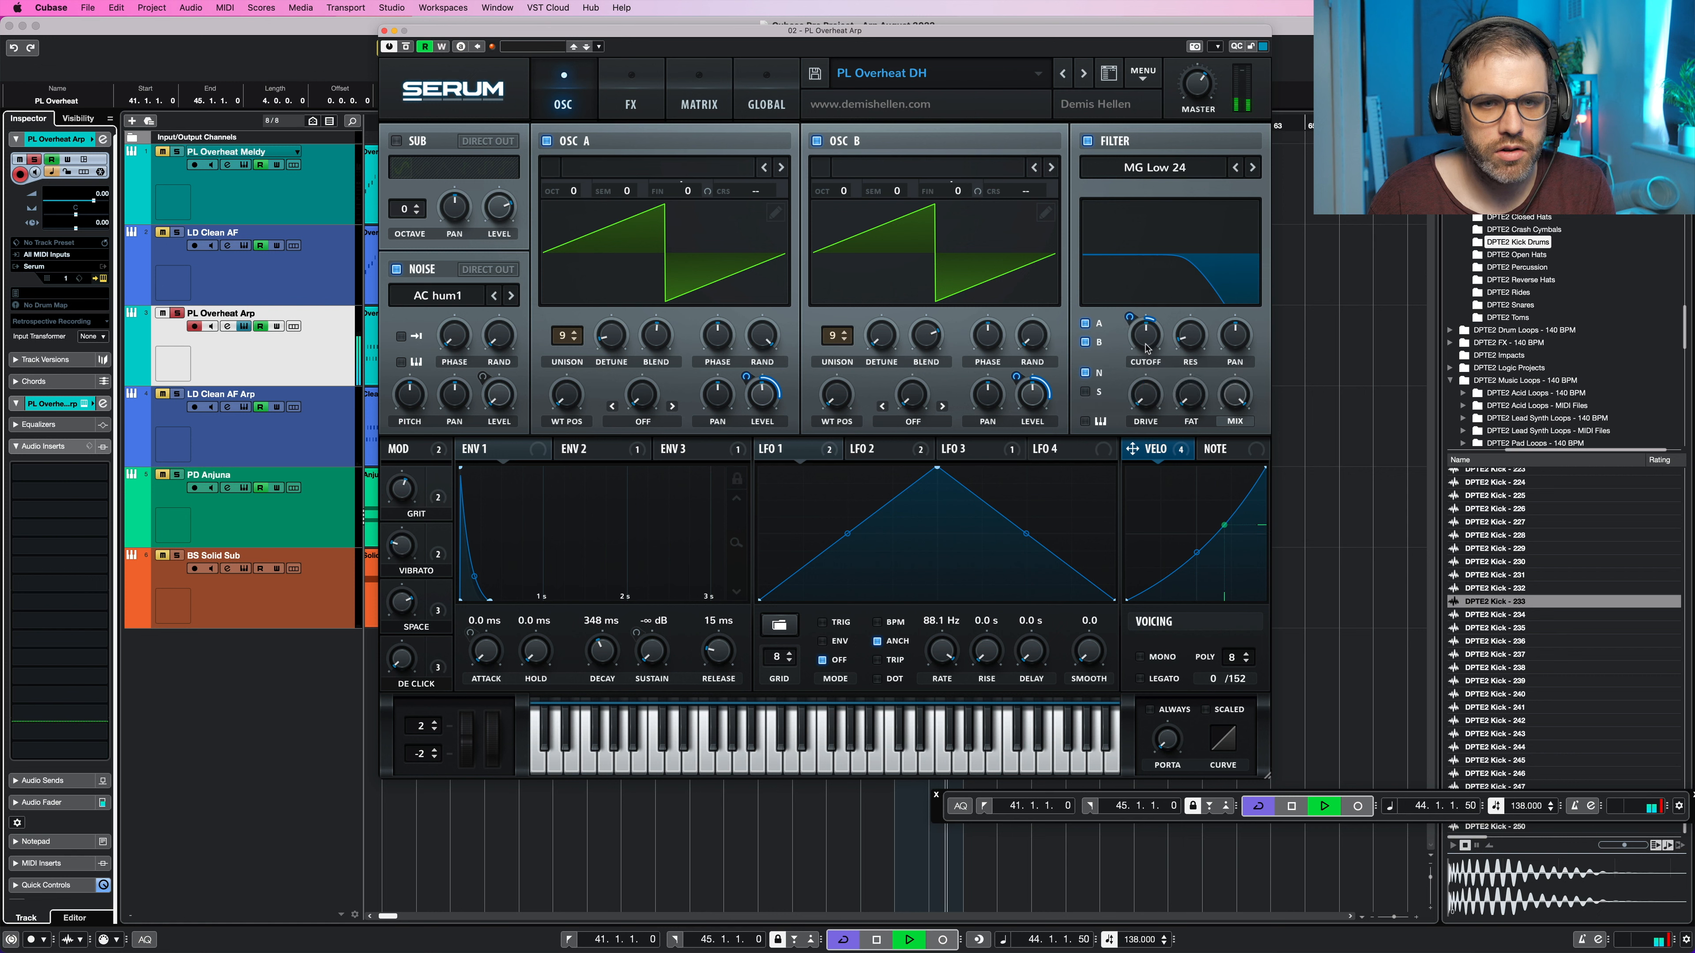
left_click_drag(1129, 319, 1130, 314)
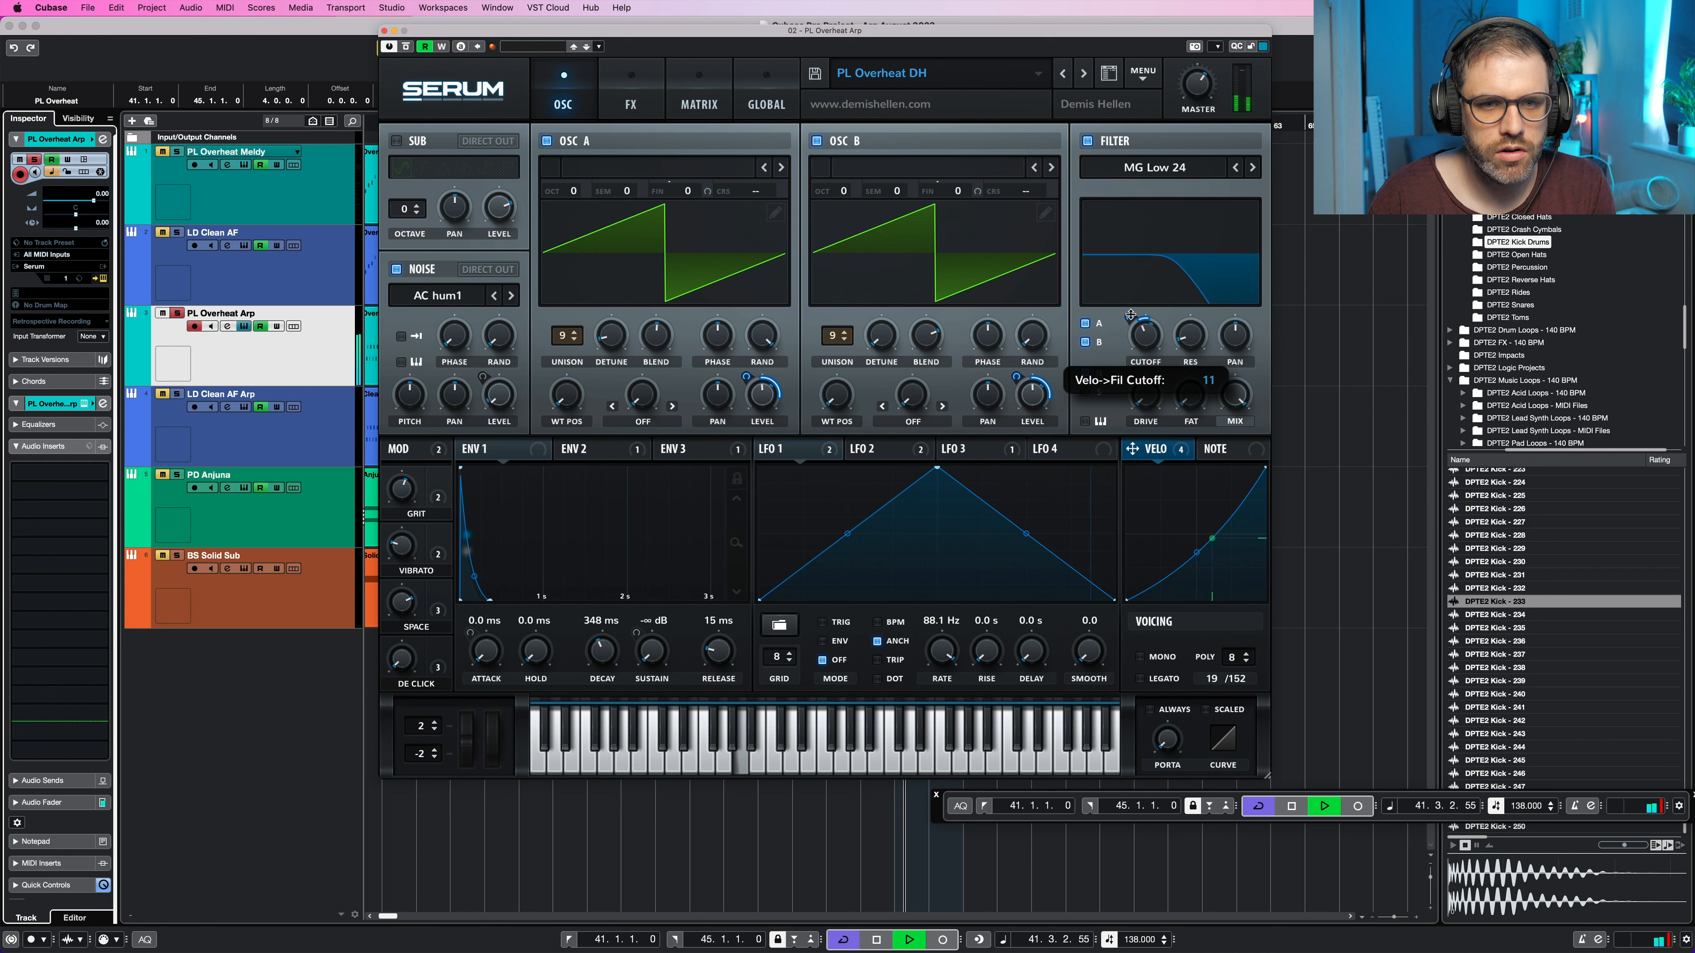
mouse_move(1145, 337)
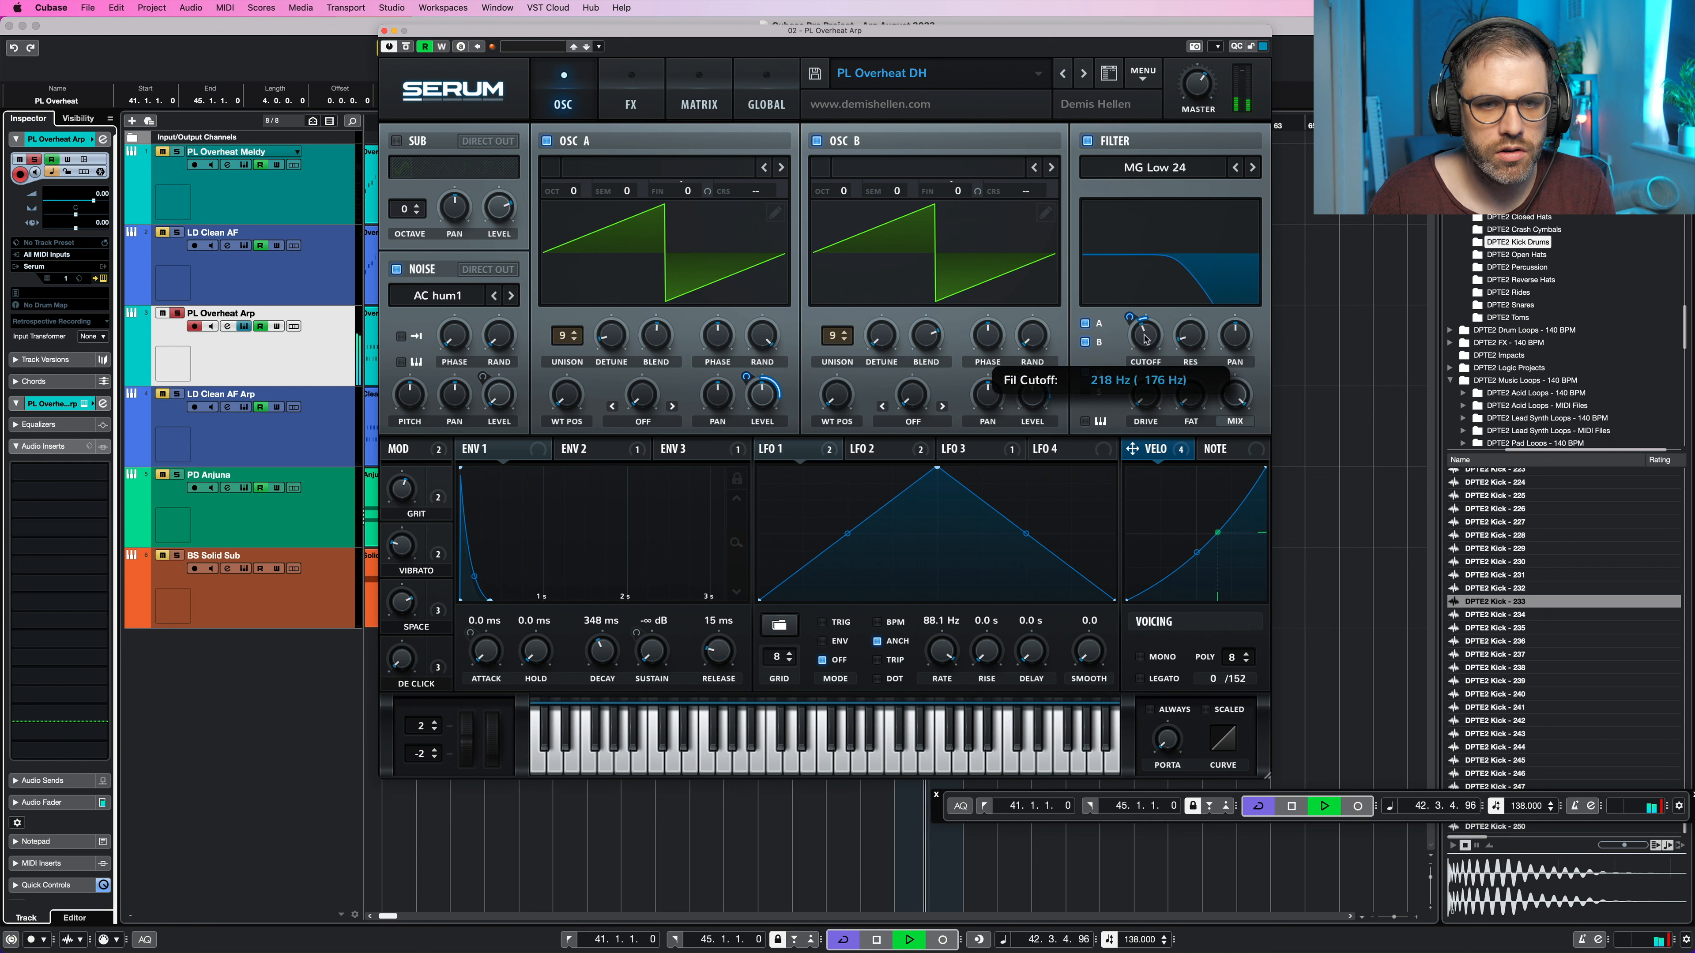
left_click_drag(1129, 318, 1129, 309)
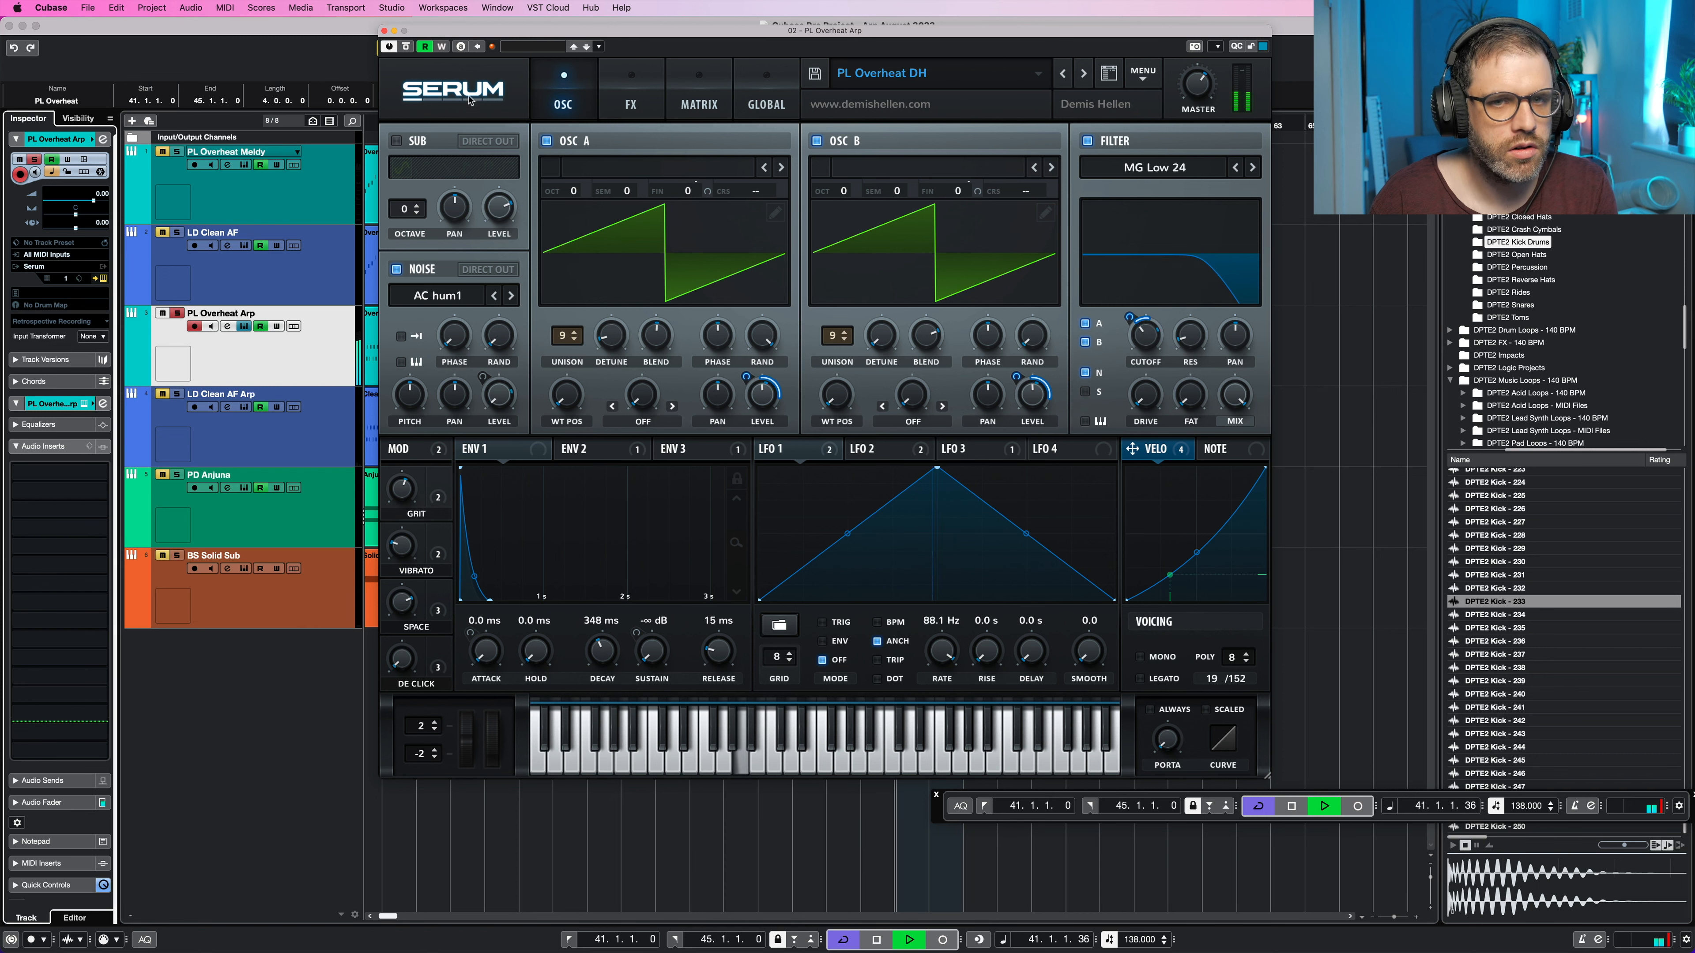
left_click(384, 31)
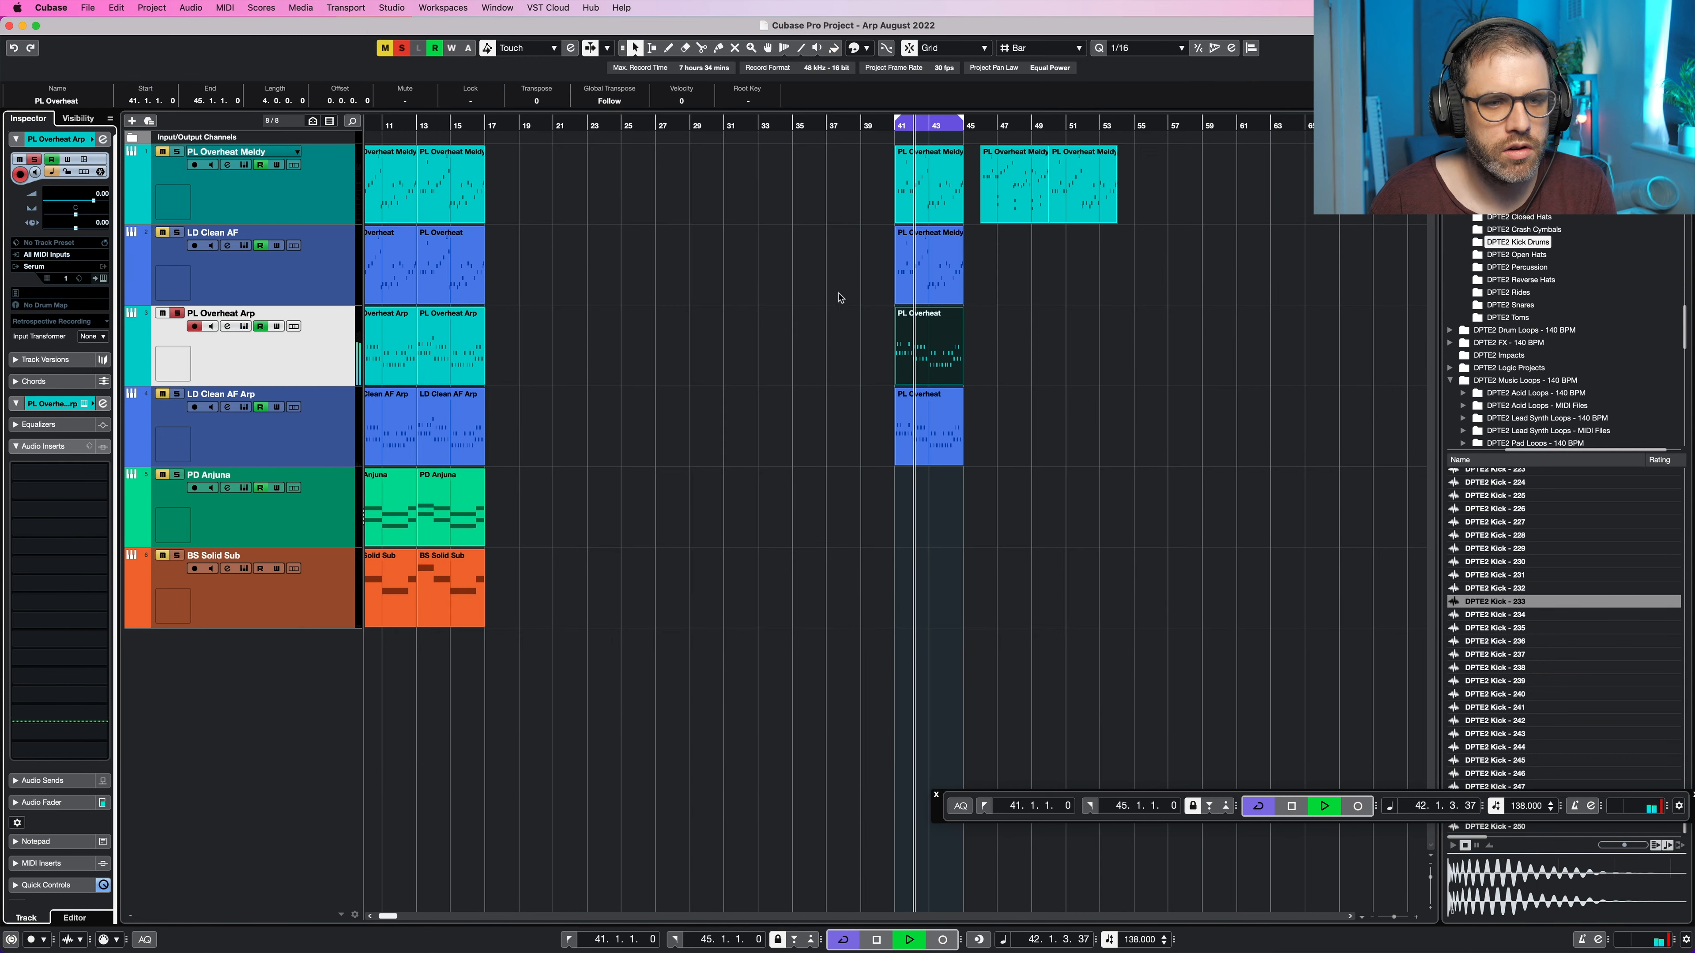
Step: Solo PL Overheat Meldy together with PL Overheat Arp and play back the combination
key("space")
left_click(177, 153)
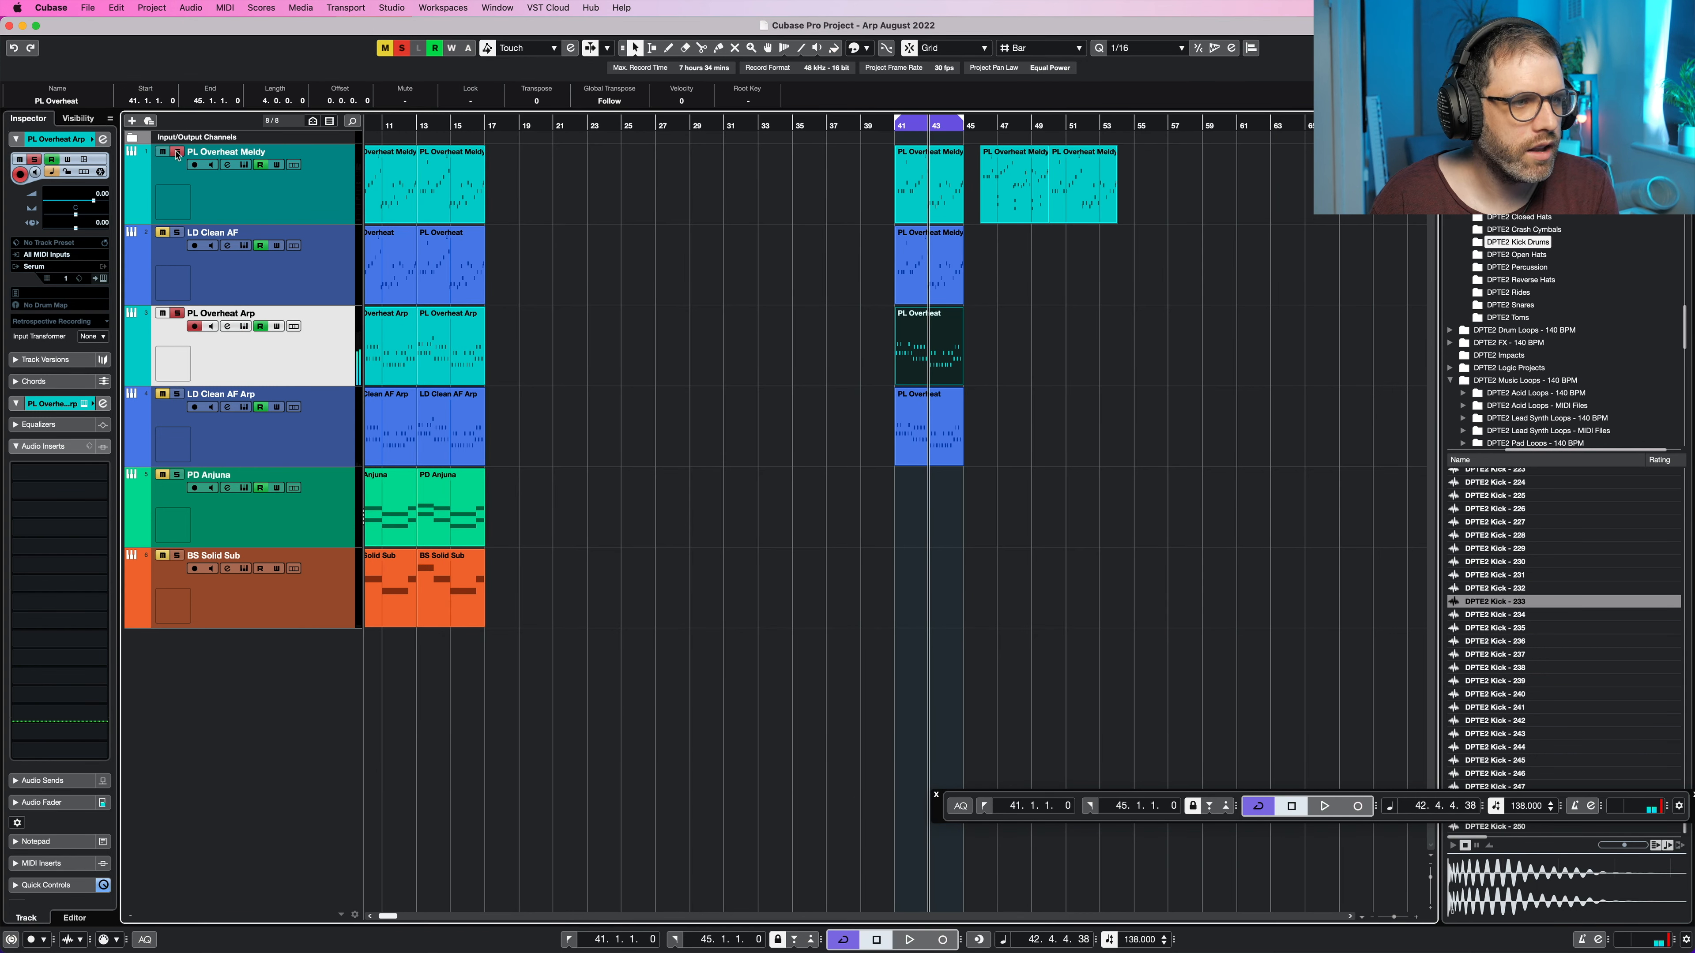
key("space")
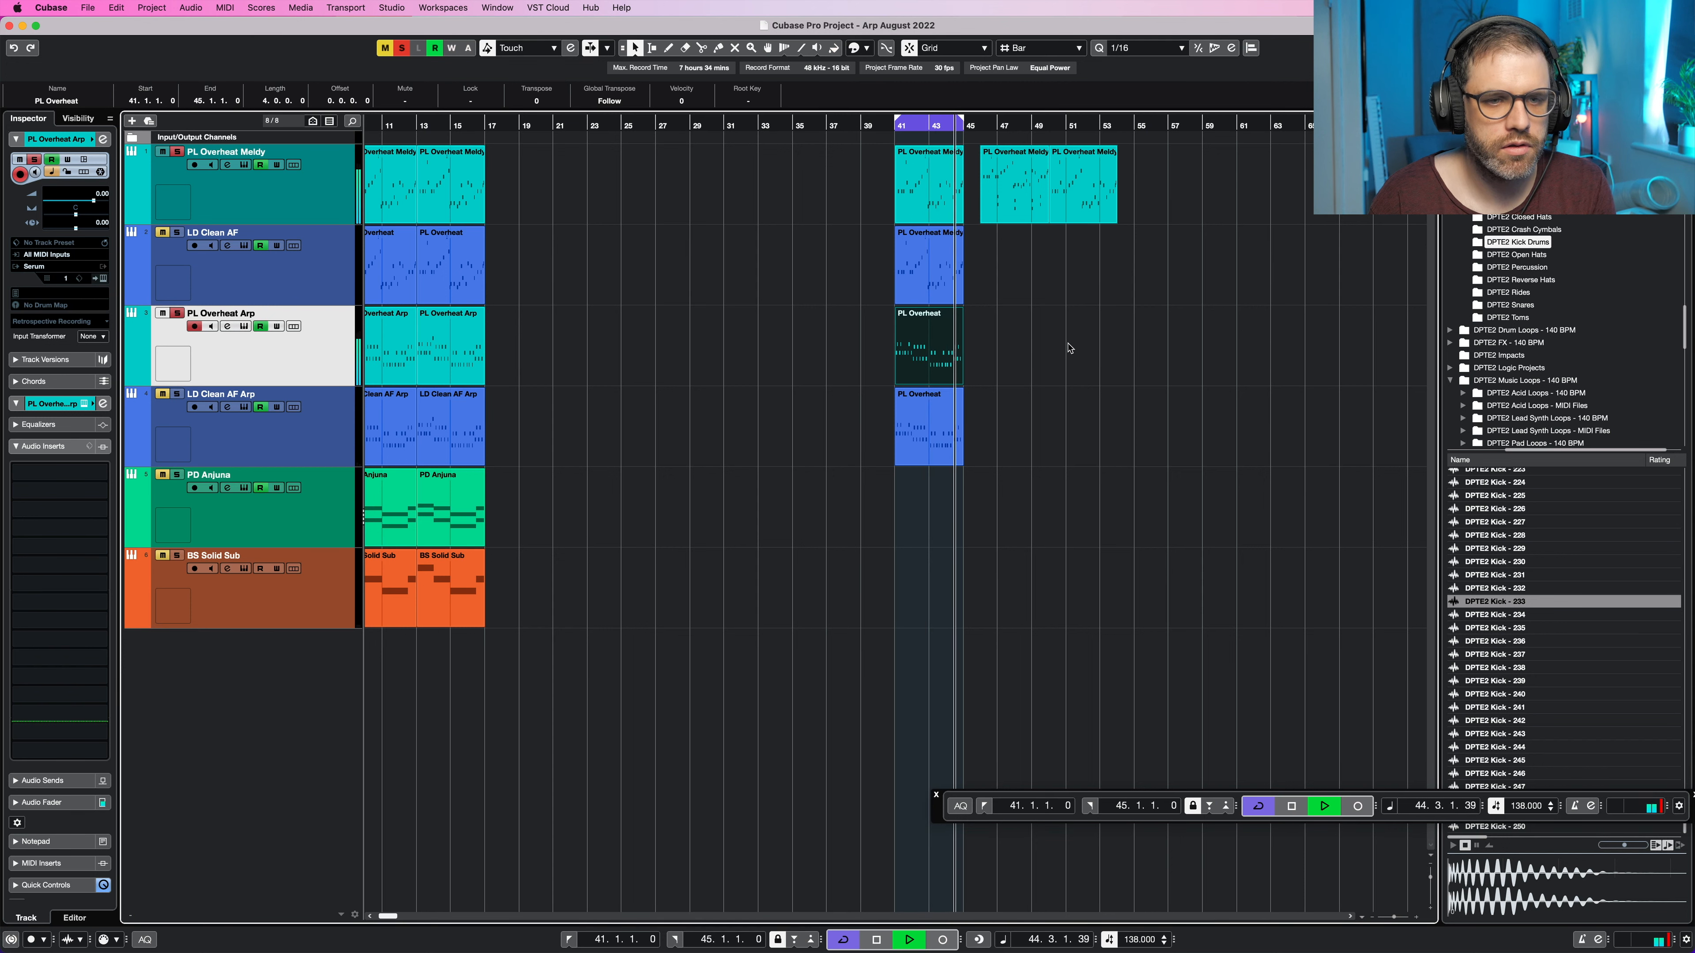
key("space")
Step: Check the master volume in the PL Overheat Arp's Serum and play the low arp against the melody again
left_click(101, 279)
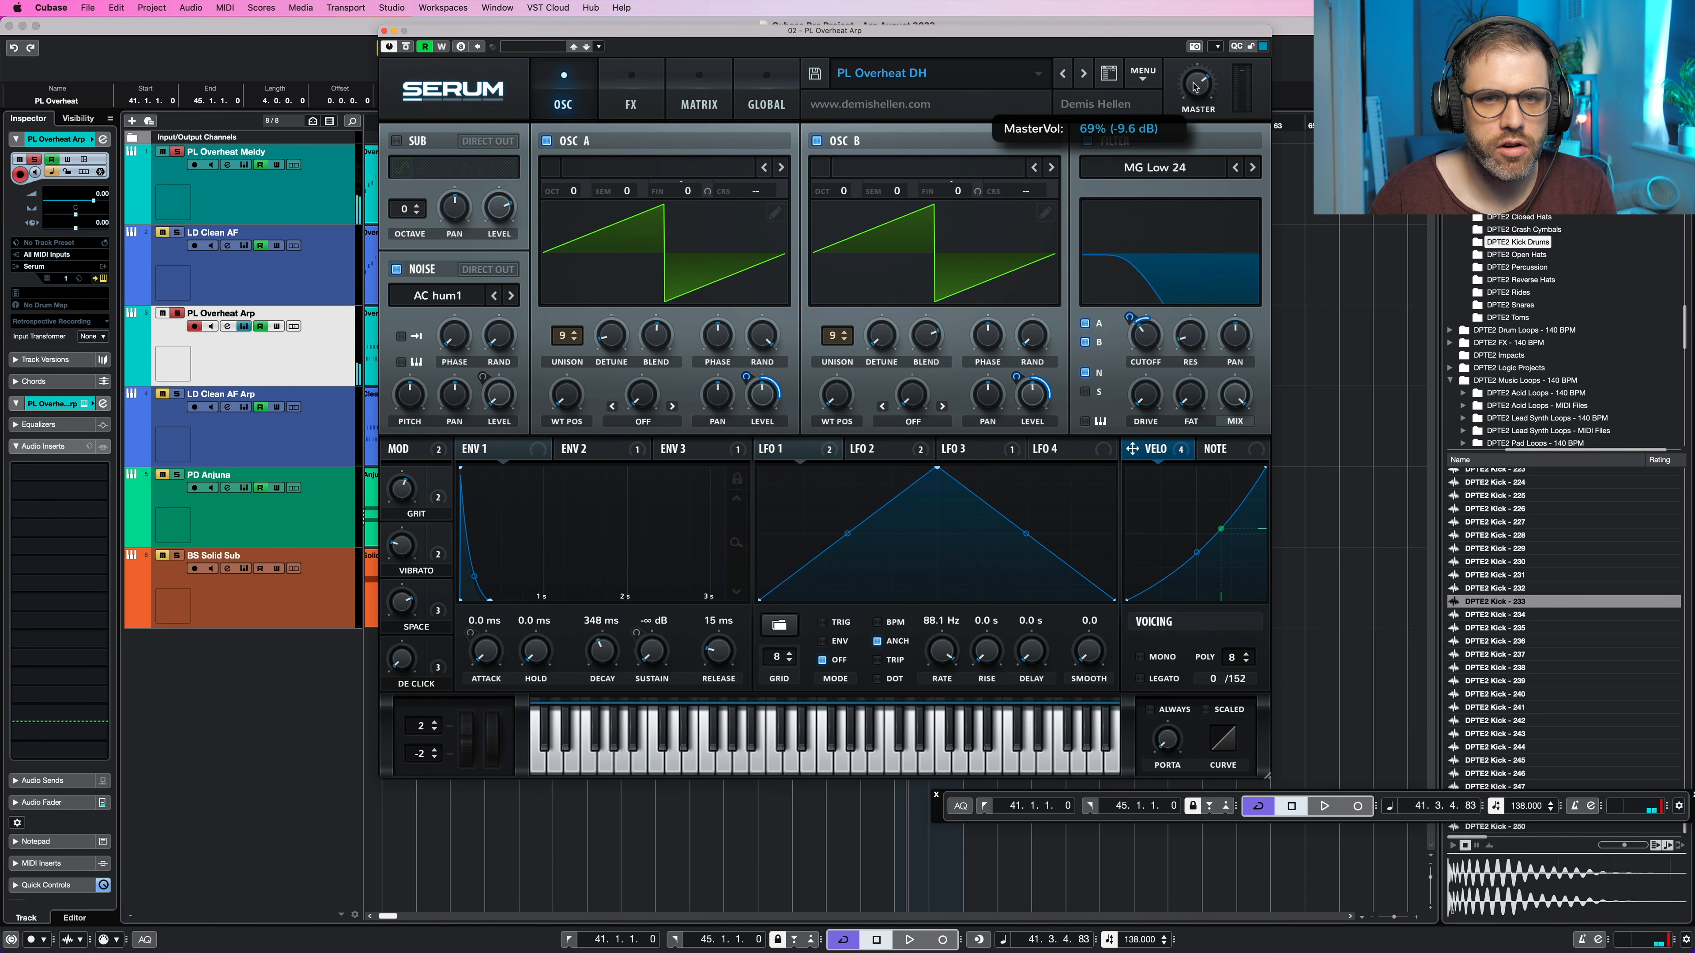
key("space")
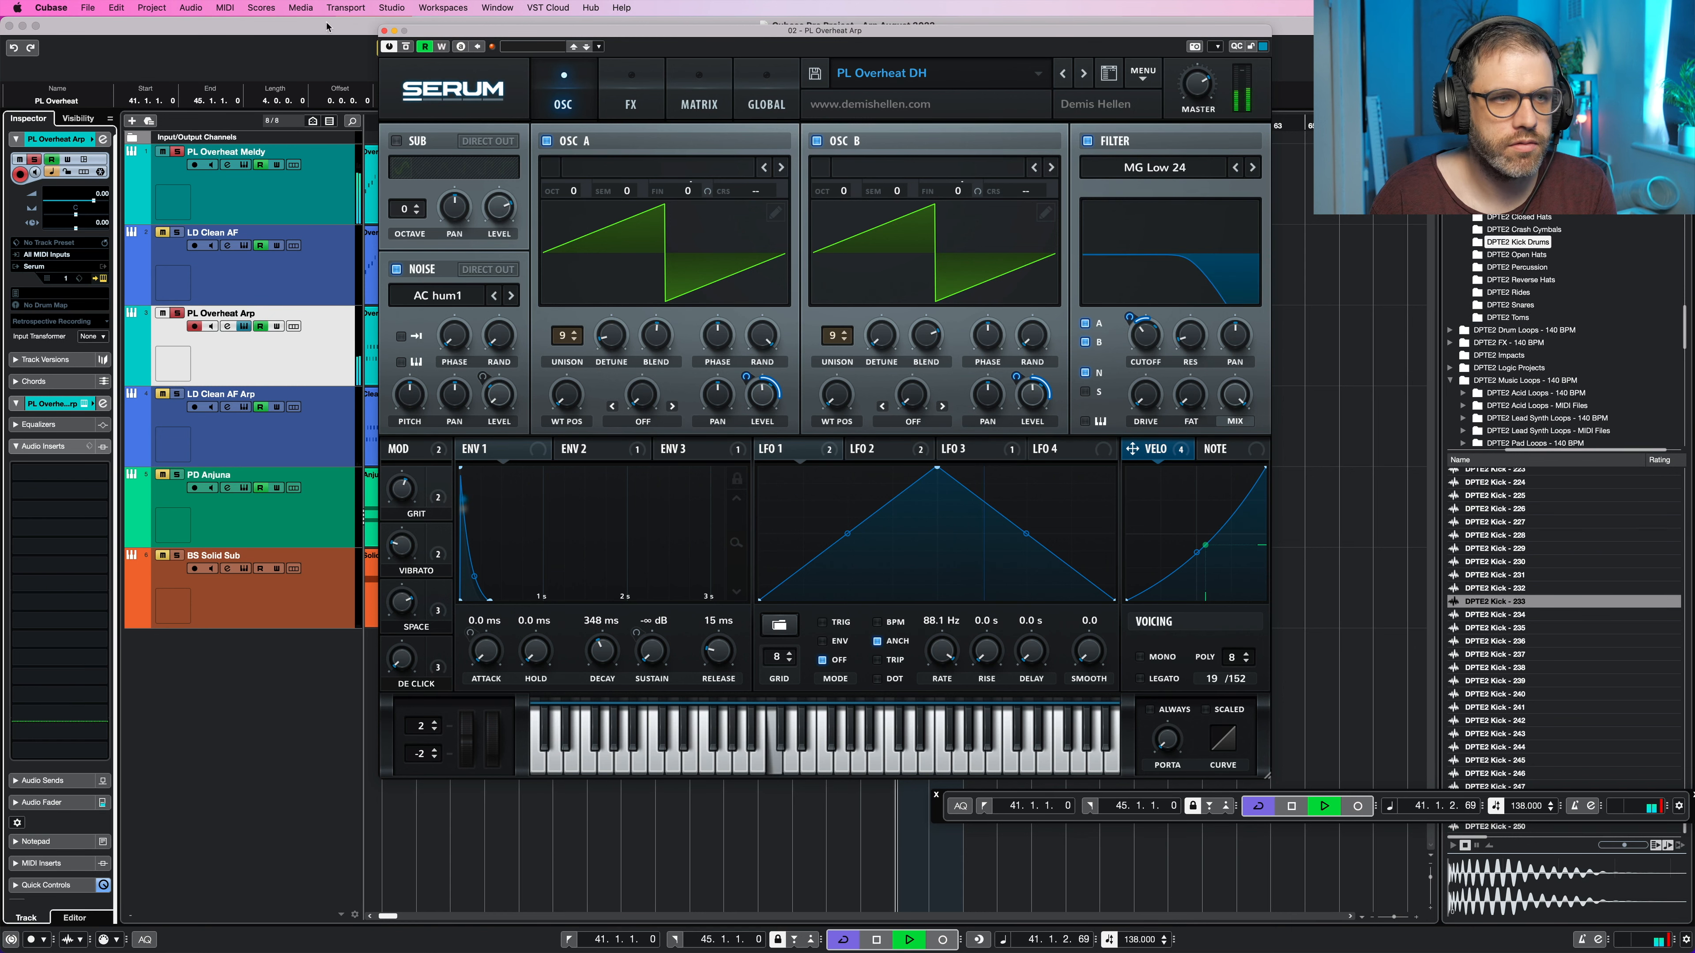
left_click(383, 31)
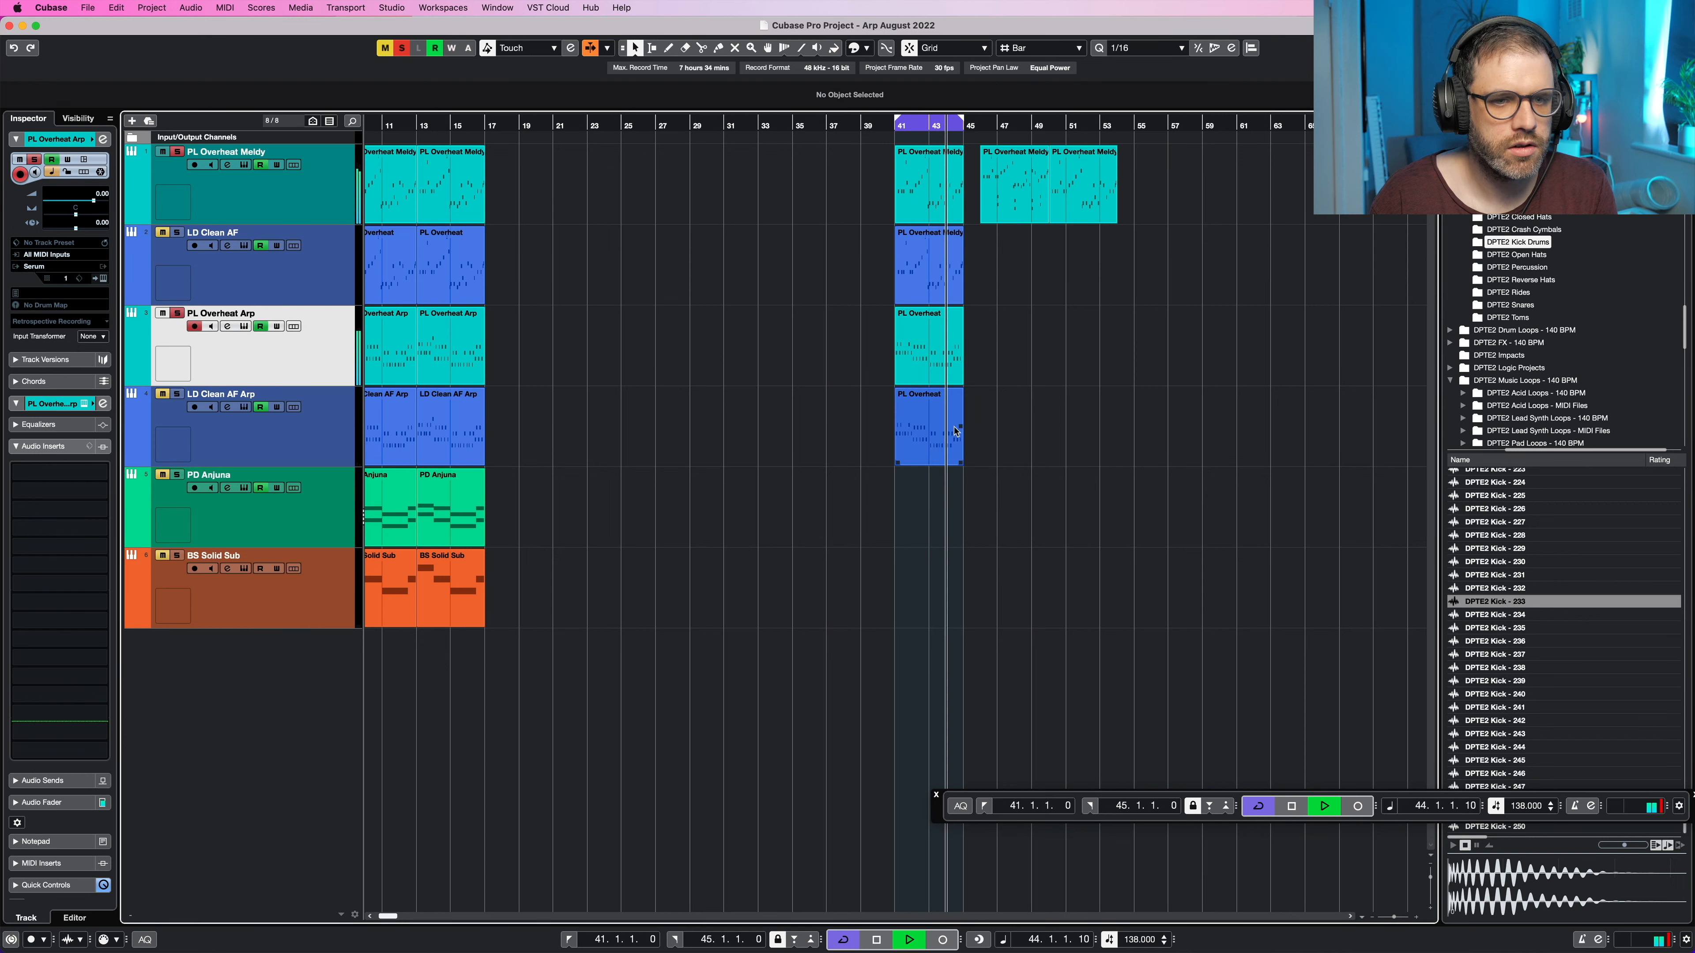
key("space")
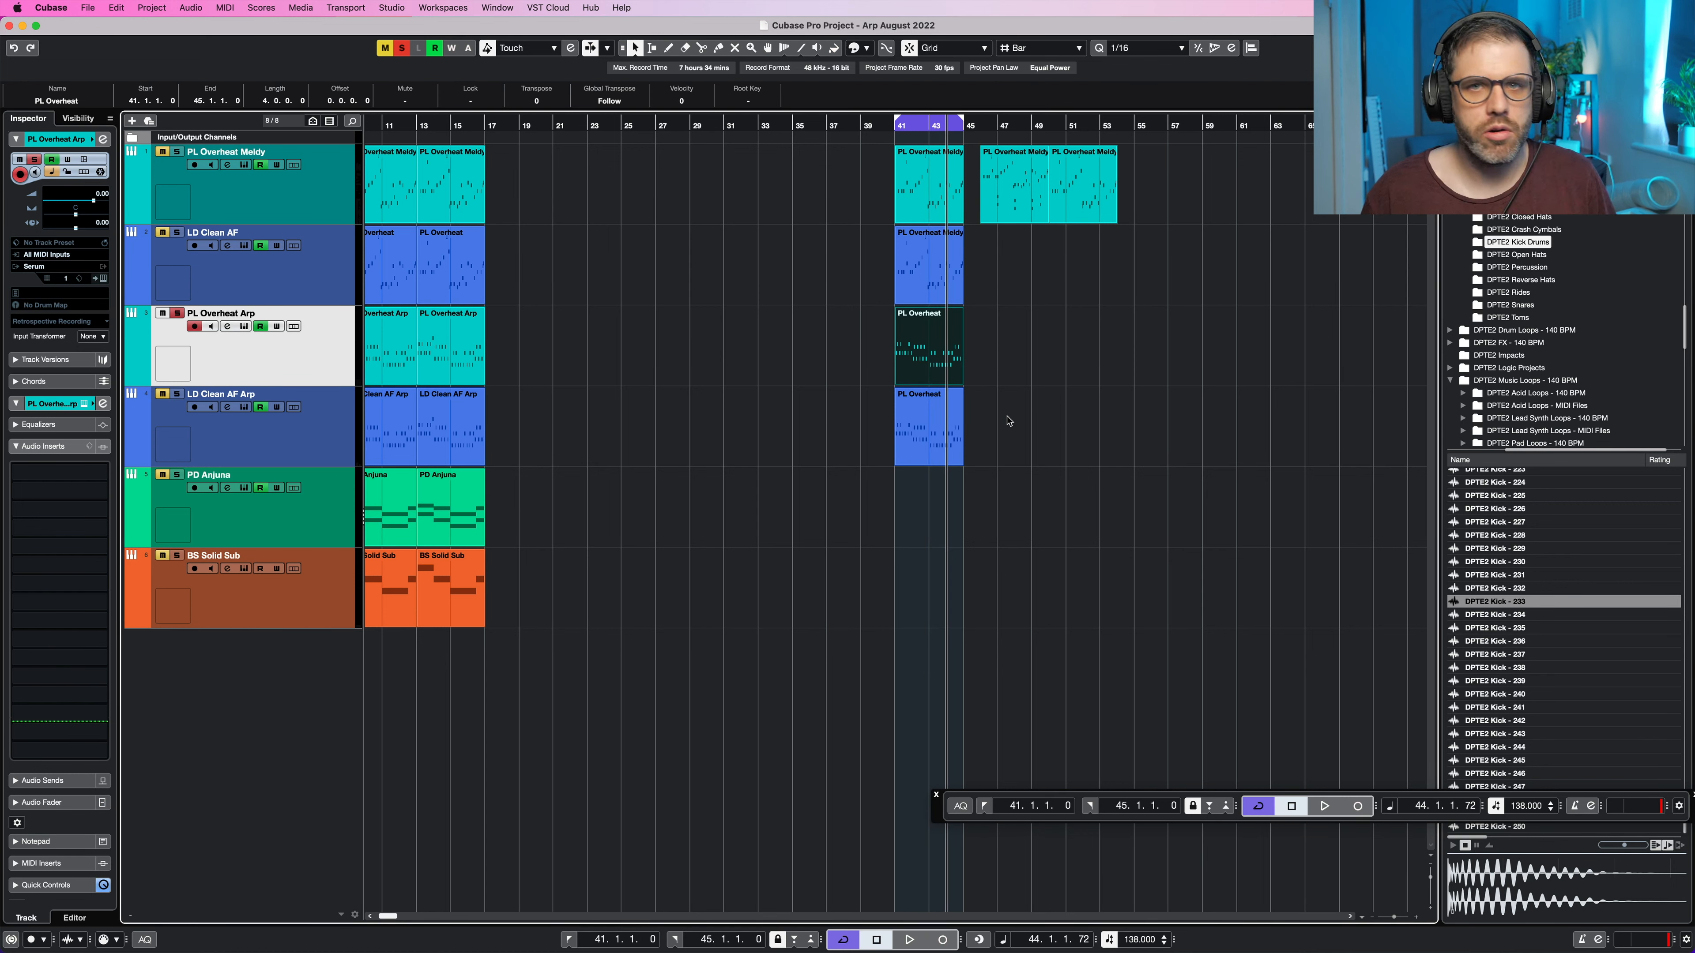
Step: Replace the LD Clean AF Arp part at bar 41 with a copy of the edited PL Overheat Arp part
left_click_drag(975, 417, 918, 430)
key("Delete")
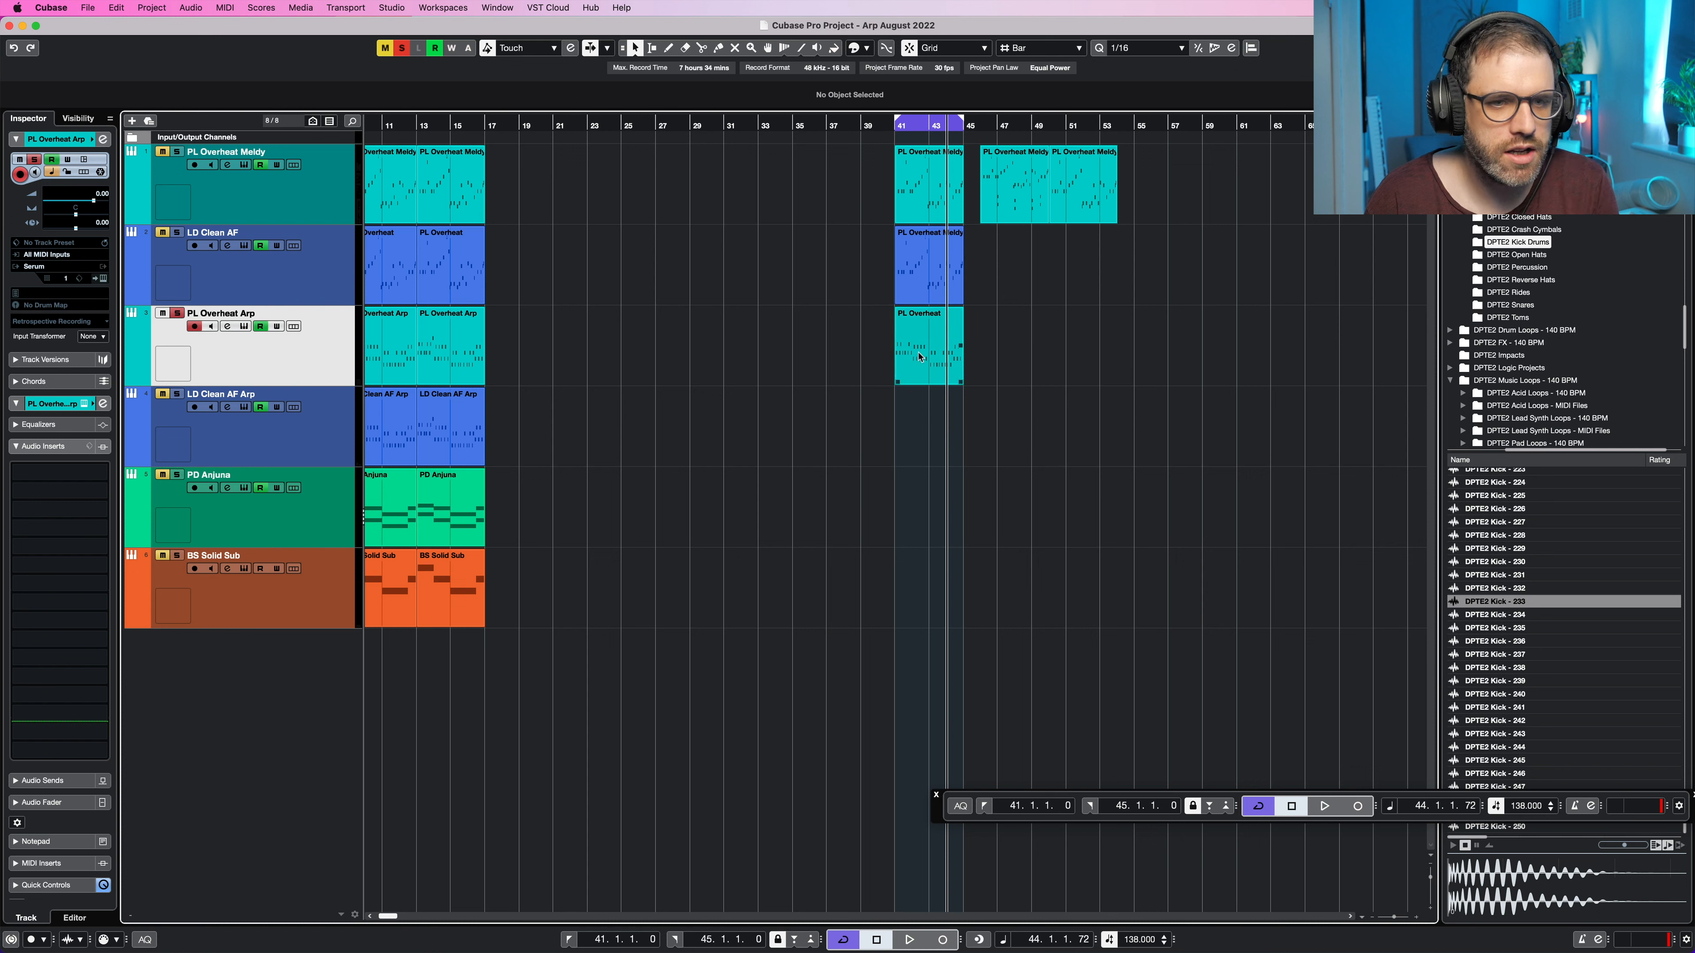
left_click_drag(919, 357, 919, 438, "alt")
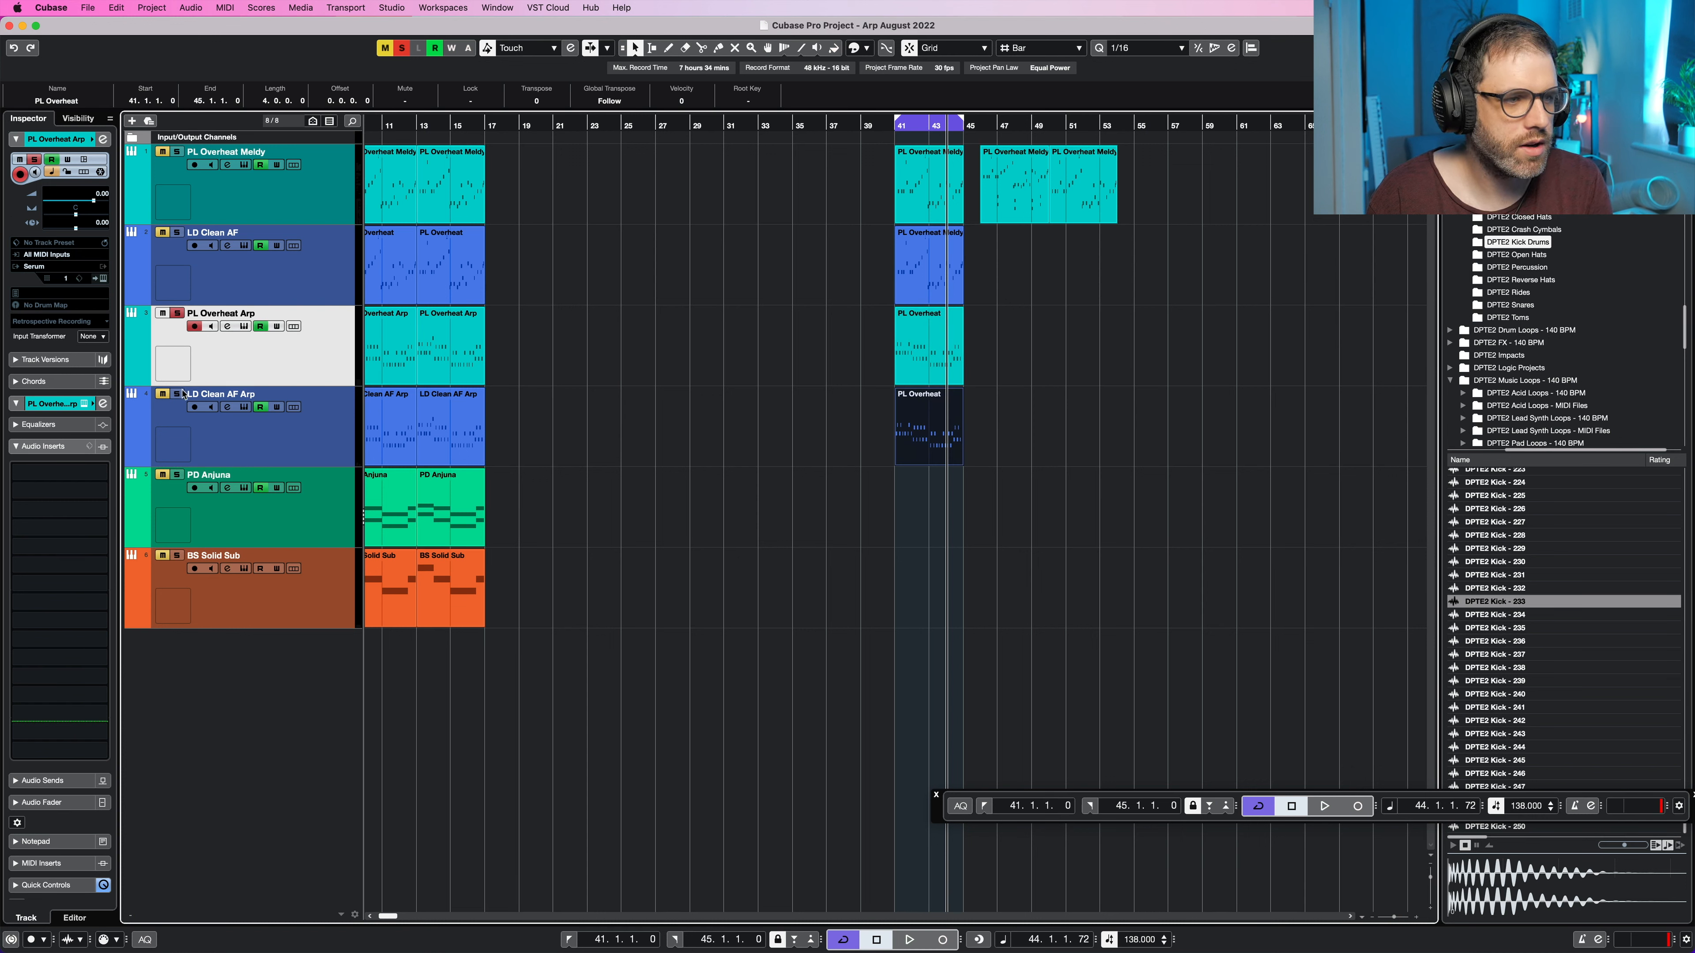
Step: Unsolo PL Overheat Arp and play back the LD Clean AF Arp part in solo
left_click(176, 314)
key("space")
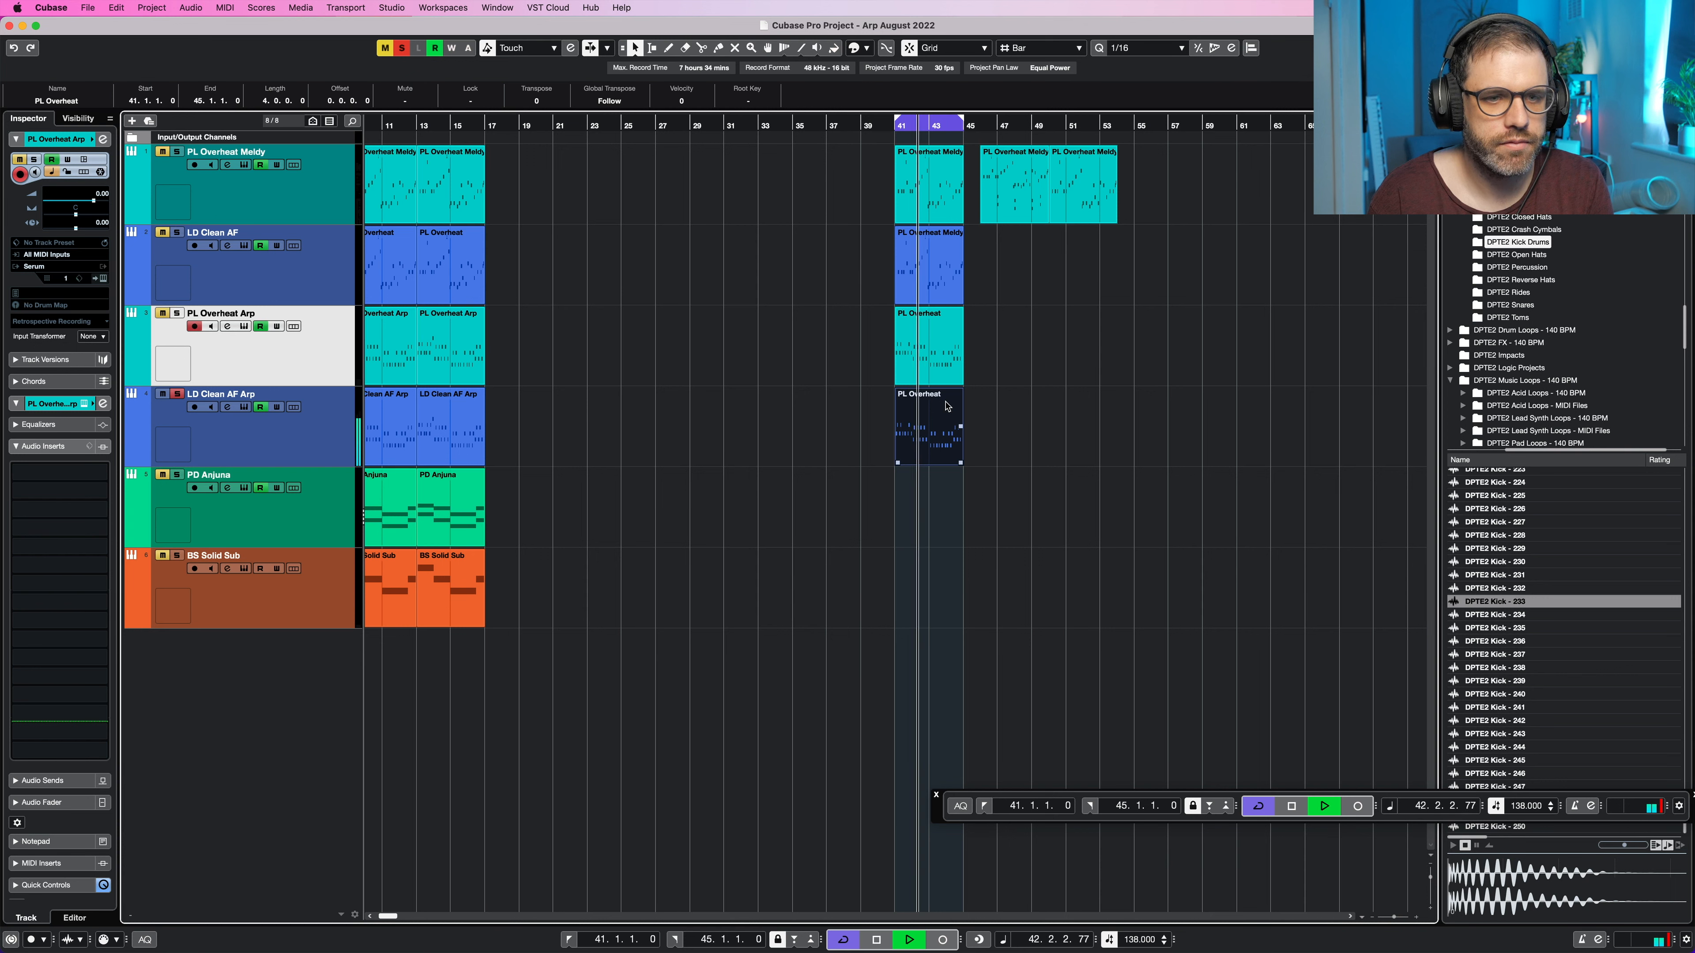
left_click(880, 435)
key("space")
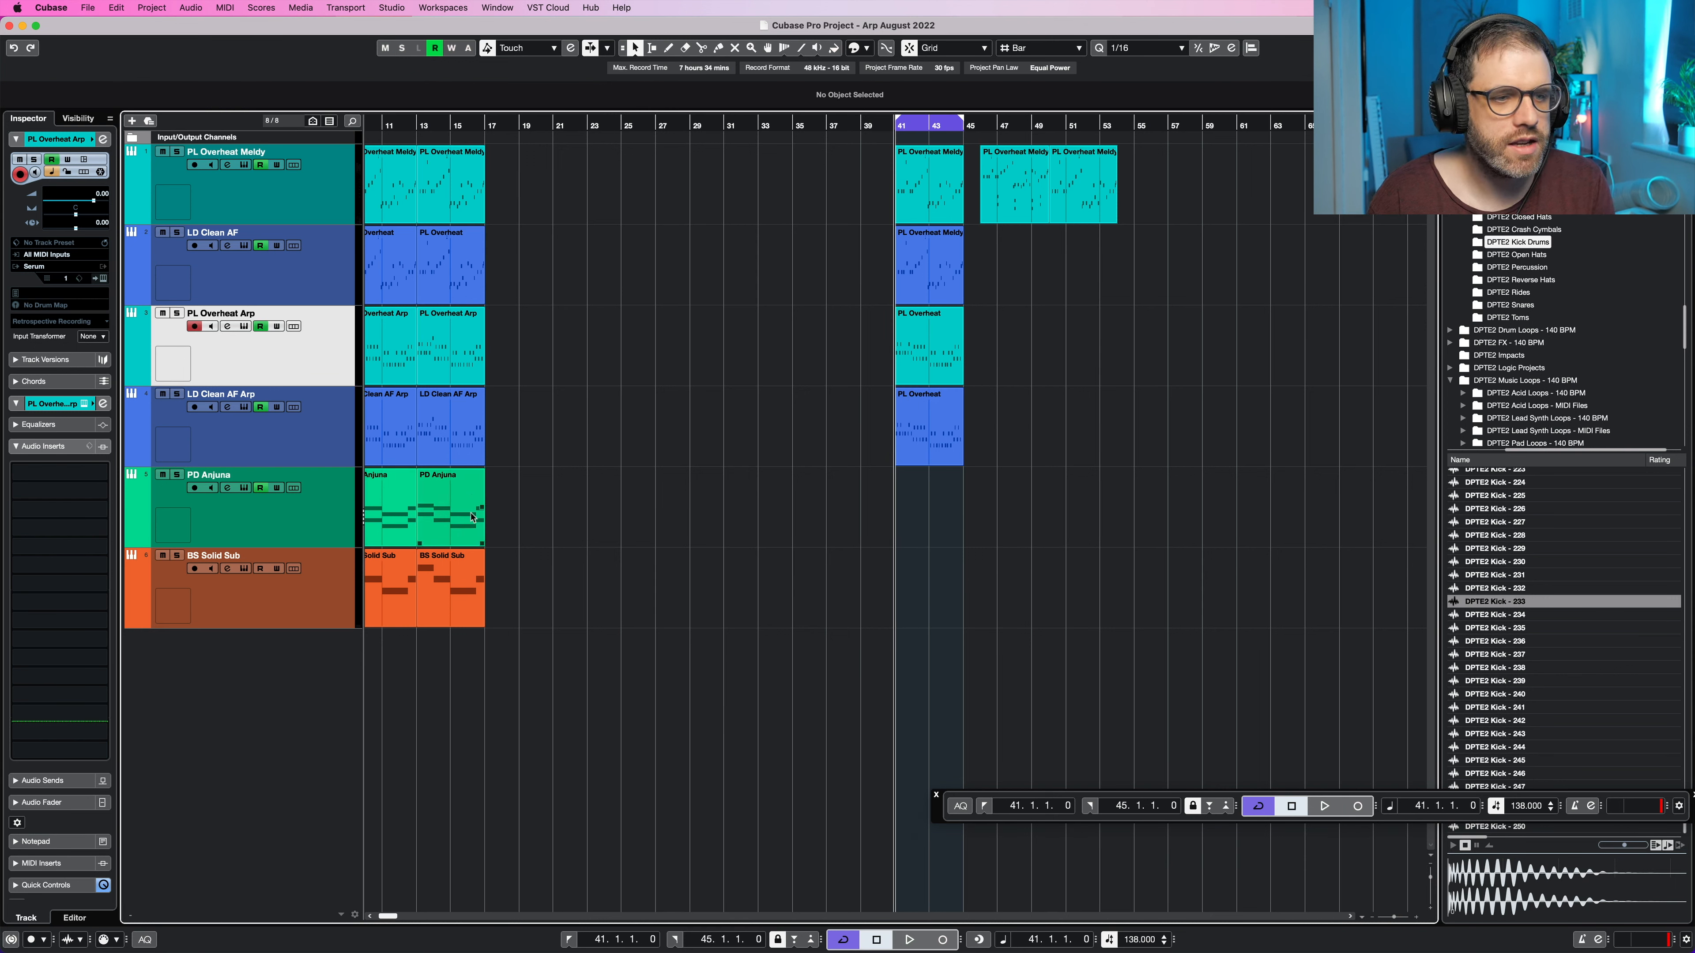
Step: Open the PL Overheat Meldy part at bar 46 and examine its low chord notes from F2 to C3
double_click(994, 189)
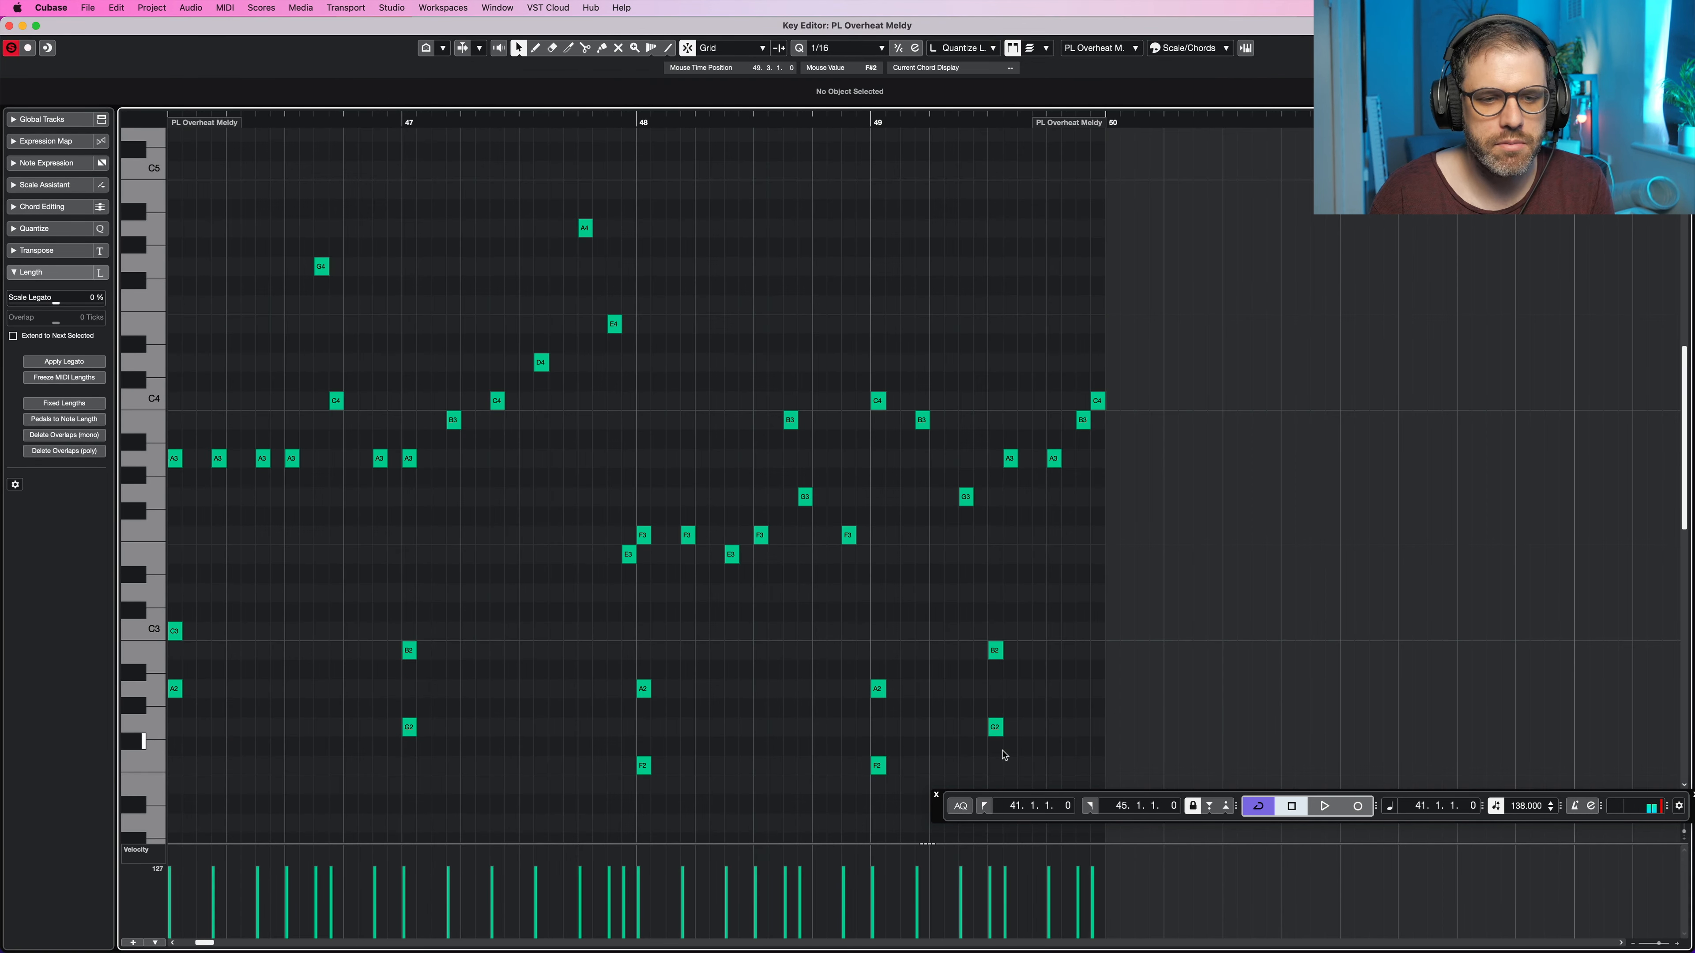
left_click_drag(1089, 621, 160, 778)
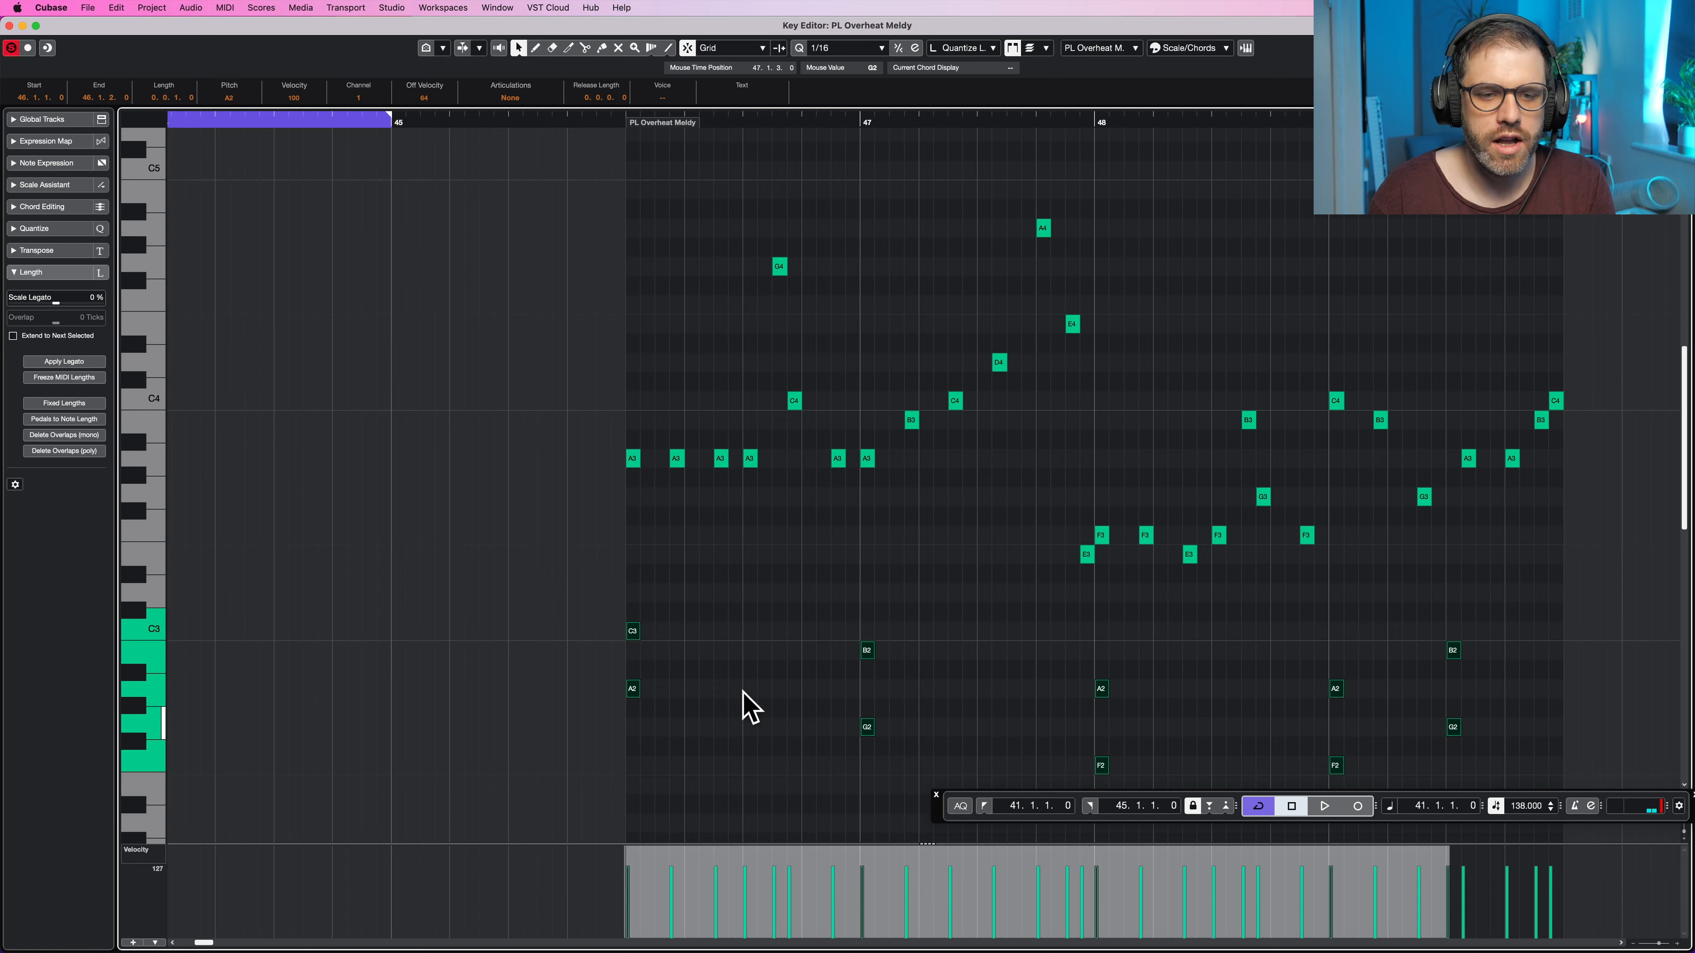
key("Return")
Step: Copy the second PD Anjuna part to bar 41 and play it back with the arp layers
left_click_drag(455, 513, 927, 517)
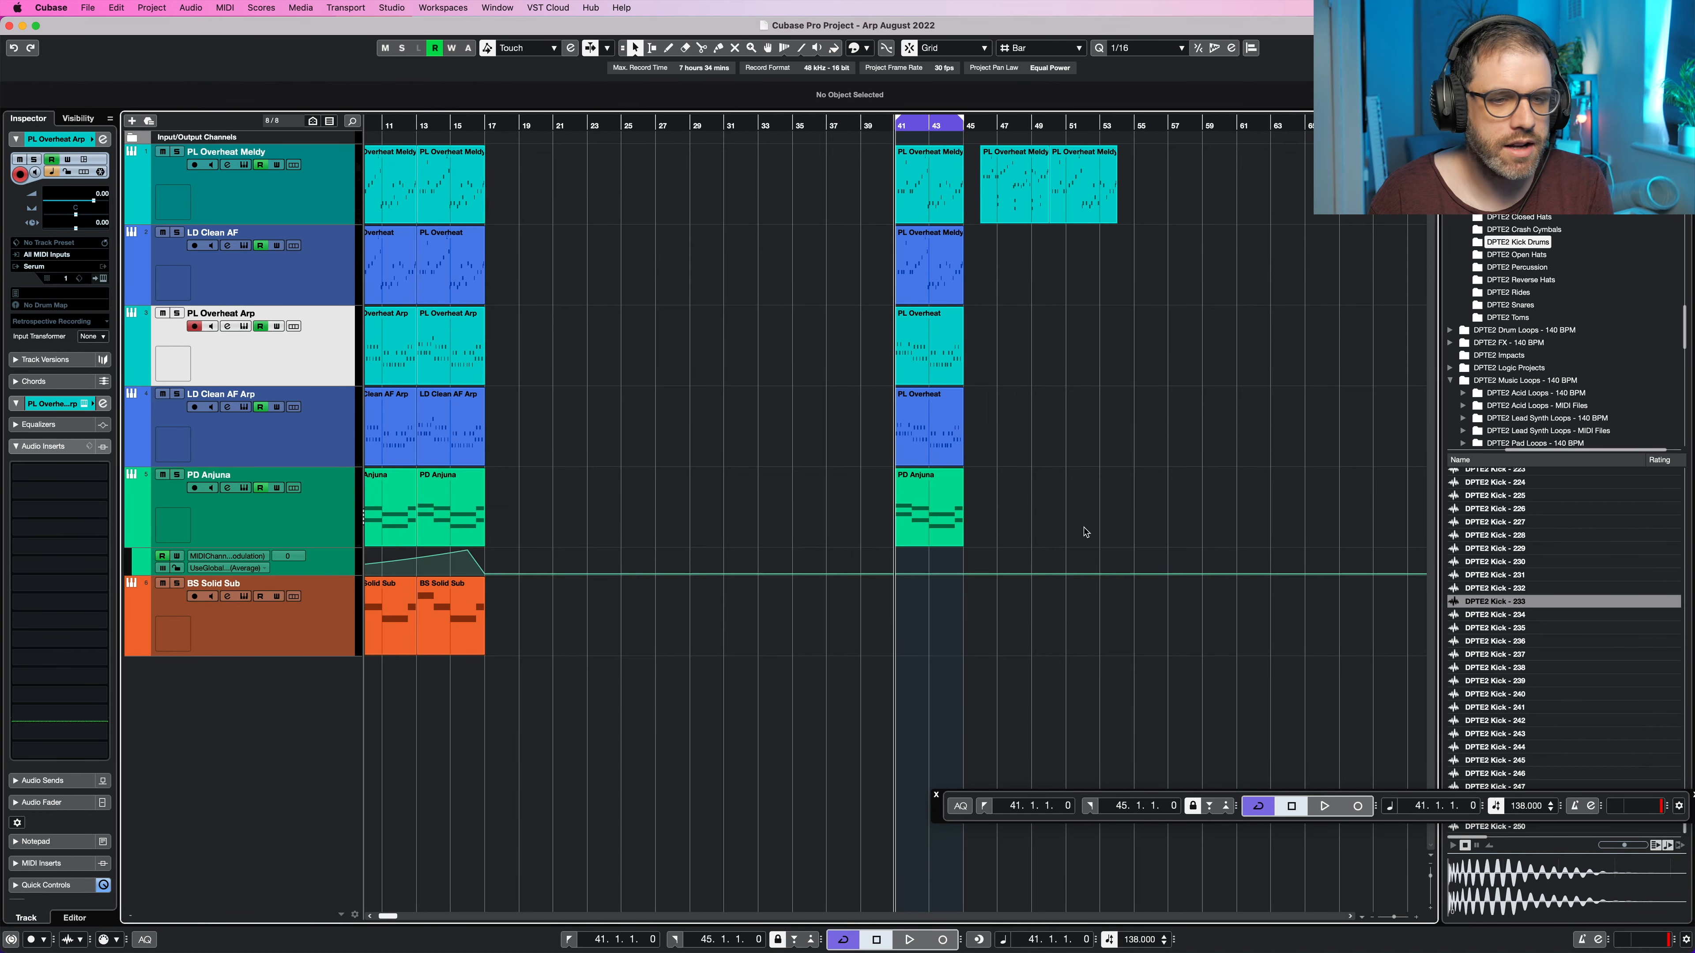
key("space")
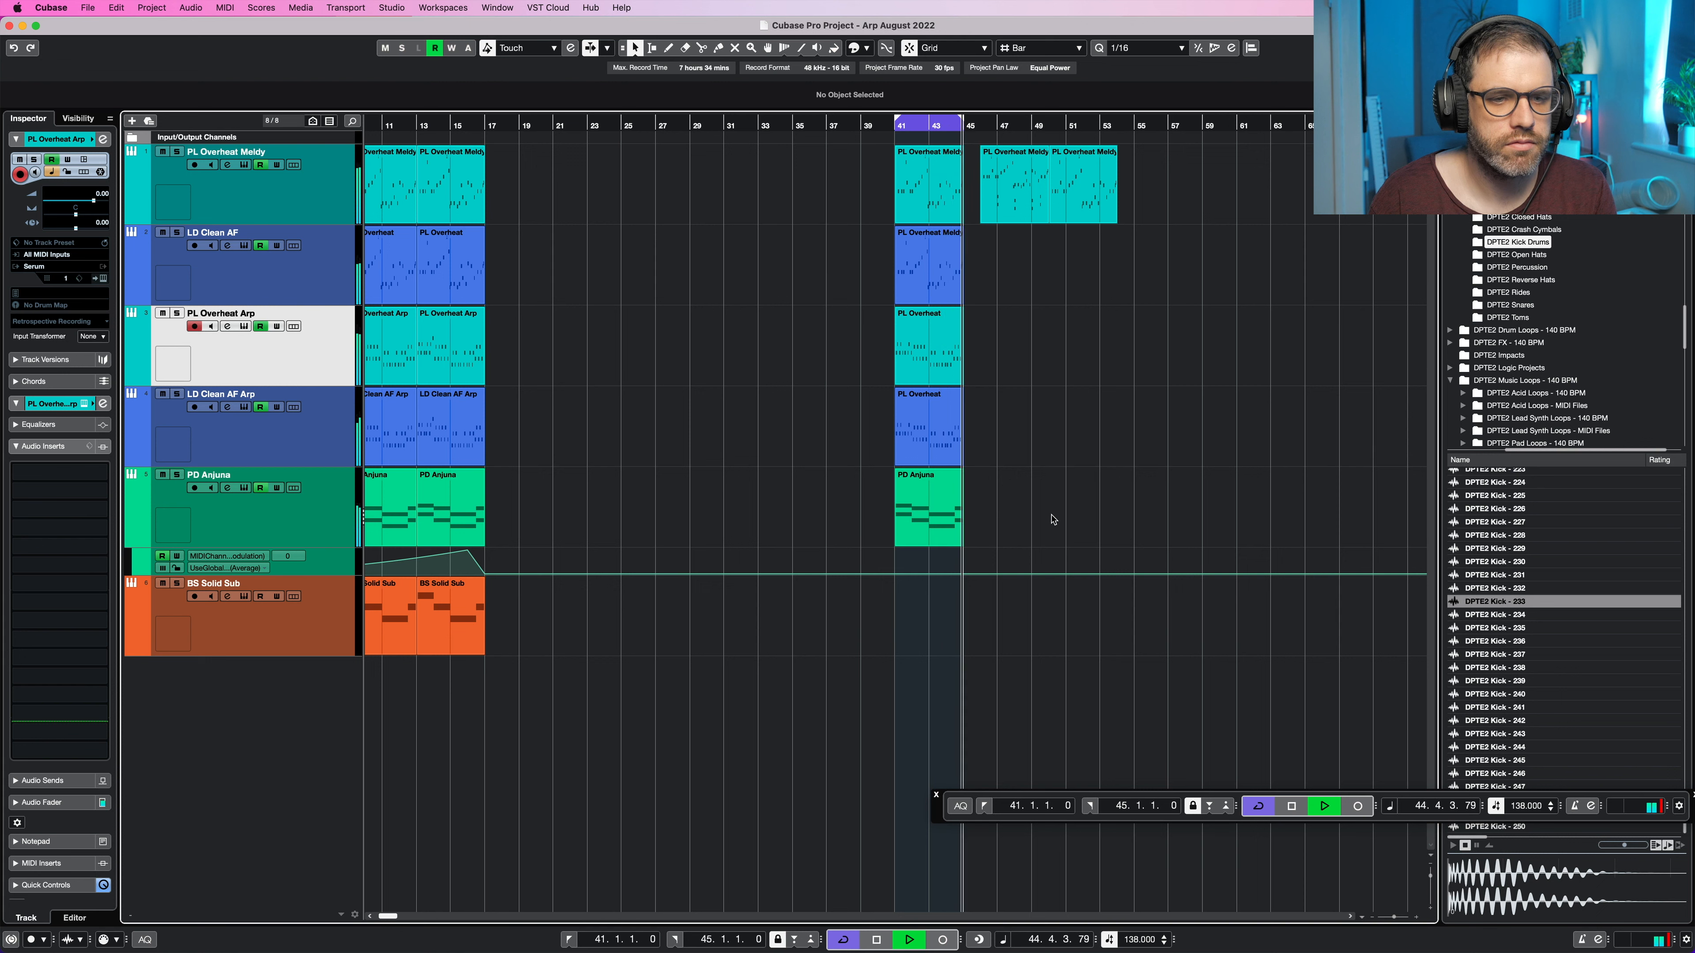
key("space")
Step: Copy the second BS Solid Sub part to bar 41 and play it back soloed with PD Anjuna
left_click_drag(429, 602, 928, 603)
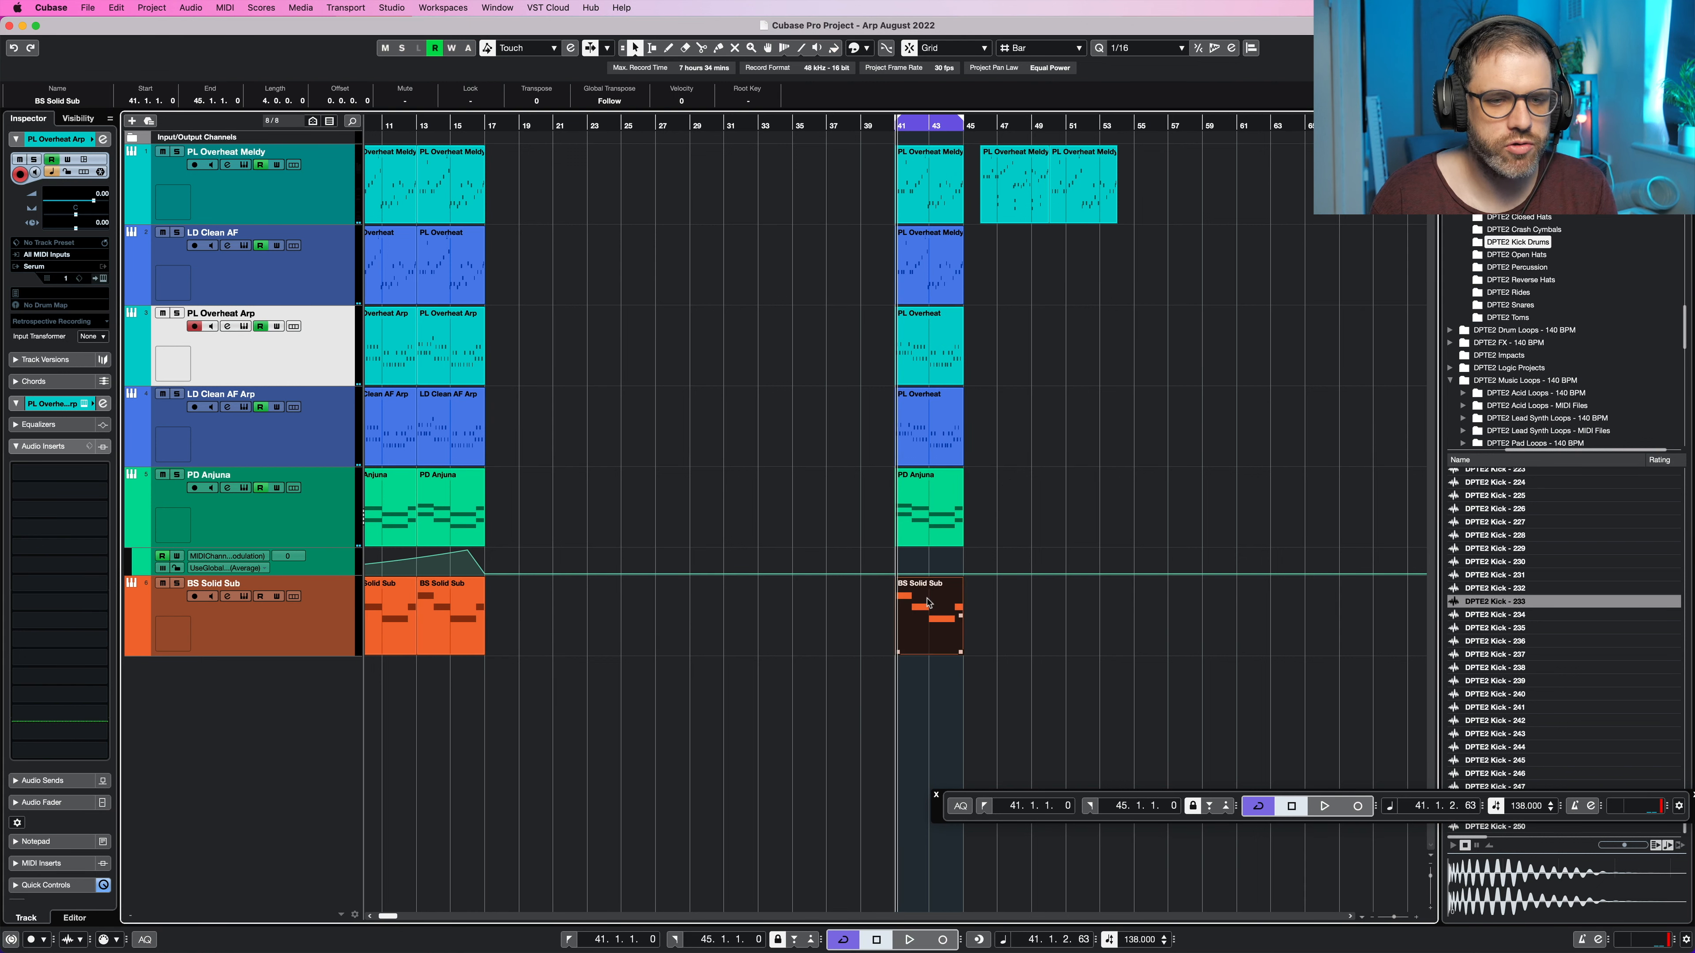
left_click(176, 474)
key("space")
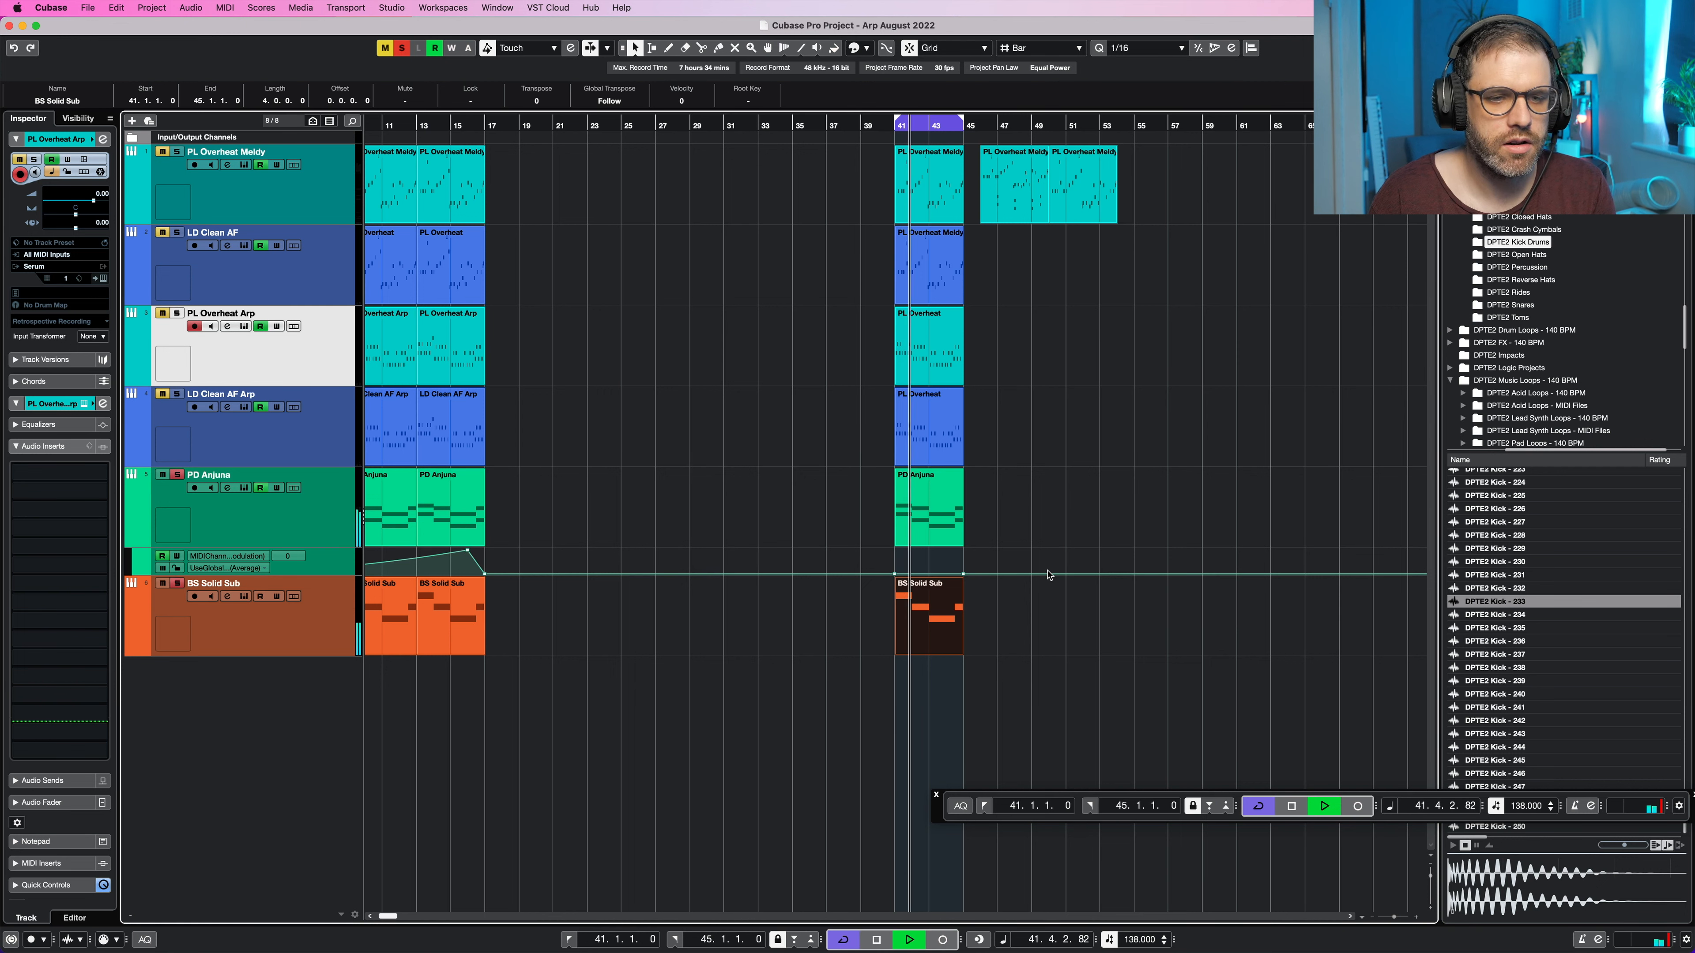
left_click(176, 584)
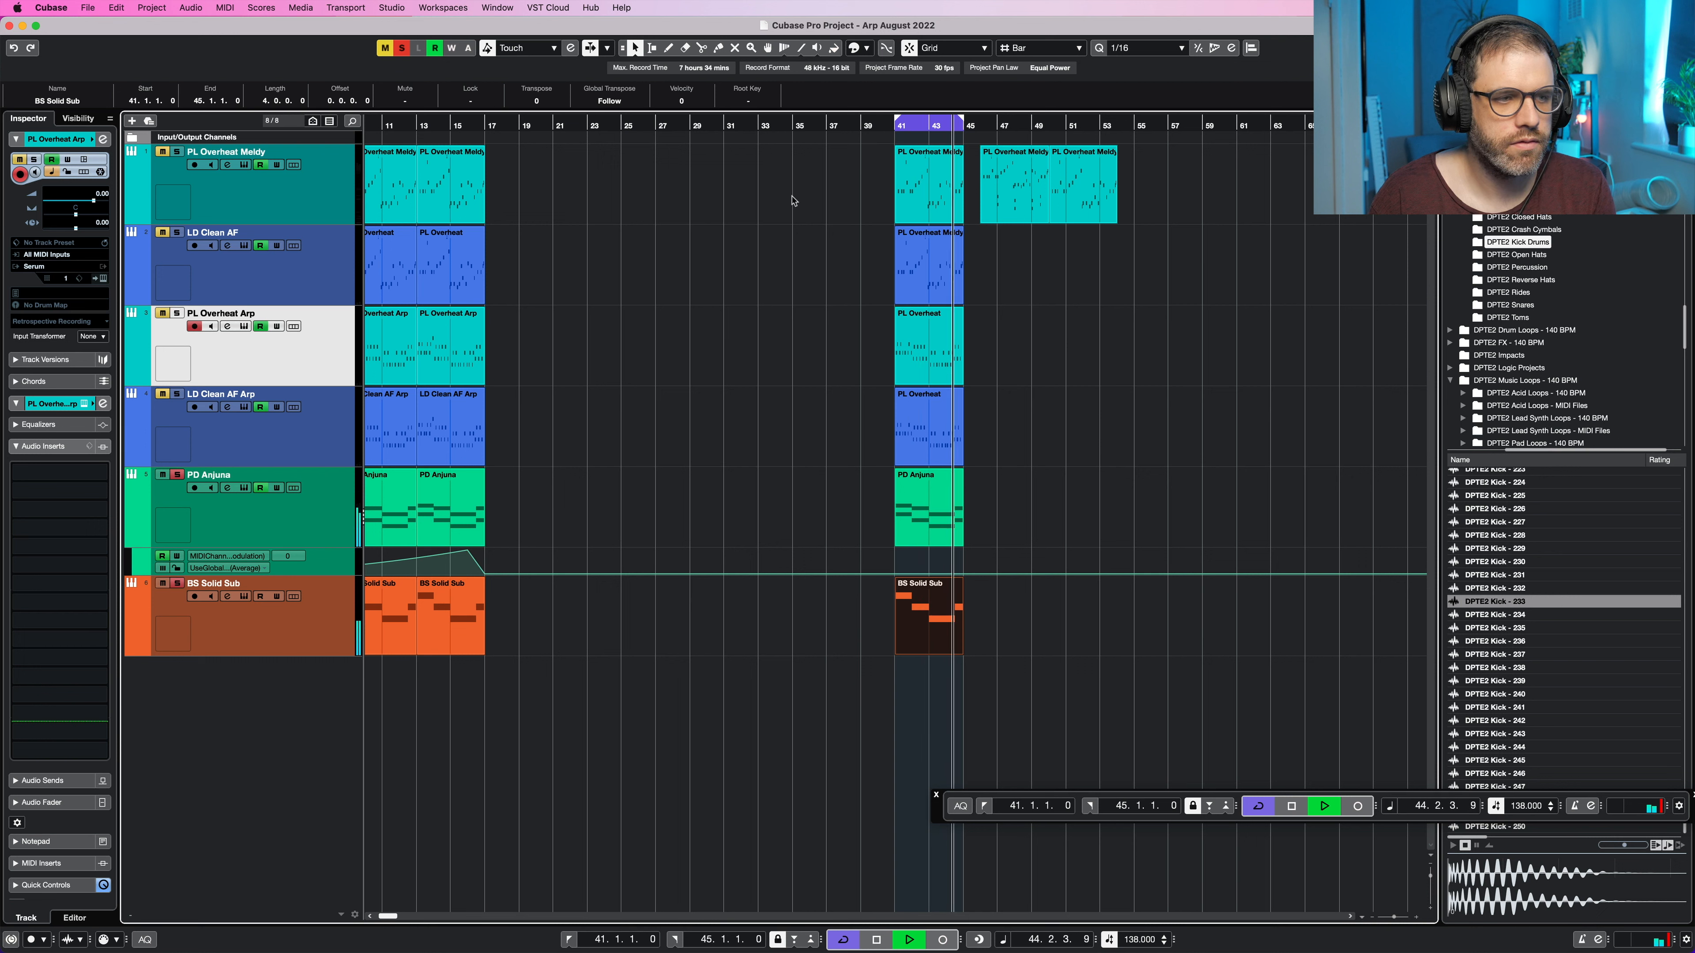
key("space")
Step: Clear all solos and play back the complete layered arrangement in bars 41 to 44
left_click(401, 48)
left_click(1120, 268)
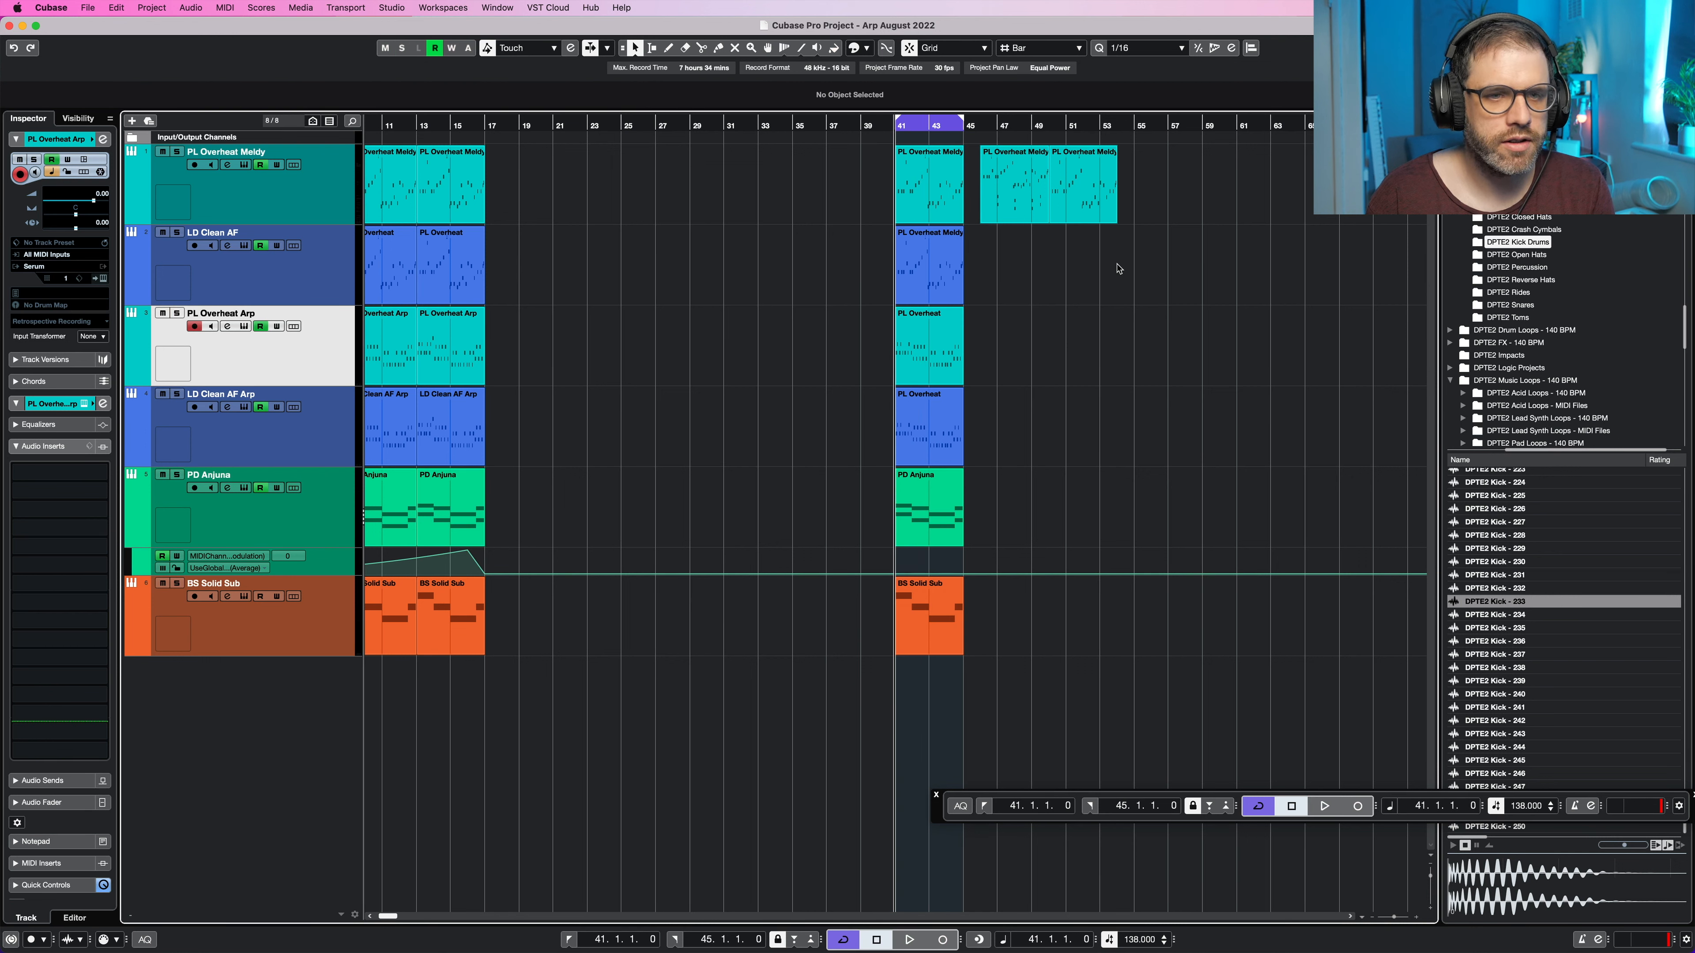
key("space")
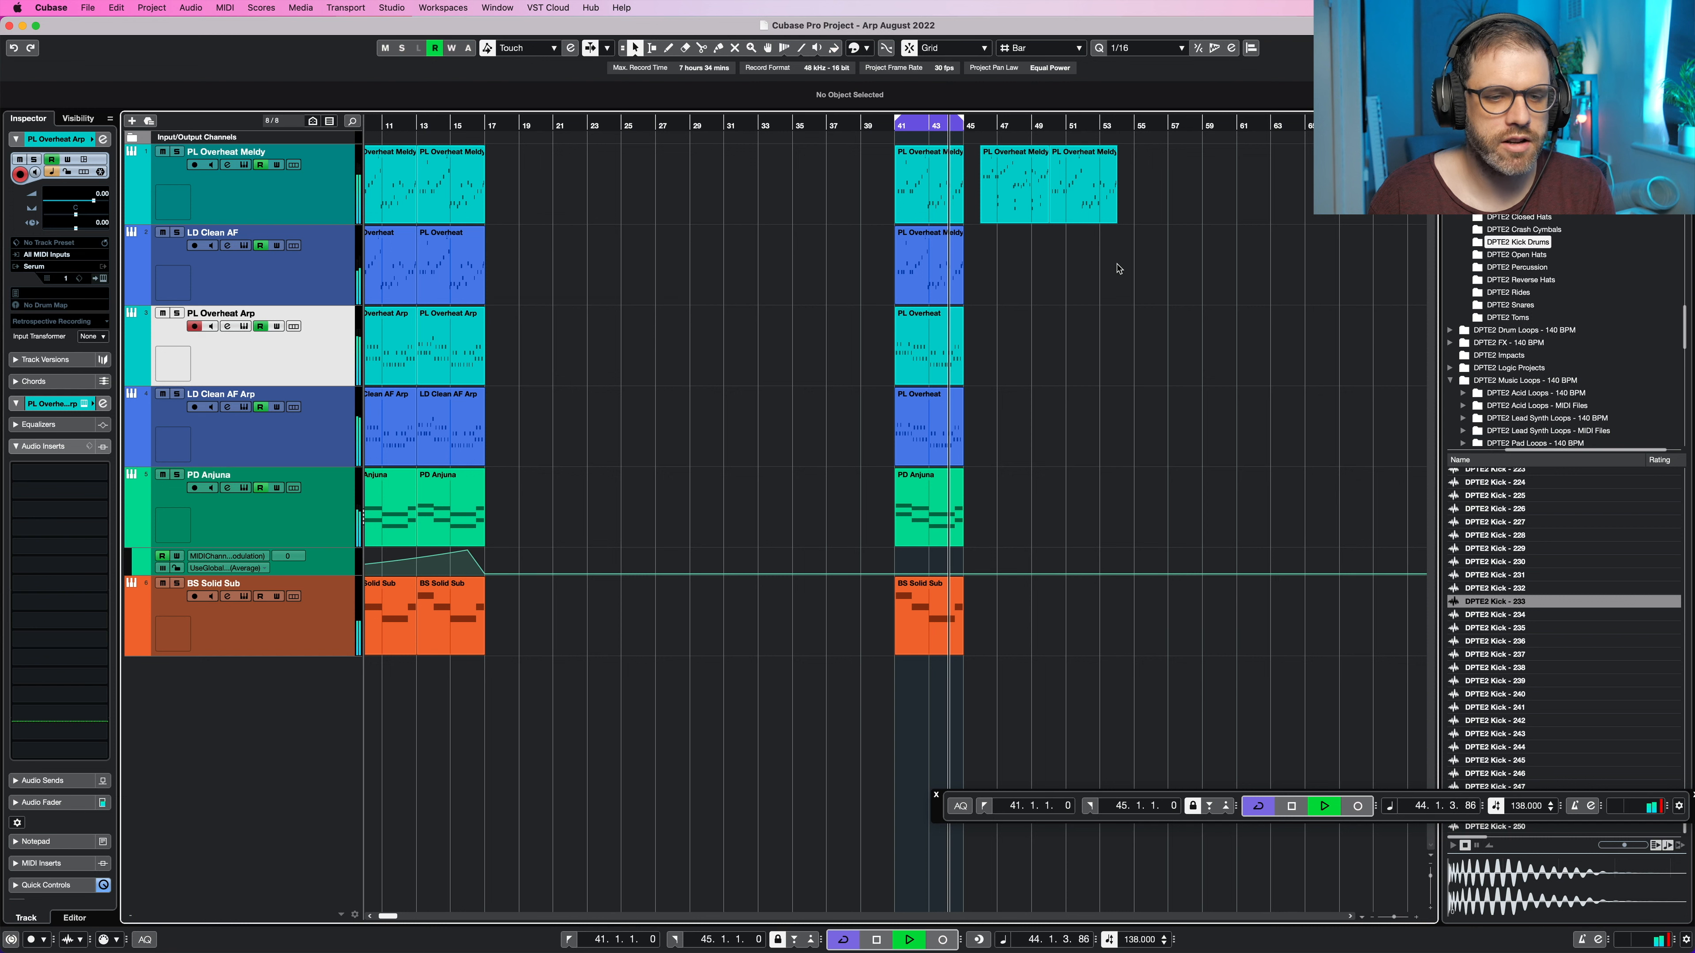
key("space")
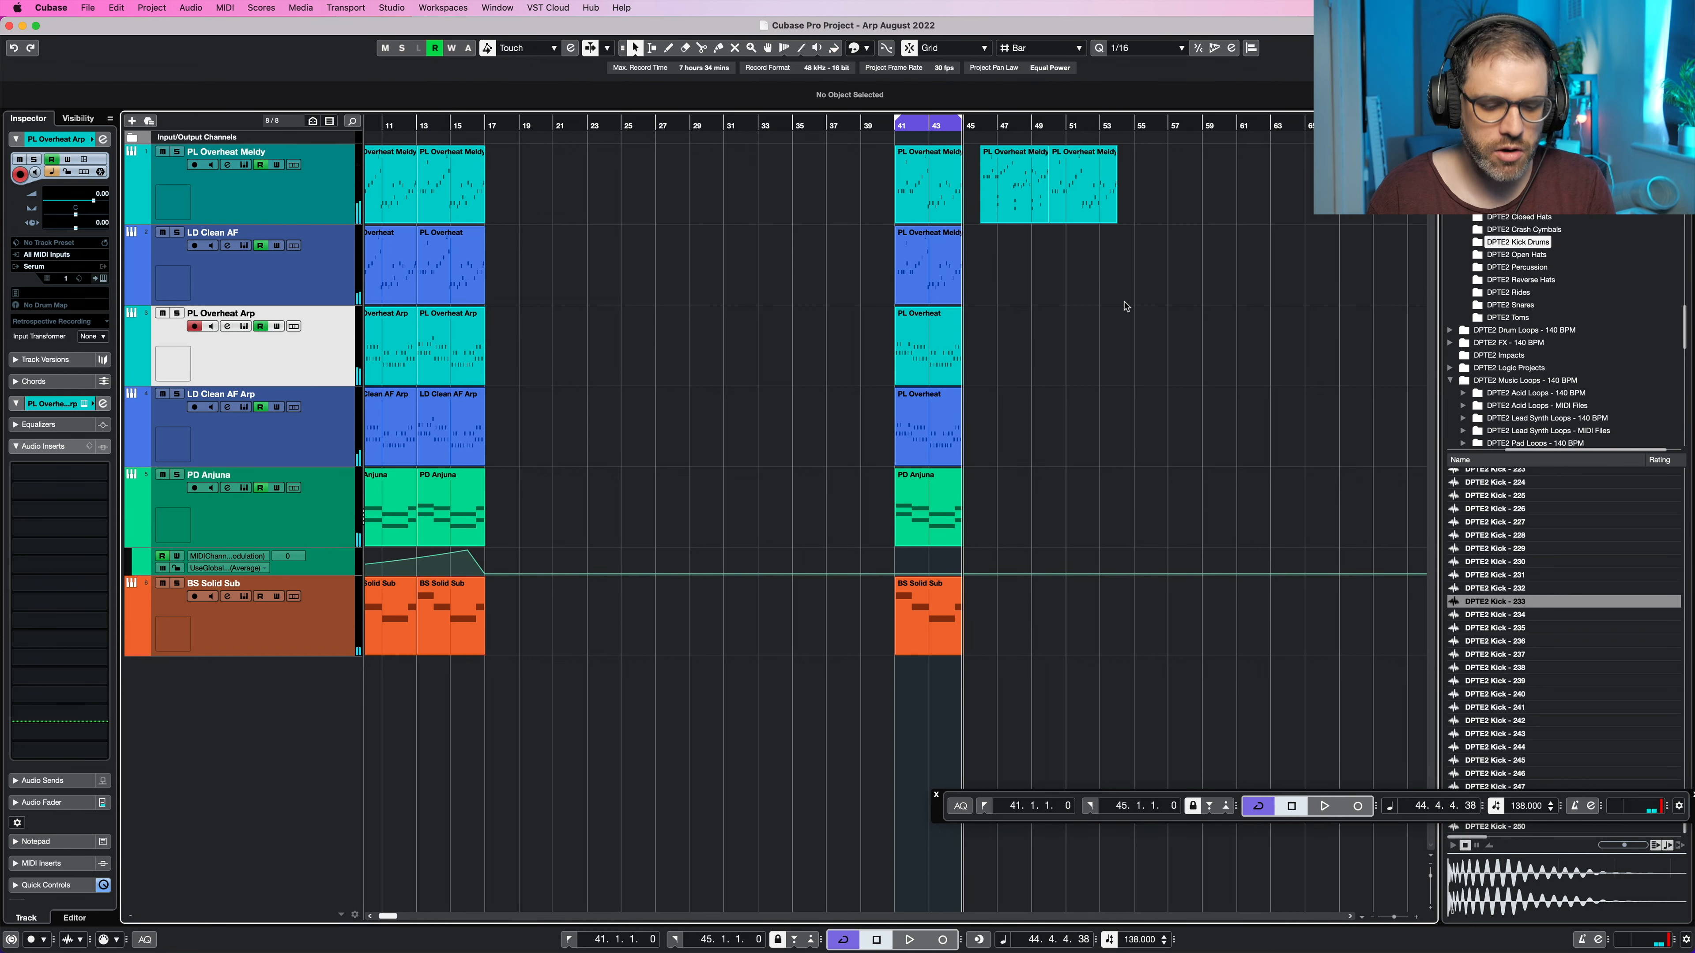
key("h")
key("h")
key("h")
key("h")
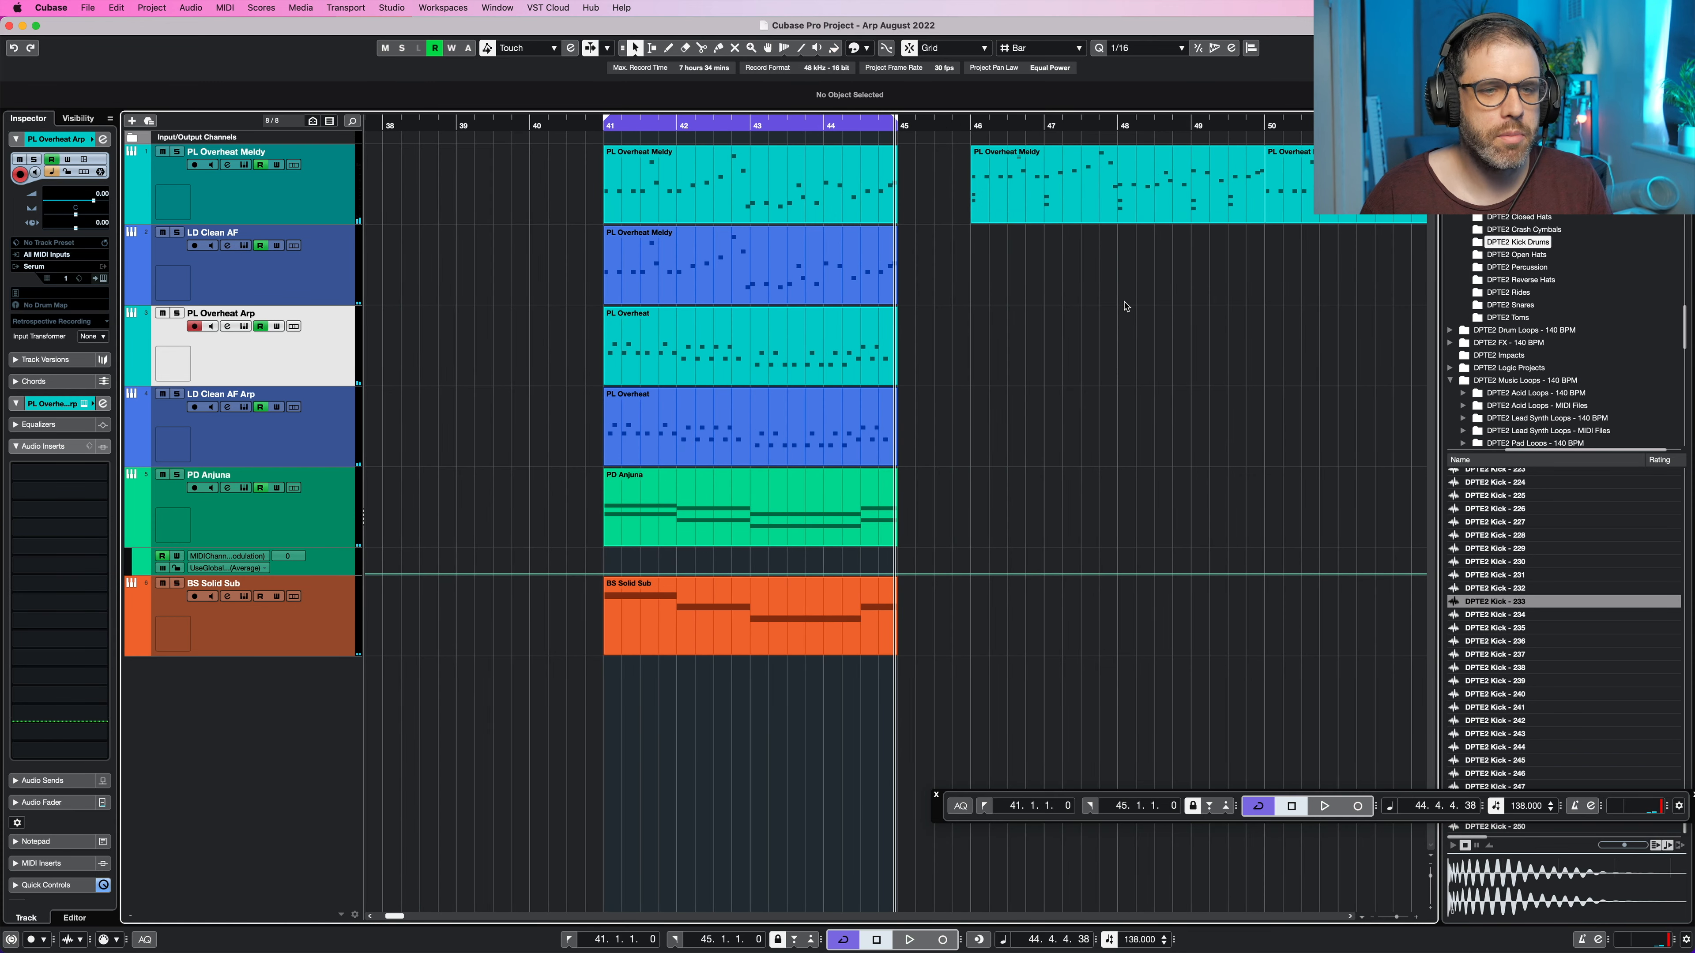